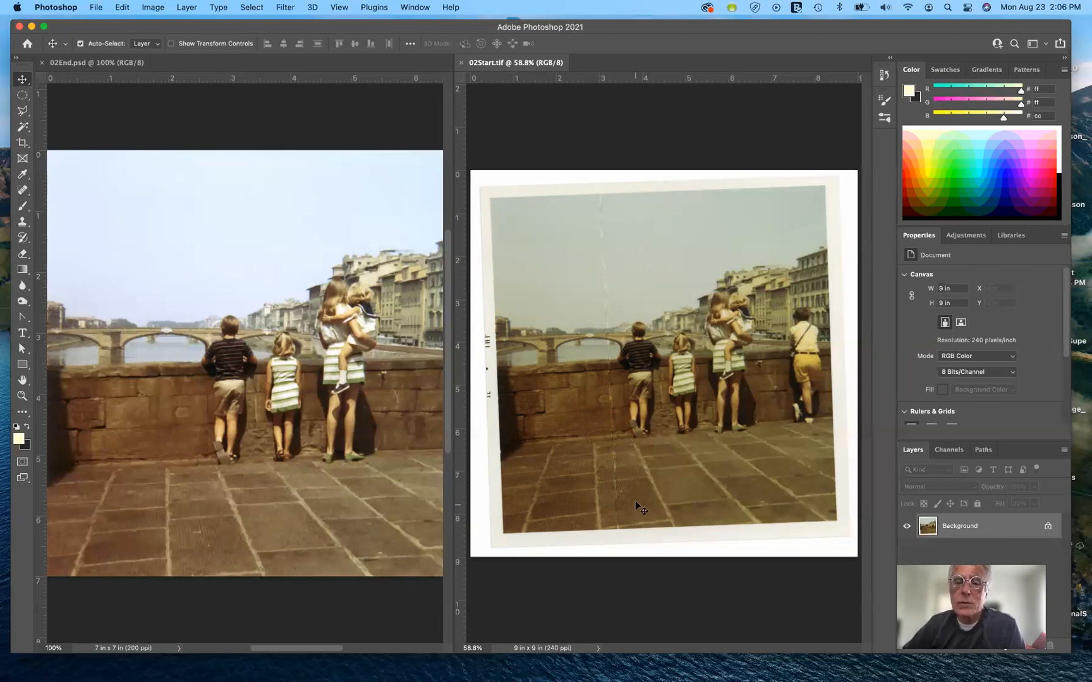
- Examine the faded photo in 02Start.tif, including the vertical crease, the specks and the white border
{"action": "scroll", "coordinate": [645, 452], "scroll_direction": "up", "scroll_amount": 10}
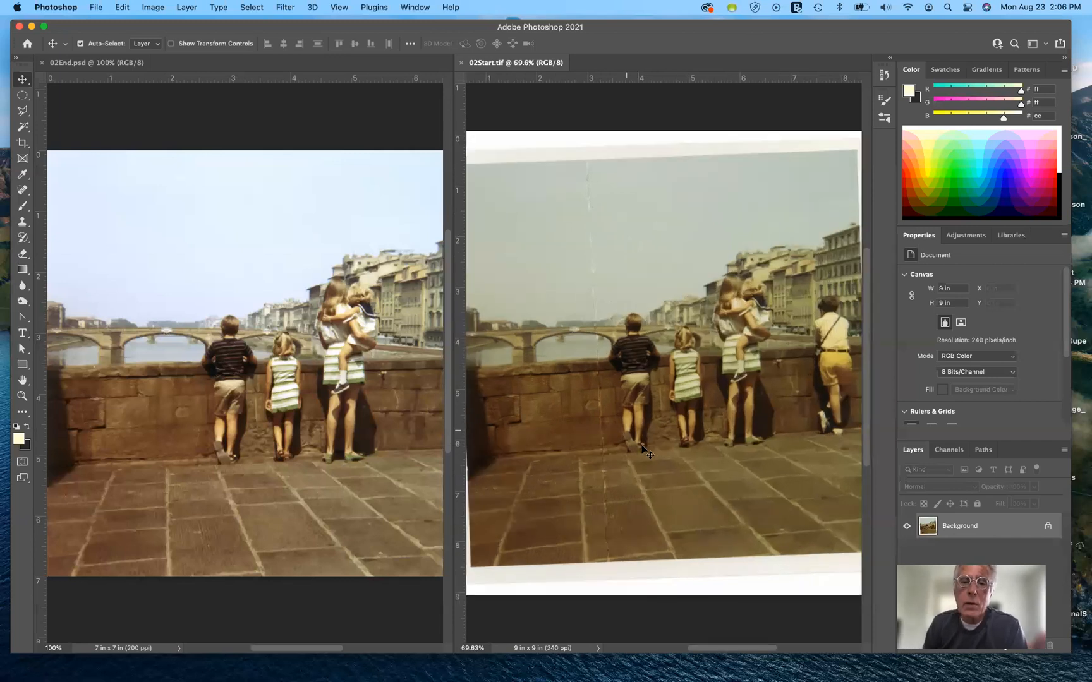
{"action": "scroll", "coordinate": [644, 451], "scroll_direction": "up", "scroll_amount": 10}
{"action": "scroll", "coordinate": [644, 451], "scroll_direction": "left", "scroll_amount": 5}
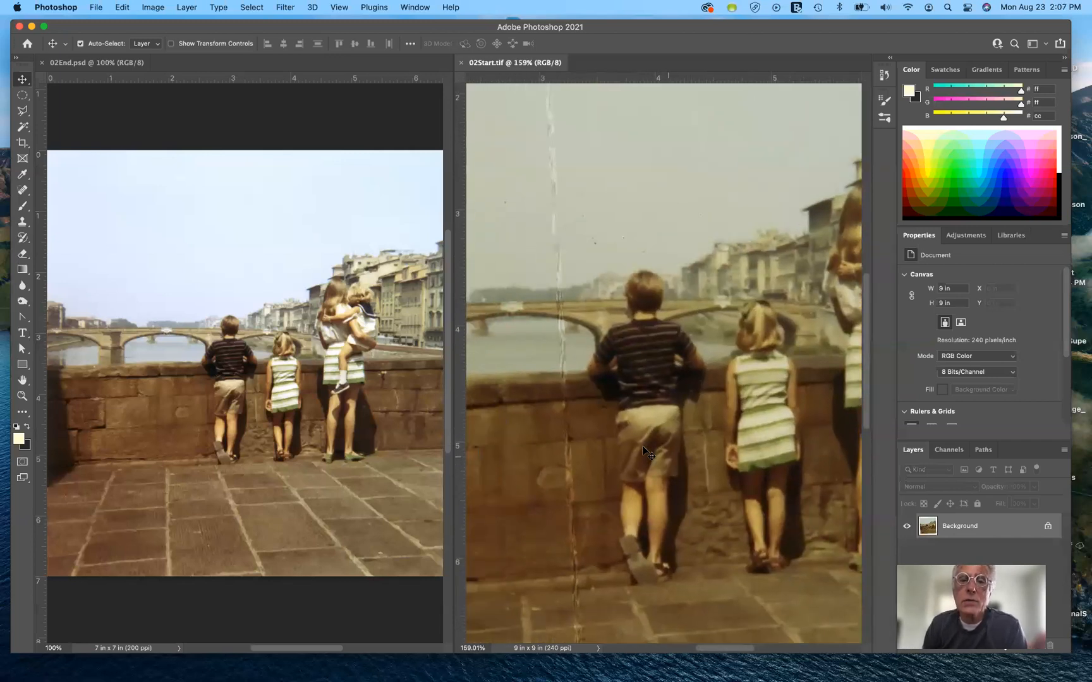
{"action": "scroll", "coordinate": [644, 451], "scroll_direction": "down", "scroll_amount": 5}
{"action": "scroll", "coordinate": [644, 452], "scroll_direction": "right", "scroll_amount": 2}
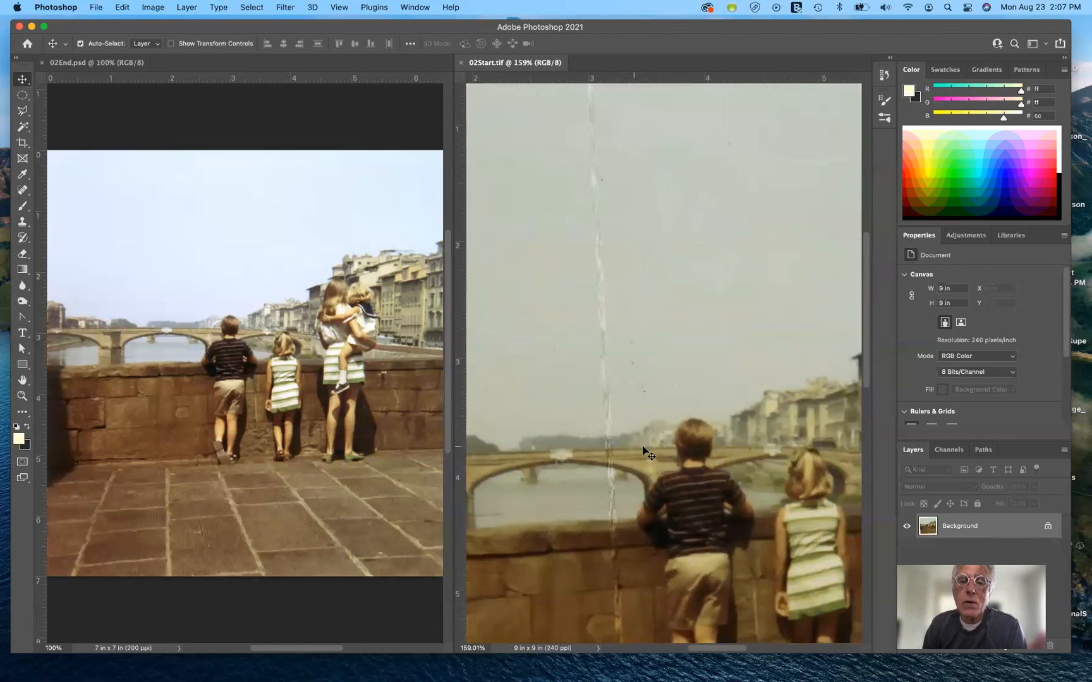
{"action": "scroll", "coordinate": [645, 450], "scroll_direction": "down", "scroll_amount": 6}
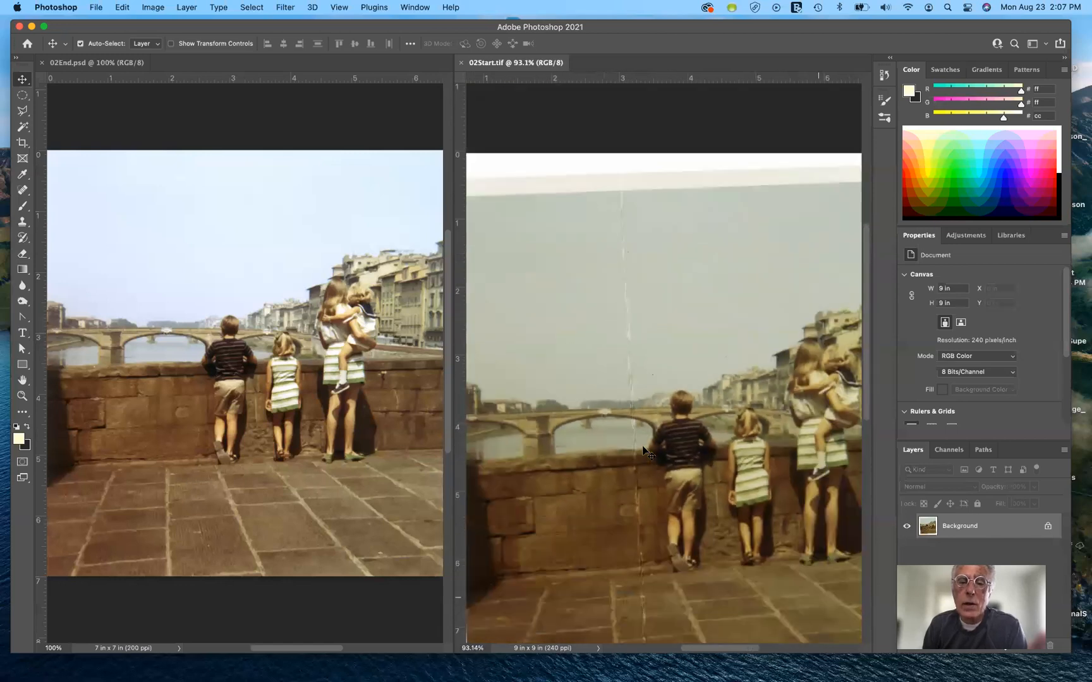
{"action": "scroll", "coordinate": [642, 450], "scroll_direction": "down", "scroll_amount": 3}
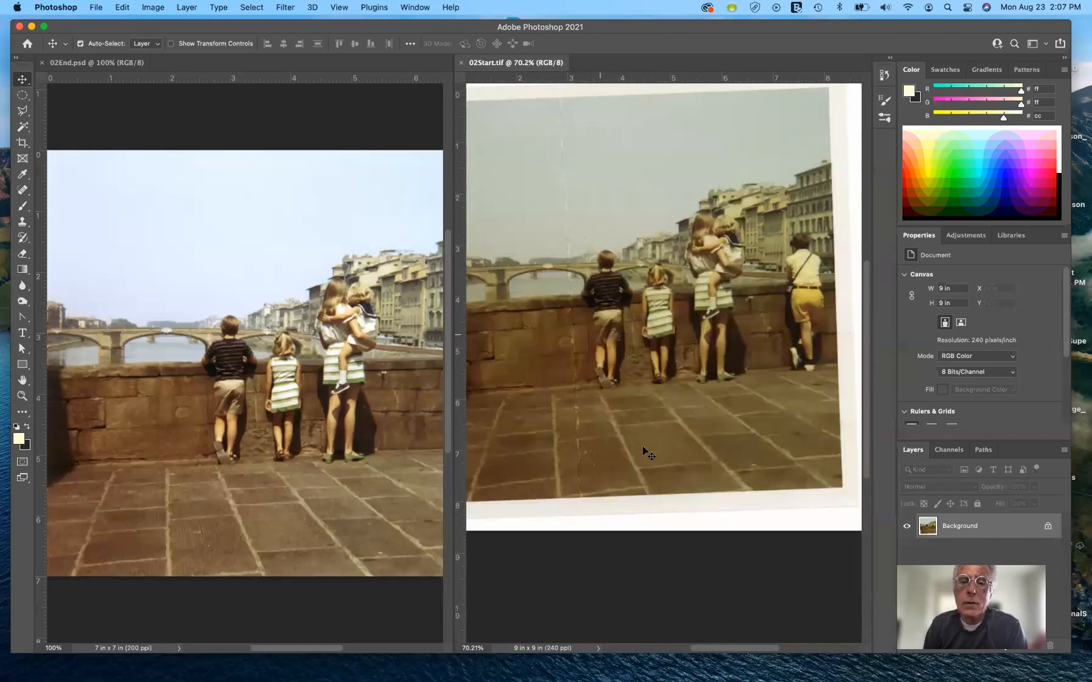
{"action": "scroll", "coordinate": [644, 446], "scroll_direction": "right", "scroll_amount": 2}
{"action": "scroll", "coordinate": [644, 452], "scroll_direction": "down", "scroll_amount": 1}
{"action": "scroll", "coordinate": [643, 458], "scroll_direction": "down", "scroll_amount": 1}
{"action": "scroll", "coordinate": [643, 458], "scroll_direction": "left", "scroll_amount": 2}
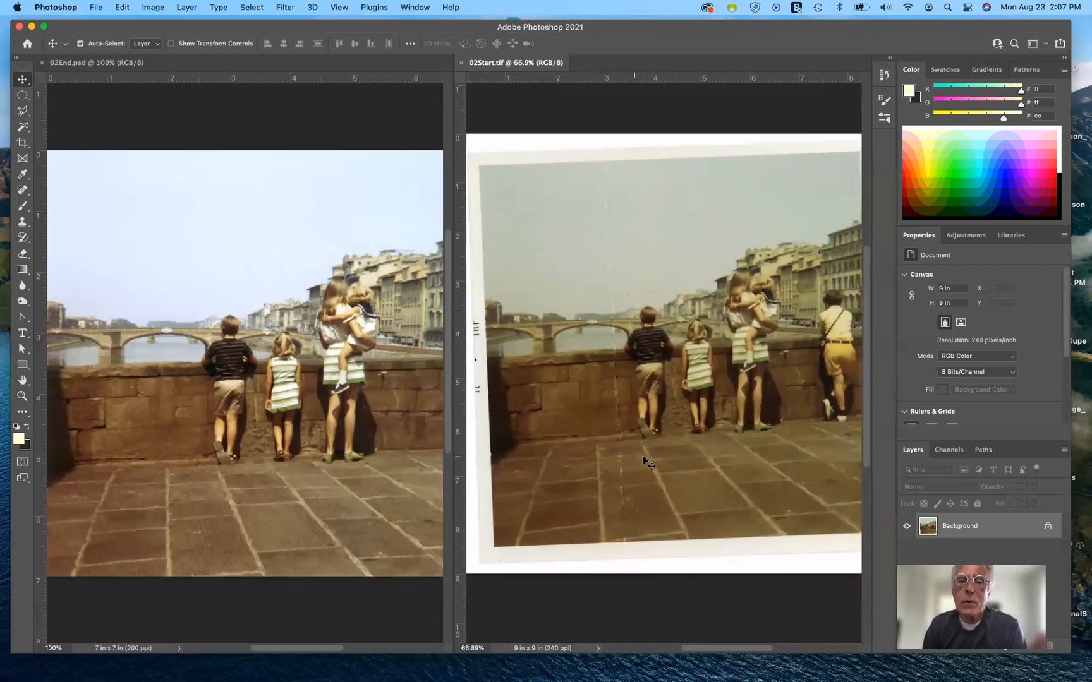
{"action": "scroll", "coordinate": [643, 457], "scroll_direction": "right", "scroll_amount": 3}
{"action": "scroll", "coordinate": [643, 457], "scroll_direction": "left", "scroll_amount": 1}
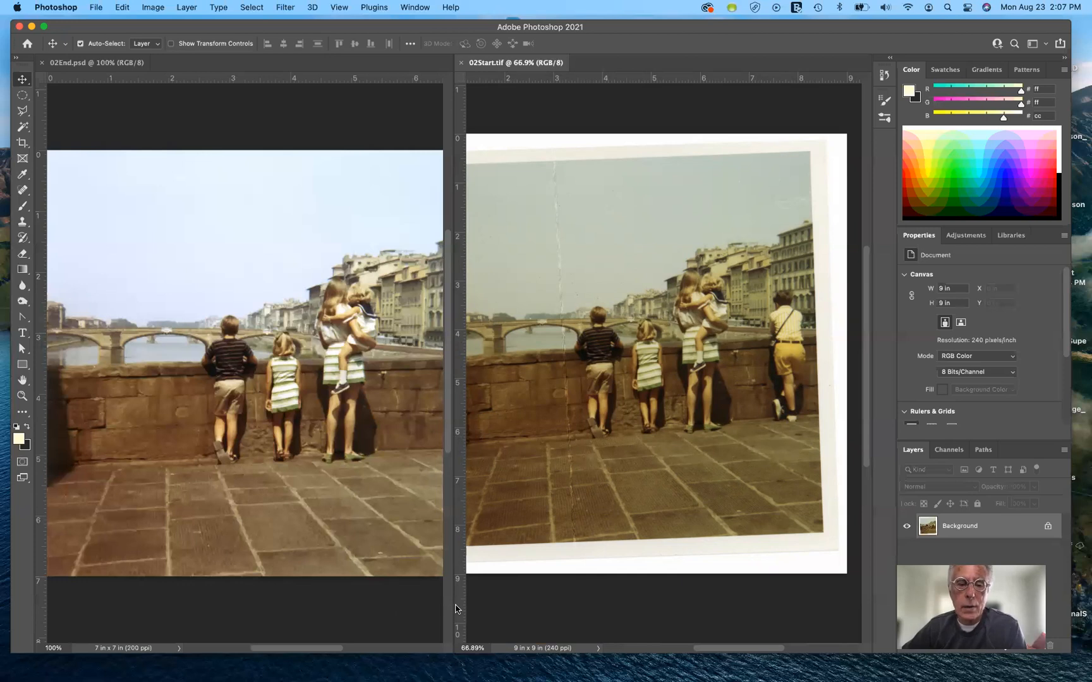
- Widen the 02Start.tif view beside 02End.psd and activate the Crop tool with Delete Cropped Pixels turned off
{"action": "left_click_drag", "start_coordinate": [453, 602], "coordinate": [316, 575]}
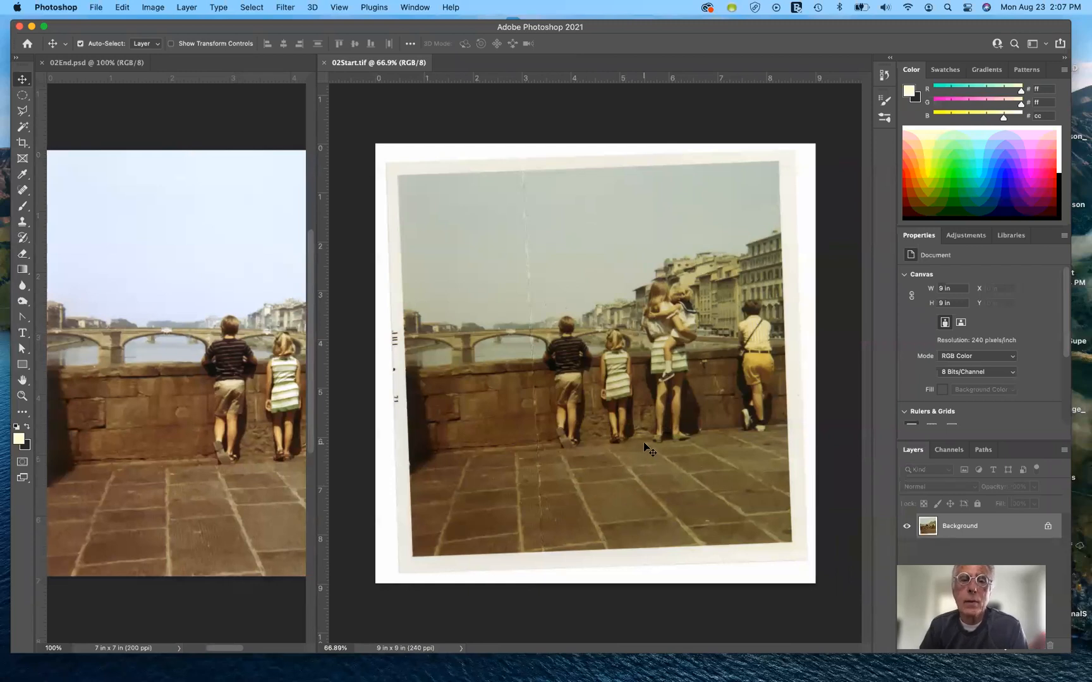
{"action": "scroll", "coordinate": [643, 442], "scroll_direction": "up", "scroll_amount": 3}
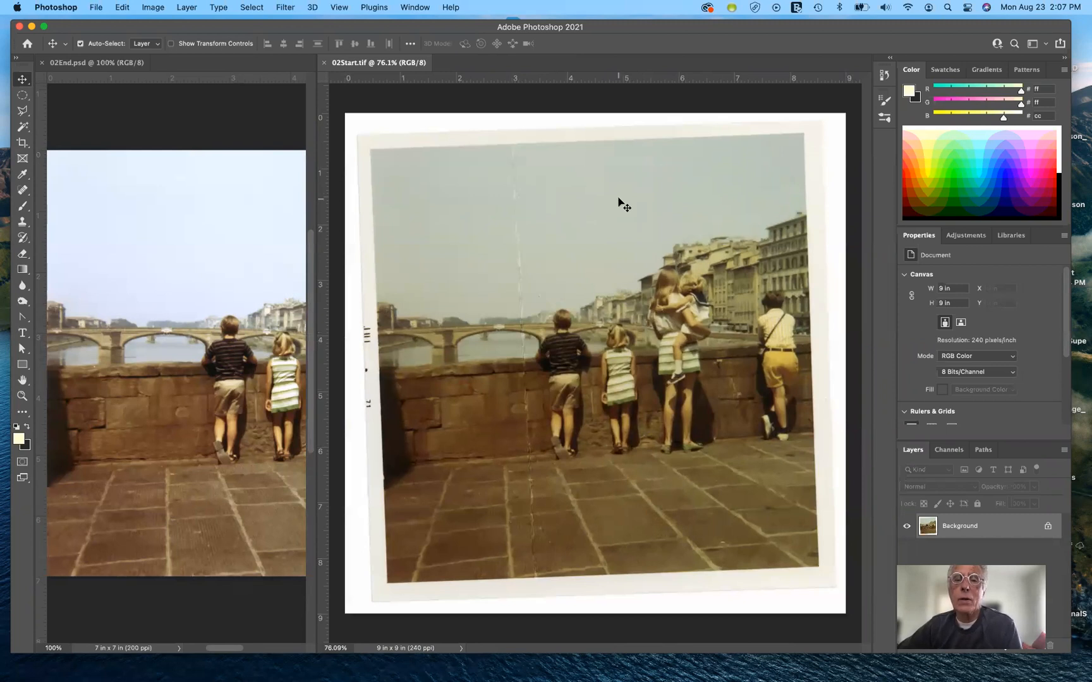
{"action": "left_click", "coordinate": [22, 145]}
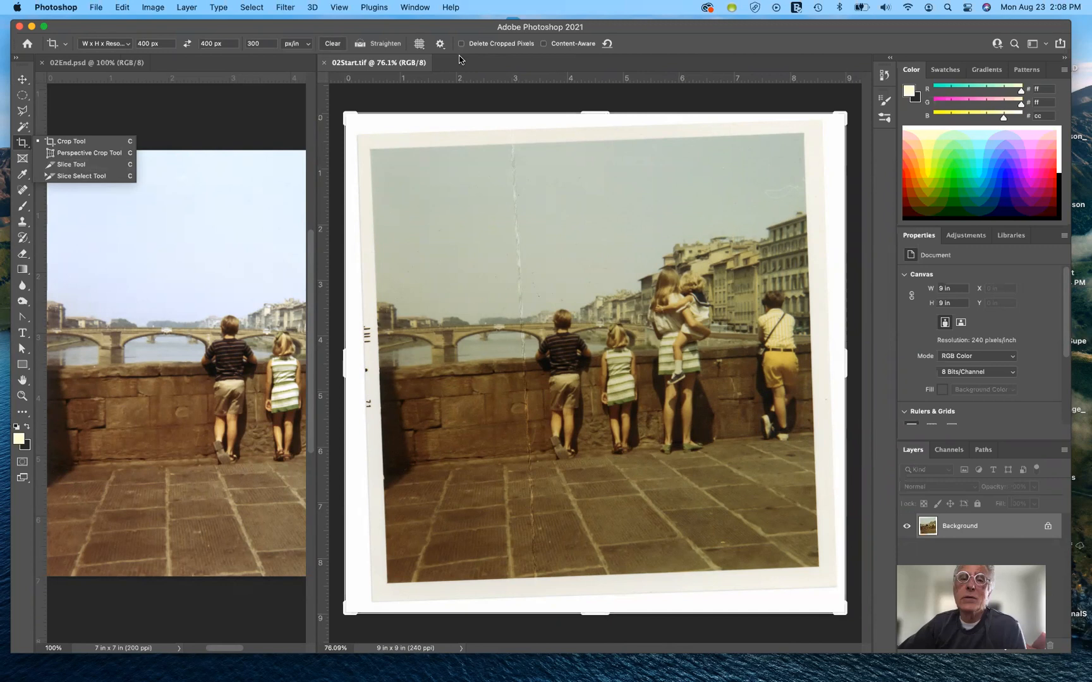
{"action": "left_click", "coordinate": [461, 43]}
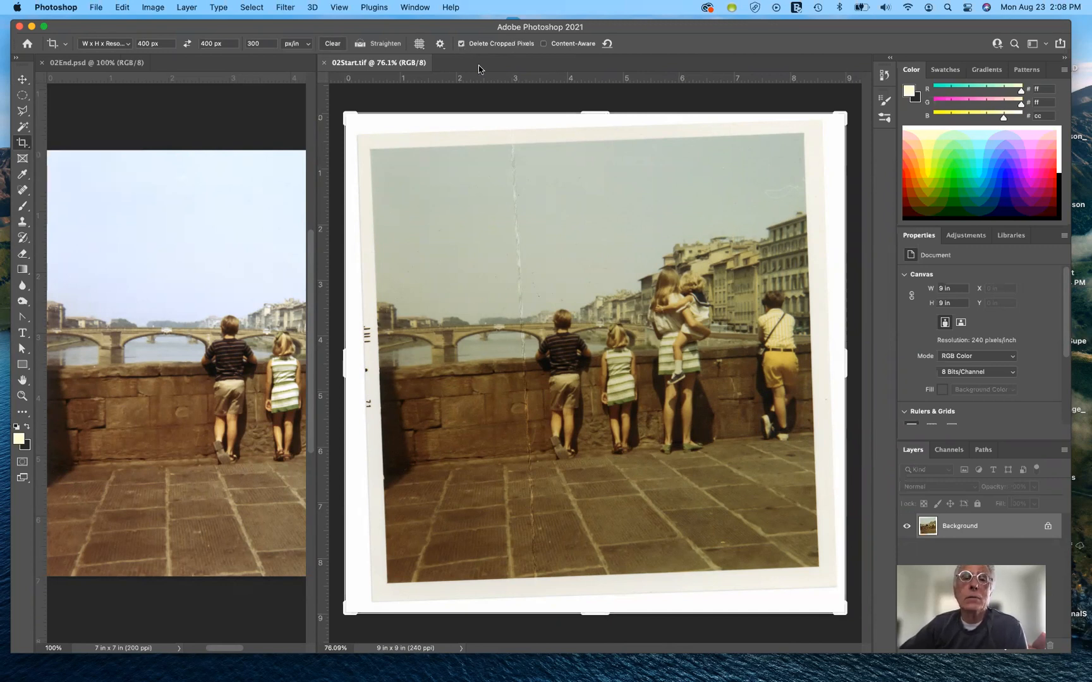
{"action": "left_click", "coordinate": [461, 44]}
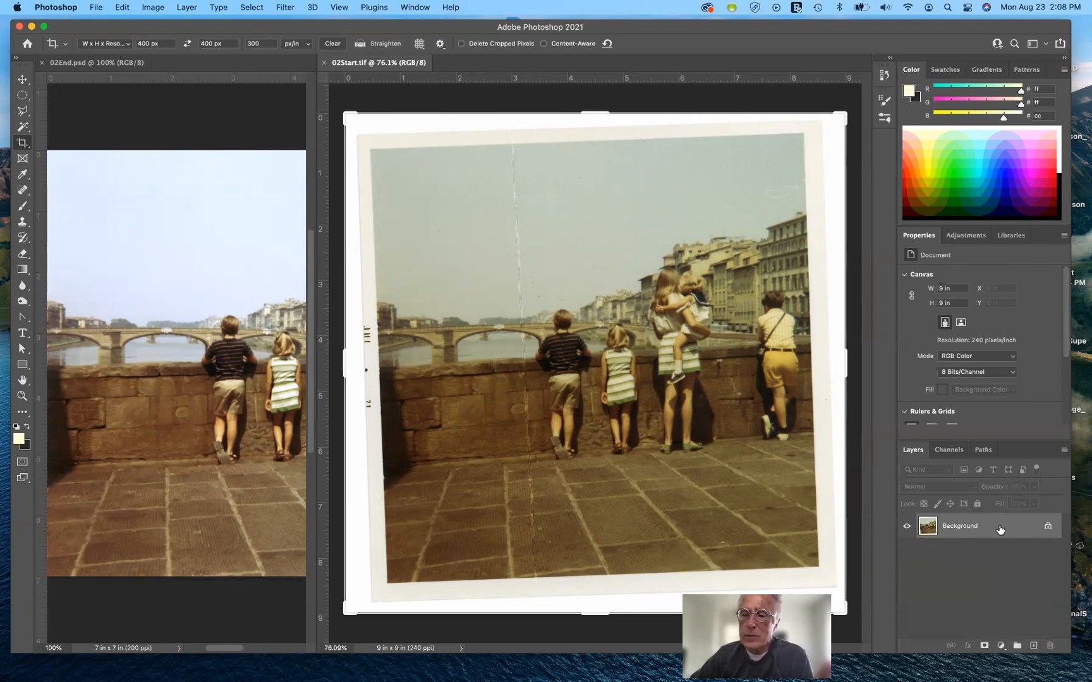
- Duplicate the Background layer to compare the copy with the original by toggling visibility, and delete the copy
{"action": "left_click_drag", "start_coordinate": [1004, 526], "coordinate": [1032, 644]}
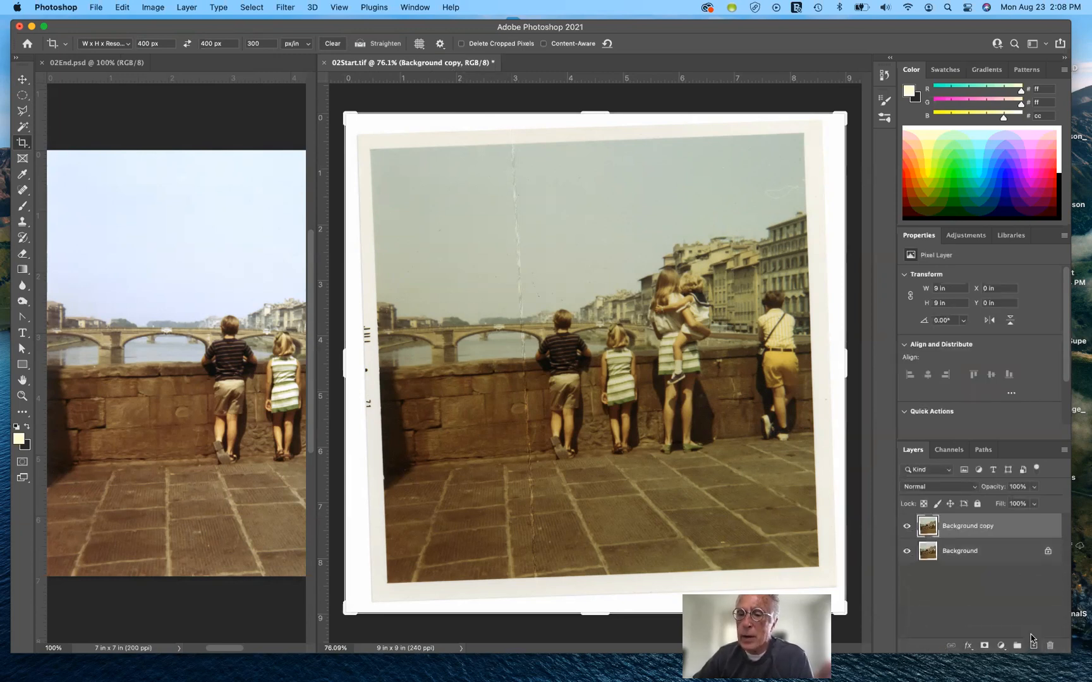
{"action": "left_click", "coordinate": [907, 551]}
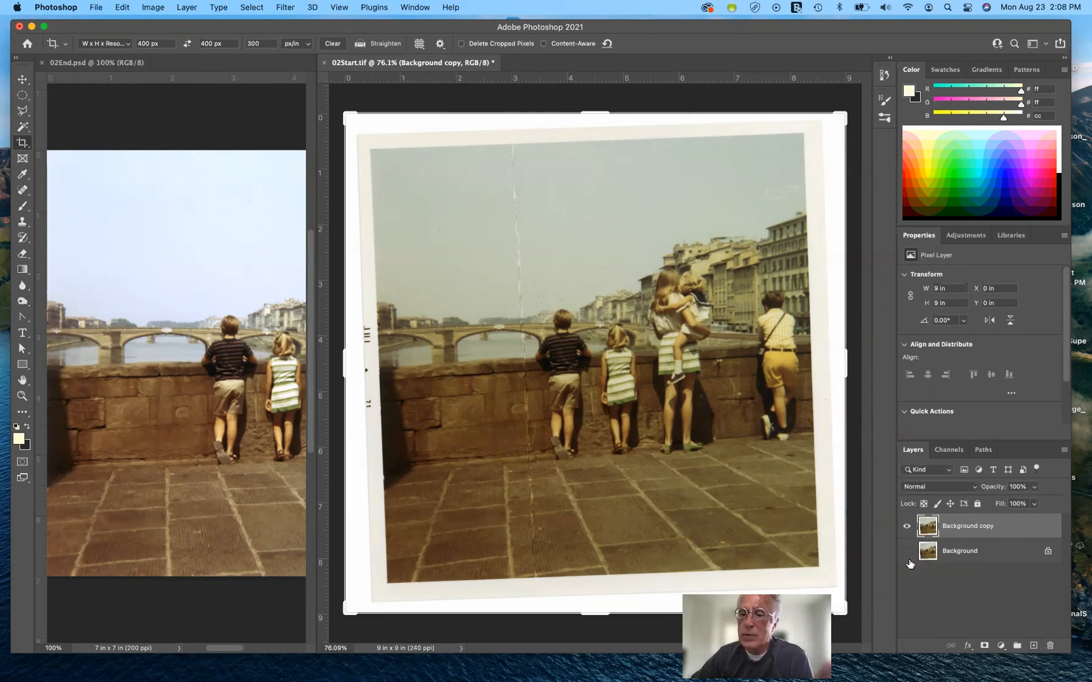
{"action": "left_click", "coordinate": [907, 529]}
{"action": "left_click", "coordinate": [907, 551]}
{"action": "left_click", "coordinate": [907, 530]}
{"action": "left_click", "coordinate": [907, 530]}
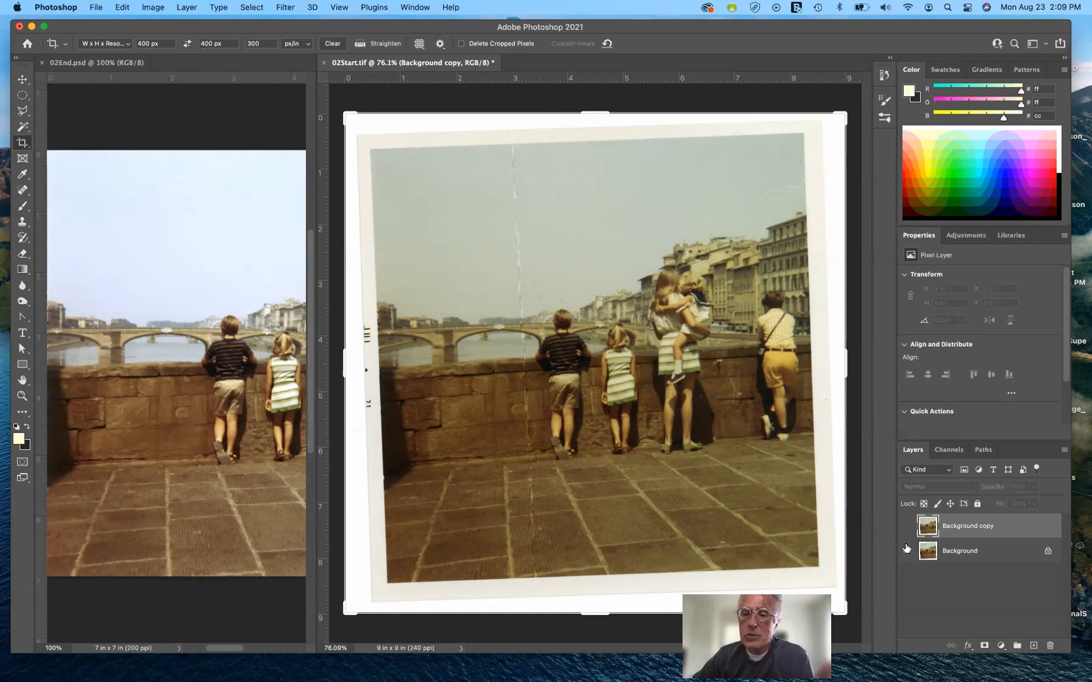
{"action": "left_click", "coordinate": [907, 550]}
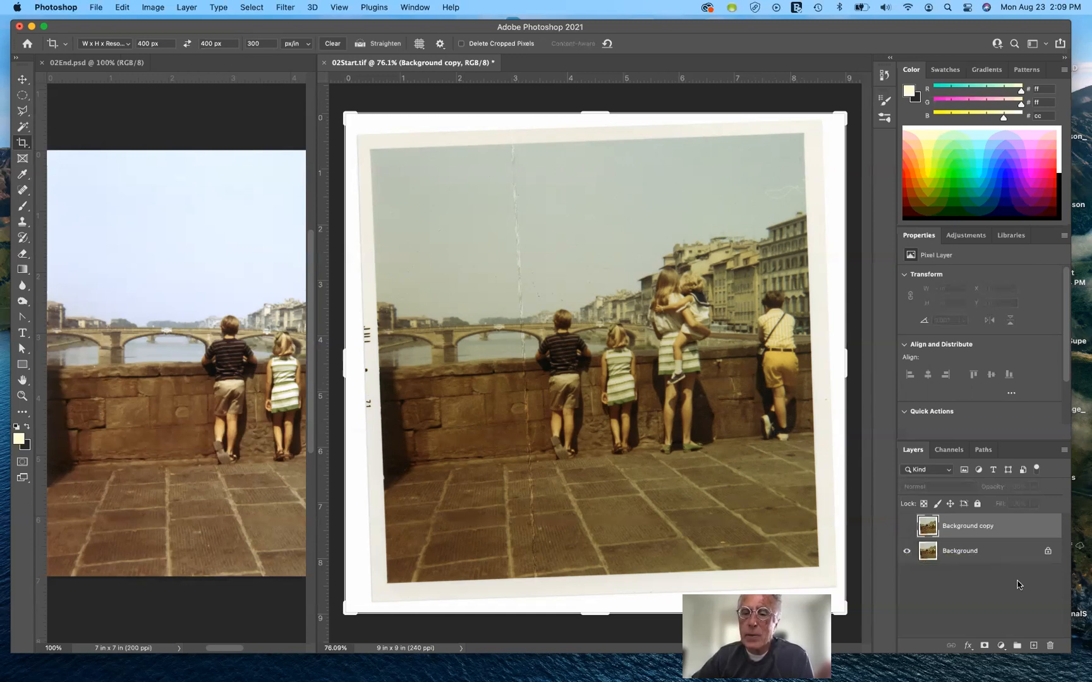
{"action": "left_click", "coordinate": [908, 526]}
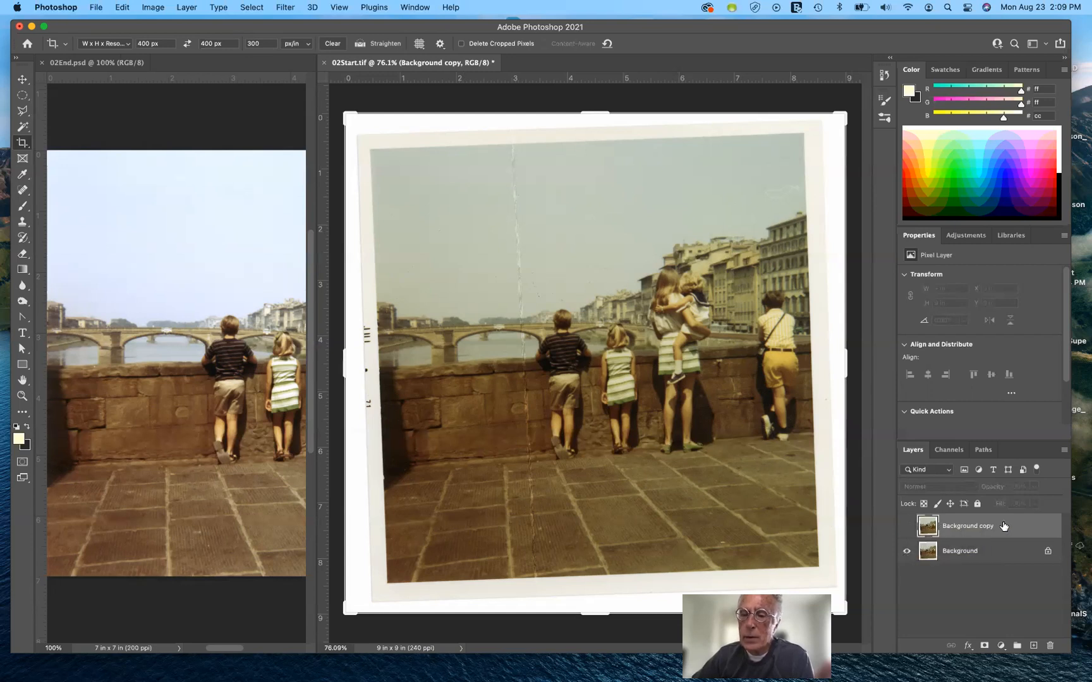
{"action": "left_click_drag", "start_coordinate": [1025, 542], "coordinate": [1051, 646]}
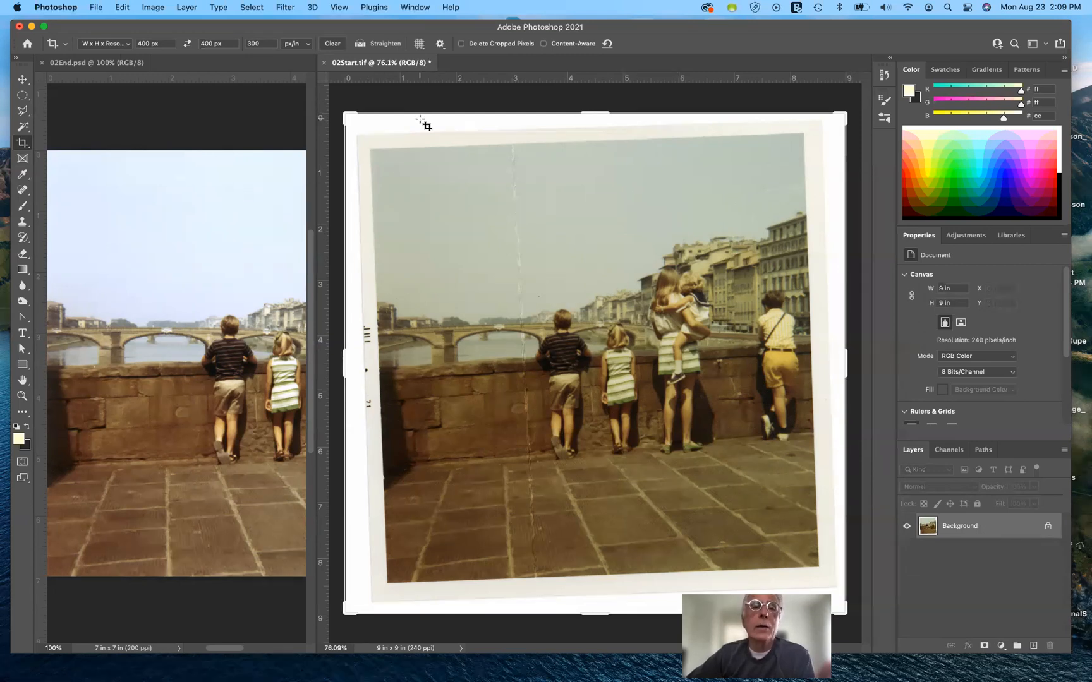
- Straighten the photo by about 2.1° along the upper edge of its picture area
{"action": "left_click", "coordinate": [372, 45]}
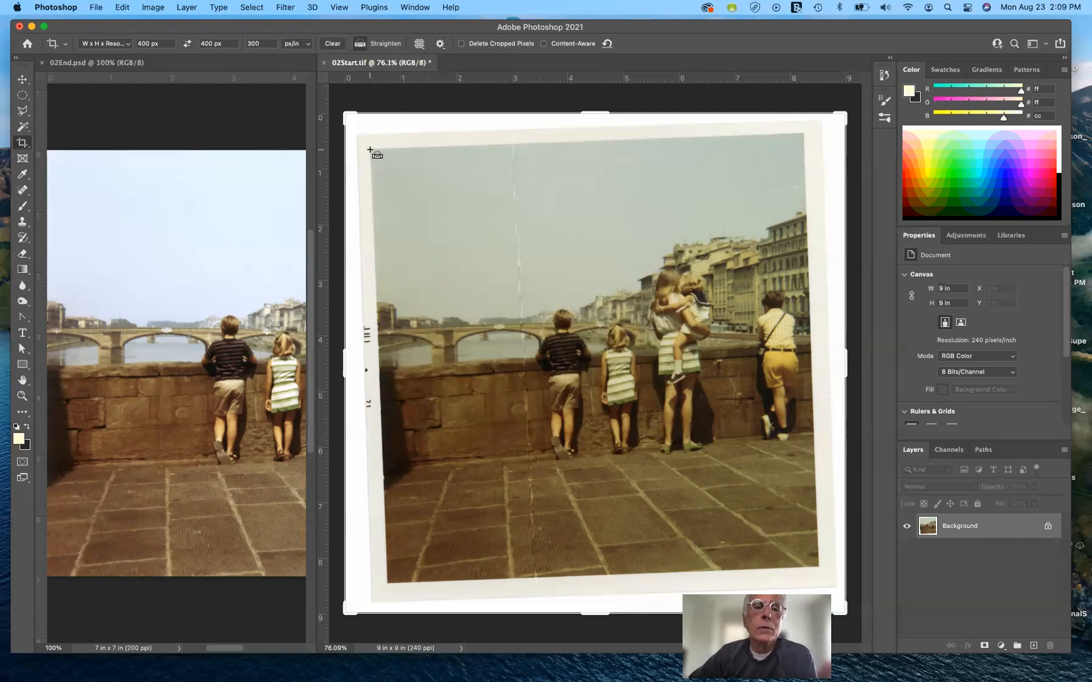
{"action": "left_click_drag", "start_coordinate": [371, 151], "coordinate": [803, 135]}
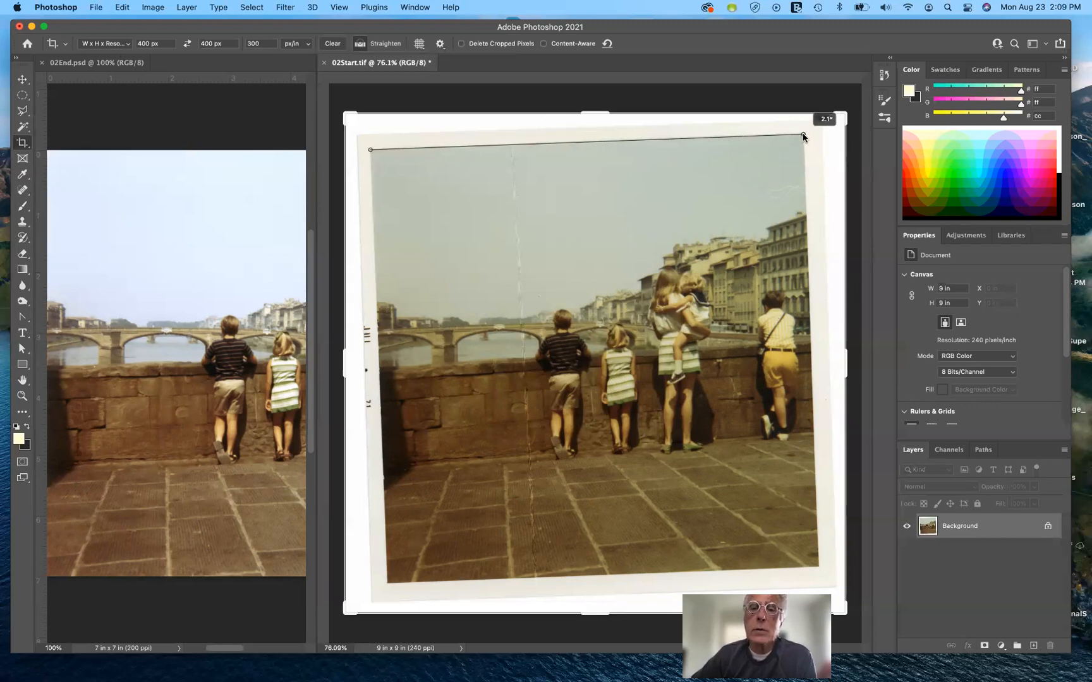
{"action": "left_click_drag", "start_coordinate": [803, 135], "coordinate": [804, 135]}
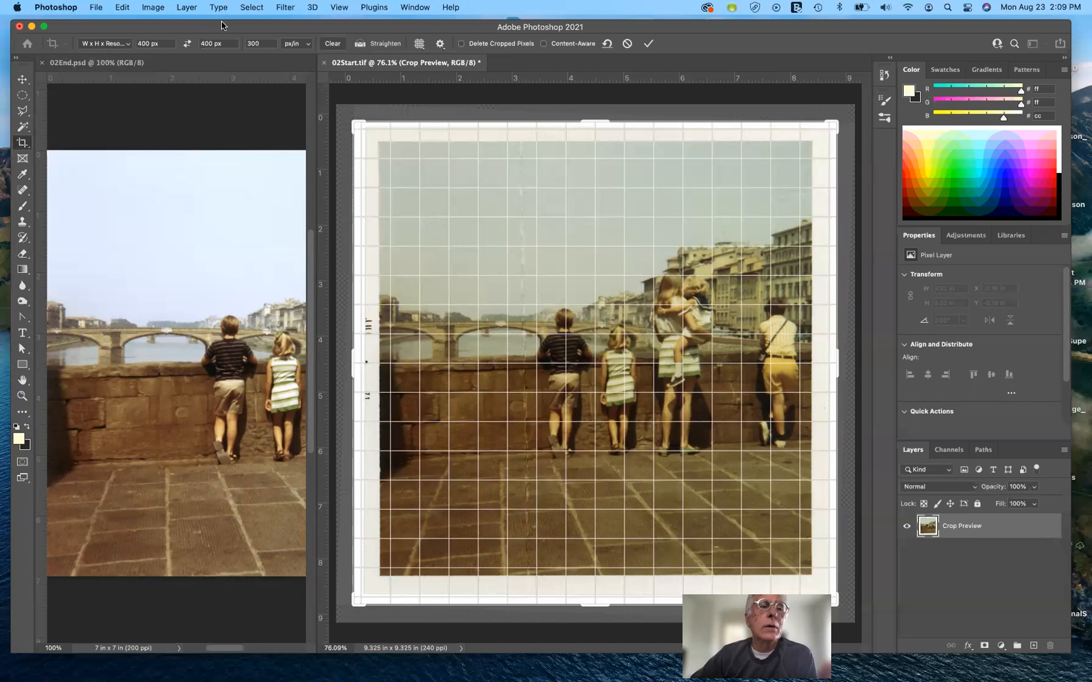
- Clear the crop's width, height and resolution values so the crop is unconstrained
{"action": "left_click", "coordinate": [170, 43]}
{"action": "key", "text": "BackSpace"}
{"action": "left_click", "coordinate": [231, 44]}
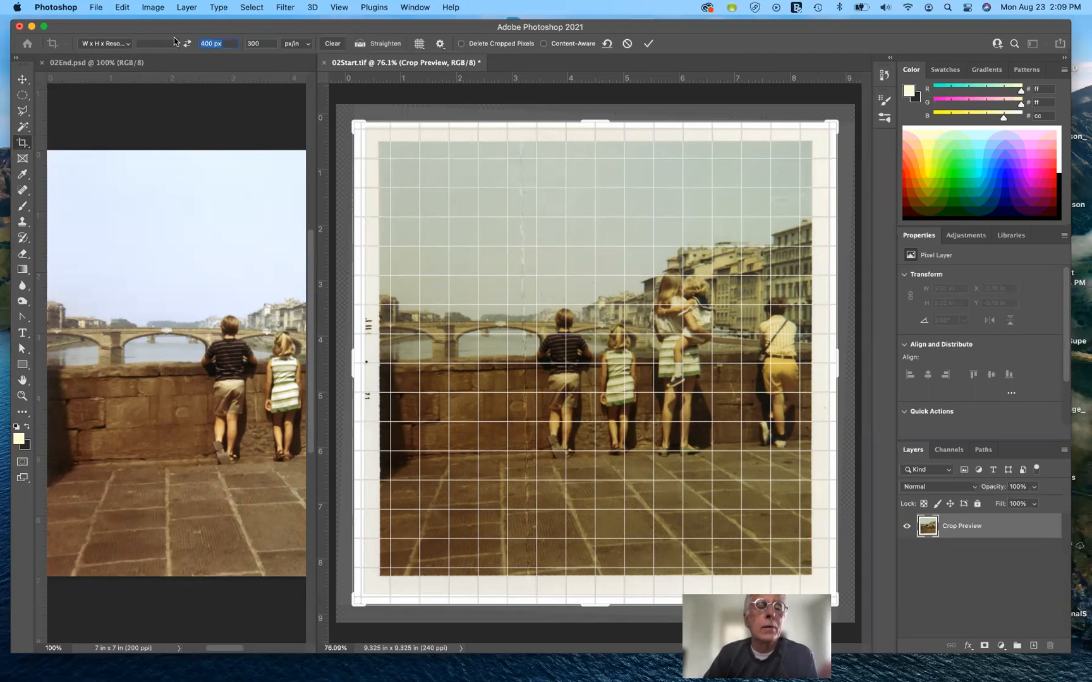
{"action": "key", "text": "BackSpace"}
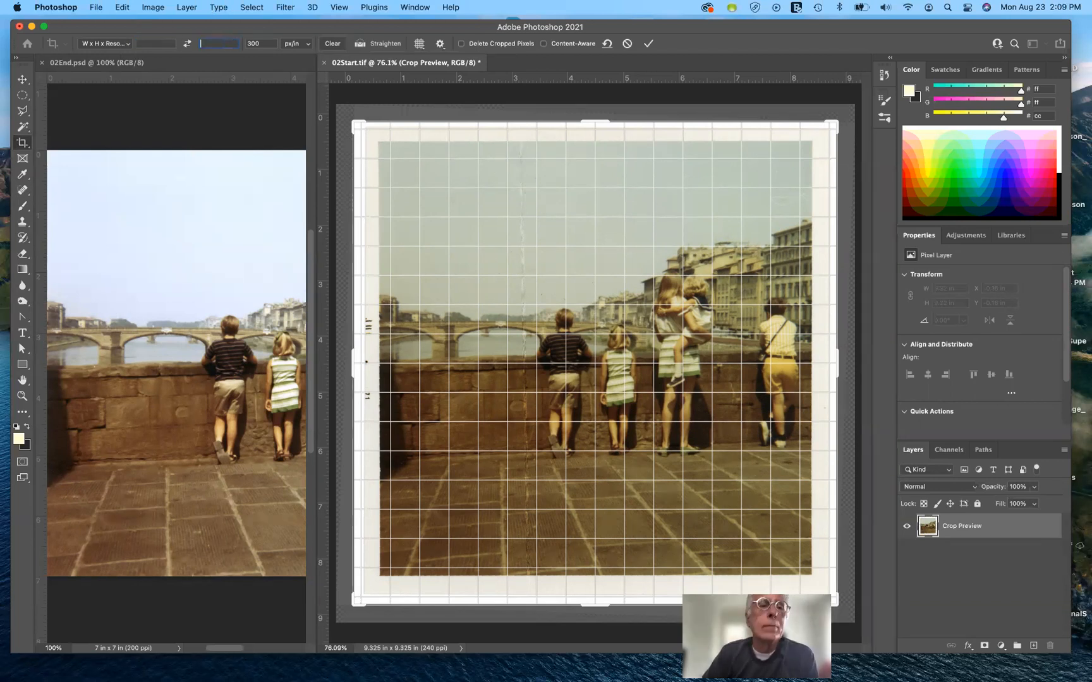
{"action": "left_click", "coordinate": [255, 44]}
{"action": "key", "text": "BackSpace"}
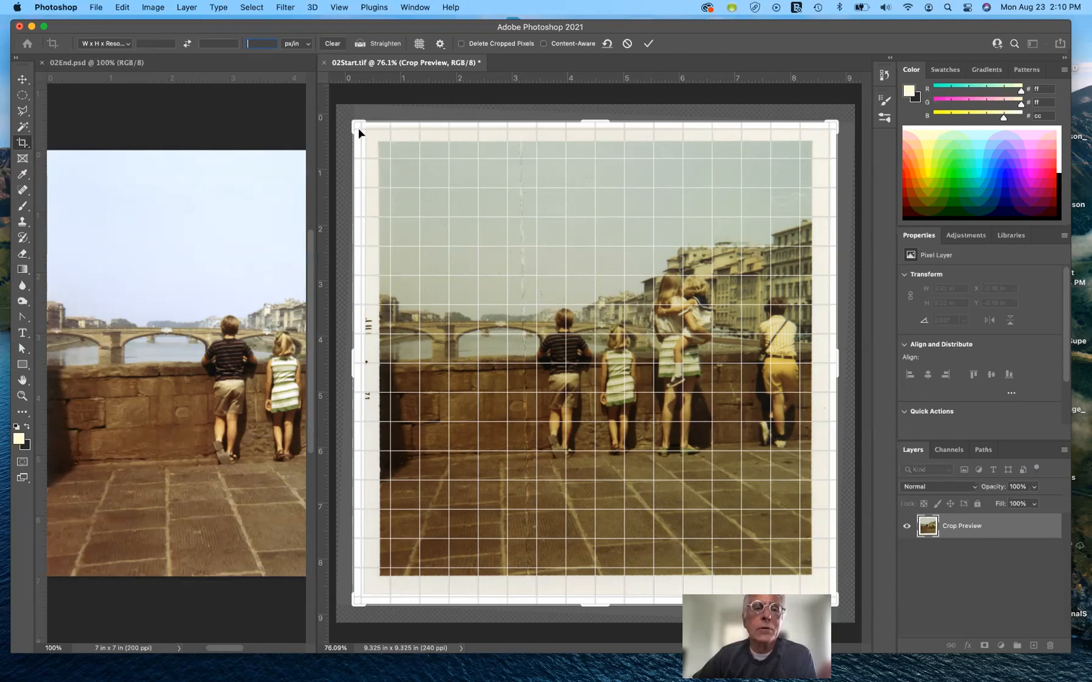
- Crop the straightened photo to its picture area, excluding the white border, at about 7.67 × 7.76 in
{"action": "left_click_drag", "start_coordinate": [355, 121], "coordinate": [371, 135]}
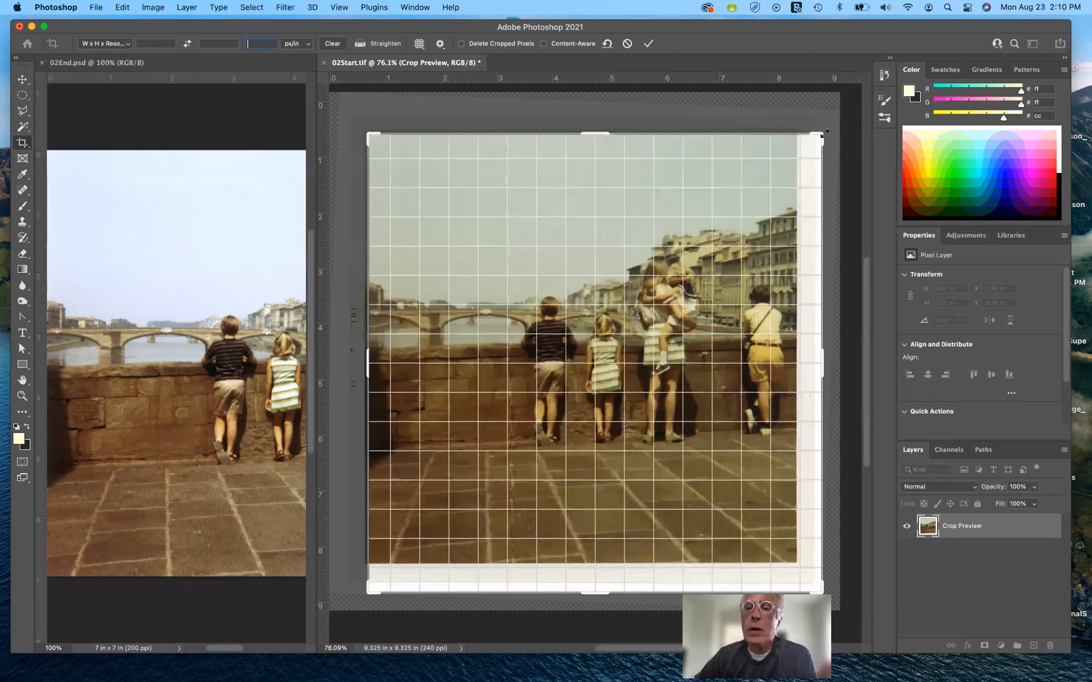
{"action": "left_click_drag", "start_coordinate": [821, 136], "coordinate": [807, 134]}
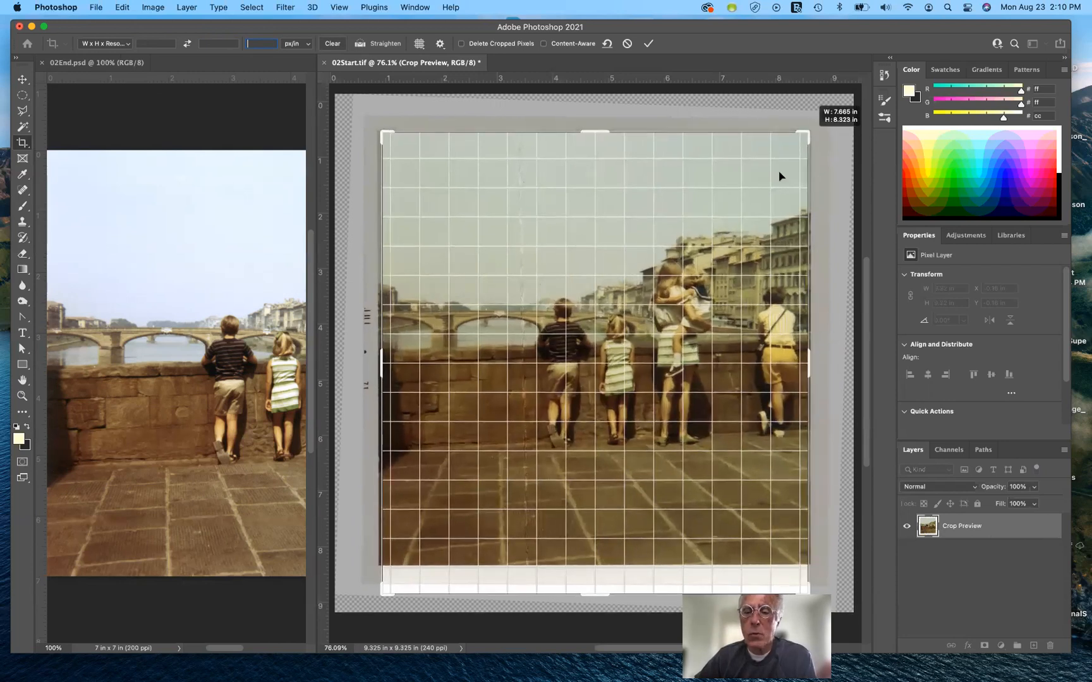
{"action": "mouse_move", "coordinate": [591, 599]}
{"action": "left_mouse_down"}
{"action": "mouse_move", "coordinate": [592, 562]}
{"action": "mouse_move", "coordinate": [590, 581]}
{"action": "left_mouse_up"}
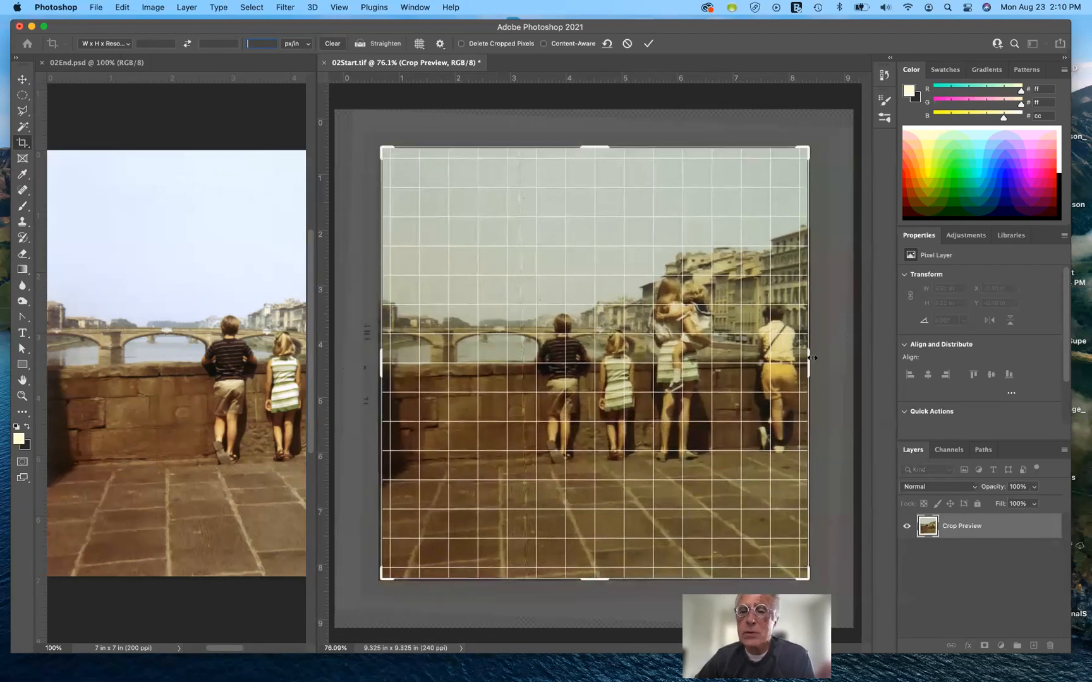
{"action": "left_click_drag", "start_coordinate": [808, 361], "coordinate": [808, 364]}
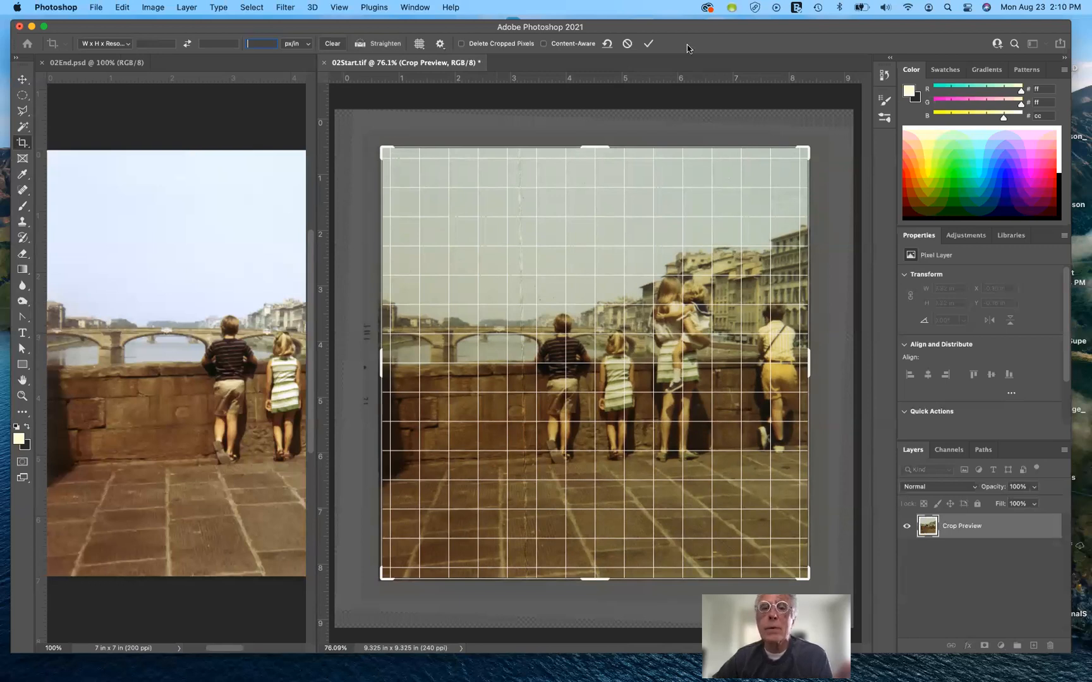
{"action": "left_click", "coordinate": [649, 44]}
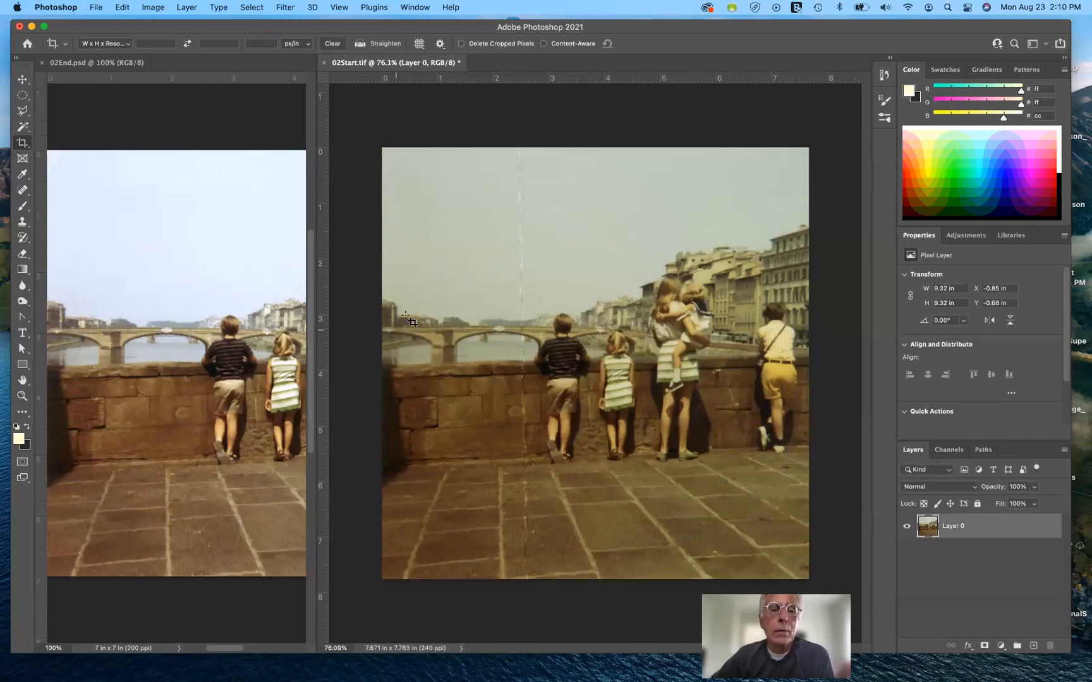
{"action": "left_click", "coordinate": [444, 280]}
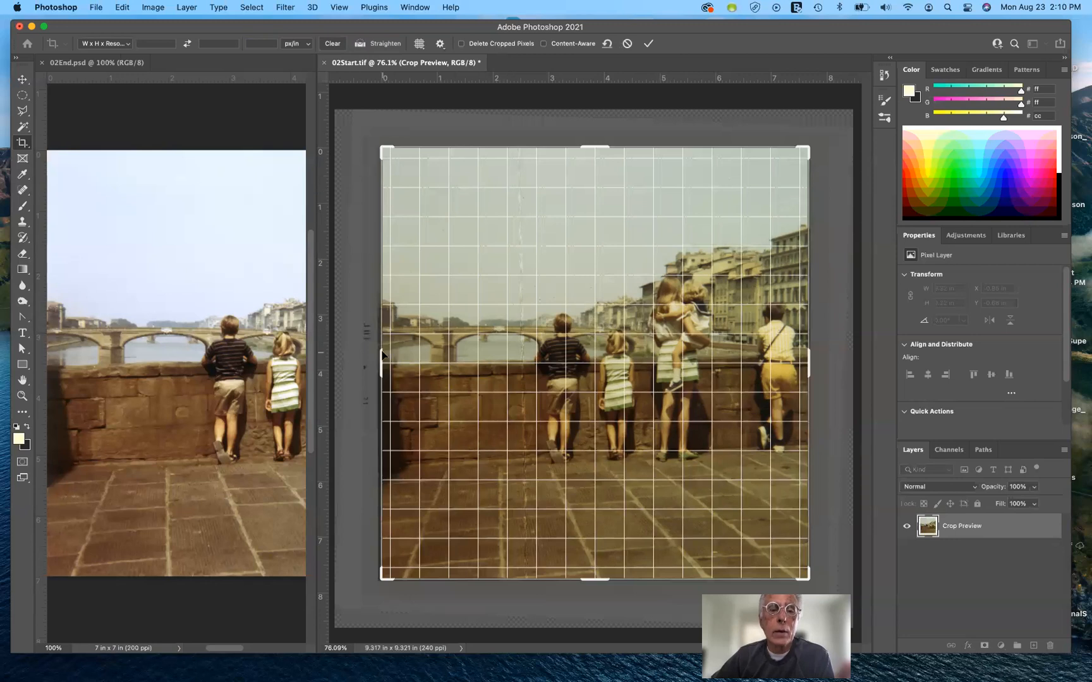
{"action": "left_click_drag", "start_coordinate": [382, 355], "coordinate": [375, 352]}
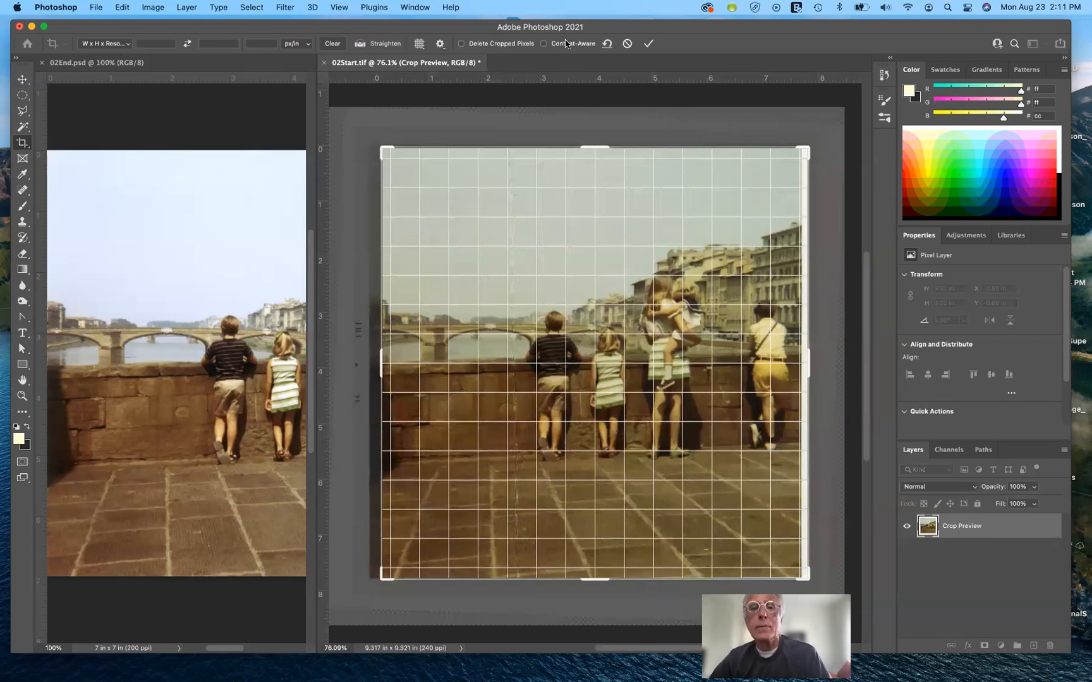
{"action": "key", "text": "Return"}
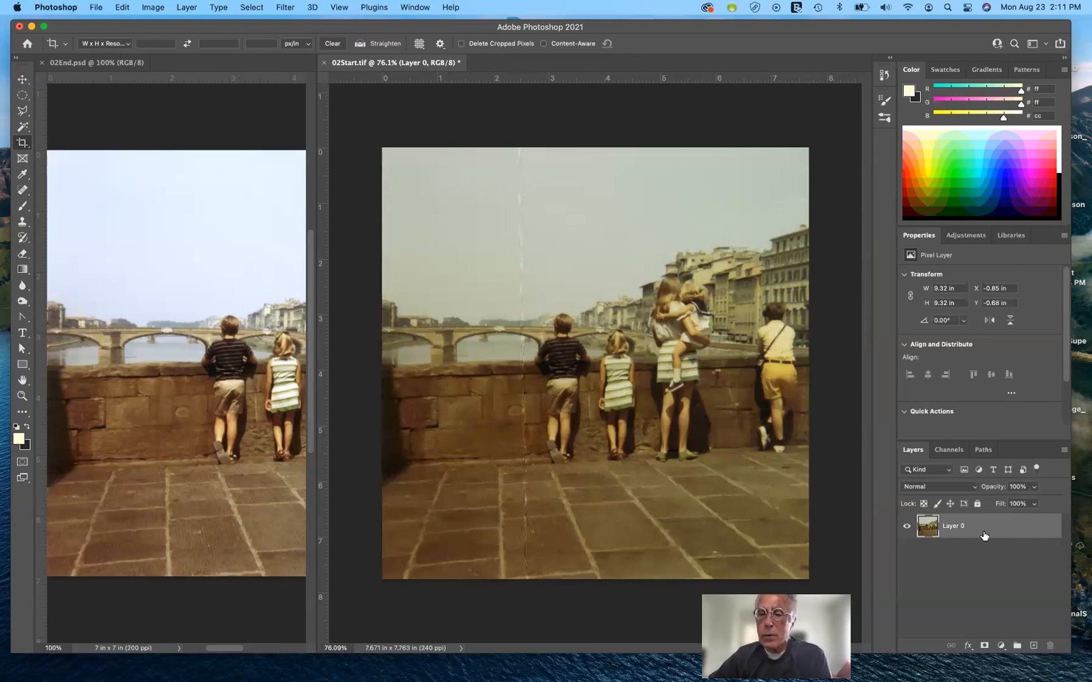
- Duplicate Layer 0 and hide the original layer as a backup
{"action": "left_click_drag", "start_coordinate": [975, 529], "coordinate": [1033, 623]}
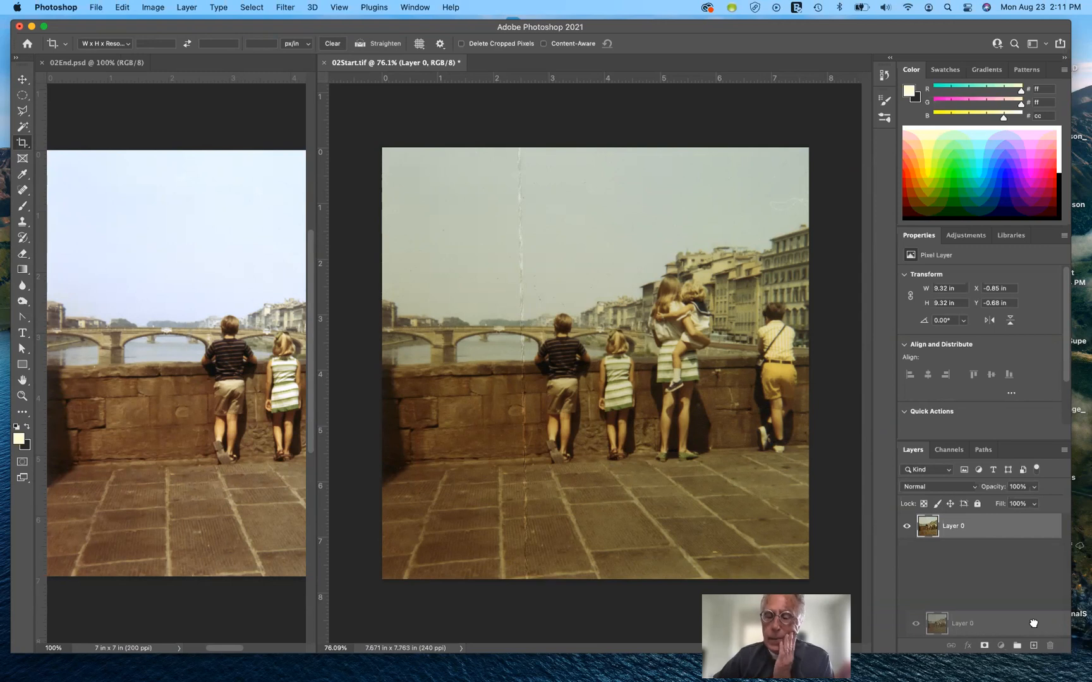
{"action": "left_click_drag", "start_coordinate": [1034, 624], "coordinate": [1034, 644]}
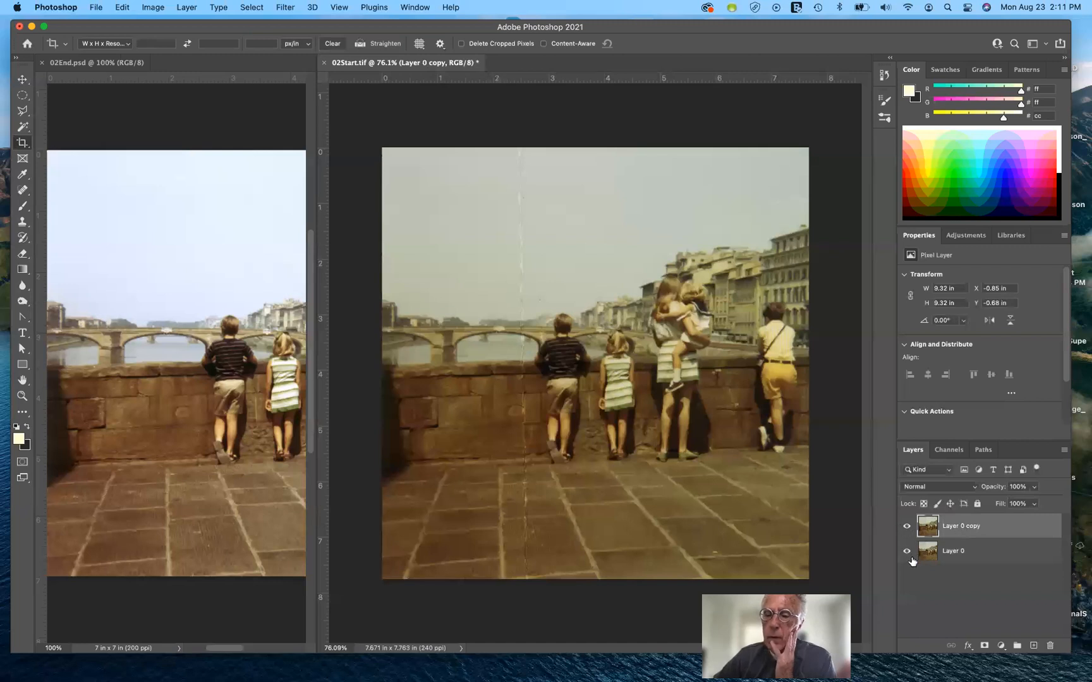
{"action": "left_click", "coordinate": [906, 551]}
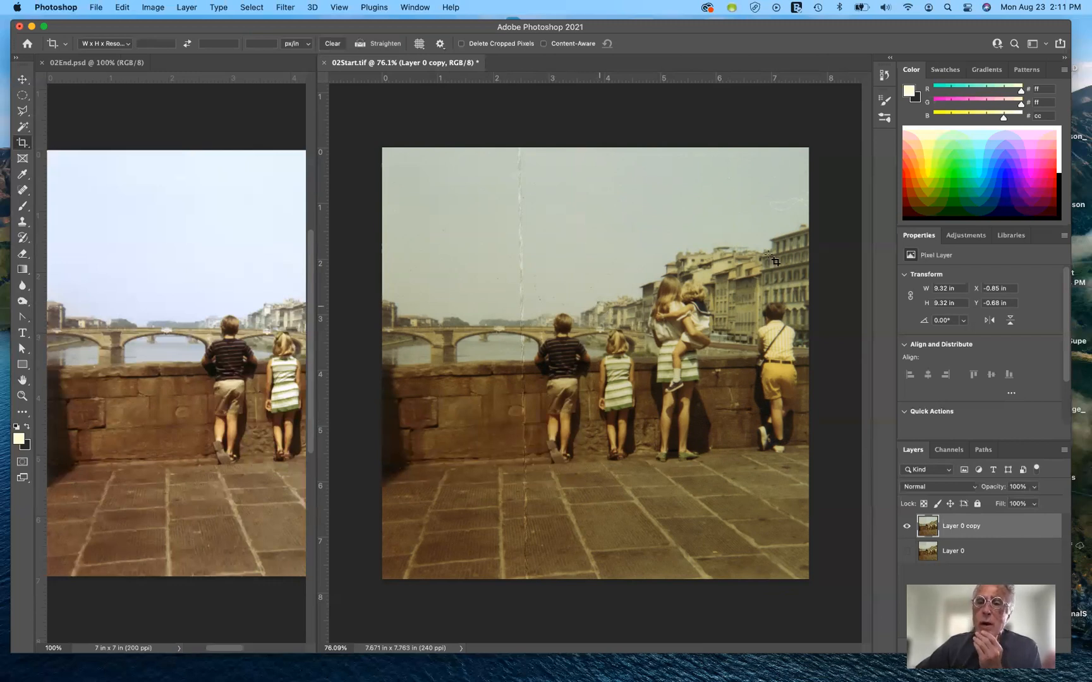
- Add a Curves adjustment layer above Layer 0 copy and sample its white point from the striped-dress girl's white top
{"action": "left_click", "coordinate": [967, 236]}
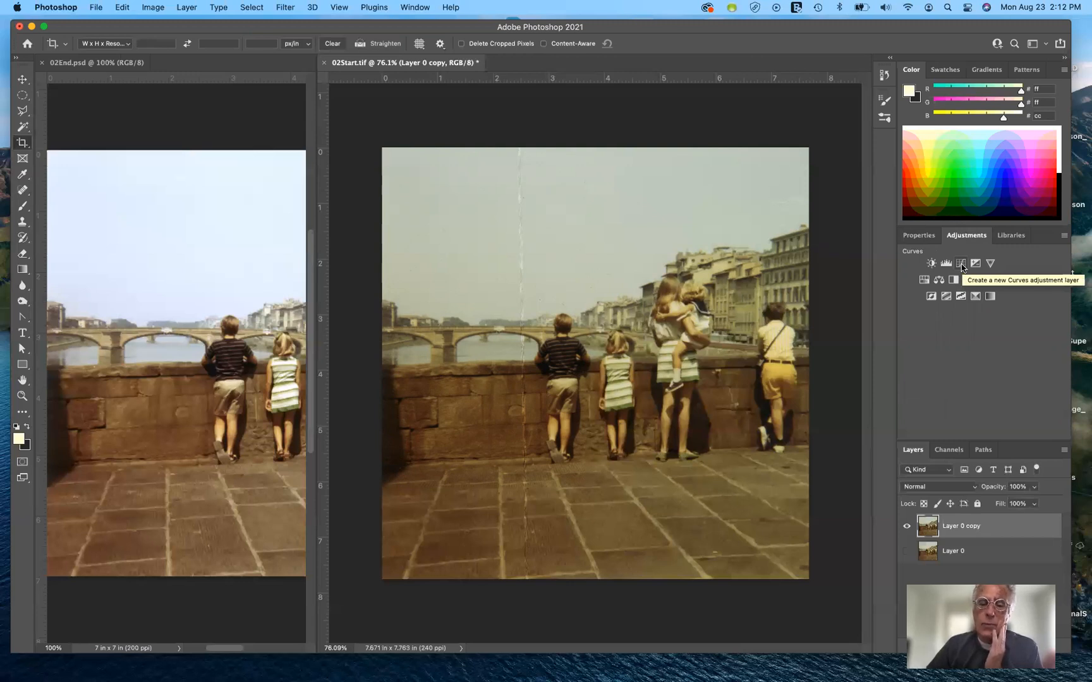
{"action": "scroll", "coordinate": [962, 268], "scroll_direction": "up", "scroll_amount": 8}
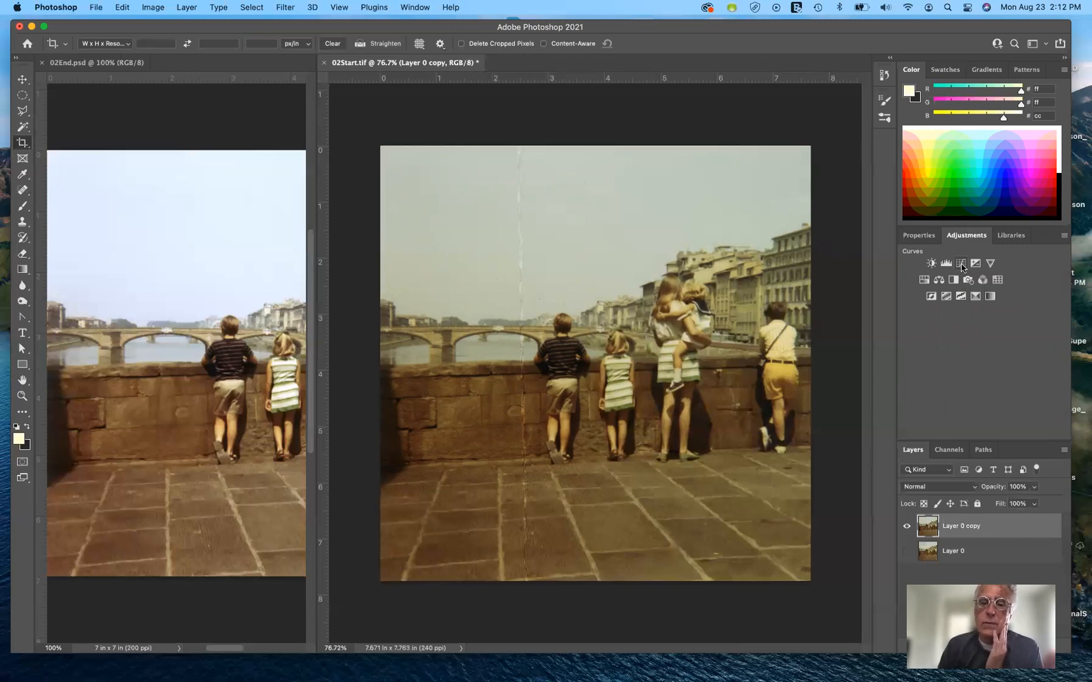
{"action": "scroll", "coordinate": [961, 268], "scroll_direction": "right", "scroll_amount": 3}
{"action": "scroll", "coordinate": [962, 268], "scroll_direction": "down", "scroll_amount": 2}
{"action": "scroll", "coordinate": [962, 267], "scroll_direction": "right", "scroll_amount": 2}
{"action": "scroll", "coordinate": [961, 268], "scroll_direction": "down", "scroll_amount": 1}
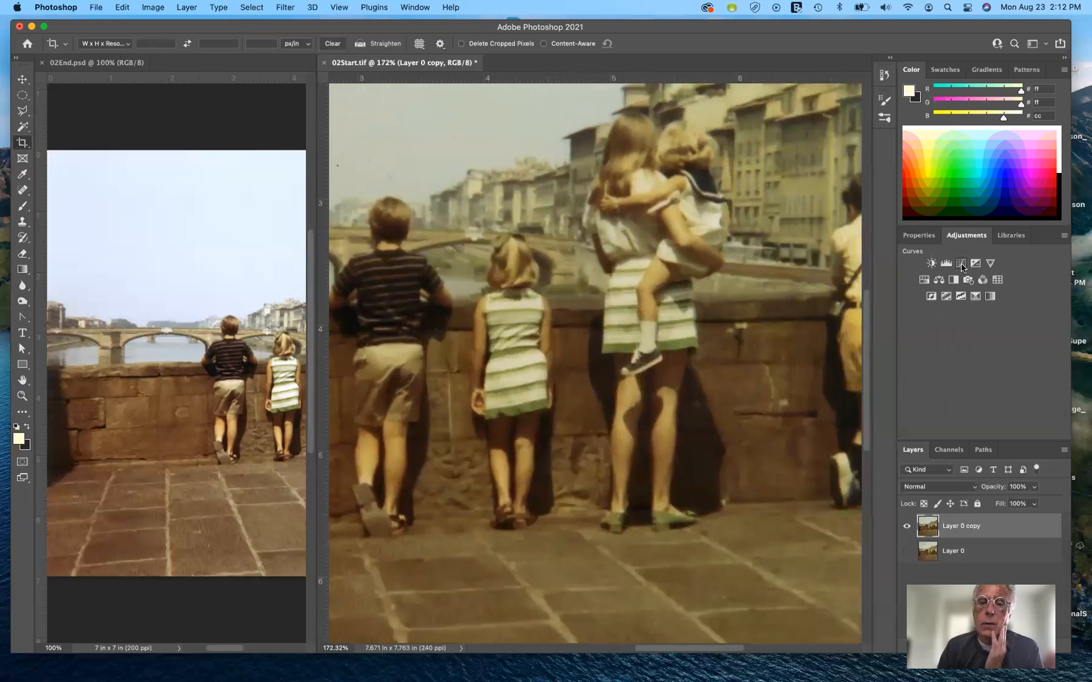
{"action": "scroll", "coordinate": [962, 268], "scroll_direction": "left", "scroll_amount": 2}
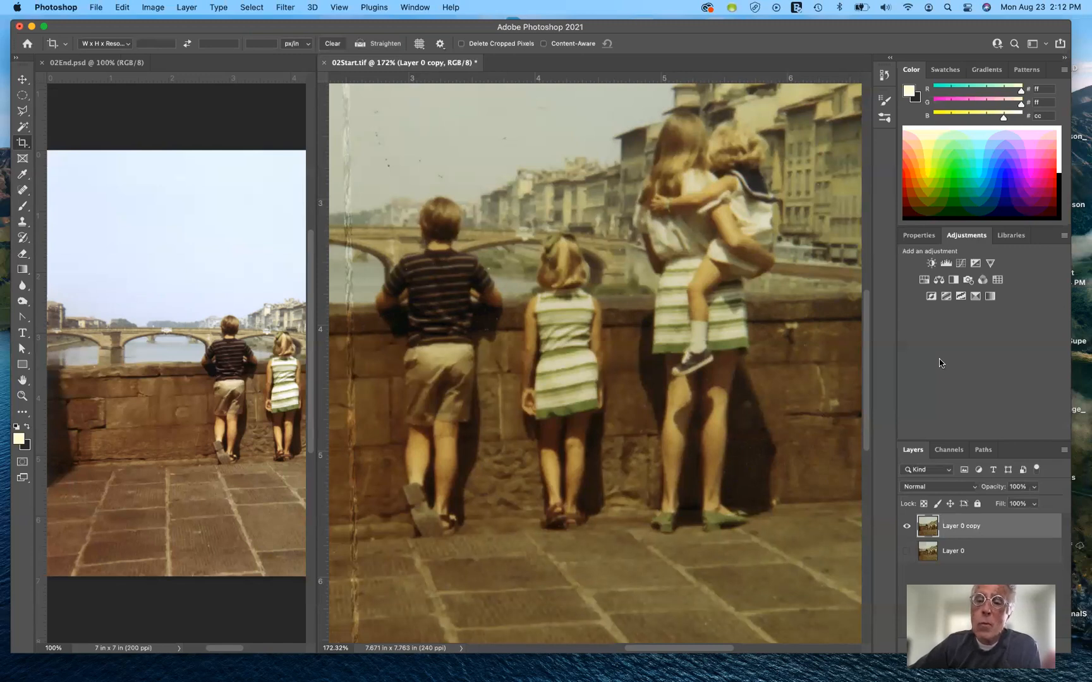
{"action": "left_click", "coordinate": [961, 263]}
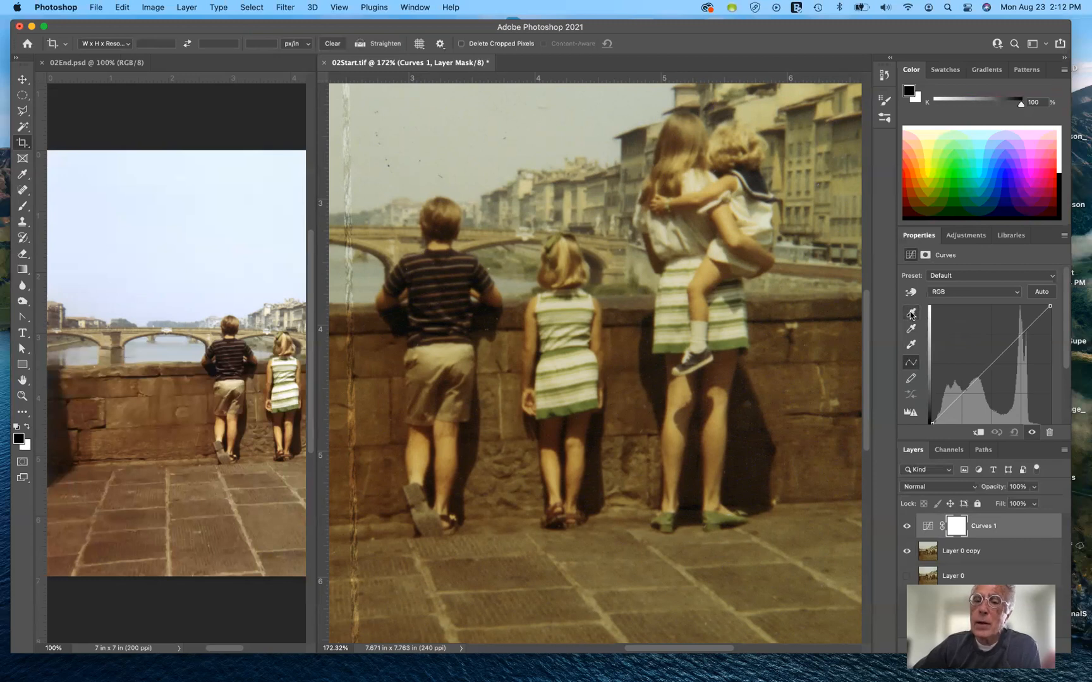
{"action": "left_click", "coordinate": [912, 347]}
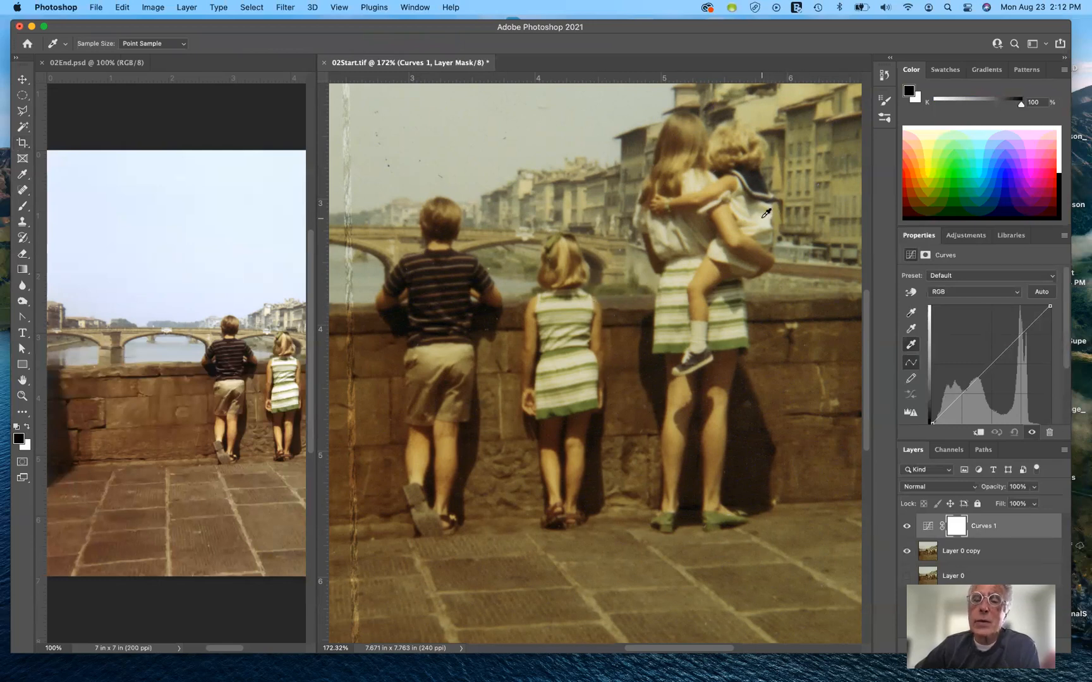
{"action": "left_click", "coordinate": [591, 304]}
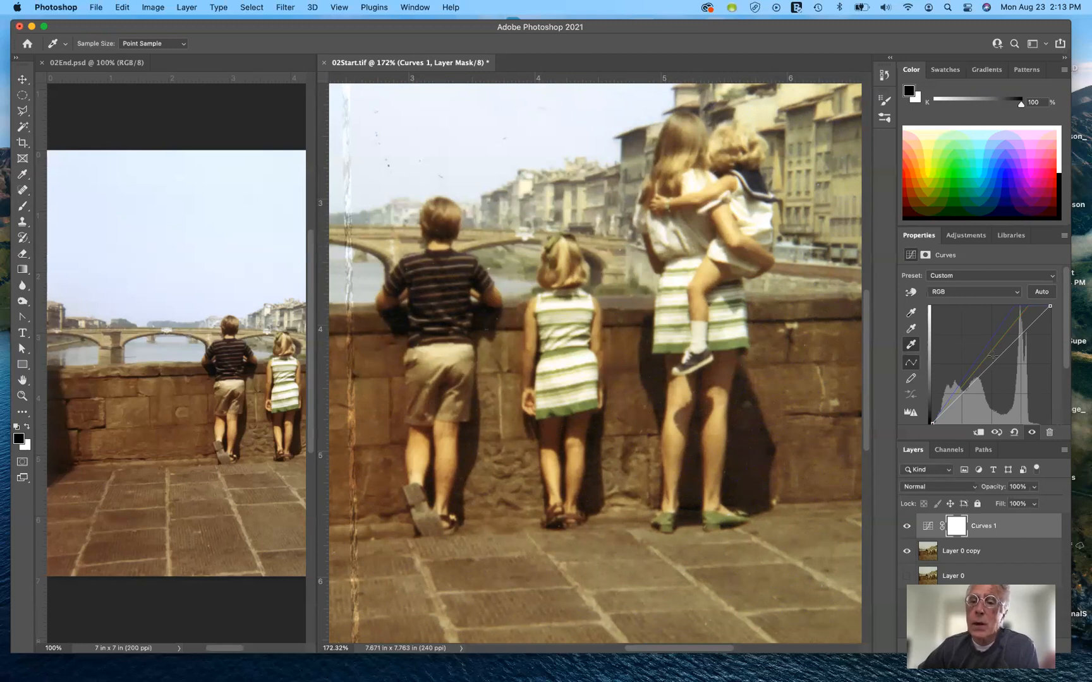
- Try a sampled black point and the automatic correction on the Curves layer, then reset the curve to Default
{"action": "left_click", "coordinate": [911, 315]}
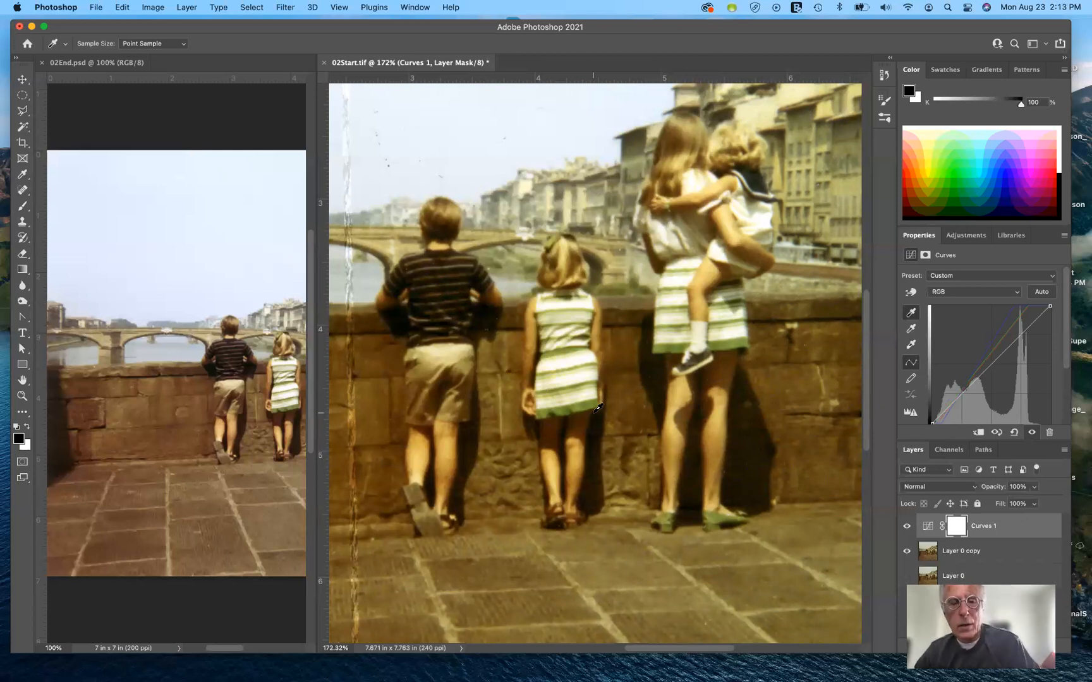
{"action": "key", "text": "super+z"}
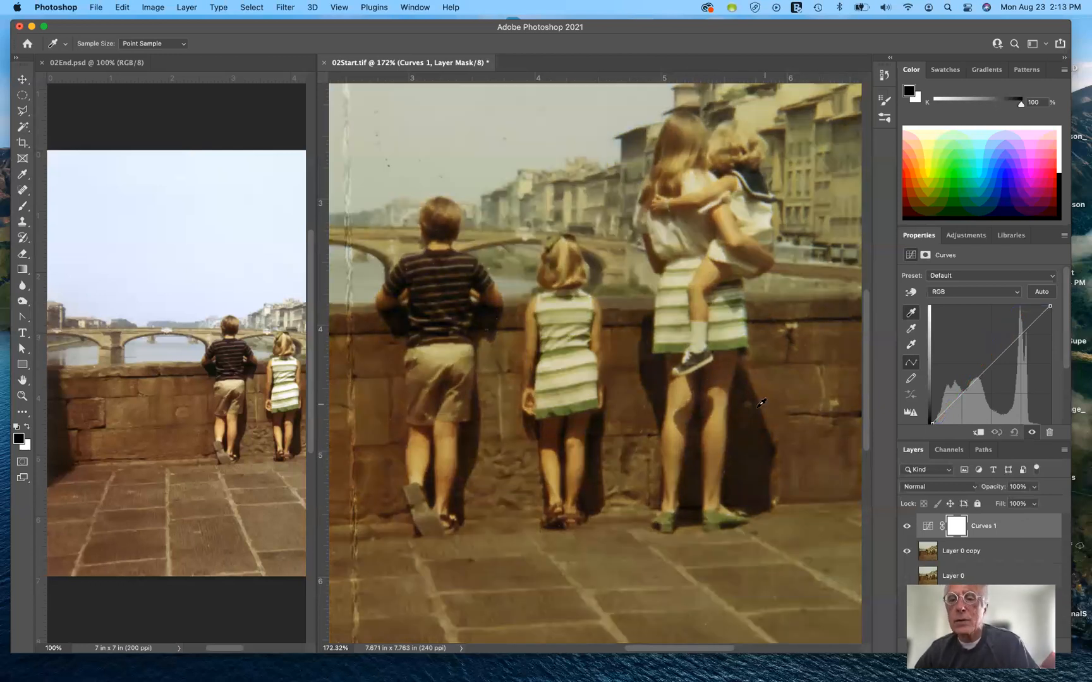
{"action": "left_click", "coordinate": [1042, 293]}
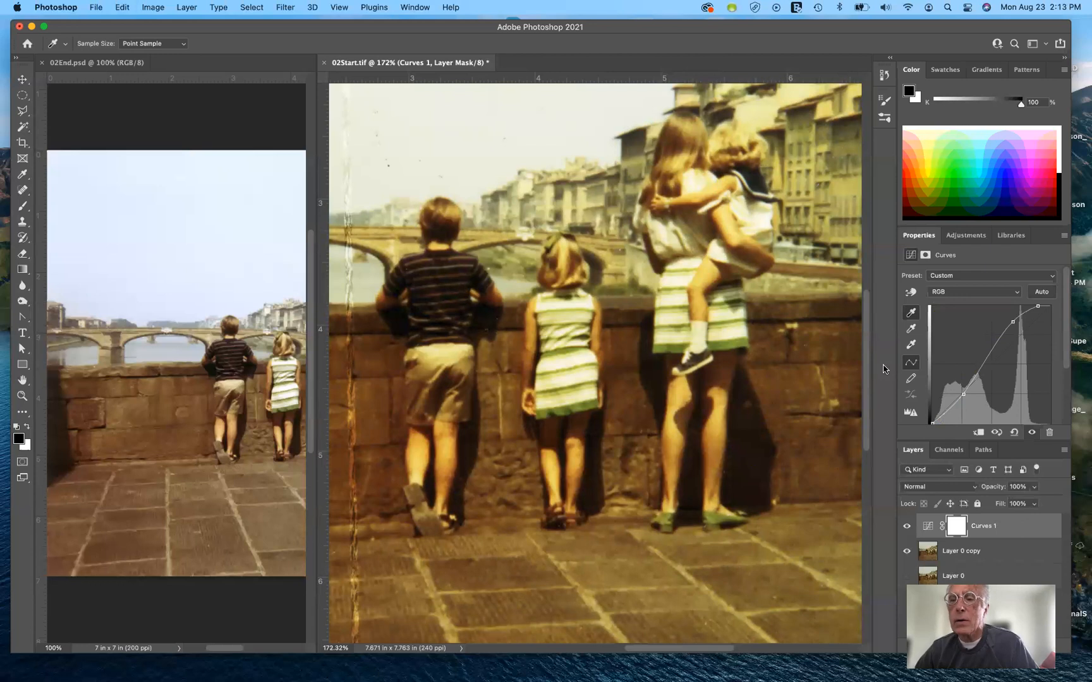
{"action": "left_click", "coordinate": [1015, 433]}
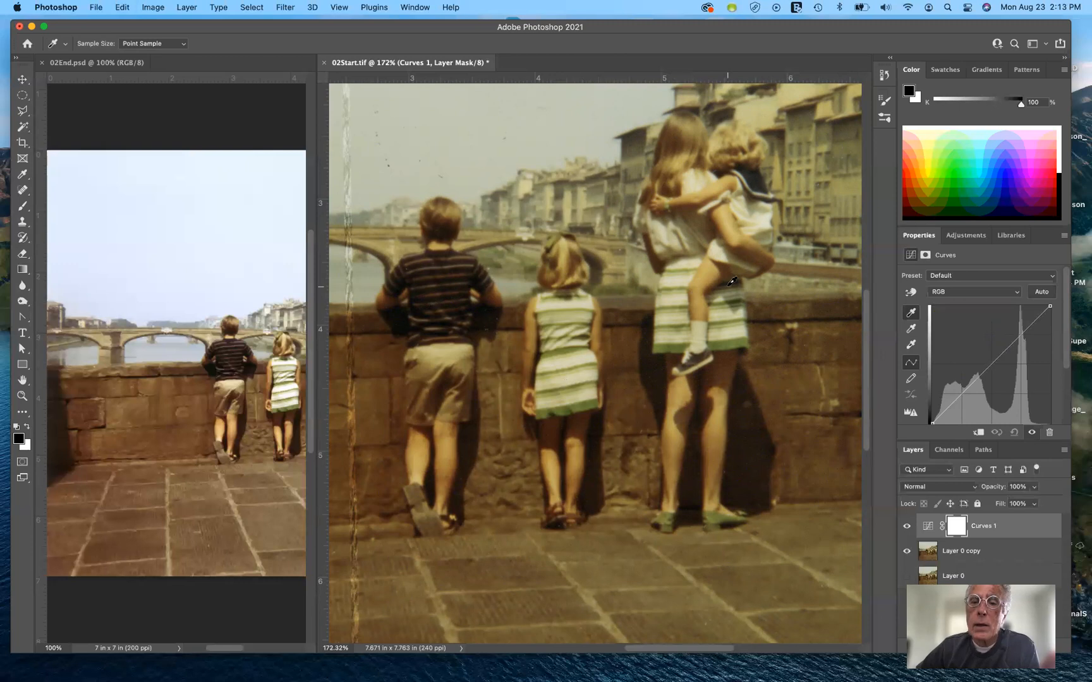
- Try a black point on the carried child's navy collar and white points on the striped dress and boy's elbow, then undo them
{"action": "left_click", "coordinate": [746, 162]}
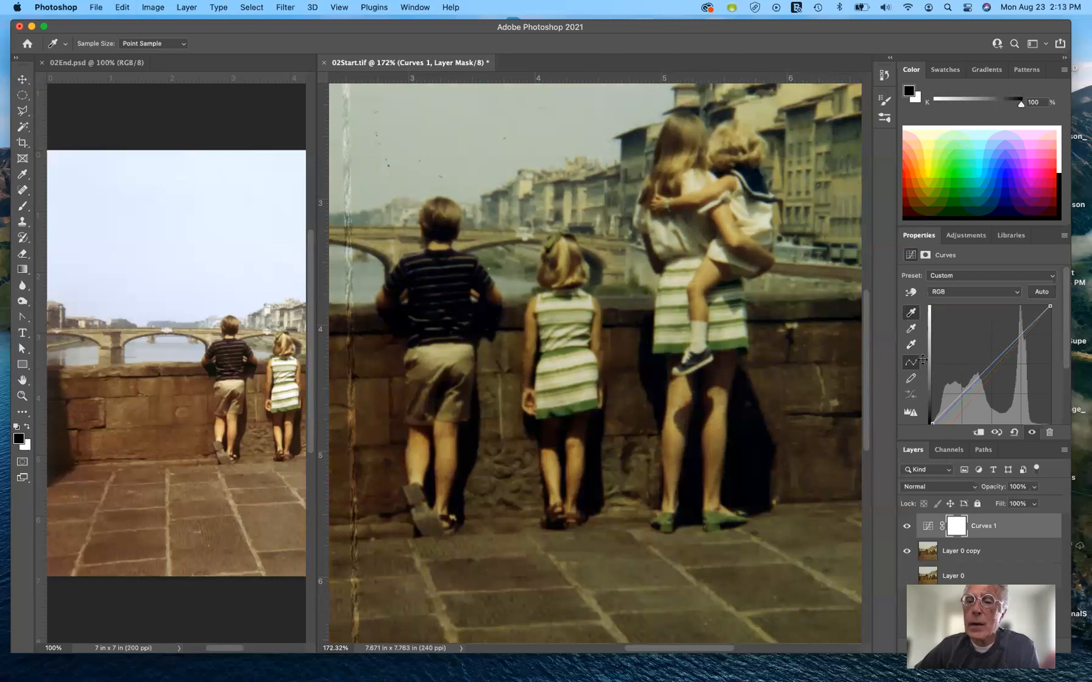
{"action": "left_click", "coordinate": [911, 344]}
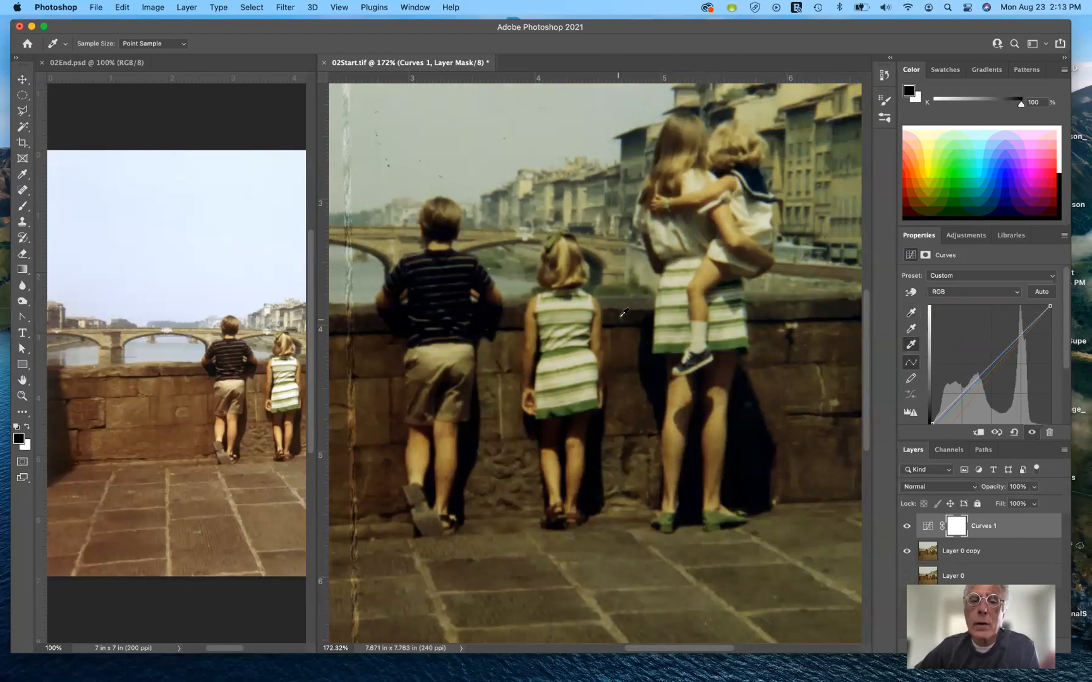
{"action": "left_click", "coordinate": [591, 305]}
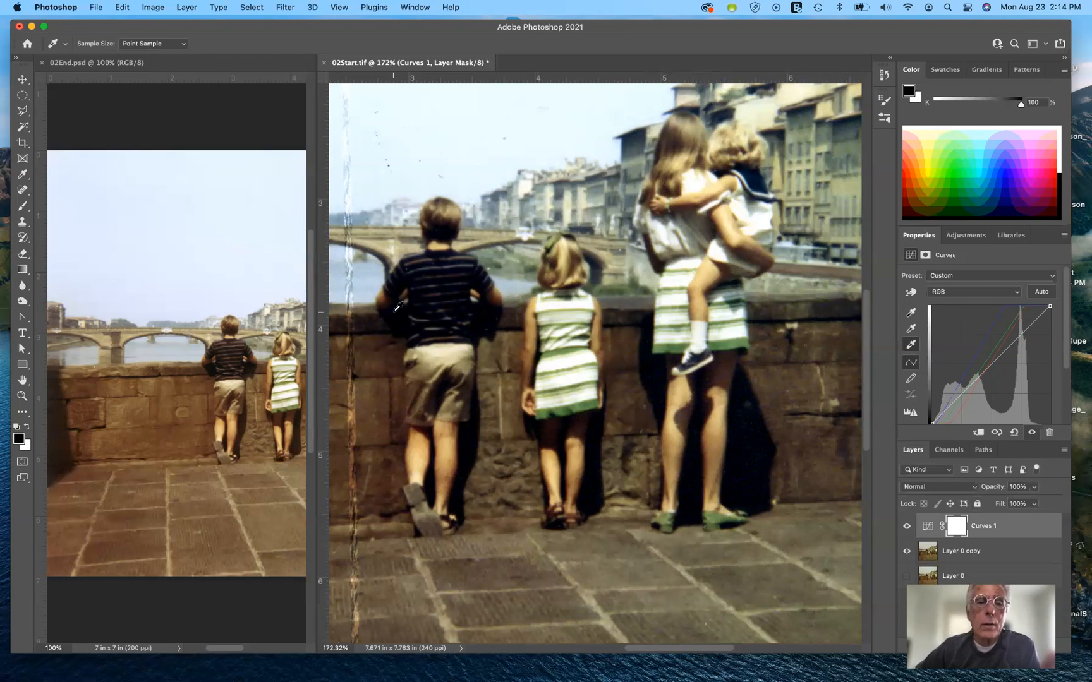
{"action": "left_click", "coordinate": [396, 309]}
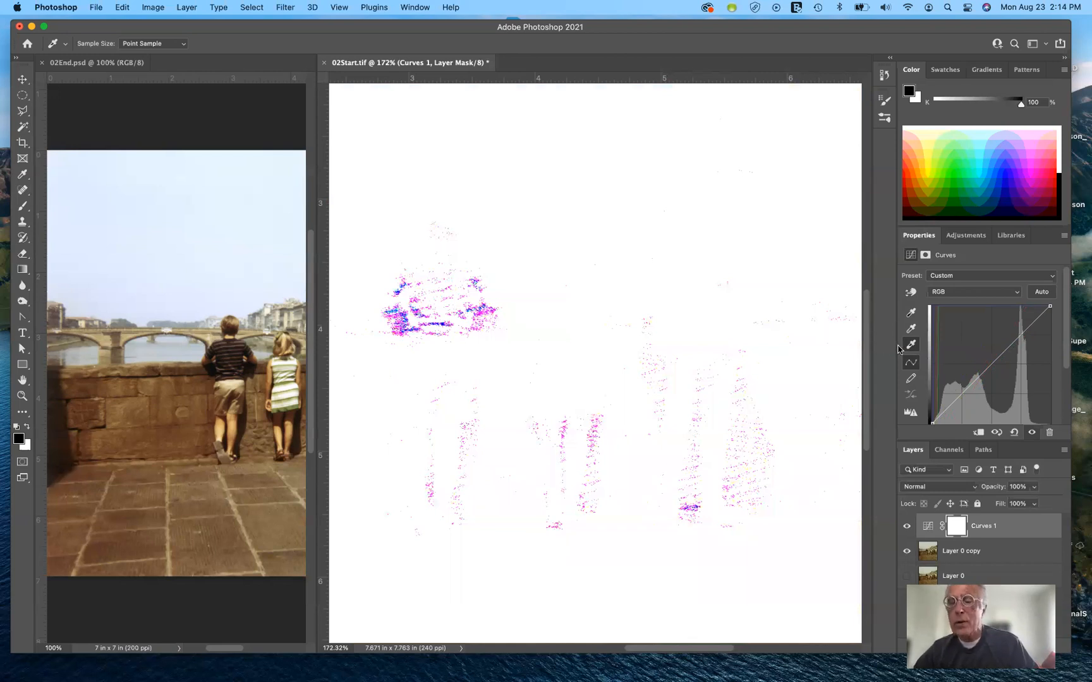
{"action": "key", "text": "super+z"}
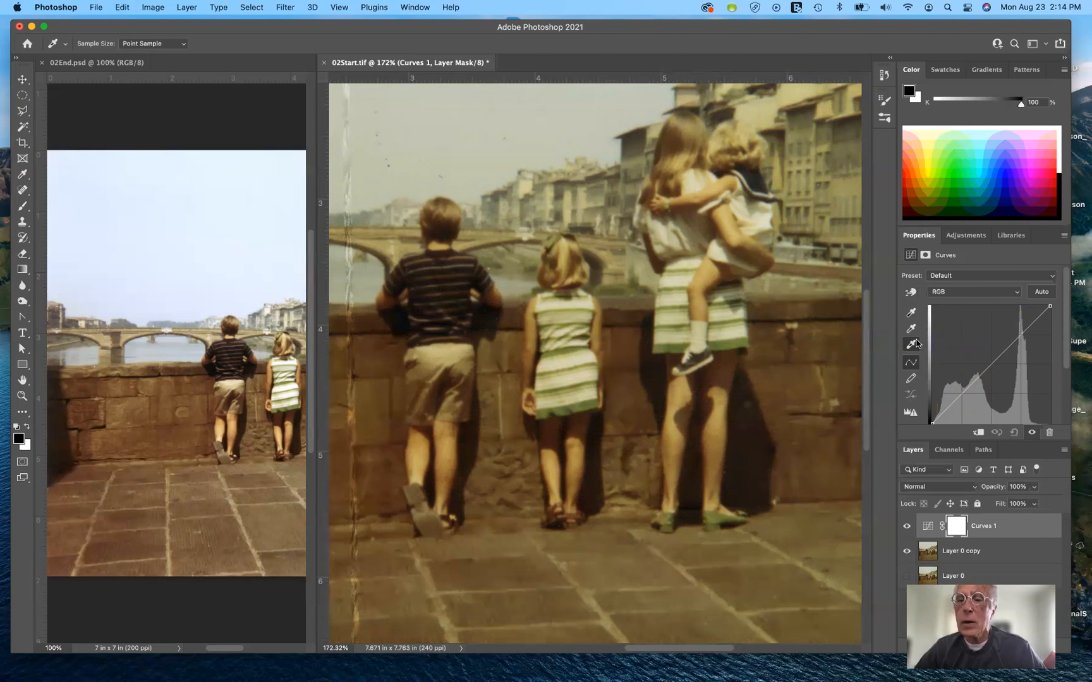
{"action": "key", "text": "c"}
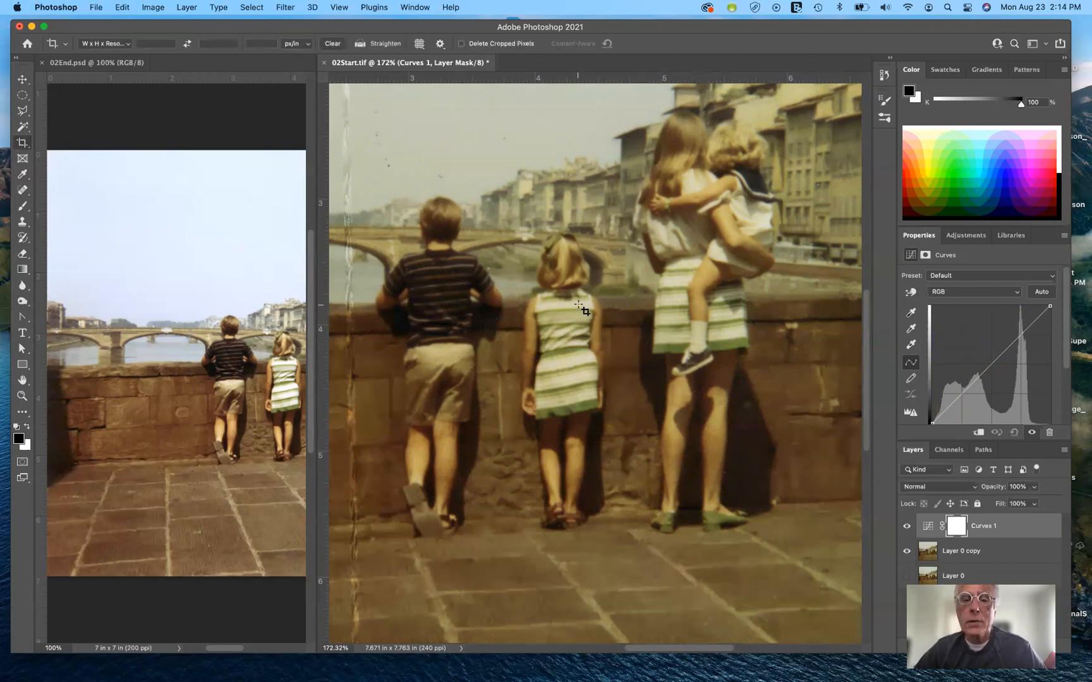
{"action": "left_click", "coordinate": [587, 307]}
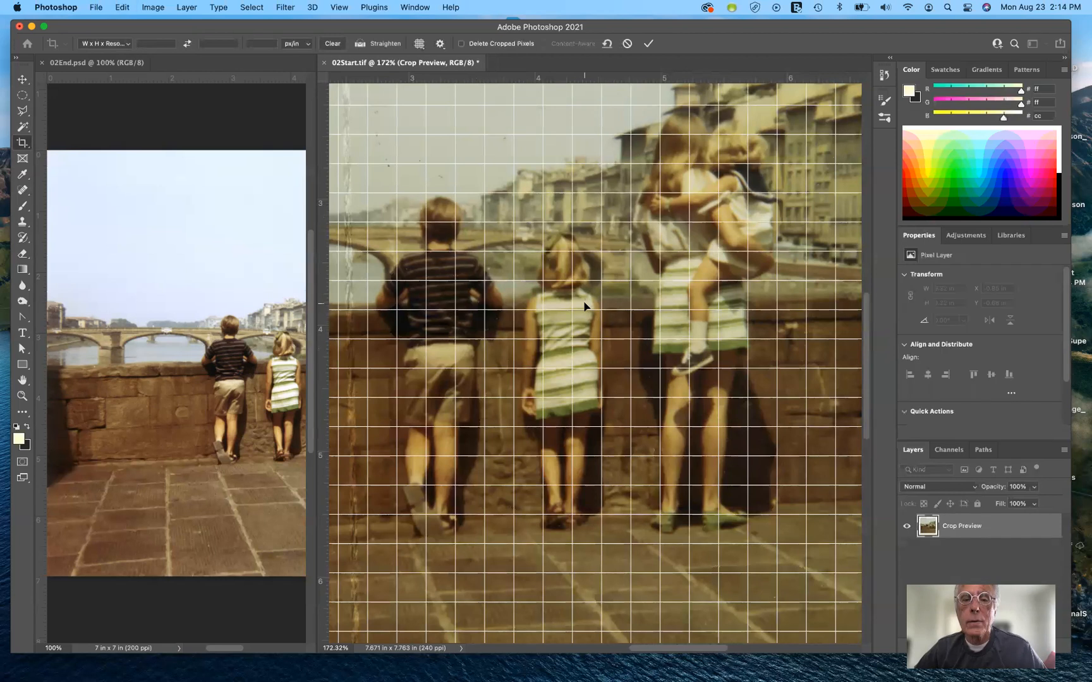
{"action": "left_click", "coordinate": [22, 79]}
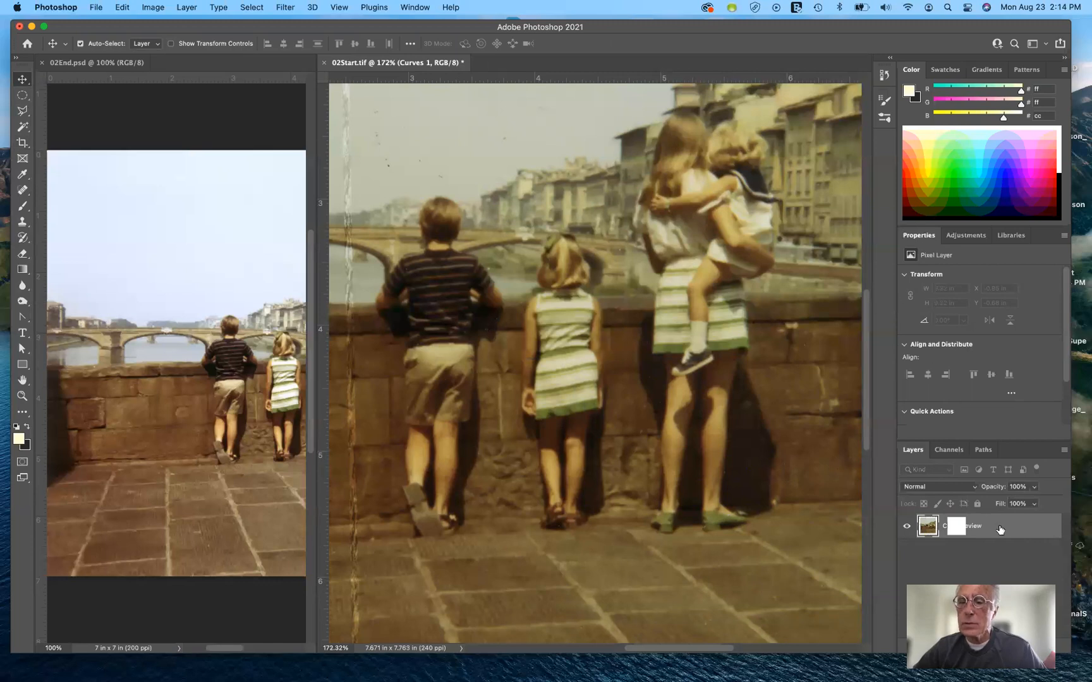
- Add a second Curves adjustment layer and sample its white point from the striped-dress girl's white top
{"action": "left_click", "coordinate": [957, 236]}
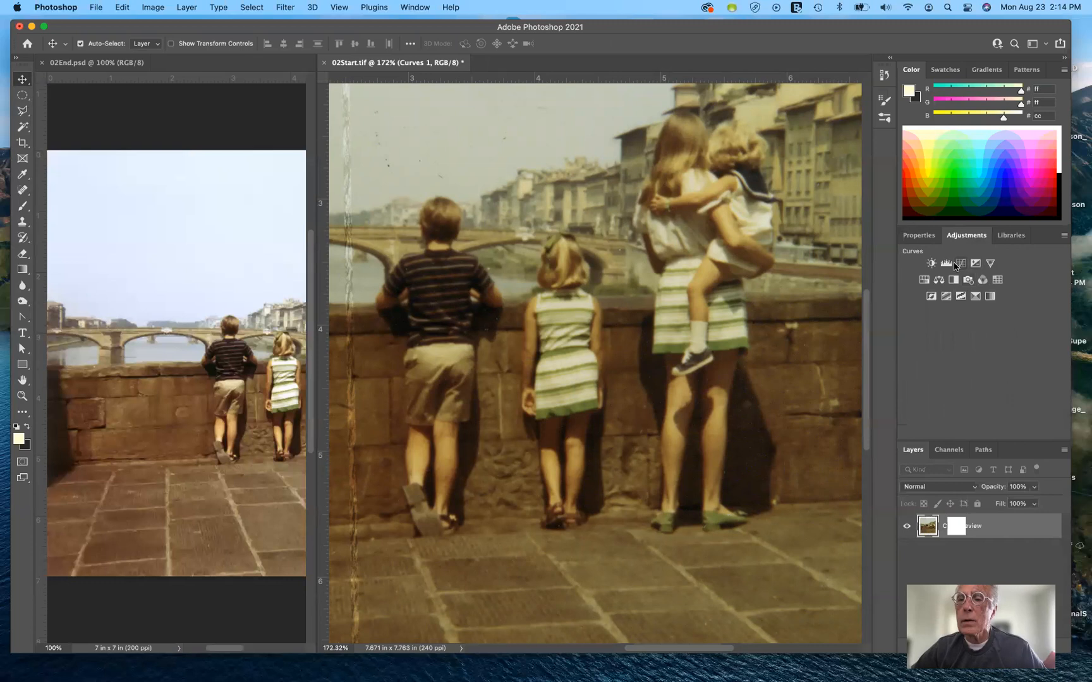
{"action": "left_click", "coordinate": [960, 263]}
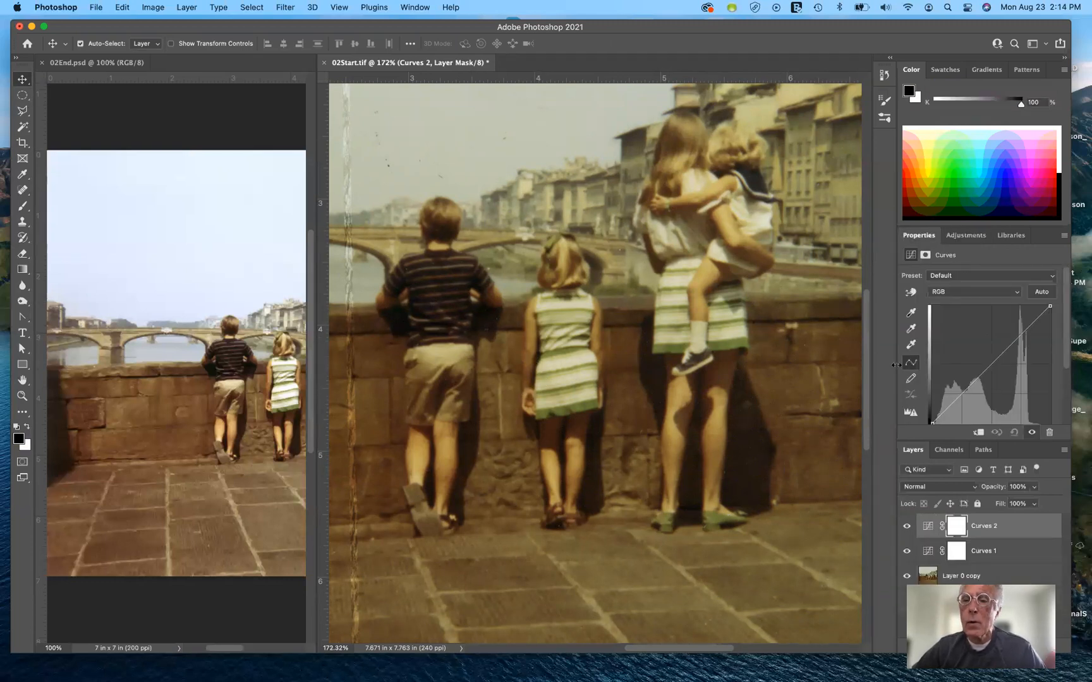
{"action": "left_click", "coordinate": [910, 345]}
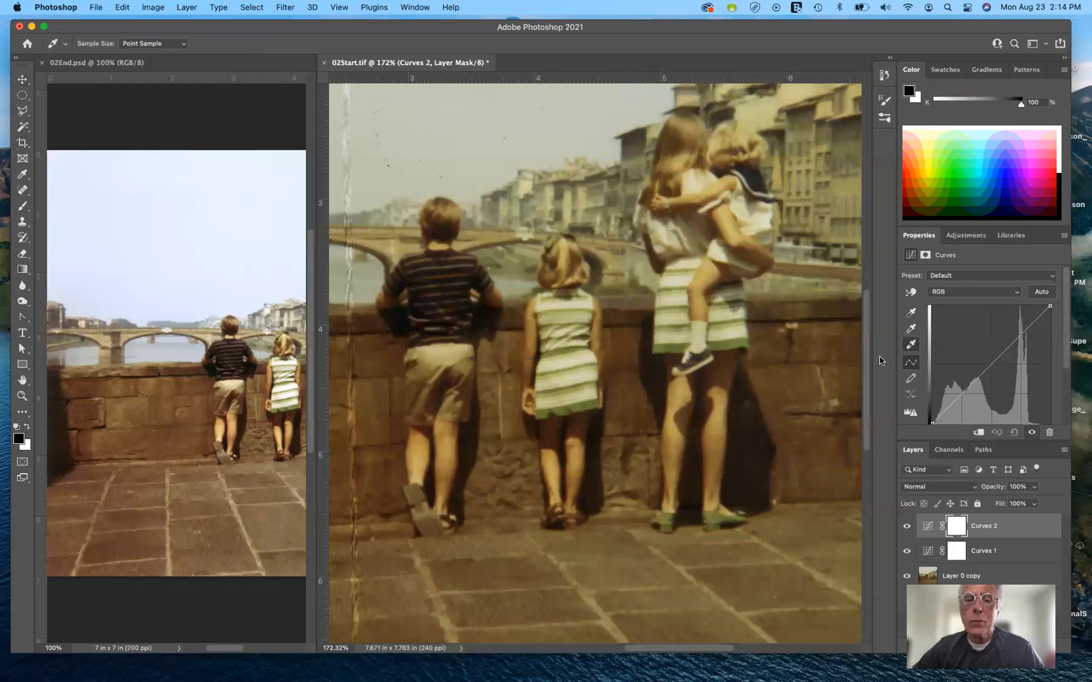
{"action": "left_click", "coordinate": [590, 301]}
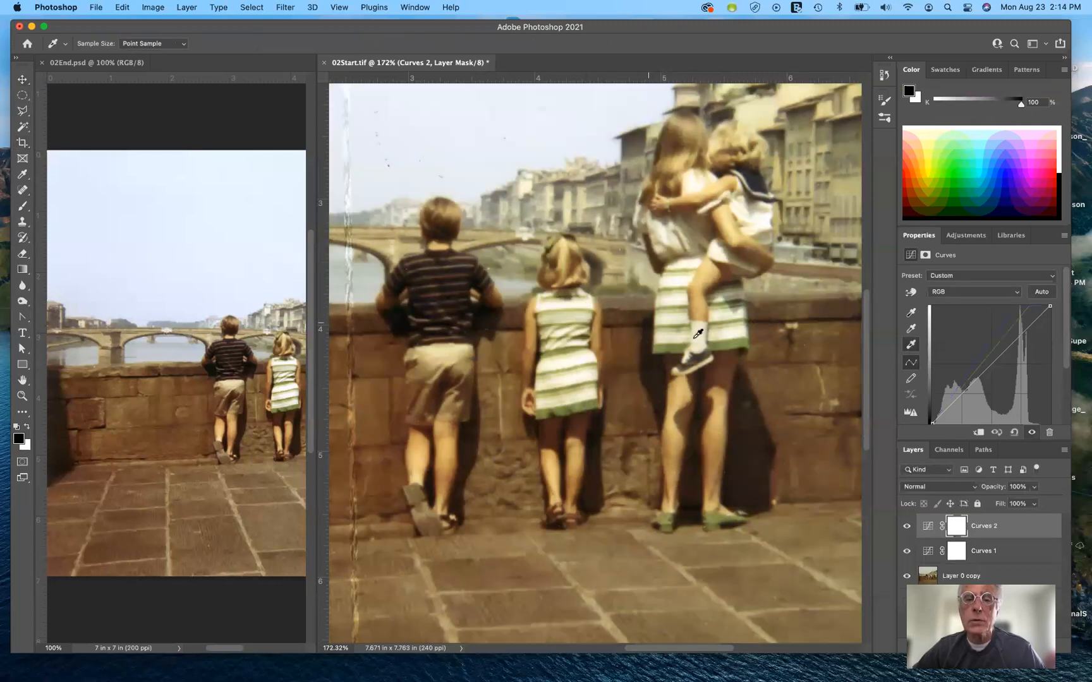
- Try black points for Curves 2 on the carried child's navy collar and several dark spots around the boy's elbow
{"action": "left_click", "coordinate": [910, 312]}
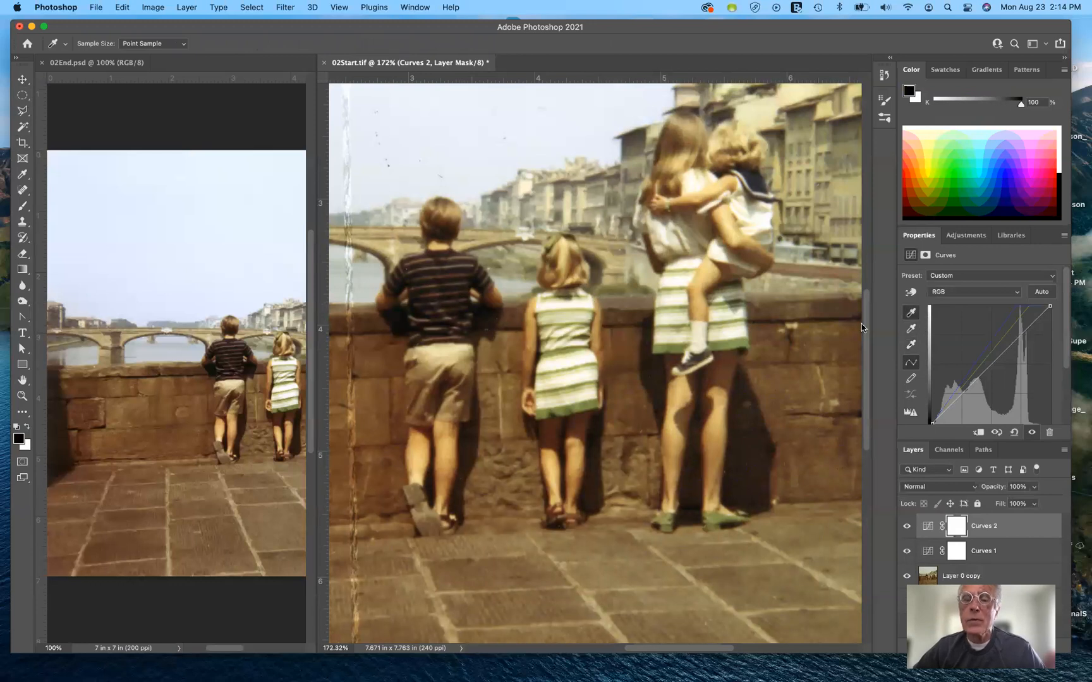
{"action": "left_click", "coordinate": [742, 163]}
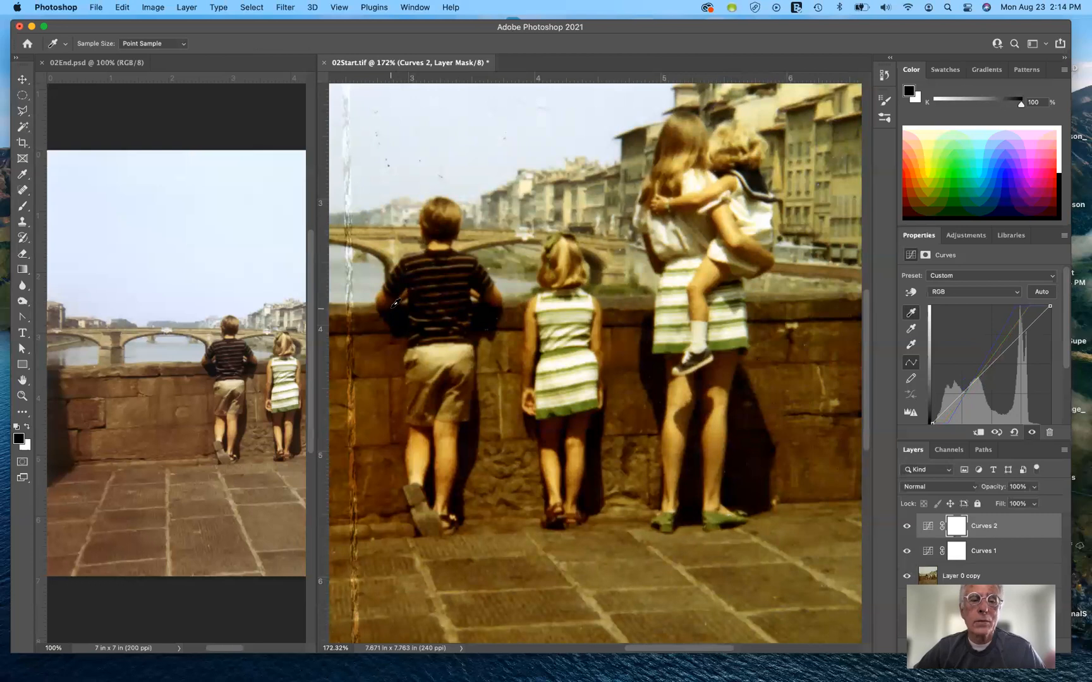
{"action": "left_click", "coordinate": [395, 303]}
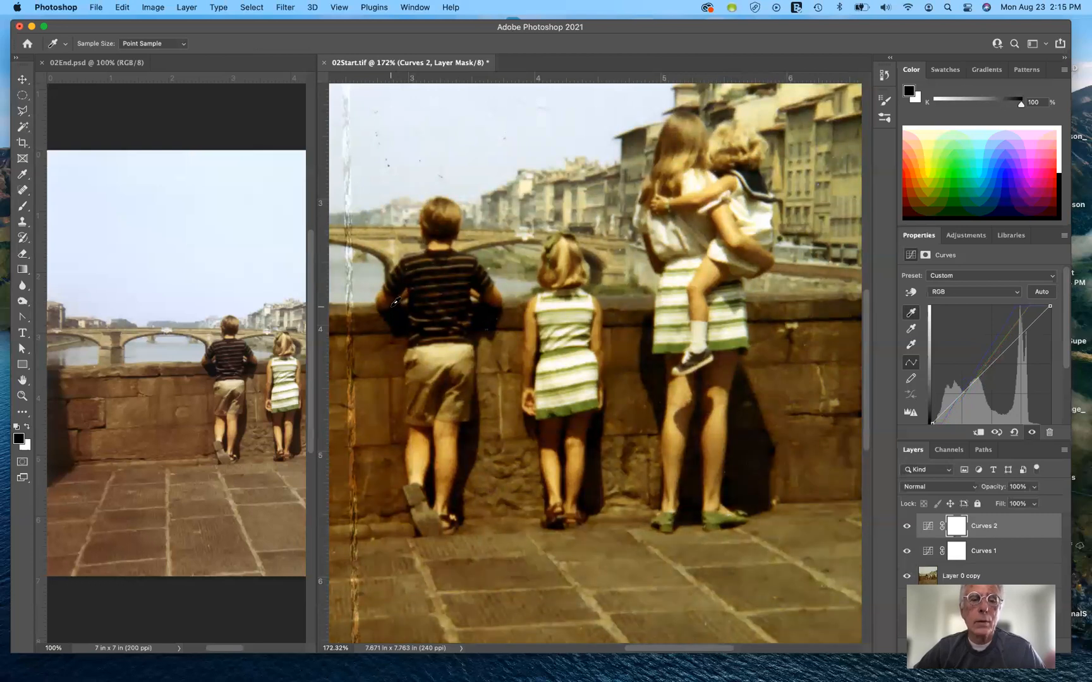
{"action": "left_click", "coordinate": [392, 306]}
{"action": "left_click", "coordinate": [394, 319]}
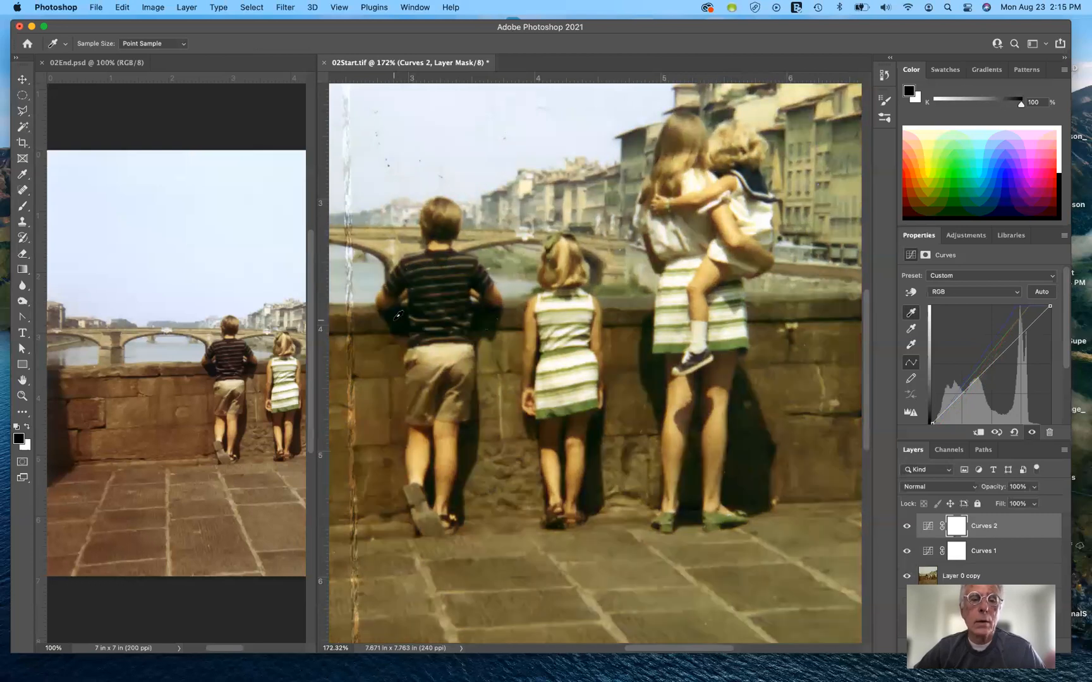
{"action": "left_click", "coordinate": [398, 314]}
{"action": "left_click", "coordinate": [398, 307]}
{"action": "left_click", "coordinate": [391, 297]}
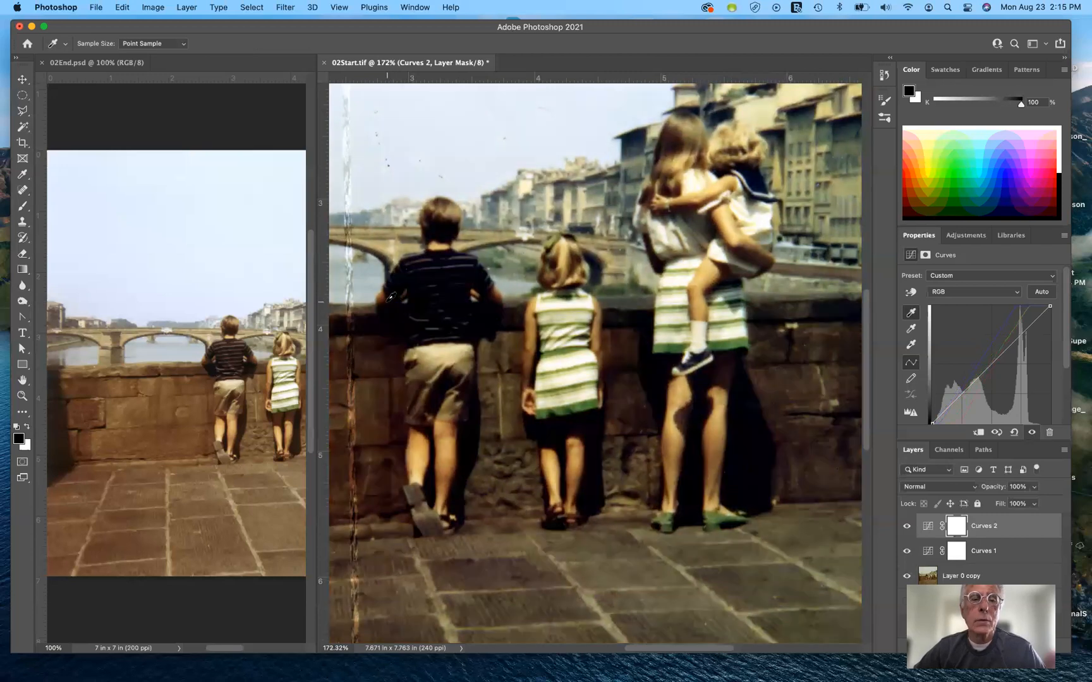
- Try black points in the shadow below the tall girl's dress and on the carried child's collar, then reset Curves 2
{"action": "left_click", "coordinate": [662, 361]}
{"action": "left_click", "coordinate": [654, 366]}
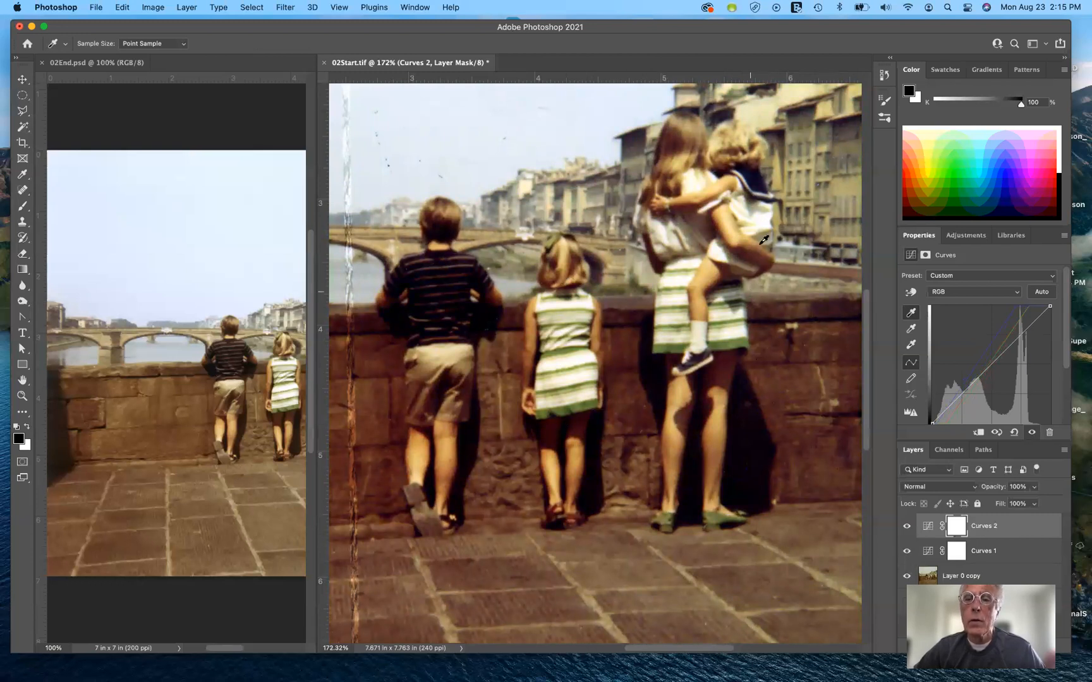
{"action": "left_click", "coordinate": [760, 182]}
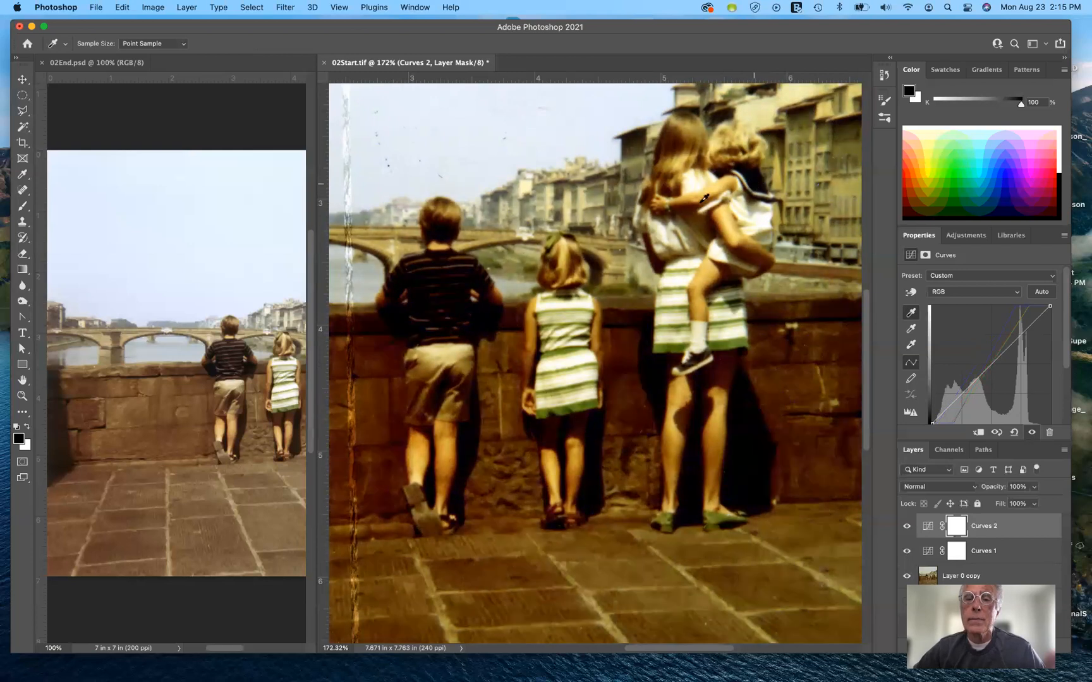
{"action": "left_click", "coordinate": [741, 157]}
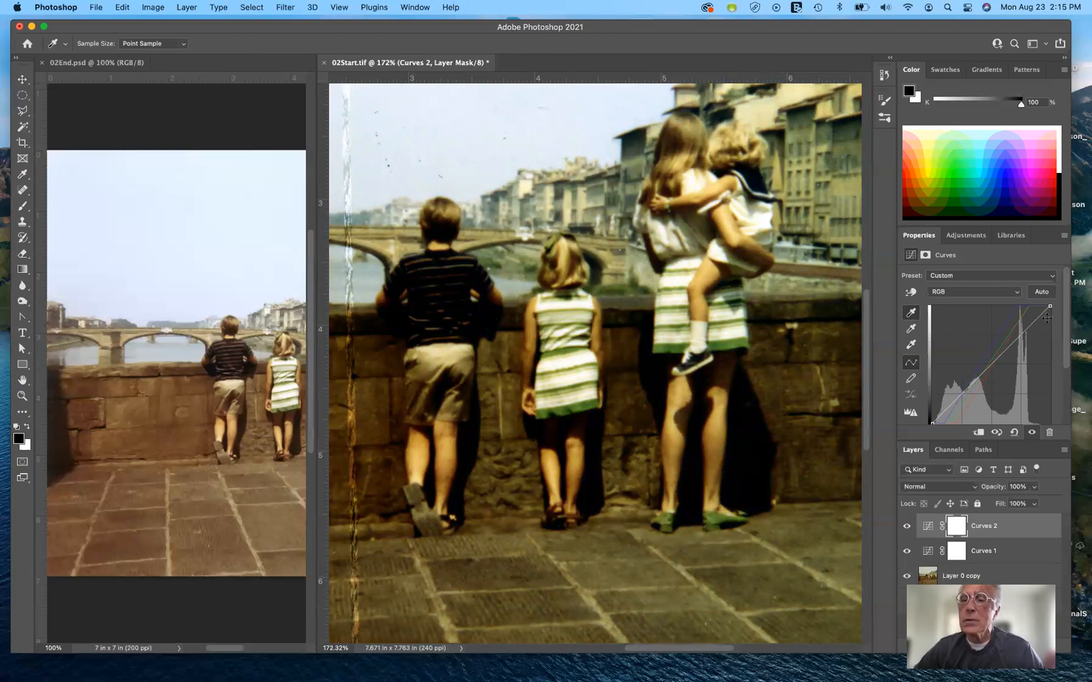
{"action": "left_click", "coordinate": [1014, 434]}
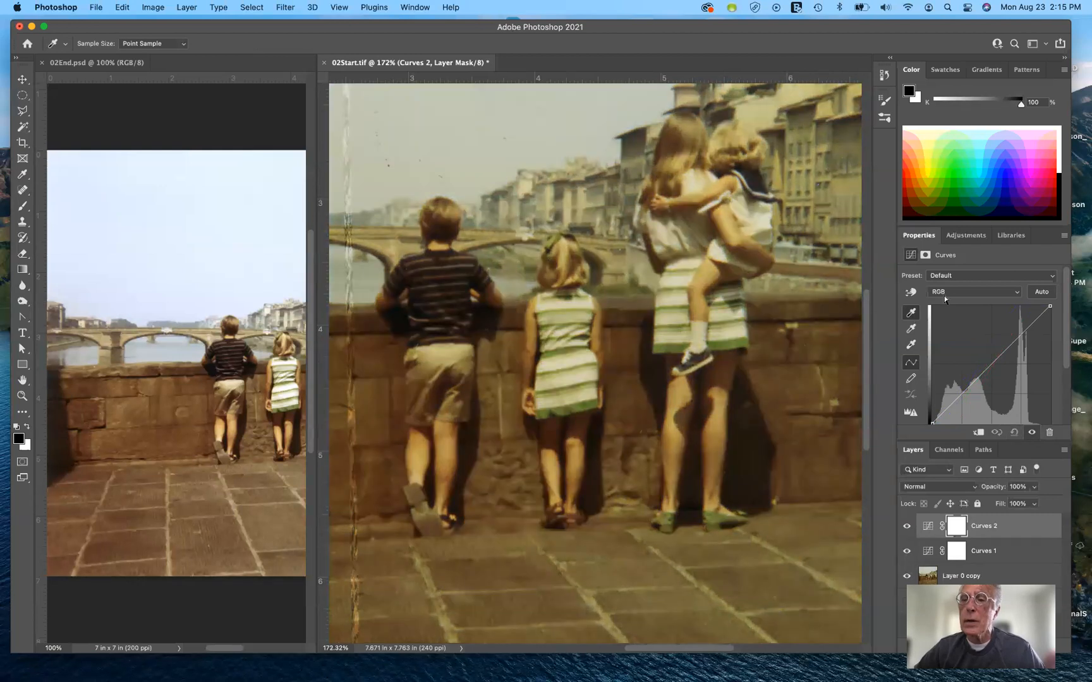
- Sample the Curves 2 white point from the striped-dress girl's white top and delete the unused Curves 1 layer
{"action": "left_click", "coordinate": [906, 348]}
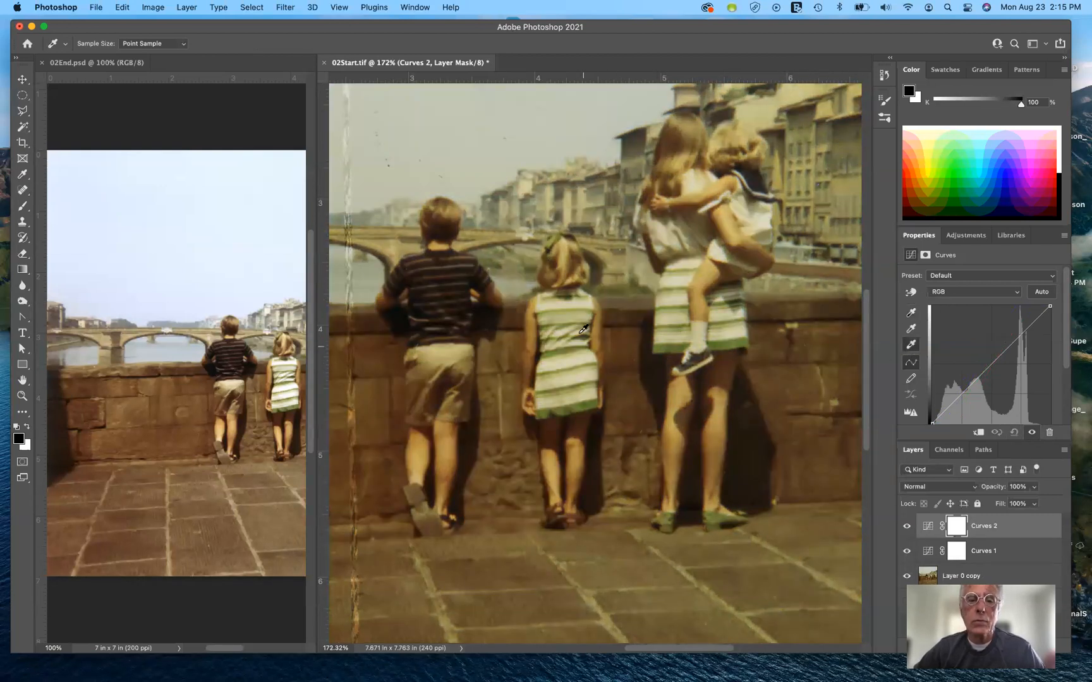
{"action": "left_click", "coordinate": [587, 304]}
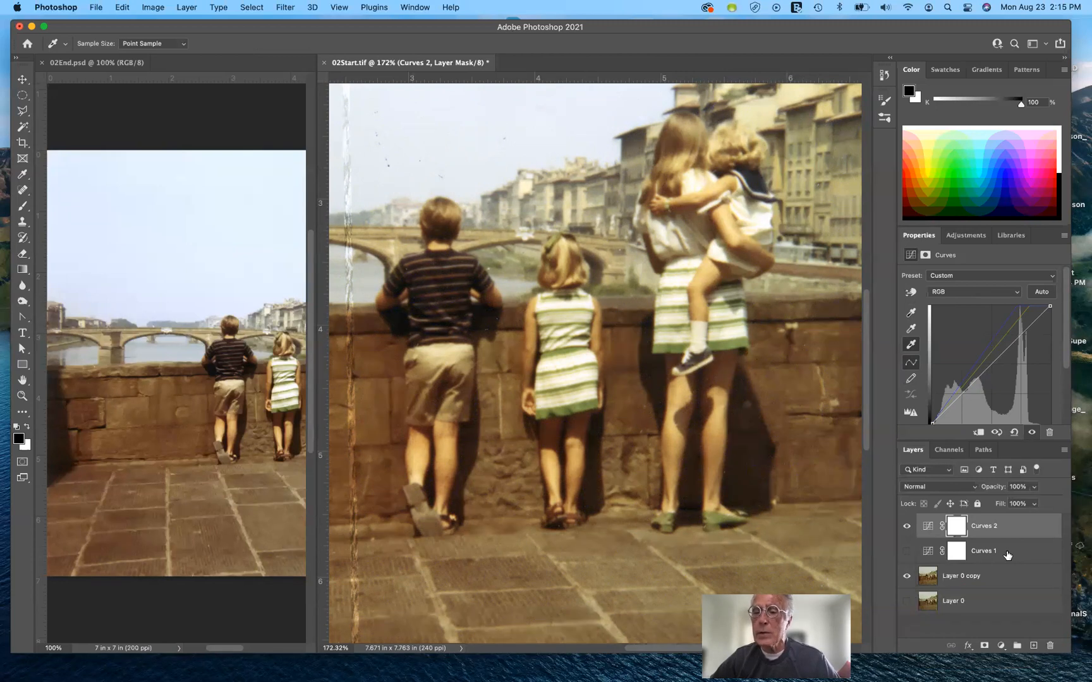
{"action": "left_click_drag", "start_coordinate": [1007, 555], "coordinate": [1050, 646]}
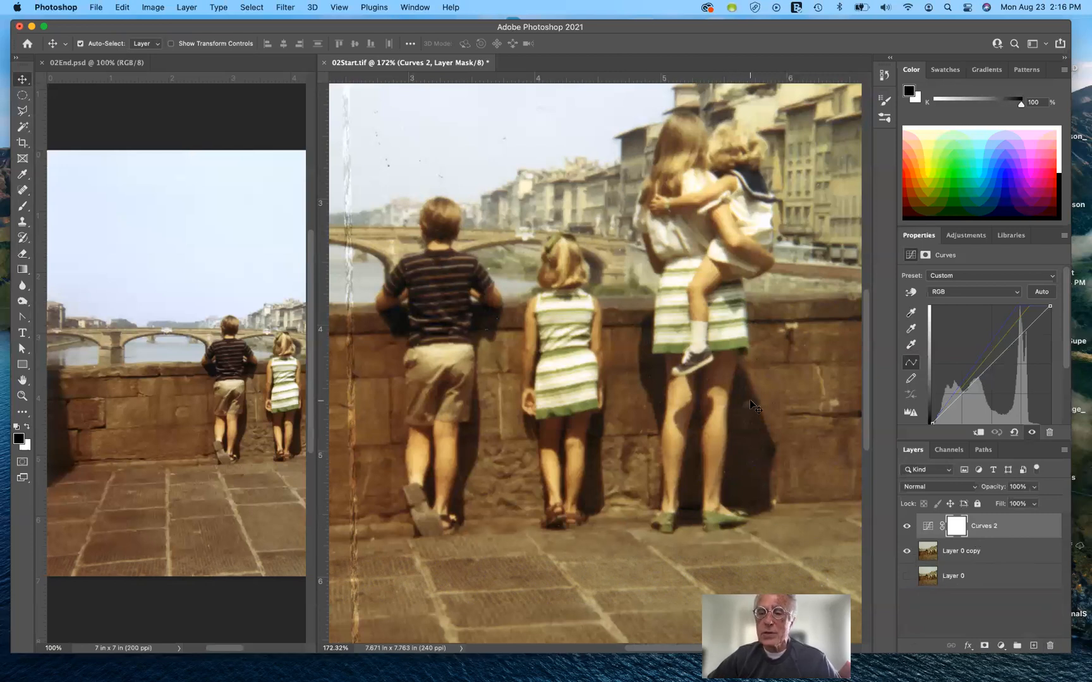
- Clip the Curves 2 adjustment to Layer 0 copy, and release the clipping again
{"action": "left_click", "coordinate": [1017, 533], "text": "alt"}
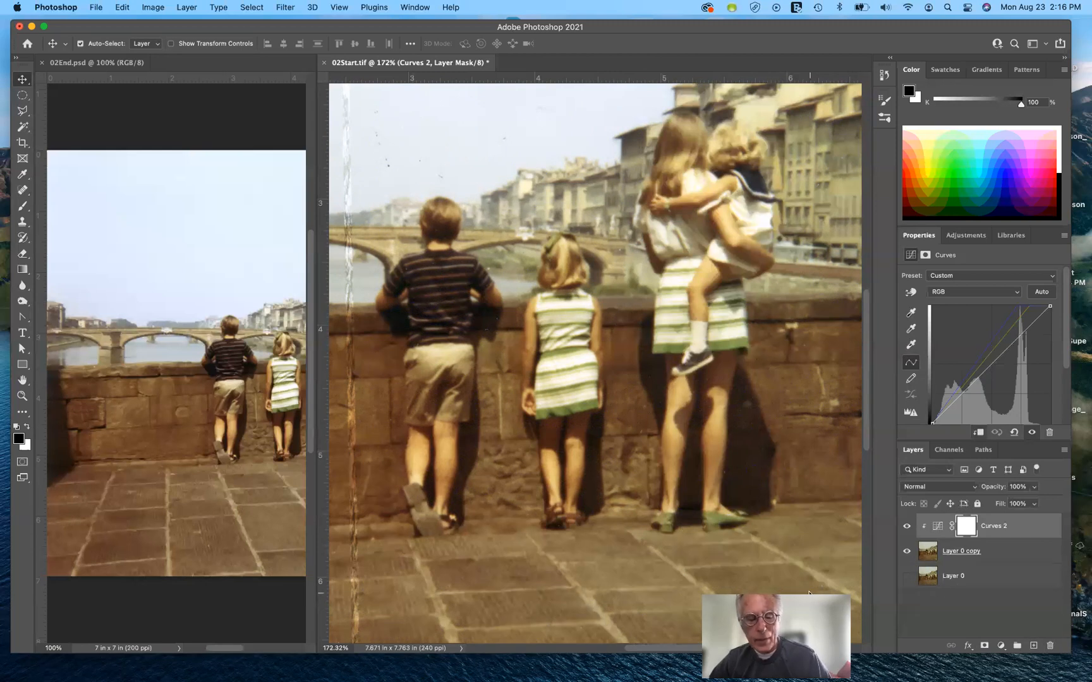
{"action": "left_click", "coordinate": [1020, 534], "text": "alt"}
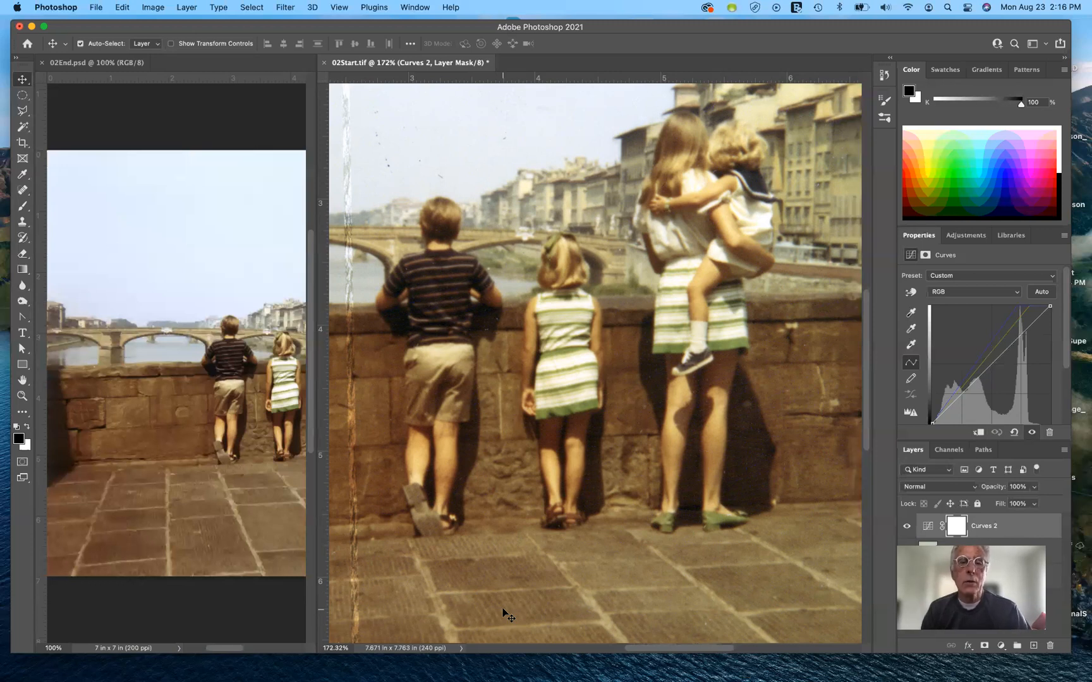
- Choose the Spot Healing Brush and enlarge it to size 30 for the vertical crease in the sky
{"action": "scroll", "coordinate": [505, 614], "scroll_direction": "left", "scroll_amount": 6}
{"action": "scroll", "coordinate": [505, 615], "scroll_direction": "up", "scroll_amount": 2}
{"action": "scroll", "coordinate": [505, 614], "scroll_direction": "up", "scroll_amount": 5}
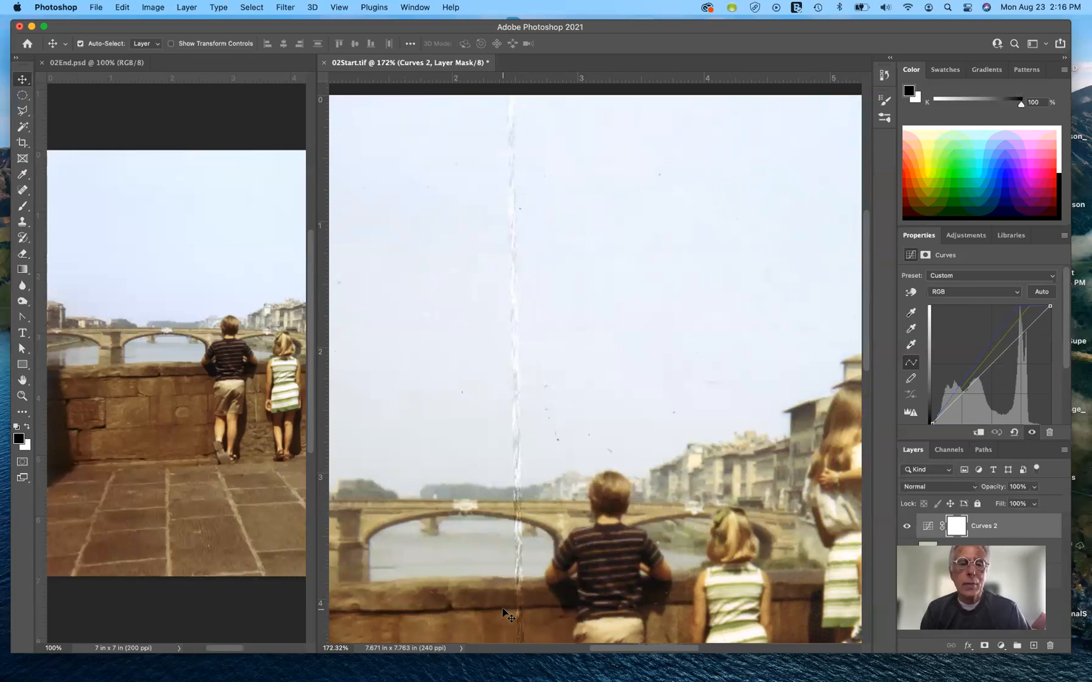
{"action": "scroll", "coordinate": [506, 614], "scroll_direction": "up", "scroll_amount": 5}
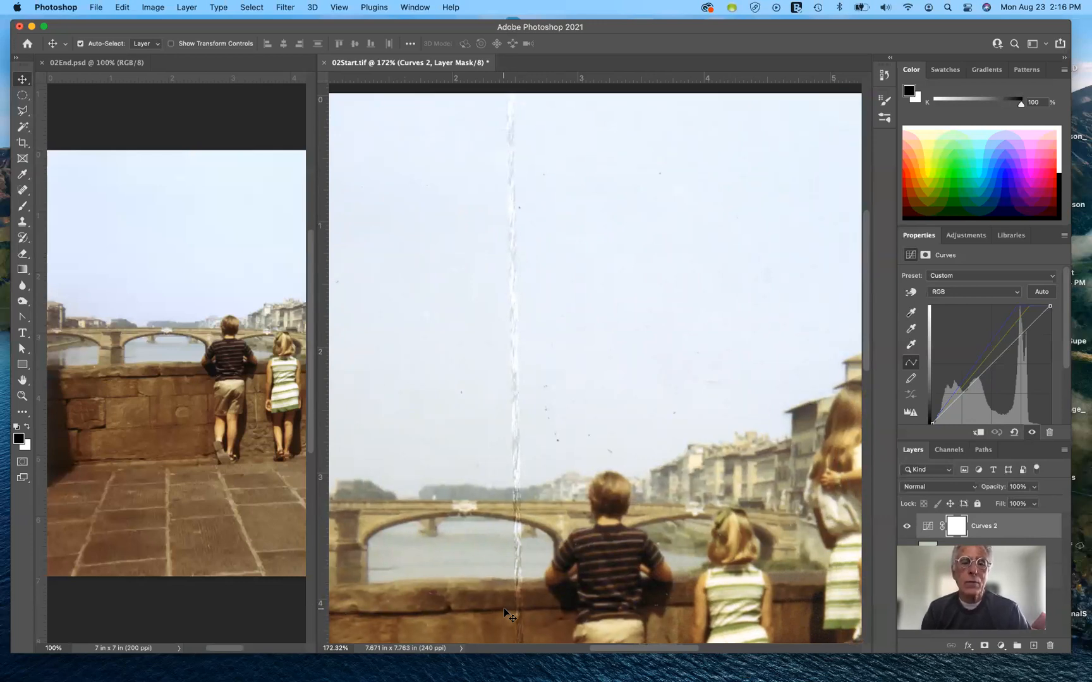
{"action": "scroll", "coordinate": [506, 614], "scroll_direction": "up", "scroll_amount": 5}
{"action": "scroll", "coordinate": [506, 614], "scroll_direction": "left", "scroll_amount": 2}
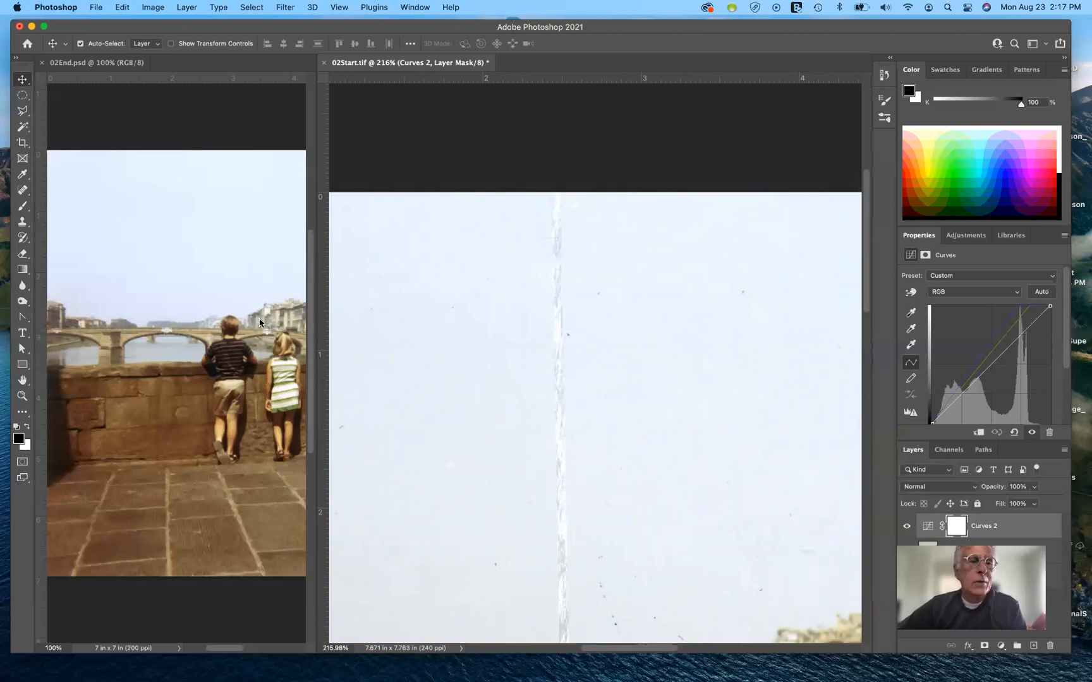
{"action": "left_click", "coordinate": [23, 190]}
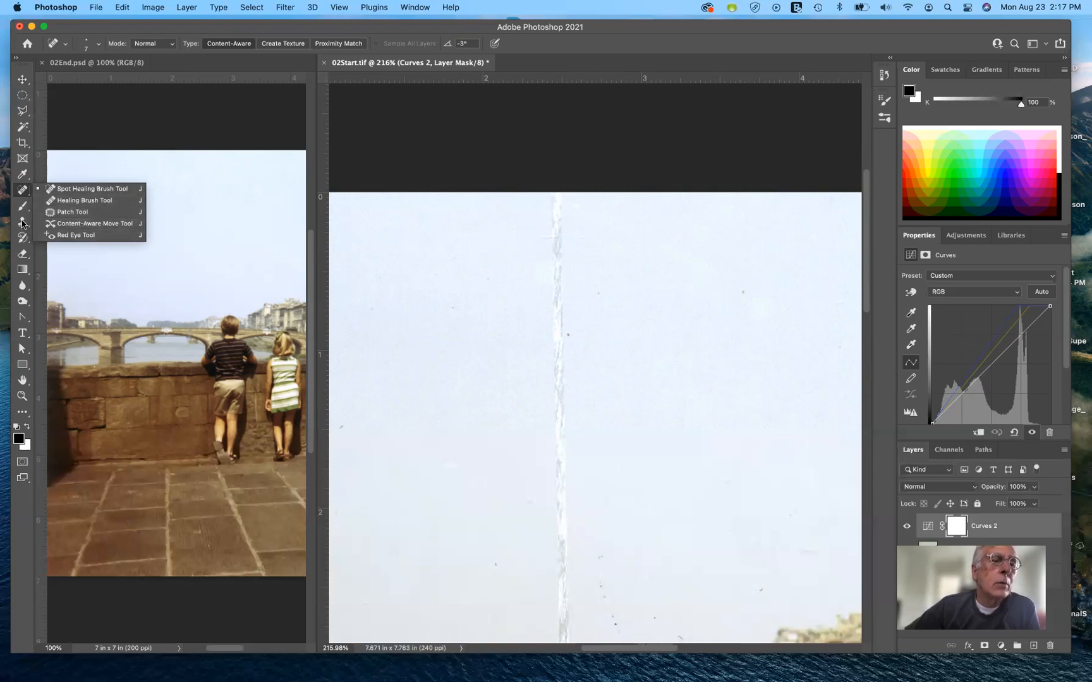
{"action": "left_click", "coordinate": [82, 190]}
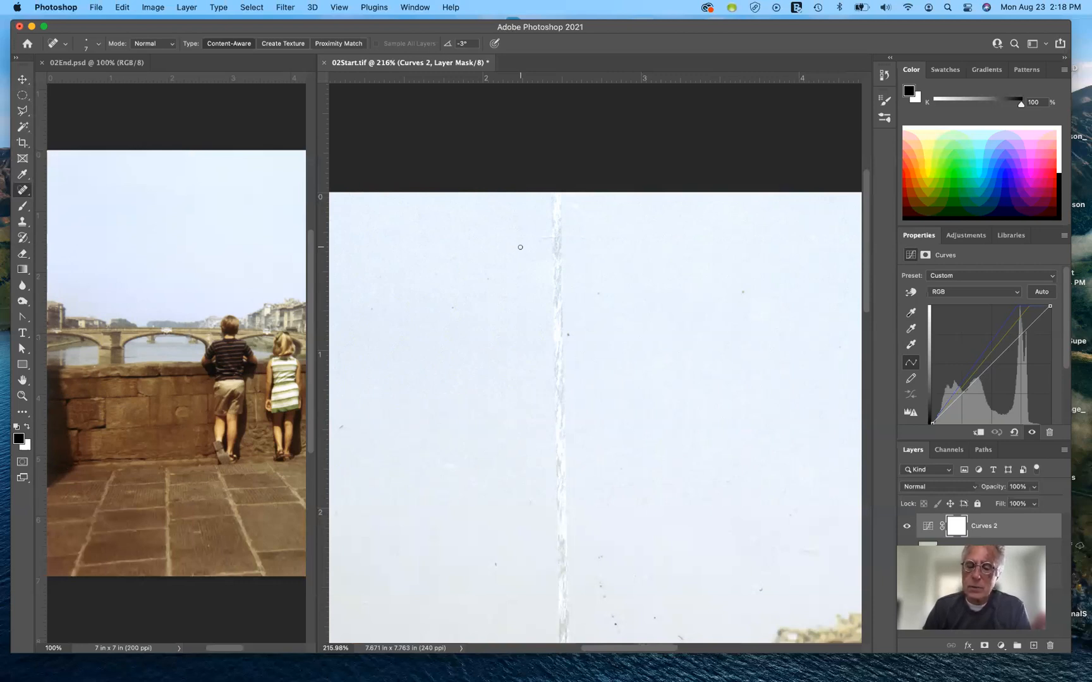
{"action": "key", "text": "bracketright"}
{"action": "key", "text": "bracketright"}
{"action": "key", "text": "bracketright"}
{"action": "key", "text": "bracketright"}
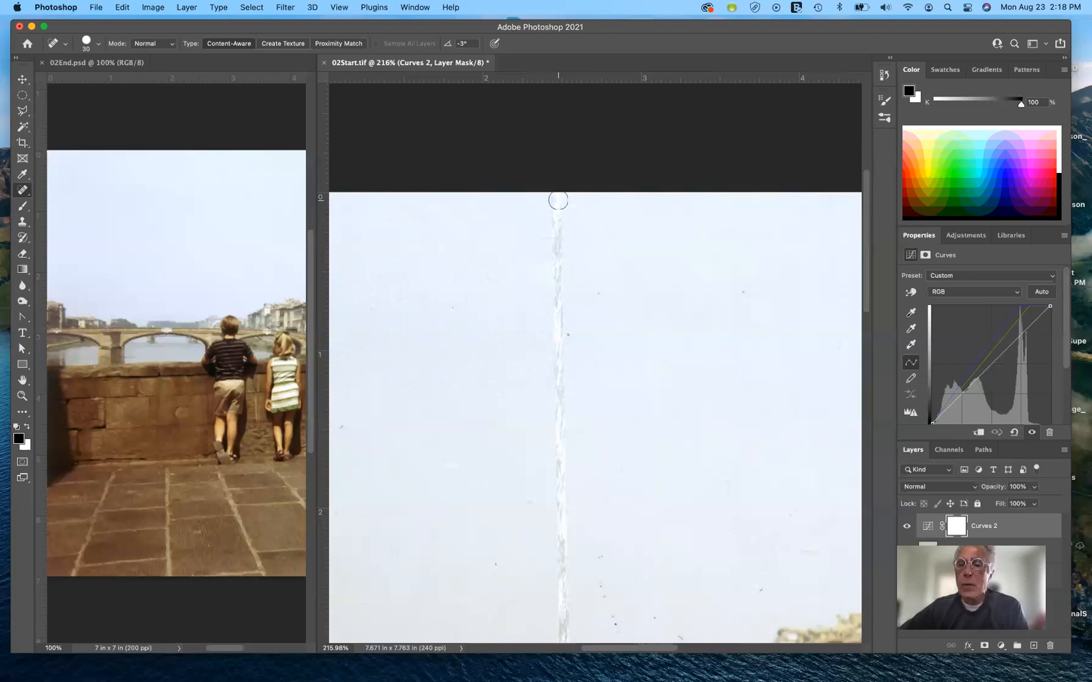
- Try to heal the top end of the sky crease while the Curves 2 layer mask is active
{"action": "left_click", "coordinate": [556, 200]}
{"action": "left_click", "coordinate": [558, 203]}
{"action": "left_click", "coordinate": [558, 205]}
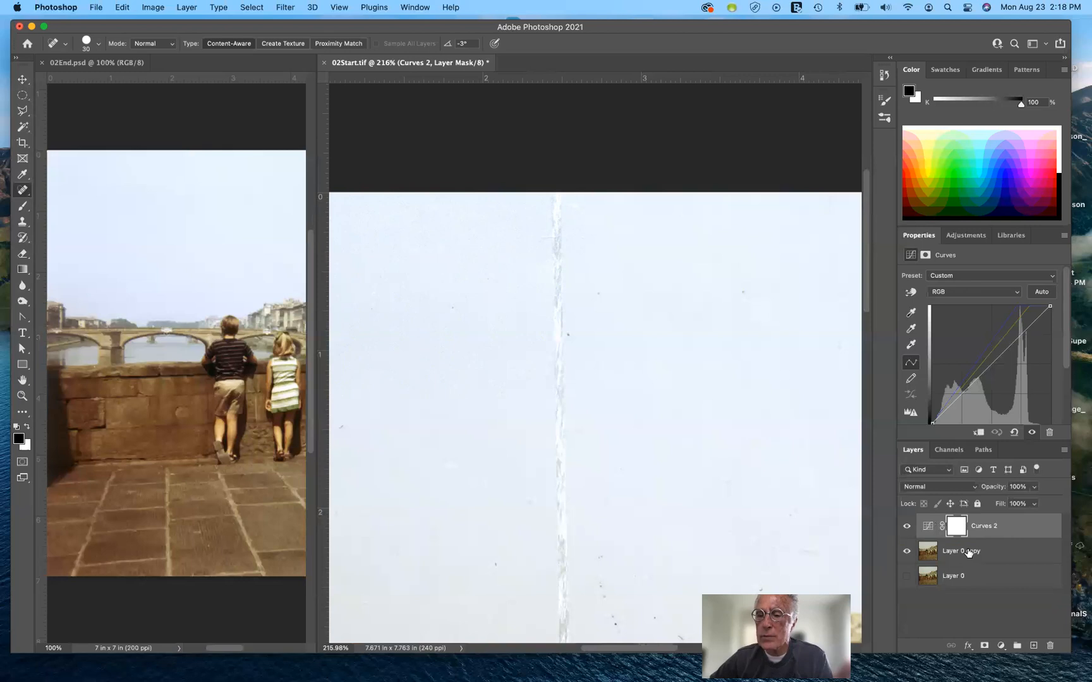
- Select Layer 0 copy and heal the uppermost stretch of the crease, from the photo's top edge downwards
{"action": "left_click", "coordinate": [963, 552]}
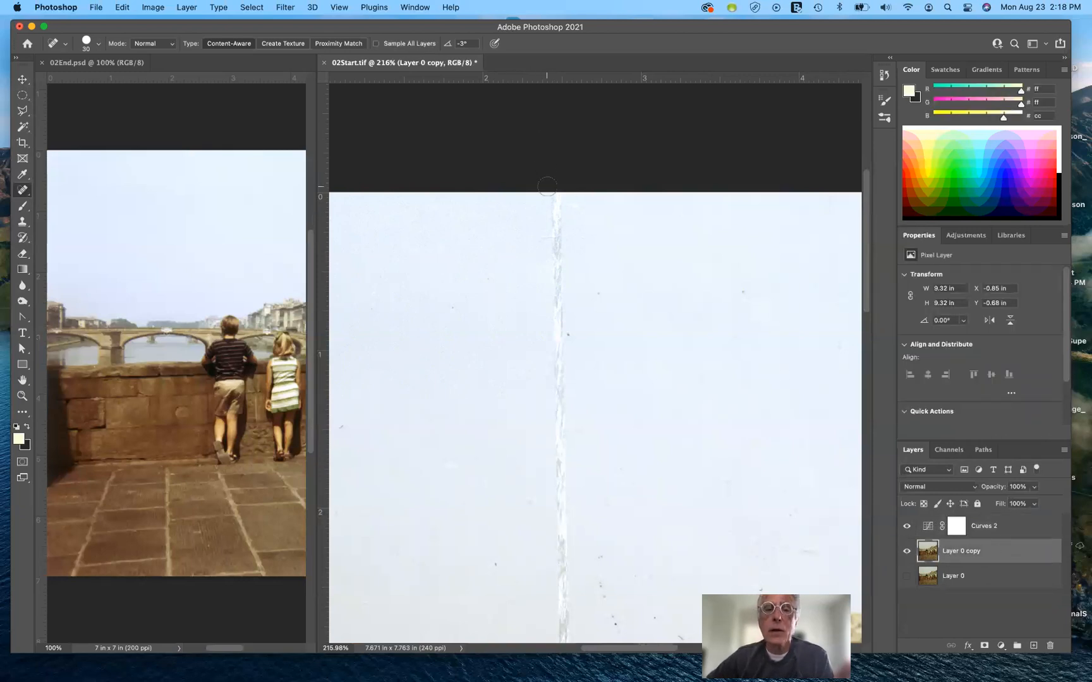
{"action": "left_click_drag", "start_coordinate": [554, 213], "coordinate": [555, 279]}
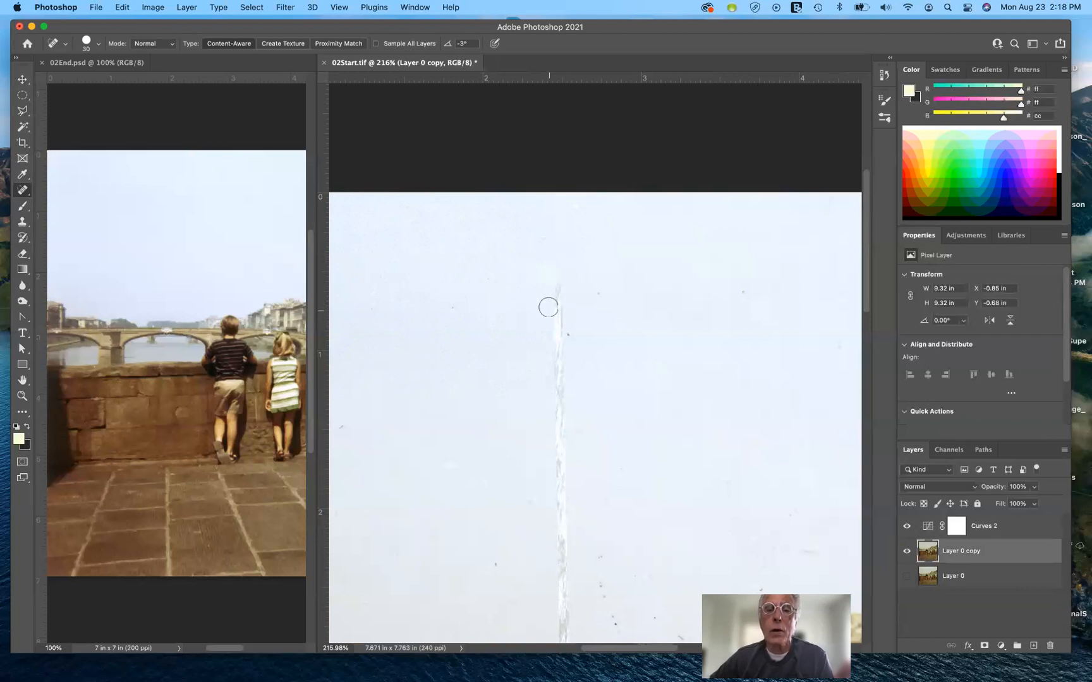
{"action": "left_click", "coordinate": [556, 289]}
{"action": "left_click", "coordinate": [557, 302]}
- Heal the small dark specks in the upper sky to the right of the crease
{"action": "left_click", "coordinate": [598, 294]}
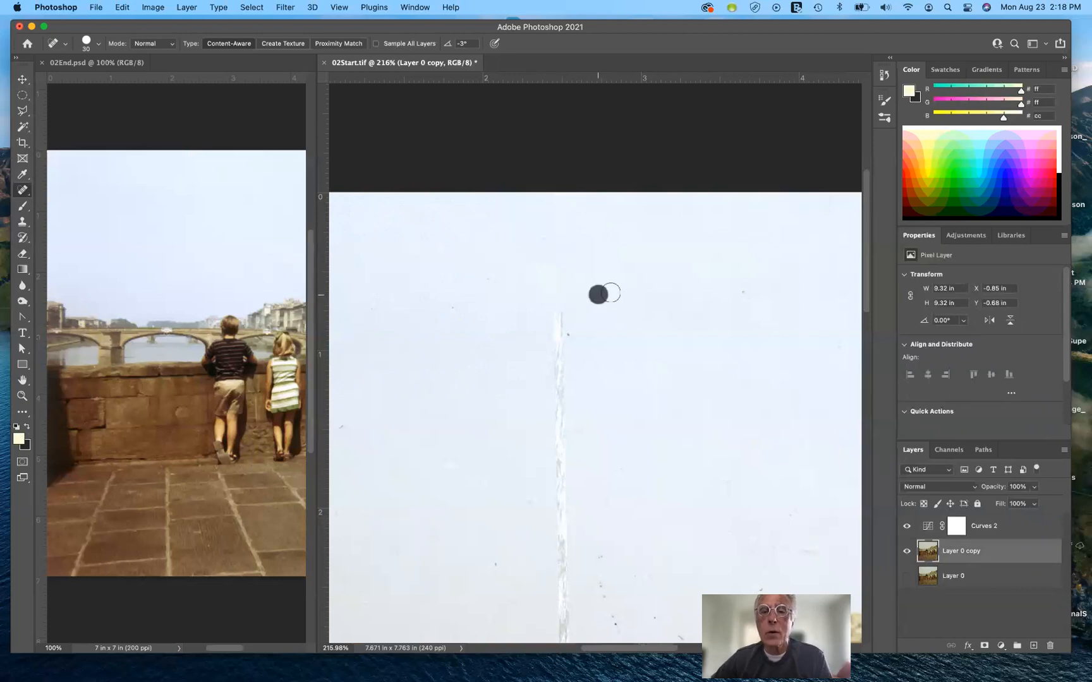
{"action": "left_click", "coordinate": [741, 293]}
{"action": "left_click", "coordinate": [747, 222]}
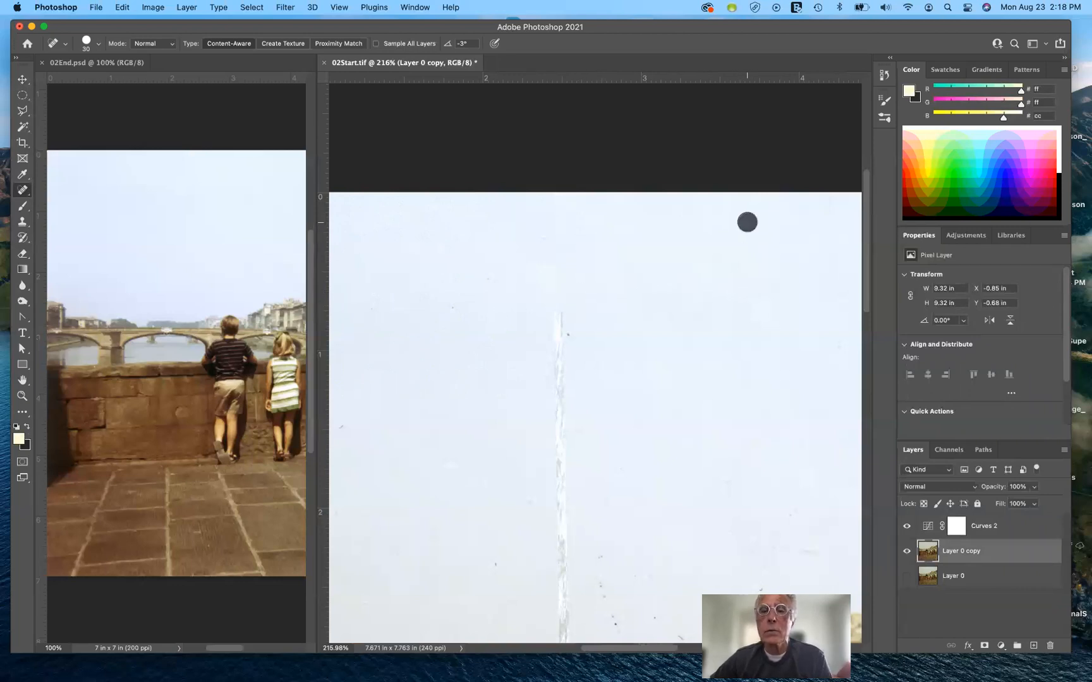
- Continue healing the sky crease with short overlapping dabs down to about the 1.3-inch ruler level
{"action": "left_click", "coordinate": [557, 316]}
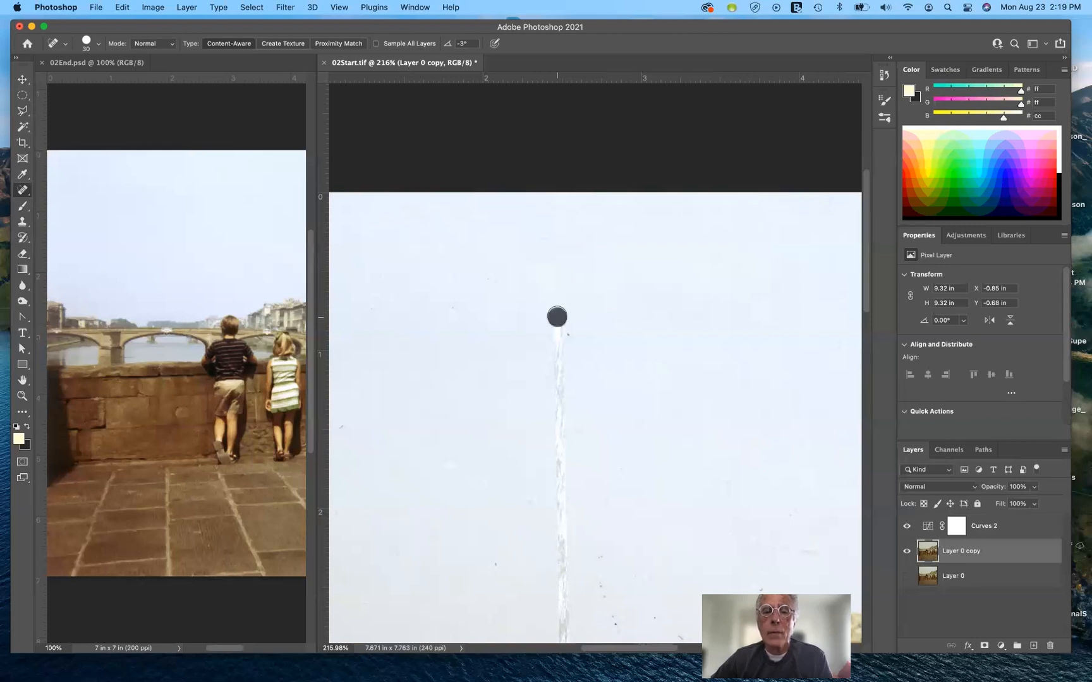
{"action": "left_click", "coordinate": [558, 328]}
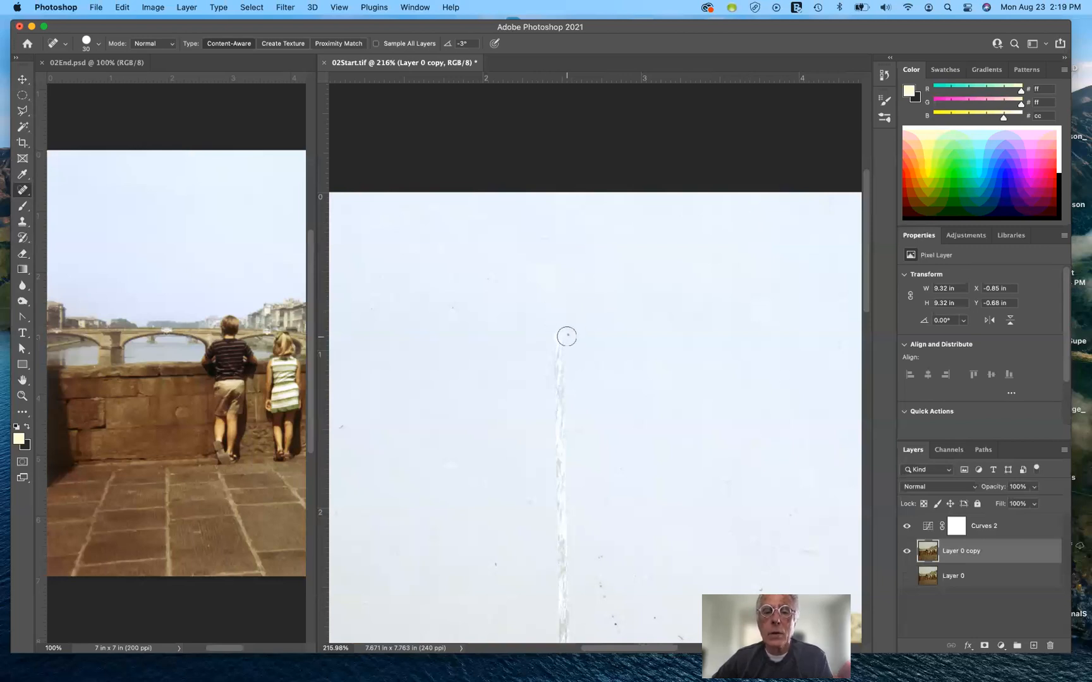
{"action": "left_click", "coordinate": [559, 347]}
{"action": "left_click", "coordinate": [559, 357]}
{"action": "left_click", "coordinate": [559, 362]}
{"action": "left_click", "coordinate": [559, 363]}
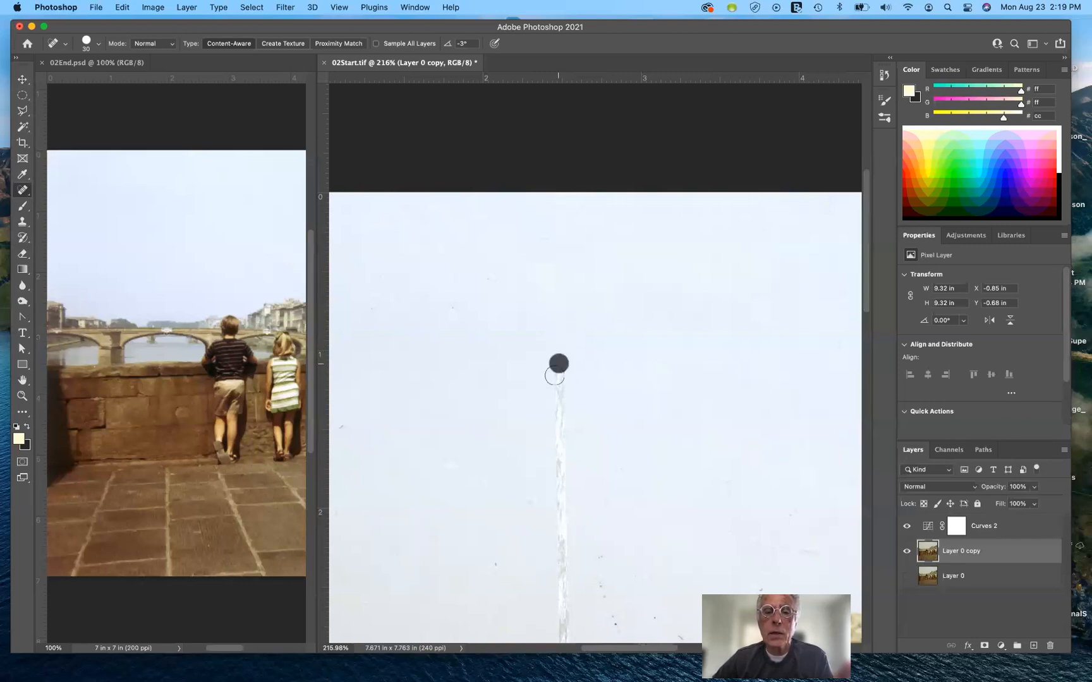
{"action": "left_click", "coordinate": [560, 374]}
{"action": "left_click", "coordinate": [561, 384]}
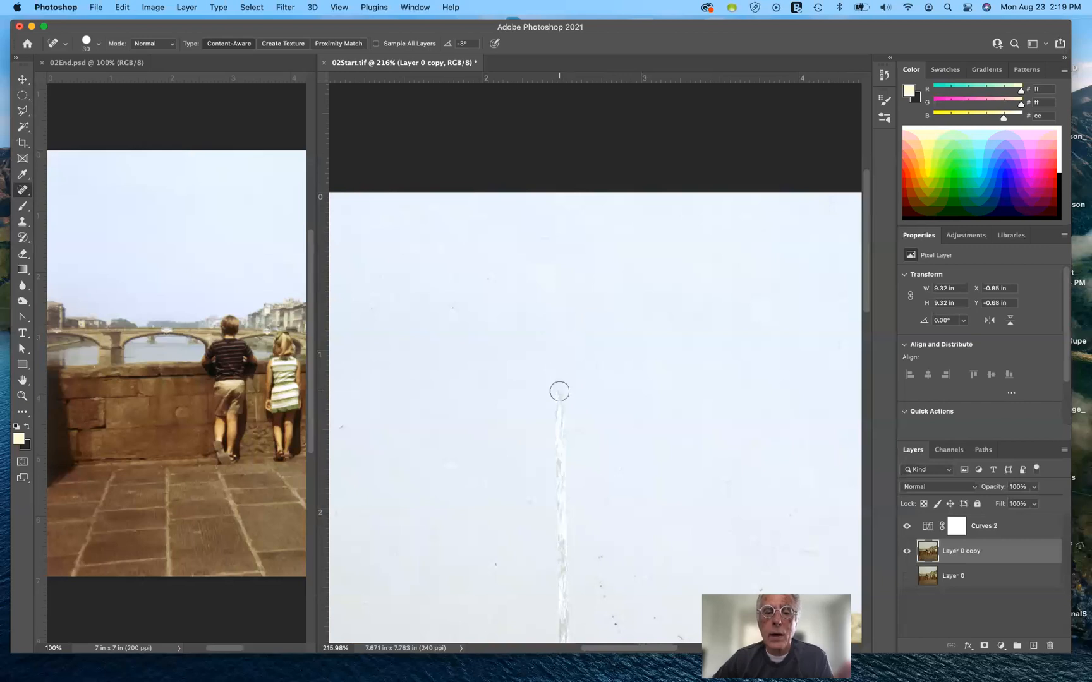
{"action": "left_click", "coordinate": [560, 394]}
{"action": "left_click", "coordinate": [562, 410]}
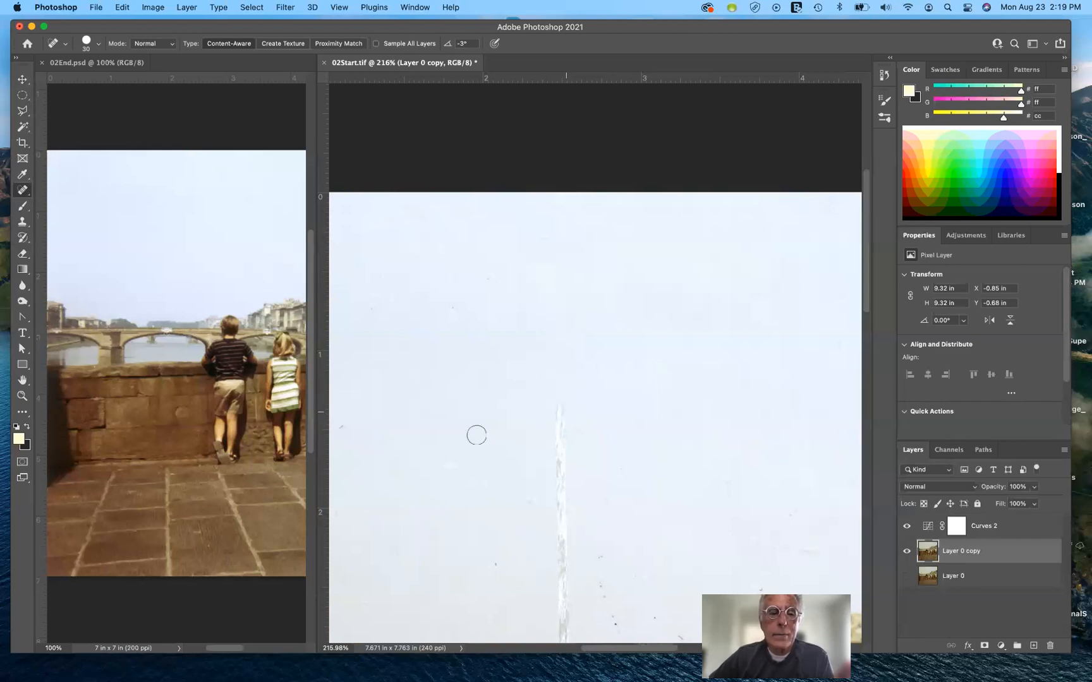
- Heal the scattered dark specks and the faint scratch in the lower sky on both sides of the crease
{"action": "left_click", "coordinate": [342, 427]}
{"action": "left_click", "coordinate": [493, 565]}
{"action": "left_click", "coordinate": [599, 555]}
{"action": "left_click", "coordinate": [605, 589]}
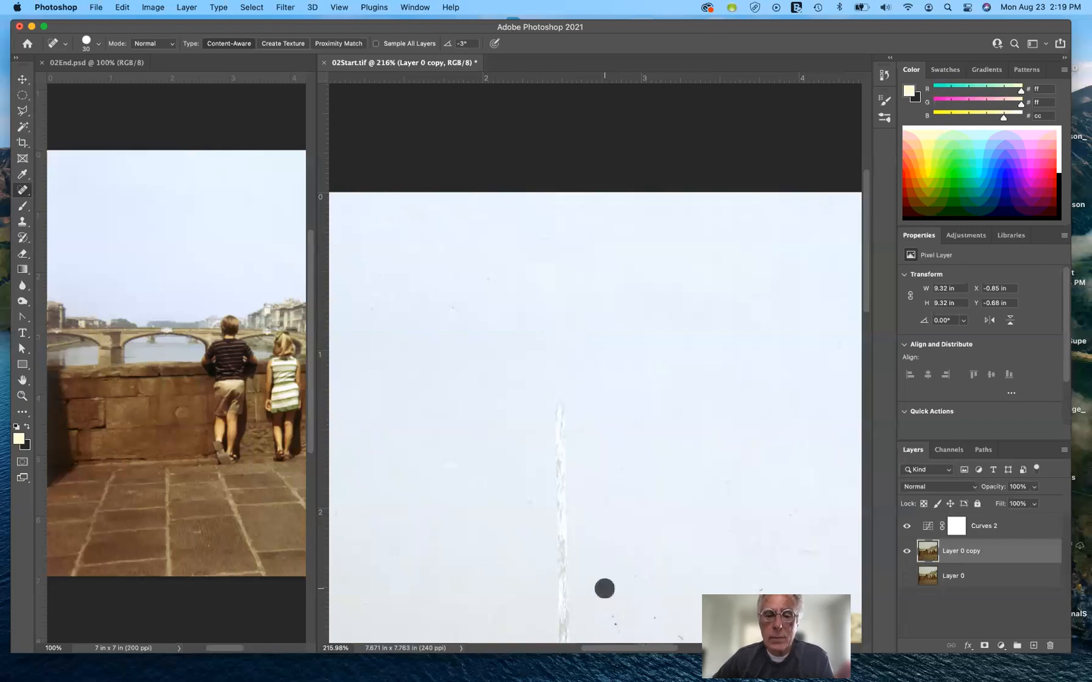
{"action": "left_click", "coordinate": [615, 624]}
{"action": "left_click", "coordinate": [654, 618]}
{"action": "left_click", "coordinate": [760, 588]}
{"action": "left_click_drag", "start_coordinate": [803, 549], "coordinate": [812, 546]}
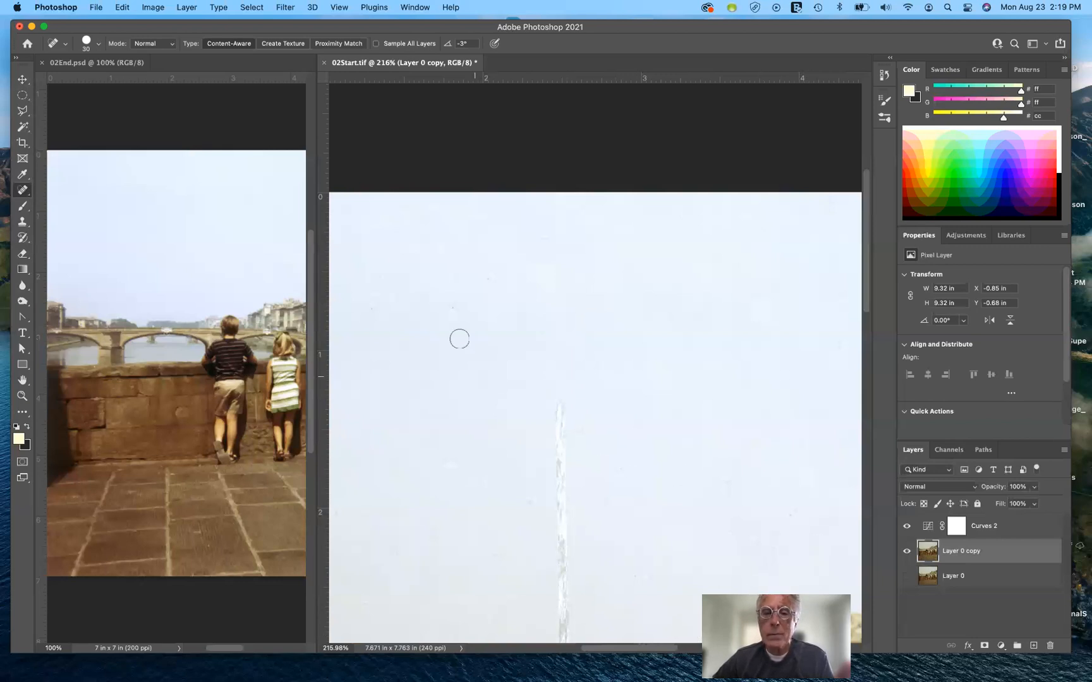
- Heal the next stretch of the sky crease down to about the 2-inch ruler level
{"action": "left_click", "coordinate": [559, 404]}
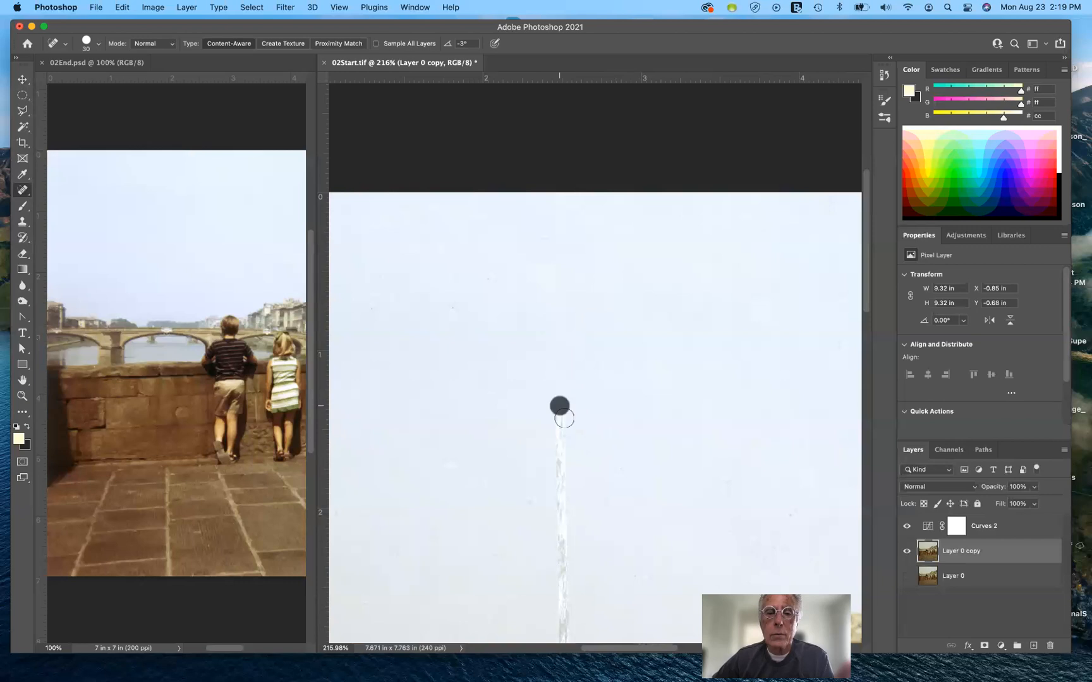
{"action": "left_click", "coordinate": [558, 414]}
{"action": "left_click", "coordinate": [558, 436]}
{"action": "left_click", "coordinate": [560, 456]}
{"action": "left_click", "coordinate": [561, 444]}
{"action": "left_click", "coordinate": [563, 467]}
{"action": "left_click", "coordinate": [562, 477]}
{"action": "left_click", "coordinate": [560, 488]}
{"action": "left_click", "coordinate": [561, 493]}
{"action": "left_click", "coordinate": [561, 500]}
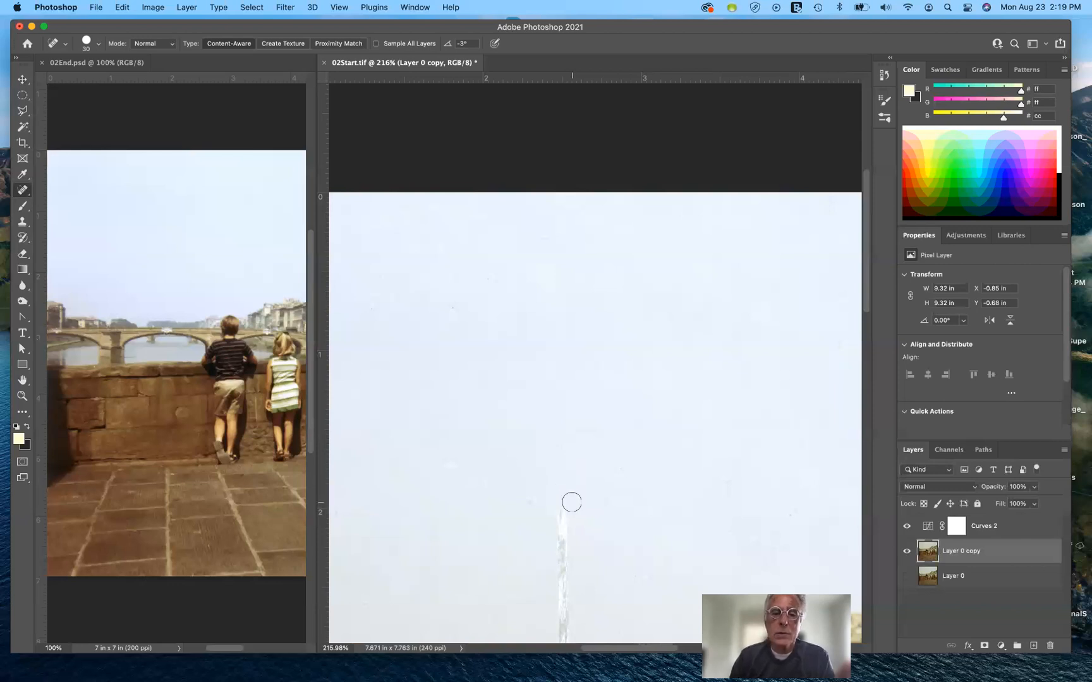
- Heal the remaining crease in the lower sky, working upwards from just above the distant tree line
{"action": "scroll", "coordinate": [571, 502], "scroll_direction": "down", "scroll_amount": 5}
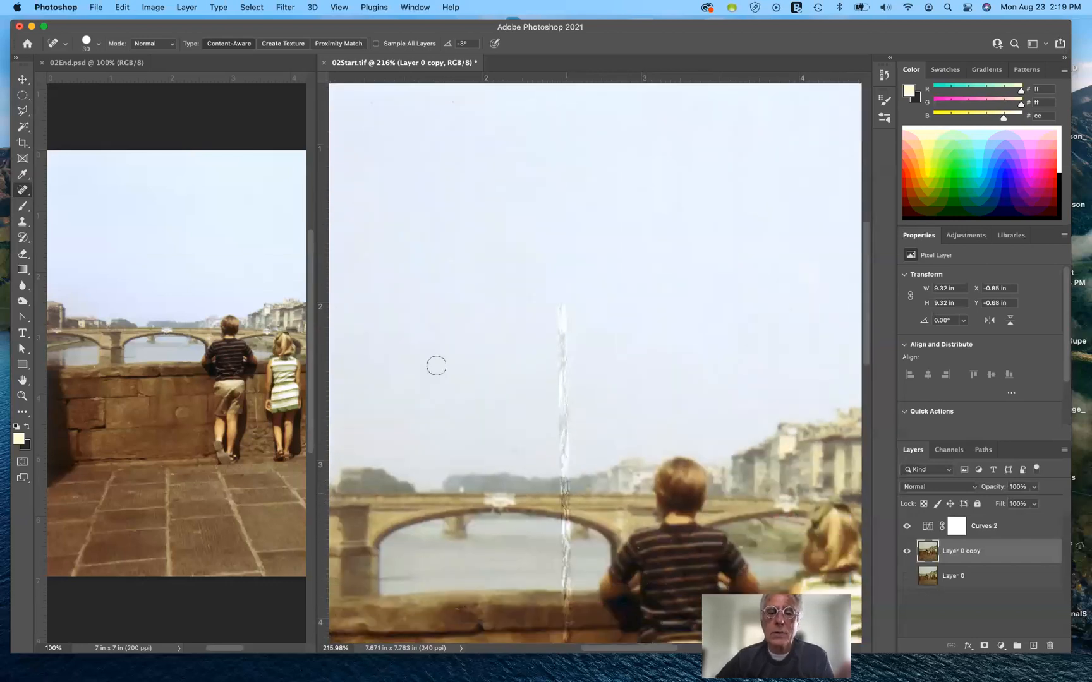
{"action": "left_click", "coordinate": [561, 465]}
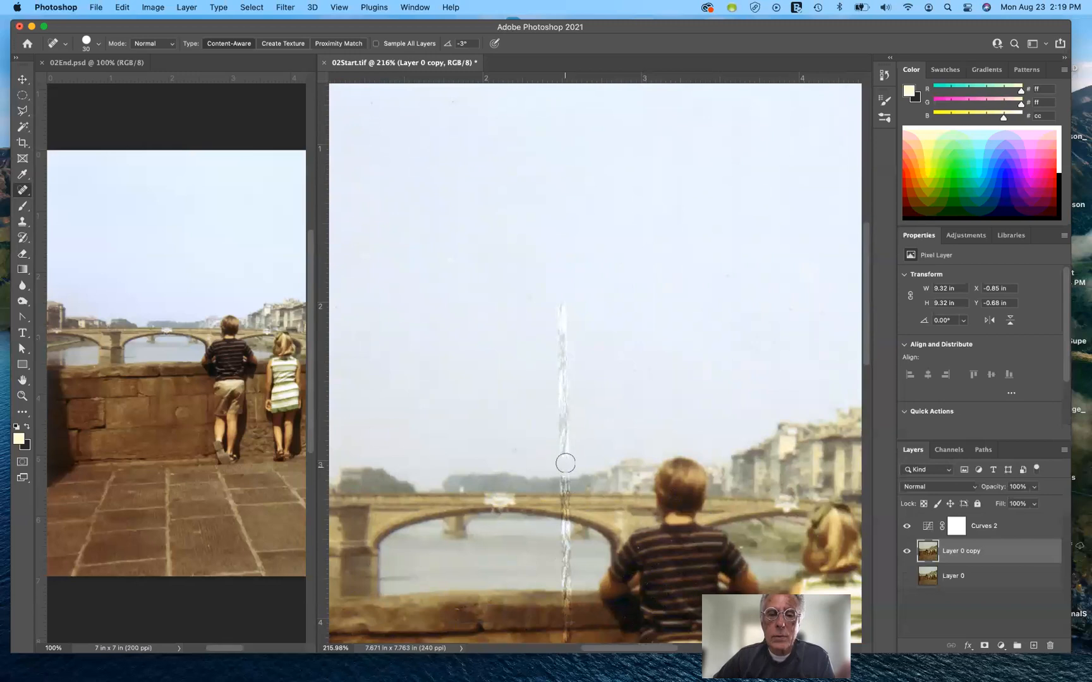
{"action": "left_click", "coordinate": [564, 467]}
{"action": "left_click", "coordinate": [565, 455]}
{"action": "left_click", "coordinate": [565, 436]}
{"action": "left_click", "coordinate": [564, 420]}
{"action": "left_click", "coordinate": [564, 407]}
{"action": "left_click", "coordinate": [564, 398]}
{"action": "left_click", "coordinate": [564, 388]}
{"action": "left_click", "coordinate": [563, 396]}
{"action": "left_click", "coordinate": [561, 374]}
{"action": "left_click", "coordinate": [563, 354]}
{"action": "left_click", "coordinate": [563, 339]}
{"action": "left_click", "coordinate": [563, 330]}
{"action": "left_click", "coordinate": [562, 318]}
{"action": "left_click", "coordinate": [560, 312]}
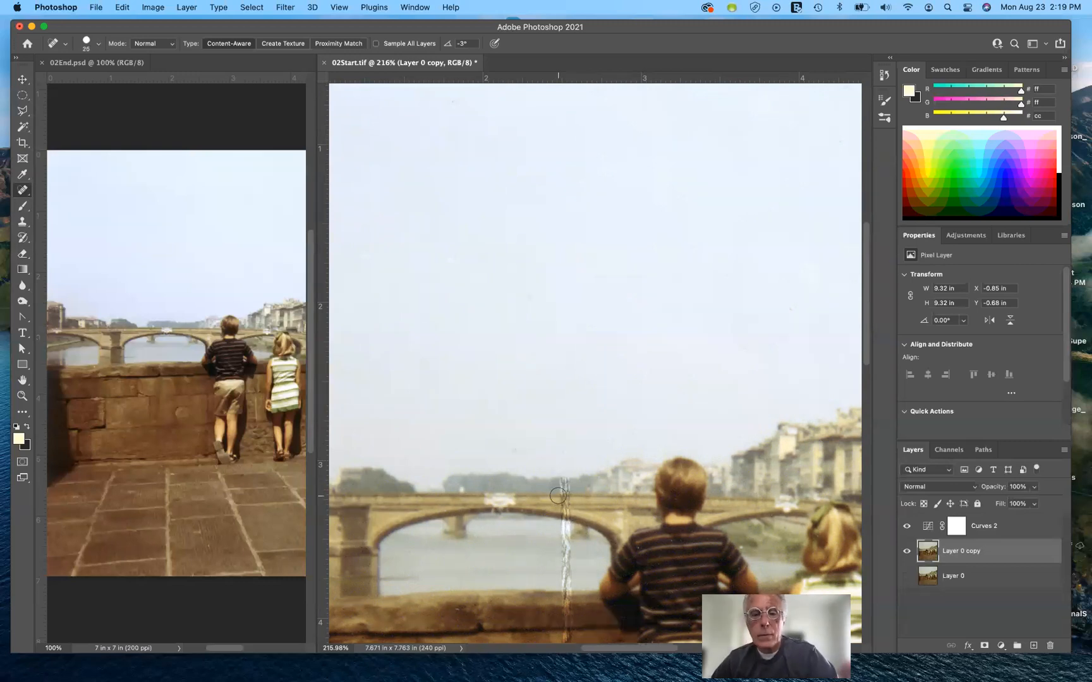
- Reduce the healing brush to size 20 and heal the crease across the tree line, the bridge and the river under its arch
{"action": "key", "text": "bracketleft"}
{"action": "left_click", "coordinate": [560, 484]}
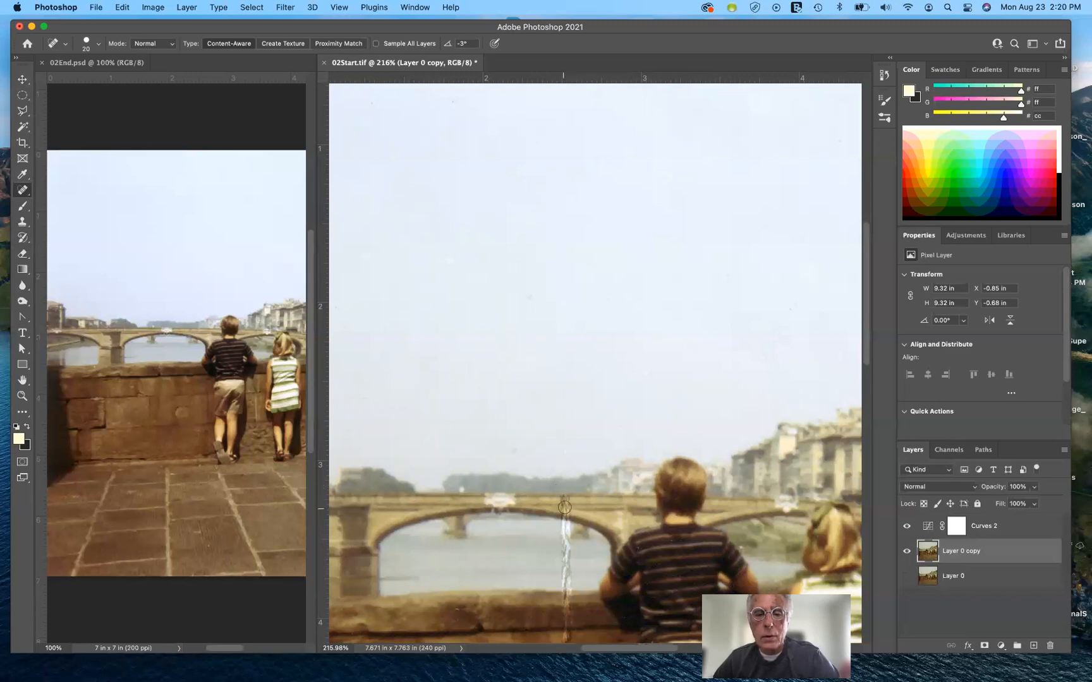
{"action": "left_click", "coordinate": [566, 503]}
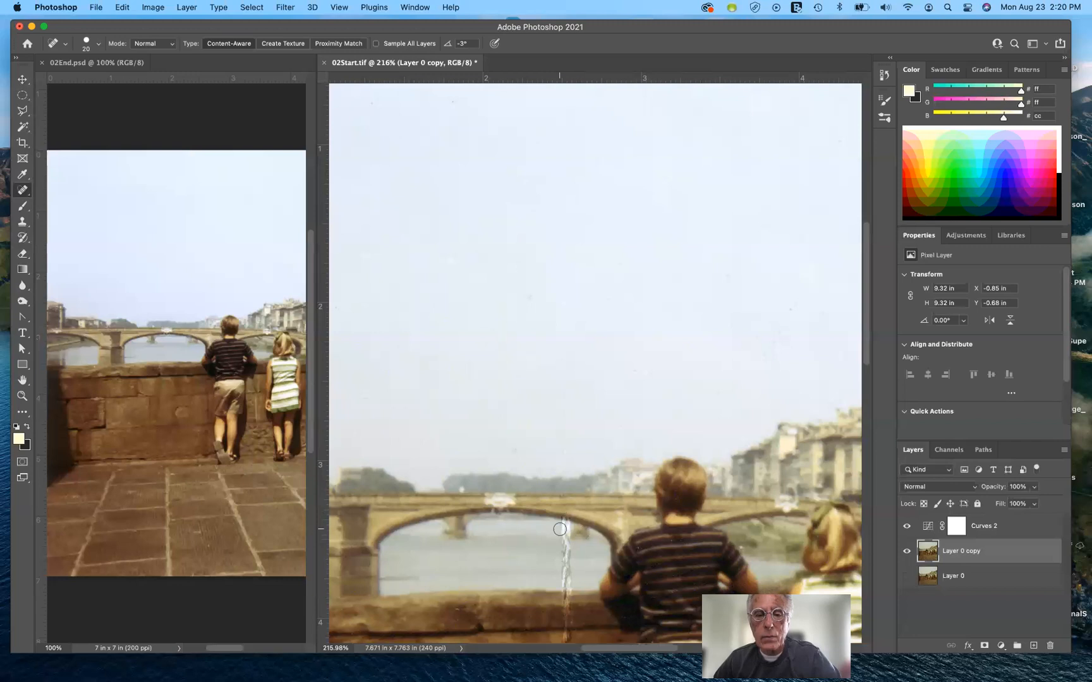
{"action": "left_click", "coordinate": [564, 528]}
{"action": "left_click", "coordinate": [566, 547]}
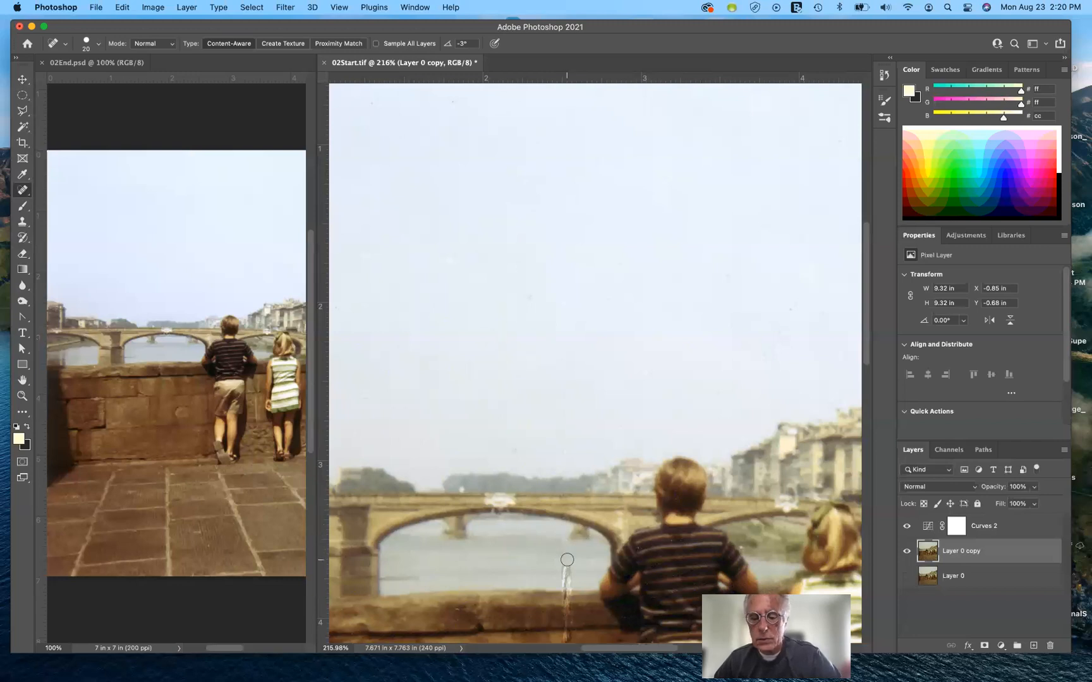
- Heal the crease where the river meets the stone wall, using brush size 25 for the wall's top edge
{"action": "scroll", "coordinate": [563, 560], "scroll_direction": "down", "scroll_amount": 5}
{"action": "scroll", "coordinate": [563, 560], "scroll_direction": "down", "scroll_amount": 1}
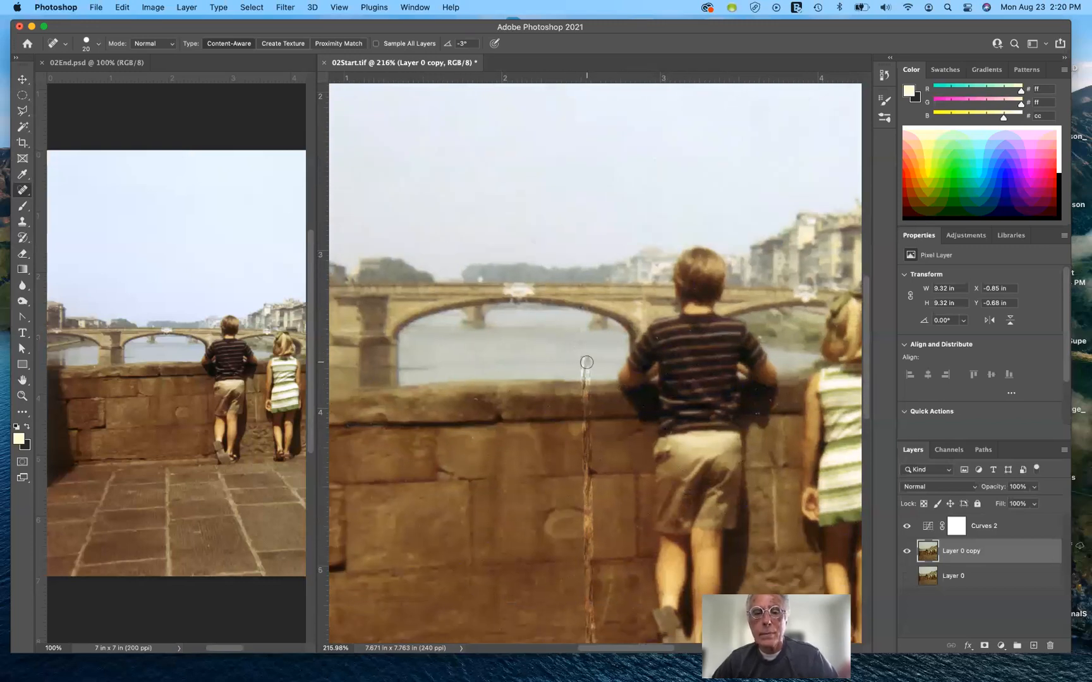
{"action": "left_click_drag", "start_coordinate": [583, 365], "coordinate": [583, 376]}
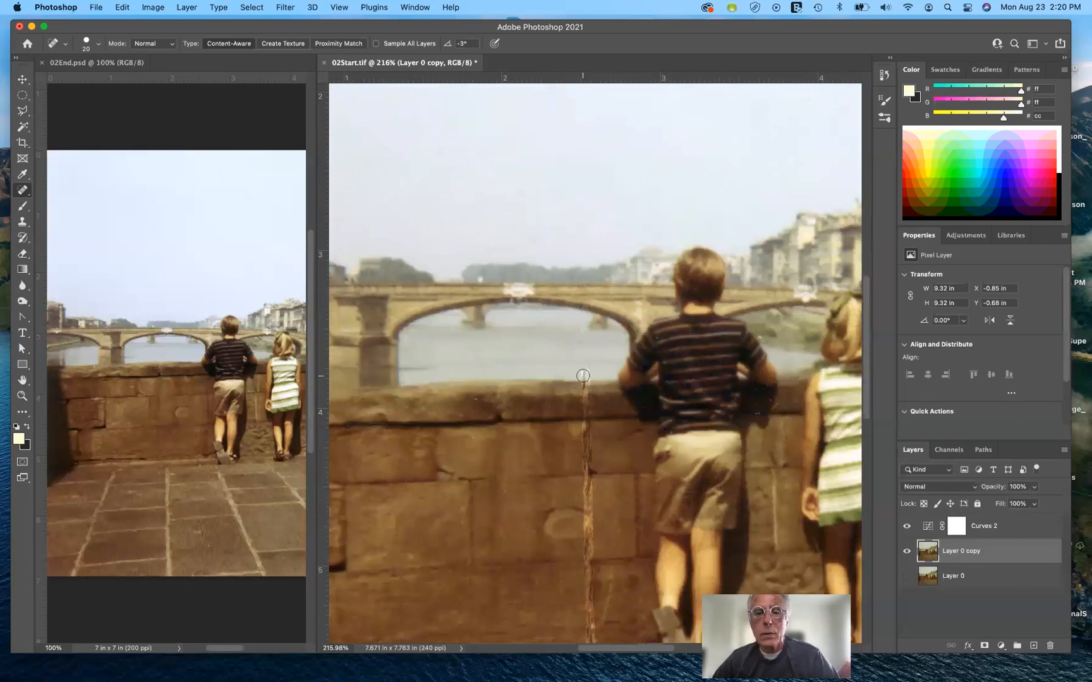
{"action": "key", "text": "]"}
{"action": "left_click", "coordinate": [587, 374]}
{"action": "left_click", "coordinate": [585, 388]}
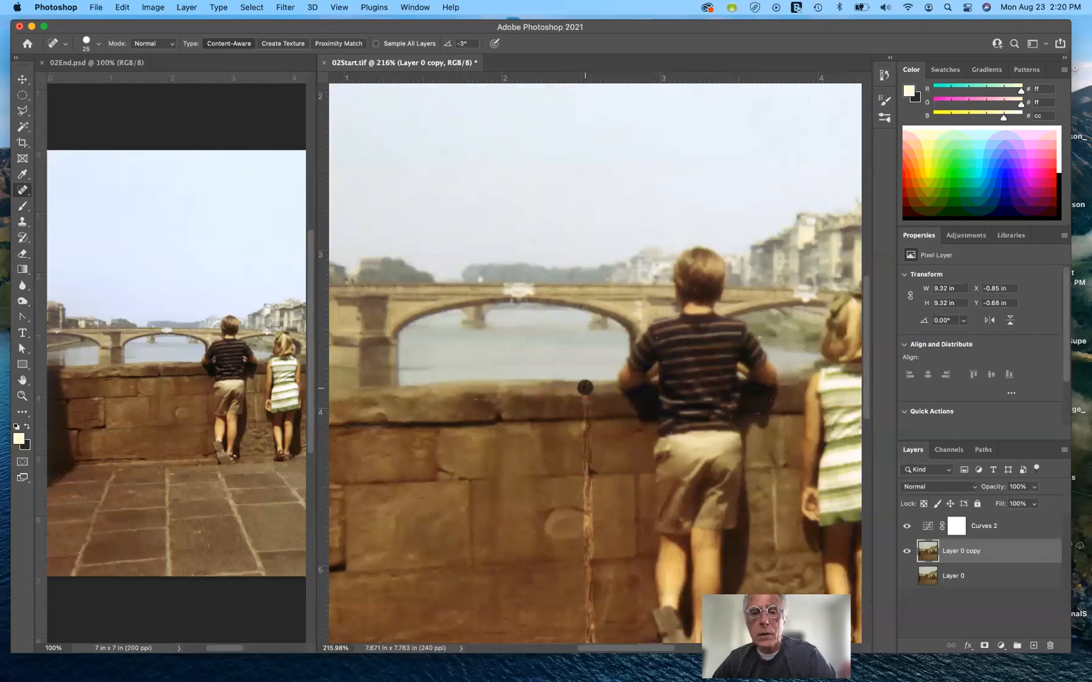
- Heal the crease down the upper stones of the wall to the level of the curved mark
{"action": "left_click", "coordinate": [586, 433]}
{"action": "left_click", "coordinate": [588, 419]}
{"action": "left_click", "coordinate": [587, 461]}
{"action": "left_click", "coordinate": [587, 455]}
{"action": "left_click", "coordinate": [587, 446]}
{"action": "left_click", "coordinate": [587, 466]}
{"action": "left_click", "coordinate": [587, 477]}
{"action": "left_click", "coordinate": [586, 489]}
{"action": "left_click", "coordinate": [589, 493]}
{"action": "left_click", "coordinate": [588, 503]}
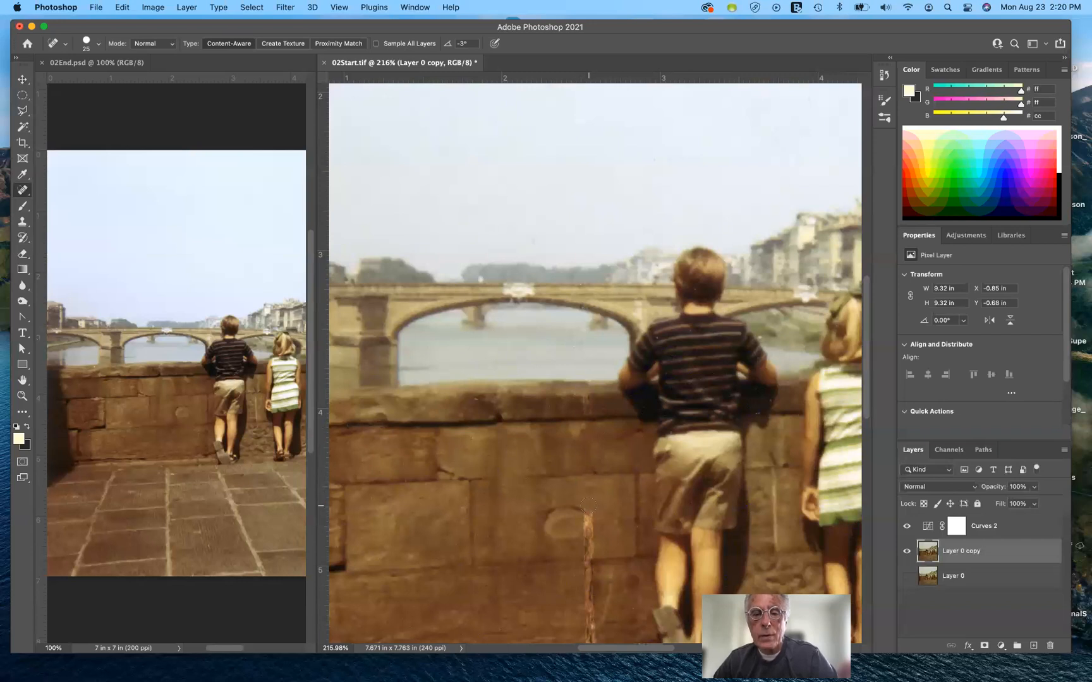
- Heal the crease in the wall beside and just below the curved mark in the stone
{"action": "left_click", "coordinate": [590, 509]}
{"action": "left_click", "coordinate": [588, 551]}
{"action": "left_click", "coordinate": [588, 553]}
{"action": "left_click", "coordinate": [591, 540]}
{"action": "left_click", "coordinate": [590, 555]}
{"action": "left_click", "coordinate": [595, 532]}
{"action": "left_click", "coordinate": [591, 523]}
{"action": "left_click", "coordinate": [590, 518]}
{"action": "left_click", "coordinate": [589, 514]}
{"action": "left_click", "coordinate": [586, 530]}
{"action": "left_click", "coordinate": [592, 522]}
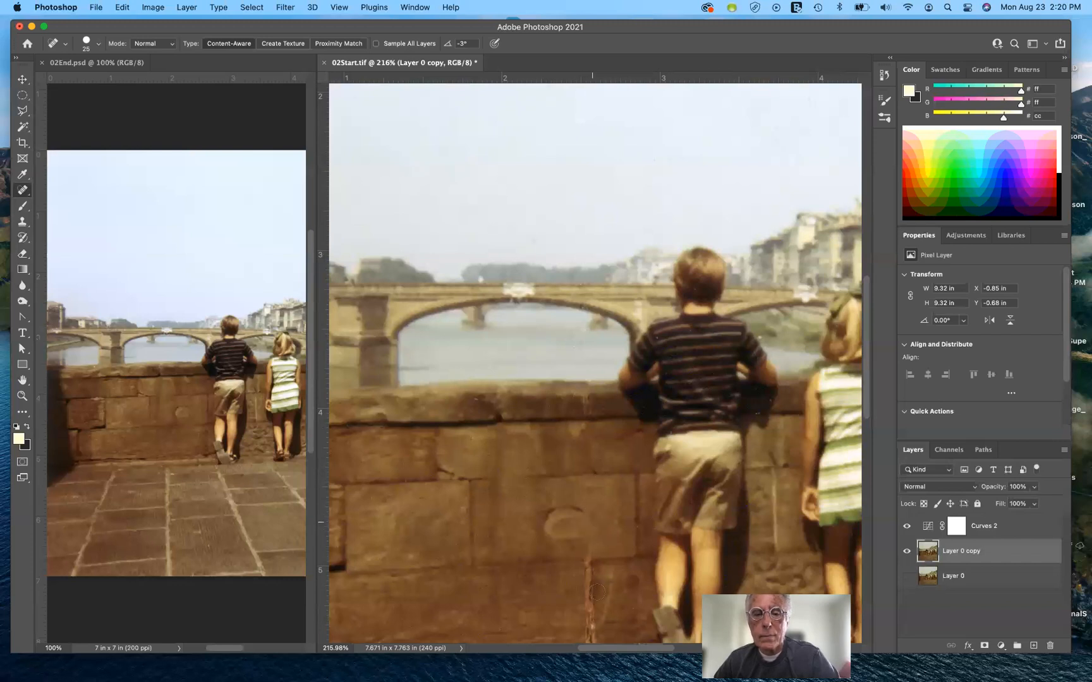
- Heal the crease through the lowest wall stones down to where the wall meets the paving
{"action": "left_click", "coordinate": [590, 573]}
{"action": "left_click", "coordinate": [588, 561]}
{"action": "left_click", "coordinate": [587, 585]}
{"action": "left_click", "coordinate": [589, 595]}
{"action": "left_click", "coordinate": [588, 605]}
{"action": "scroll", "coordinate": [590, 607], "scroll_direction": "down", "scroll_amount": 5}
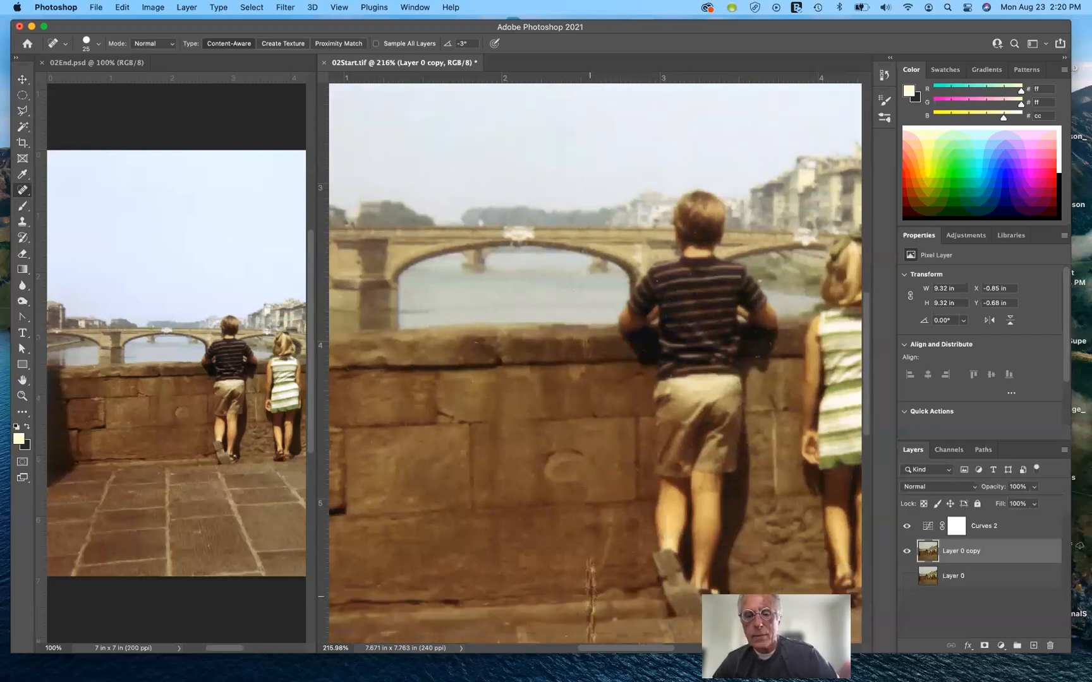
{"action": "left_click", "coordinate": [588, 535]}
{"action": "left_click", "coordinate": [592, 546]}
{"action": "left_click", "coordinate": [587, 521]}
{"action": "left_click", "coordinate": [590, 552]}
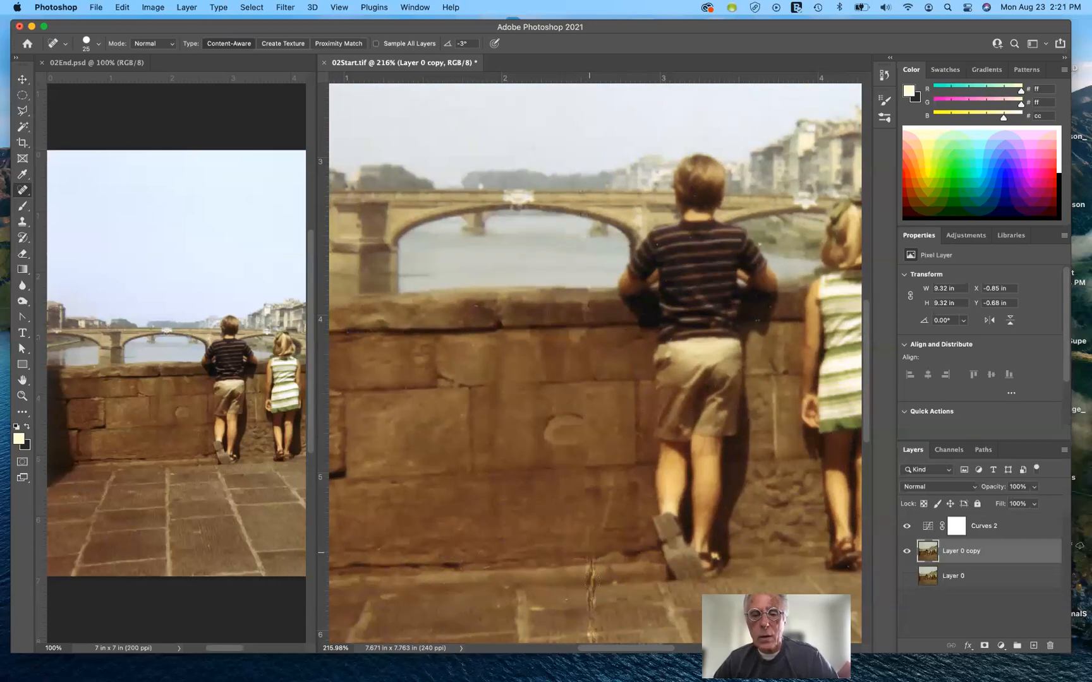
- Heal the crease where it leaves the wall's base and enters the paving
{"action": "left_click", "coordinate": [592, 554]}
{"action": "left_click", "coordinate": [591, 572]}
{"action": "left_click", "coordinate": [591, 580]}
{"action": "left_click", "coordinate": [590, 589]}
{"action": "left_click", "coordinate": [590, 601]}
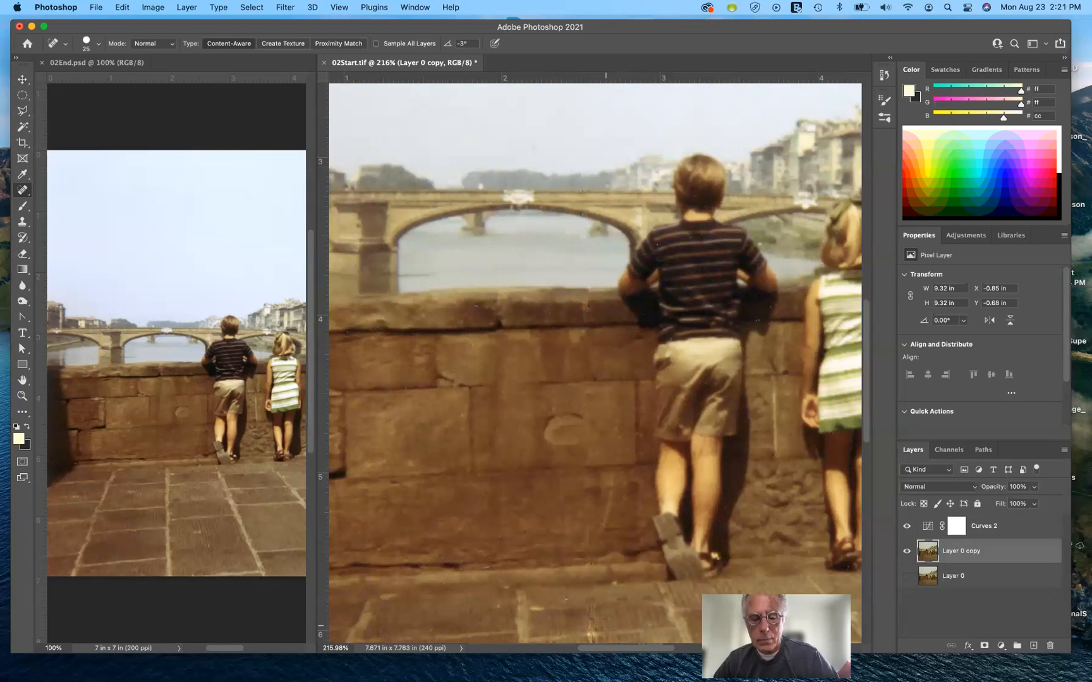
- Heal the crease through the first row of paving slabs and across the joint below it
{"action": "scroll", "coordinate": [605, 626], "scroll_direction": "down", "scroll_amount": 3}
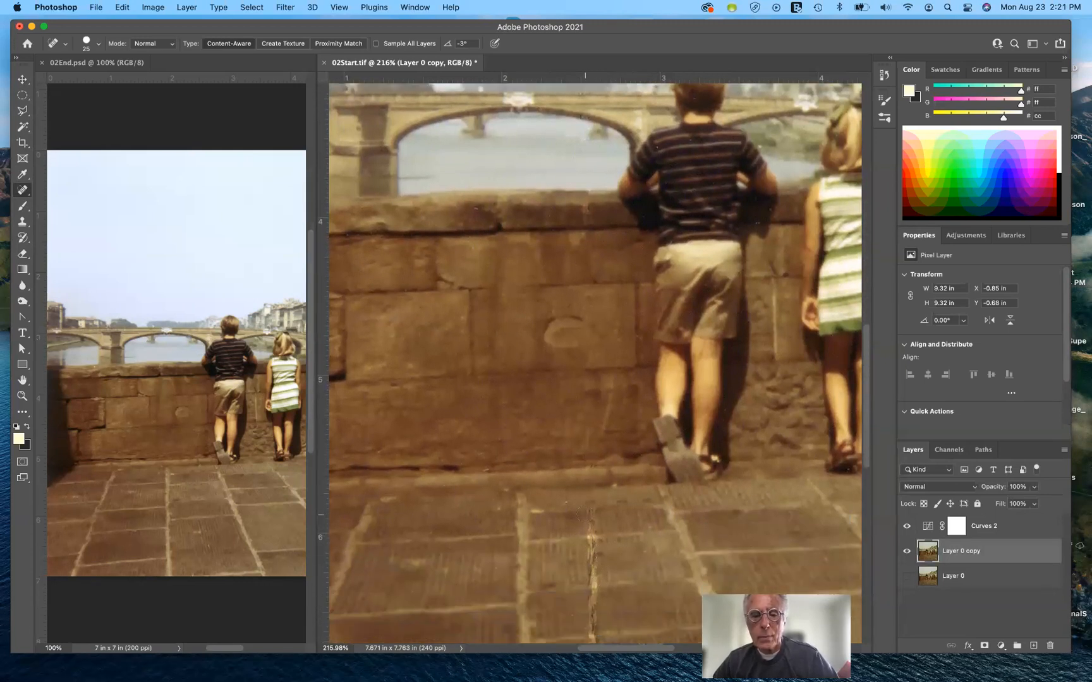
{"action": "left_click", "coordinate": [594, 518]}
{"action": "left_click", "coordinate": [592, 524]}
{"action": "left_click", "coordinate": [593, 530]}
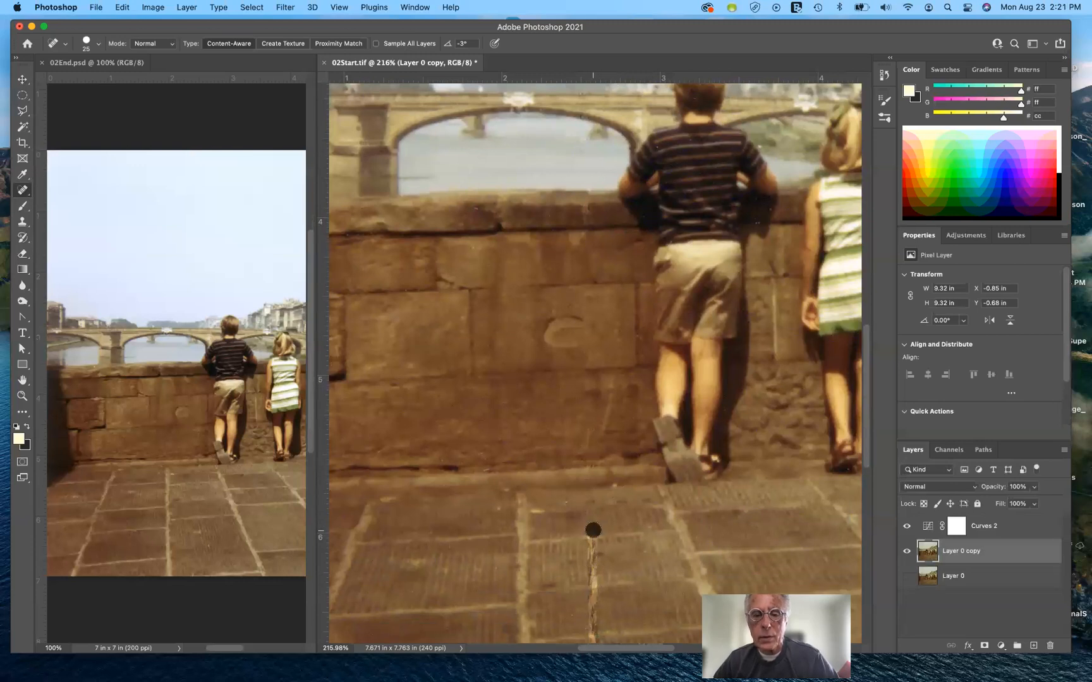
{"action": "left_click", "coordinate": [592, 541]}
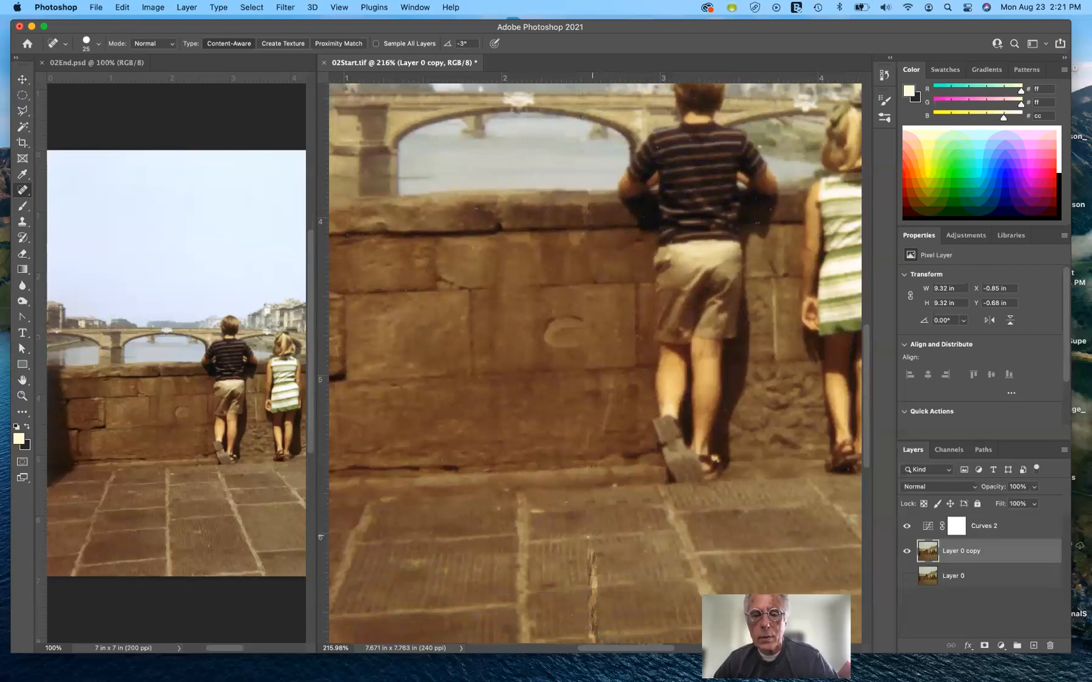
{"action": "left_click", "coordinate": [596, 543]}
{"action": "left_click", "coordinate": [589, 532]}
- Heal the crease down the second row of paving slabs to its lower joint
{"action": "left_click", "coordinate": [597, 553]}
{"action": "left_click", "coordinate": [589, 551]}
{"action": "left_click", "coordinate": [588, 562]}
{"action": "left_click", "coordinate": [598, 571]}
{"action": "left_click", "coordinate": [592, 573]}
{"action": "left_click", "coordinate": [594, 576]}
{"action": "left_click", "coordinate": [591, 578]}
{"action": "left_click", "coordinate": [593, 582]}
- Heal the crease down the third row of slabs, across the joint and into the top of the large slab below
{"action": "scroll", "coordinate": [607, 601], "scroll_direction": "down", "scroll_amount": 5}
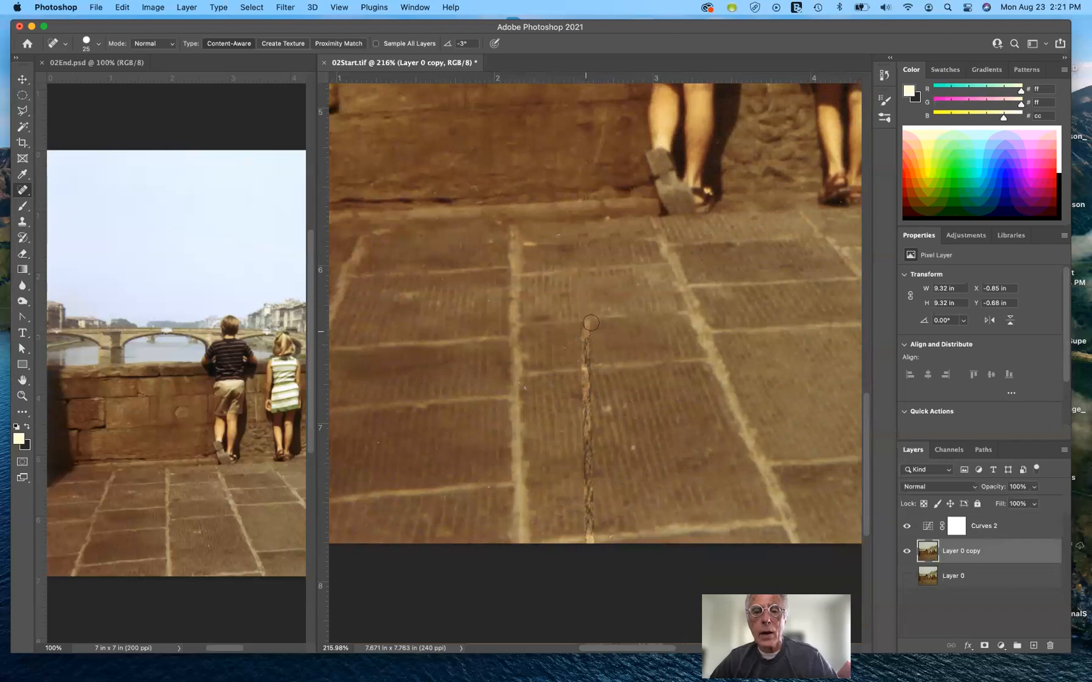
{"action": "left_click", "coordinate": [586, 330]}
{"action": "left_click", "coordinate": [583, 336]}
{"action": "left_click", "coordinate": [585, 346]}
{"action": "left_click", "coordinate": [585, 354]}
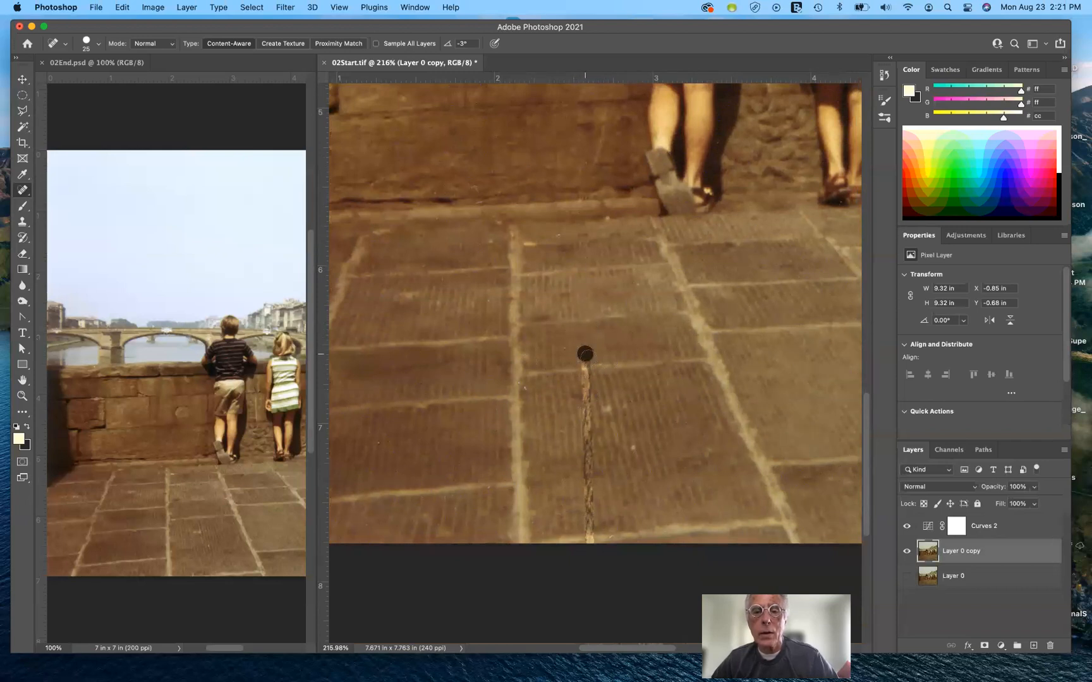
{"action": "left_click", "coordinate": [587, 360]}
{"action": "left_click", "coordinate": [584, 368]}
{"action": "left_click", "coordinate": [585, 379]}
{"action": "left_click", "coordinate": [586, 396]}
{"action": "left_click", "coordinate": [585, 391]}
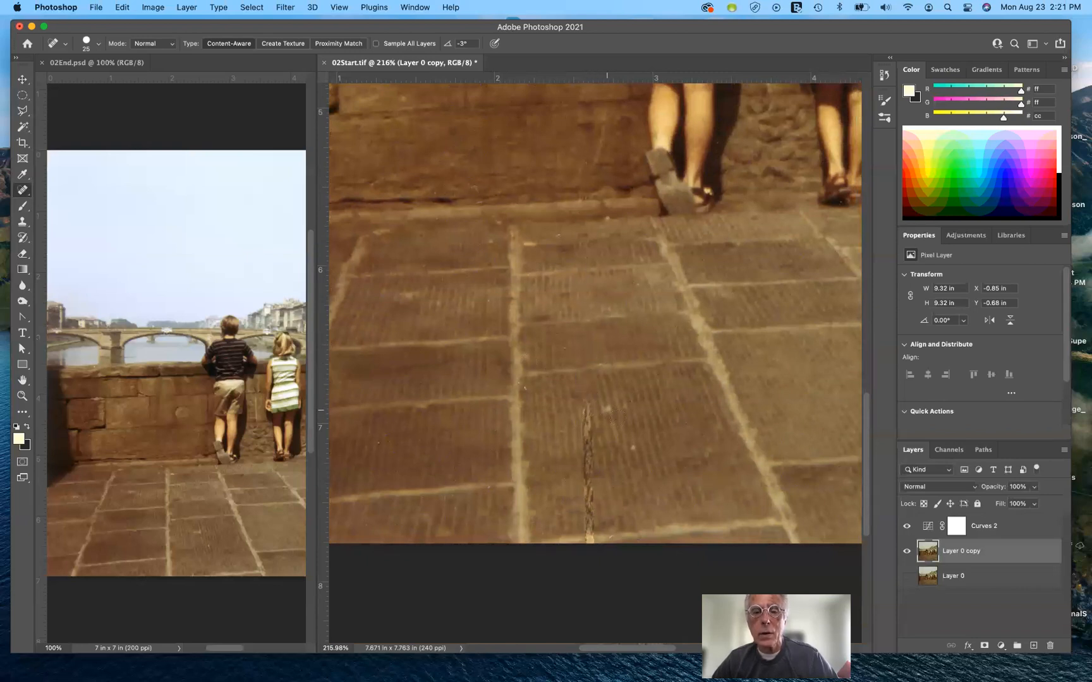
- Remove the two light specks beside the crease in the large slab and heal the crease through the slab's middle
{"action": "left_click", "coordinate": [606, 410]}
{"action": "left_click", "coordinate": [633, 449]}
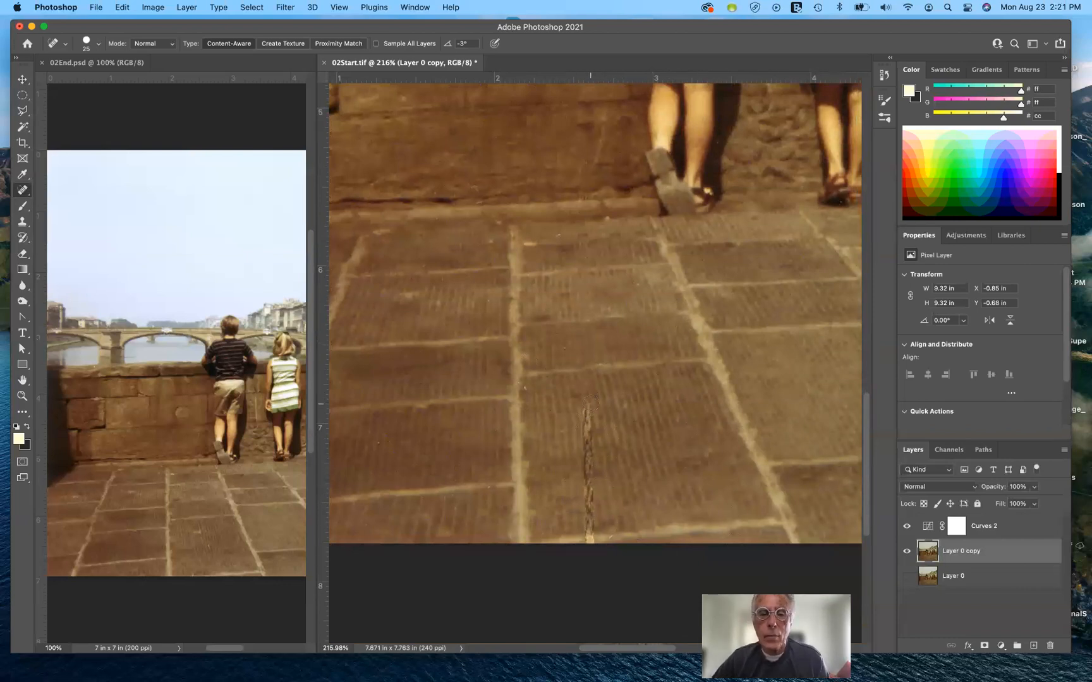
{"action": "left_click", "coordinate": [587, 412]}
{"action": "left_click", "coordinate": [587, 420]}
{"action": "left_click", "coordinate": [586, 428]}
{"action": "left_click", "coordinate": [585, 444]}
{"action": "left_click", "coordinate": [587, 461]}
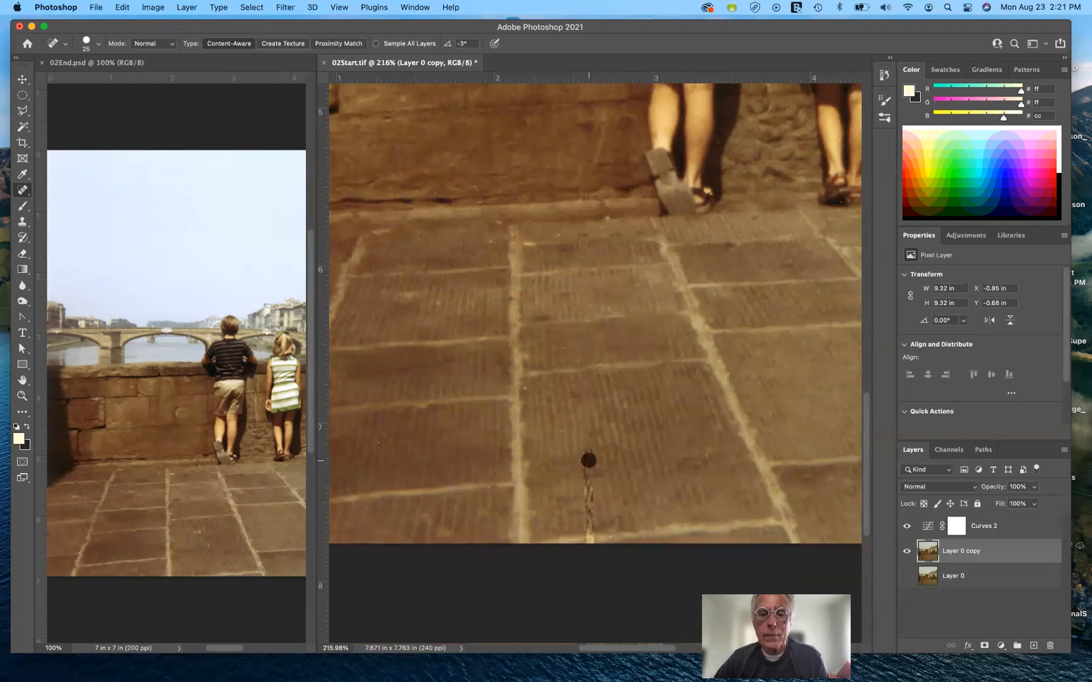
- Heal the rest of the crease from the lower part of the large slab down to the photo's bottom edge
{"action": "left_click", "coordinate": [586, 447]}
{"action": "left_click", "coordinate": [582, 477]}
{"action": "left_click", "coordinate": [586, 476]}
{"action": "left_click", "coordinate": [584, 493]}
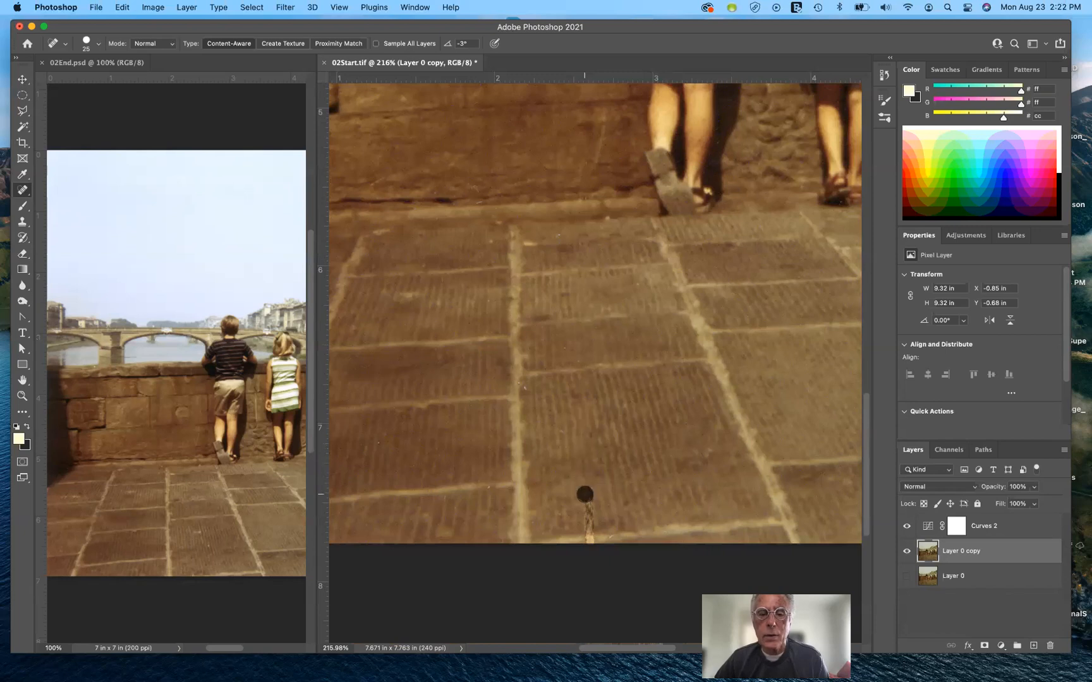
{"action": "left_click", "coordinate": [589, 495]}
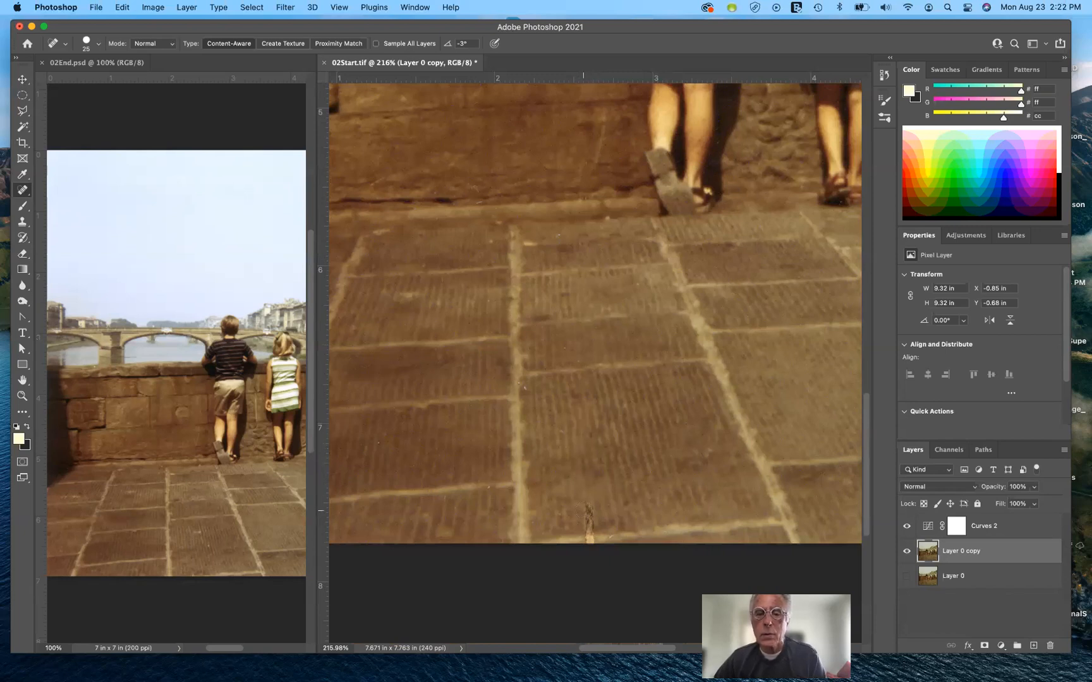
{"action": "left_click", "coordinate": [589, 518]}
{"action": "left_click", "coordinate": [590, 527]}
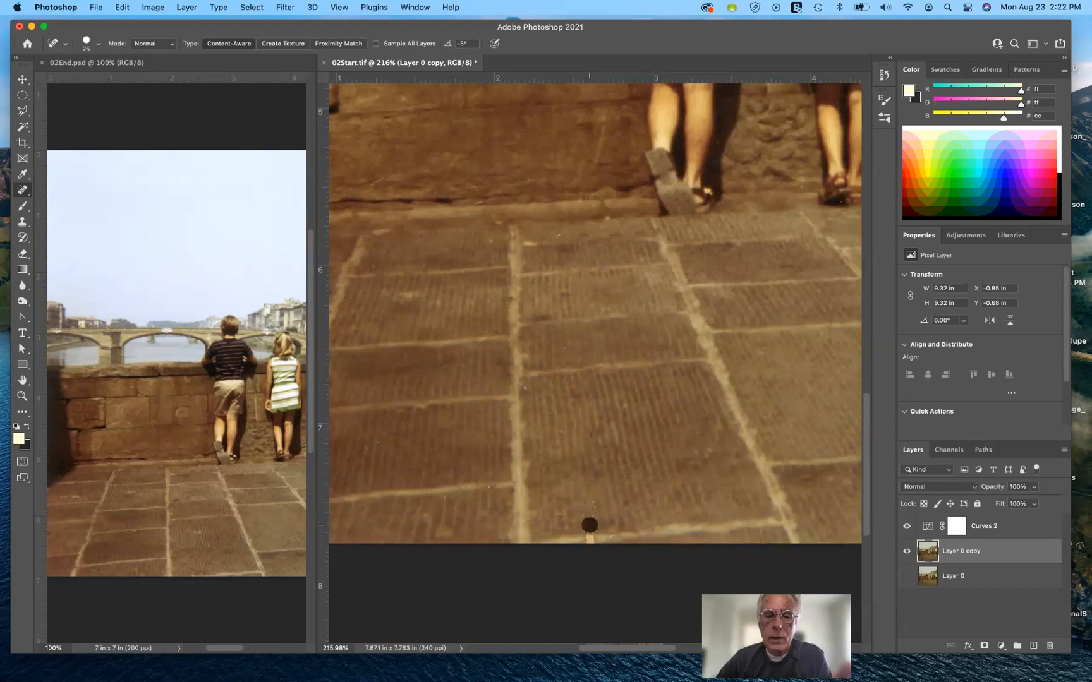
{"action": "left_click", "coordinate": [586, 488]}
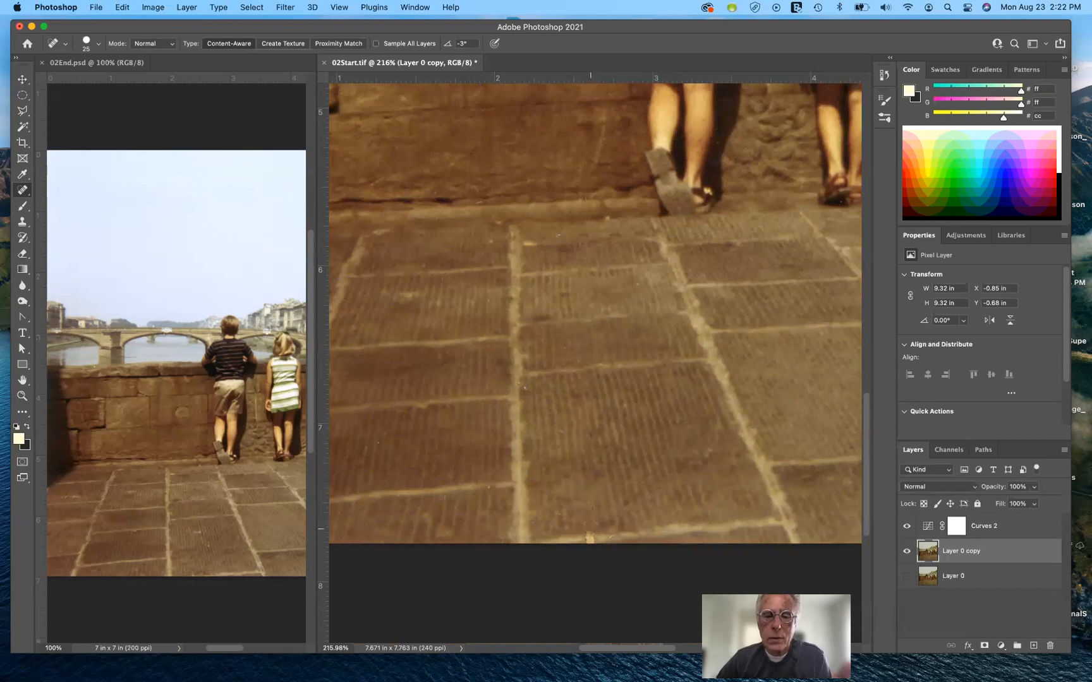
{"action": "left_click", "coordinate": [590, 537]}
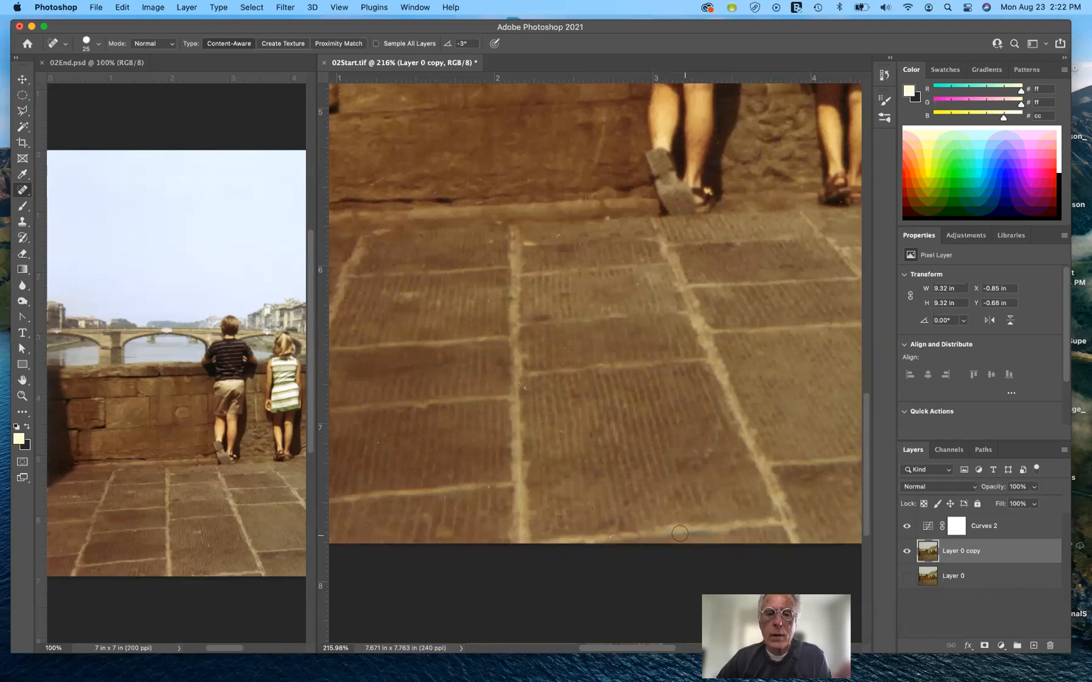
- Heal the thin white scratches in the sky above the tall building at the photo's right edge
{"action": "scroll", "coordinate": [679, 534], "scroll_direction": "up", "scroll_amount": 15}
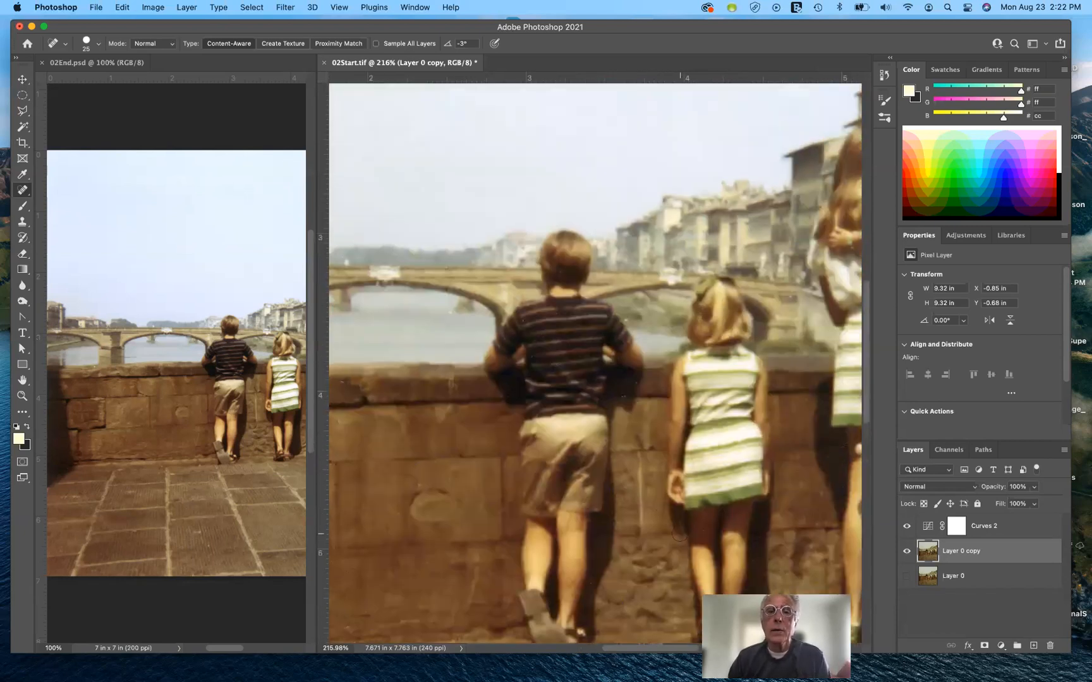
{"action": "scroll", "coordinate": [679, 534], "scroll_direction": "right", "scroll_amount": 10}
{"action": "scroll", "coordinate": [680, 534], "scroll_direction": "right", "scroll_amount": 5}
{"action": "scroll", "coordinate": [679, 534], "scroll_direction": "up", "scroll_amount": 2}
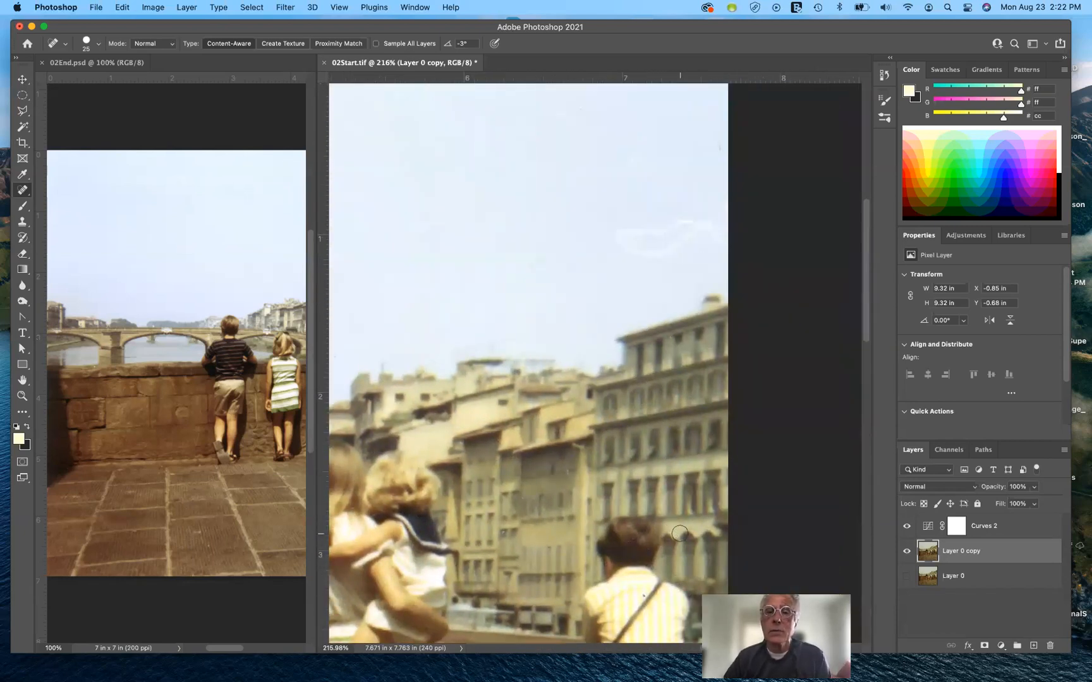
{"action": "mouse_move", "coordinate": [728, 227]}
{"action": "left_mouse_down"}
{"action": "mouse_move", "coordinate": [666, 222]}
{"action": "mouse_move", "coordinate": [627, 234]}
{"action": "mouse_move", "coordinate": [625, 246]}
{"action": "mouse_move", "coordinate": [744, 239]}
{"action": "mouse_move", "coordinate": [776, 287]}
{"action": "left_mouse_up"}
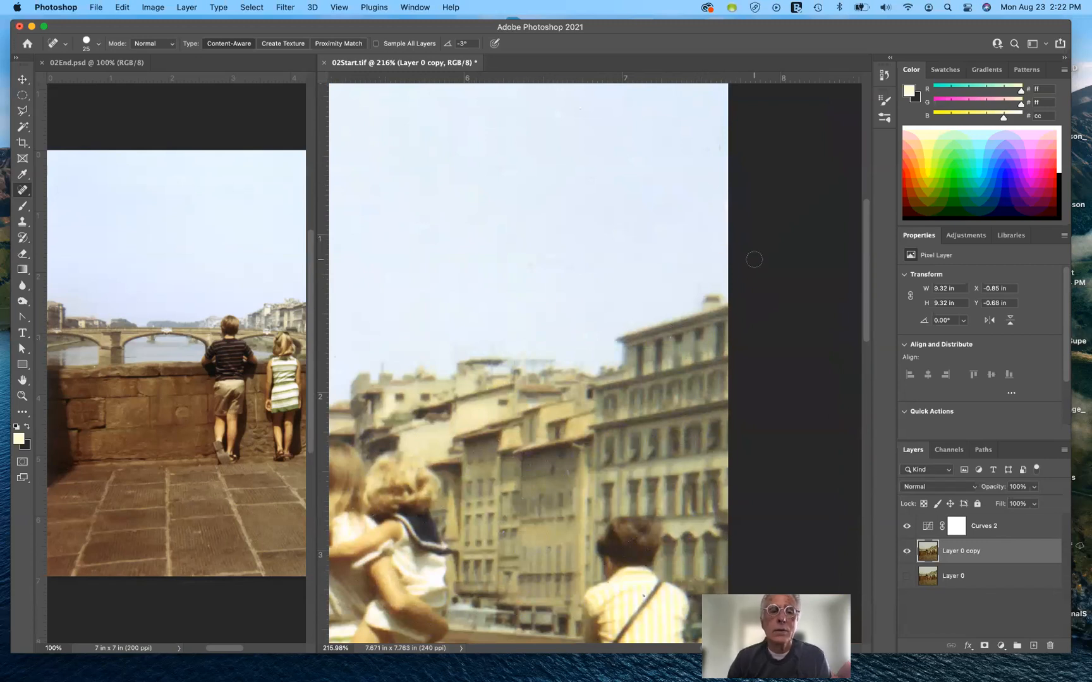
- Examine the sky, figures, wall and paving for remaining flaws, ending with the whole photo in view
{"action": "scroll", "coordinate": [754, 259], "scroll_direction": "left", "scroll_amount": 15}
{"action": "scroll", "coordinate": [754, 259], "scroll_direction": "up", "scroll_amount": 2}
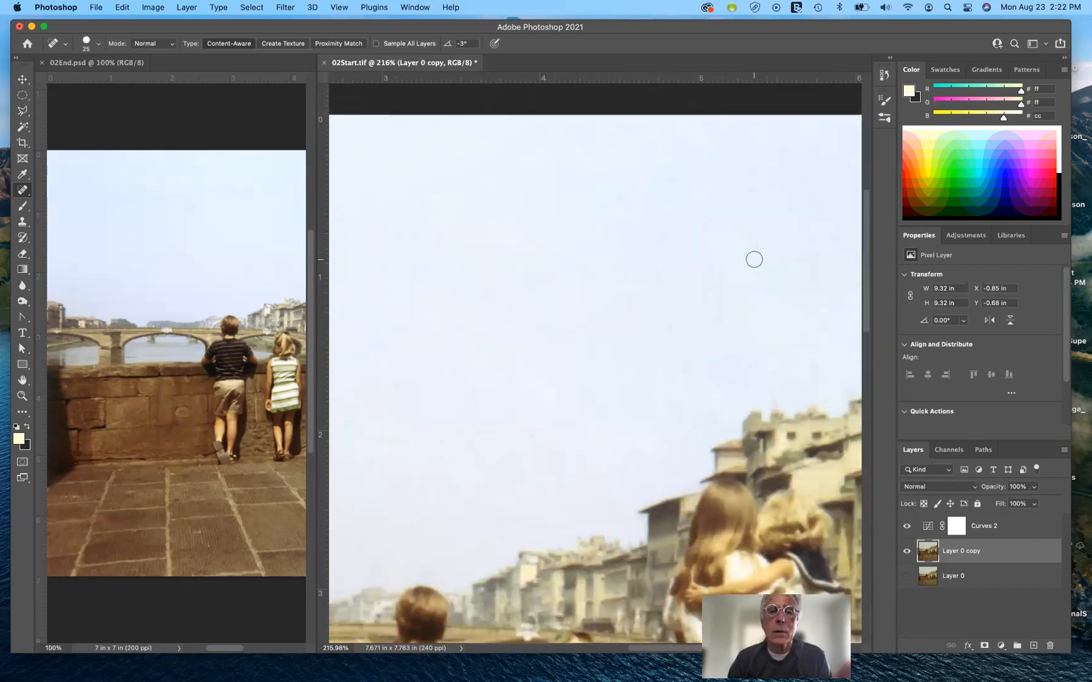
{"action": "scroll", "coordinate": [754, 259], "scroll_direction": "down", "scroll_amount": 8}
{"action": "scroll", "coordinate": [754, 259], "scroll_direction": "right", "scroll_amount": 2}
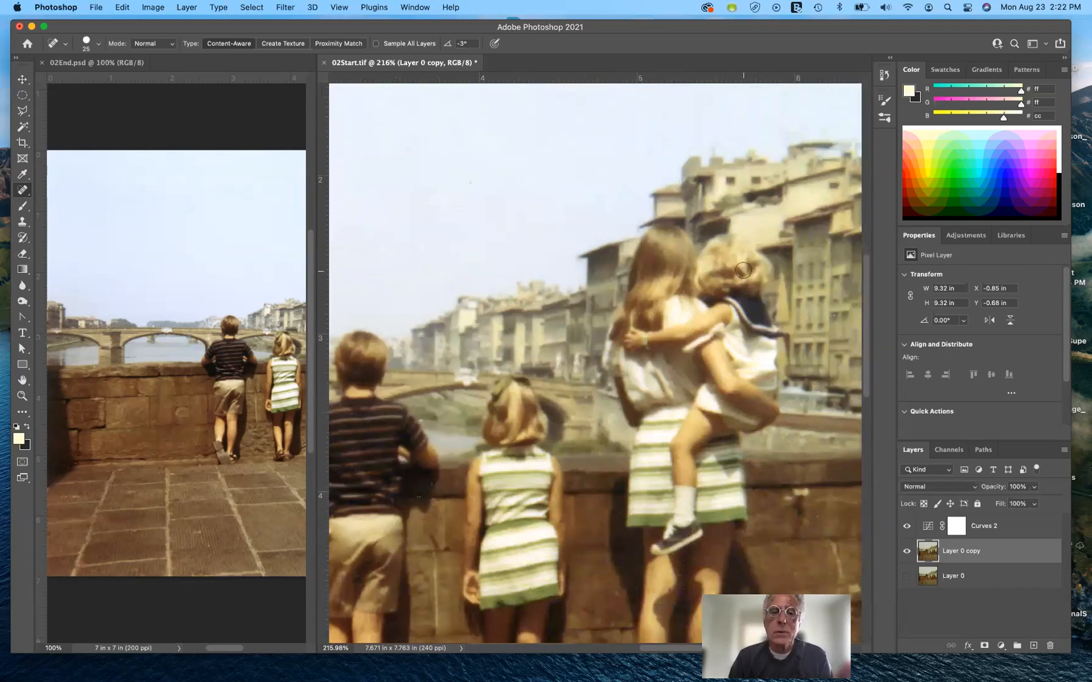
{"action": "scroll", "coordinate": [754, 259], "scroll_direction": "left", "scroll_amount": 10}
{"action": "scroll", "coordinate": [743, 270], "scroll_direction": "down", "scroll_amount": 1}
{"action": "scroll", "coordinate": [743, 270], "scroll_direction": "down", "scroll_amount": 7}
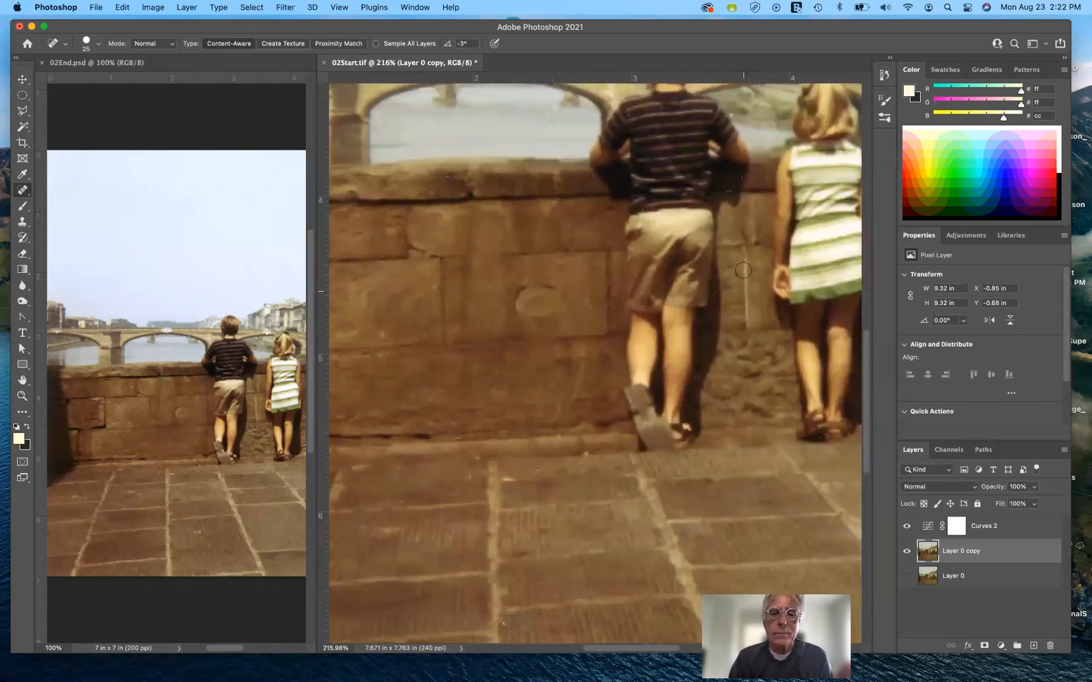
{"action": "scroll", "coordinate": [743, 271], "scroll_direction": "right", "scroll_amount": 1}
{"action": "scroll", "coordinate": [743, 271], "scroll_direction": "down", "scroll_amount": 10}
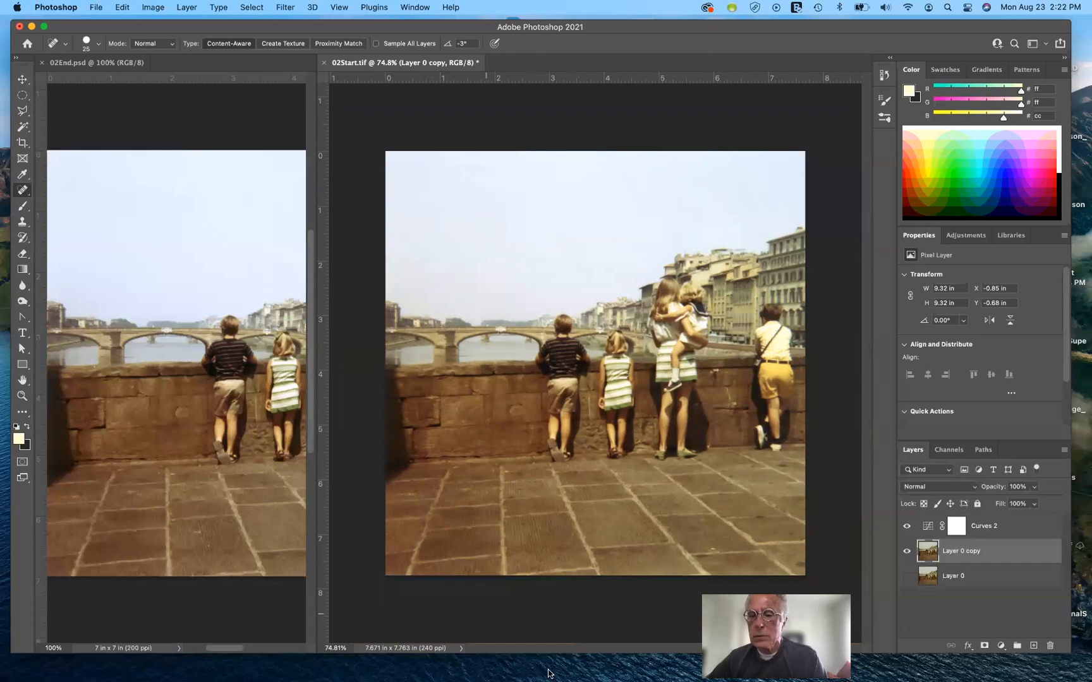
- Compare the healed Layer 0 copy with the original Layer 0 by toggling layer visibility, ending with only the original hidden
{"action": "left_click", "coordinate": [906, 576]}
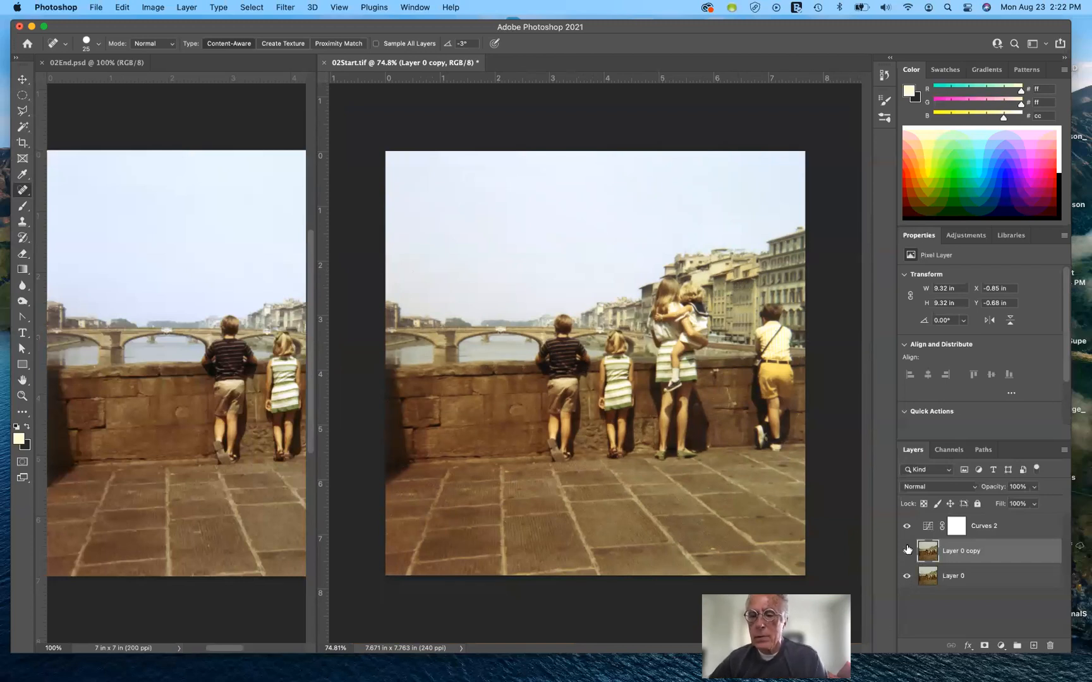
{"action": "left_click", "coordinate": [907, 551]}
{"action": "left_click", "coordinate": [907, 552]}
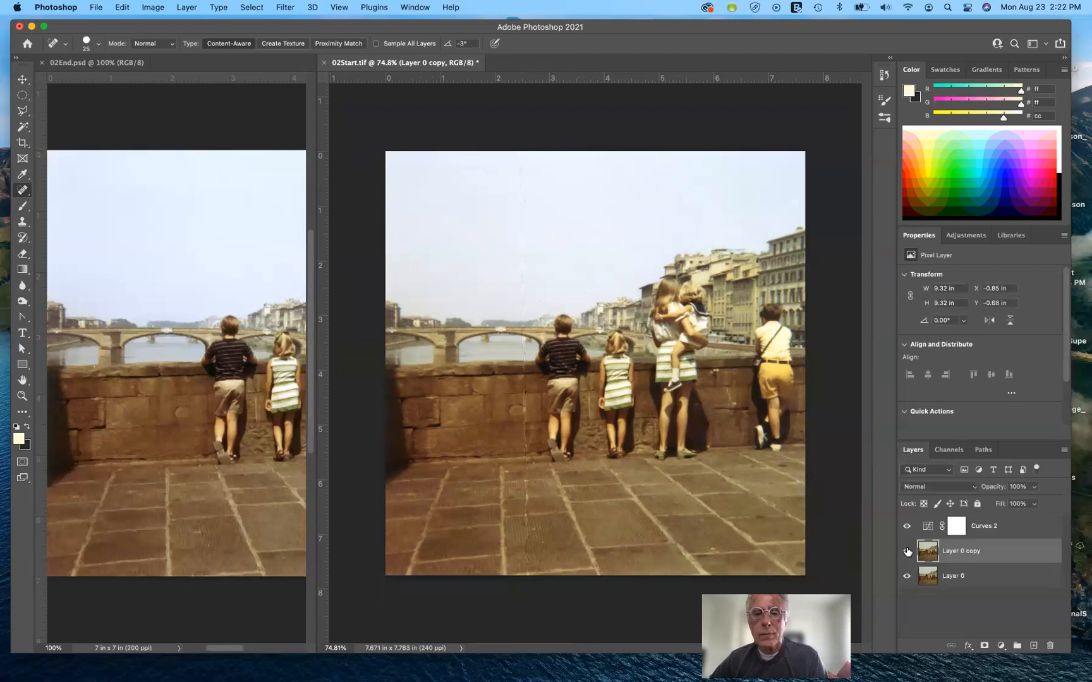
{"action": "left_click", "coordinate": [908, 552]}
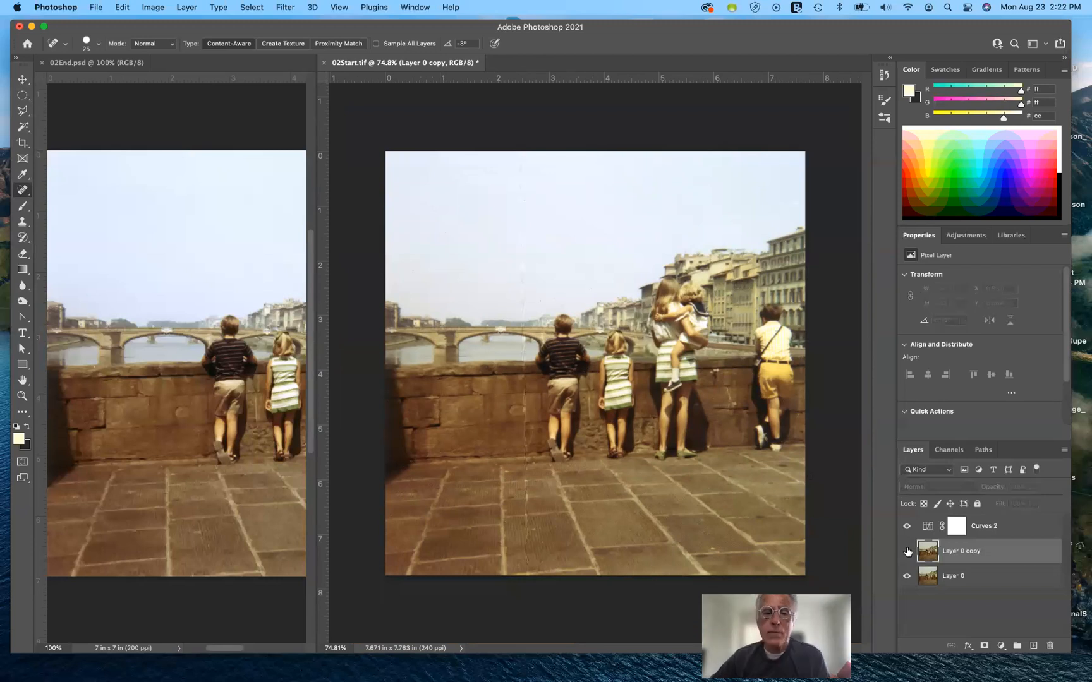
{"action": "left_click", "coordinate": [908, 554]}
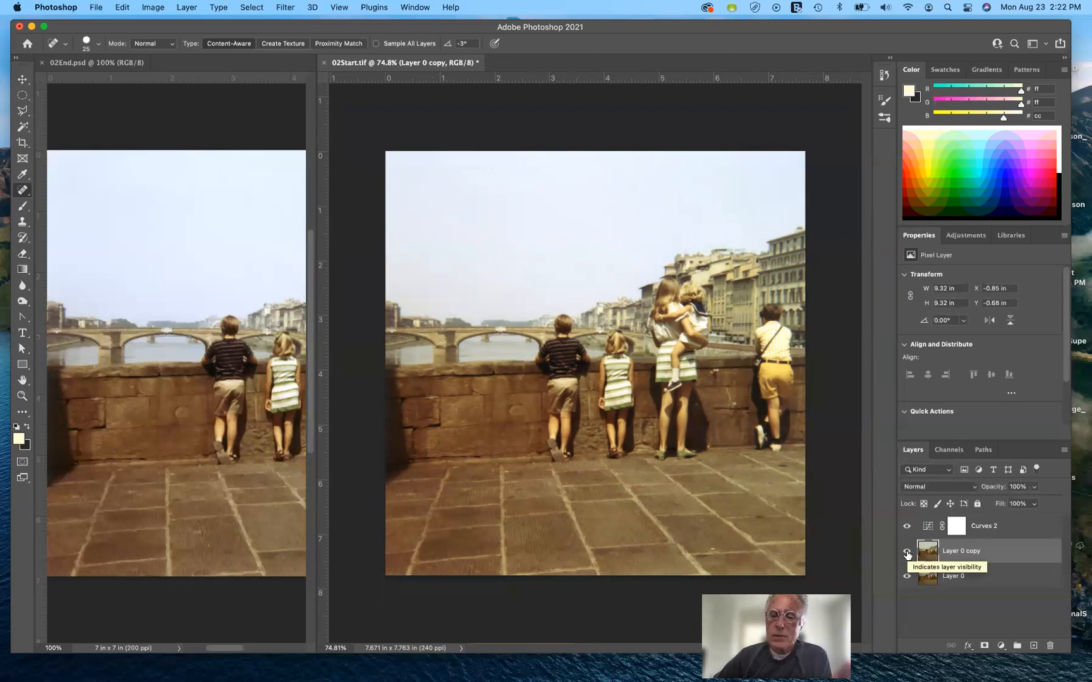
{"action": "left_click", "coordinate": [908, 554]}
{"action": "left_click", "coordinate": [907, 553]}
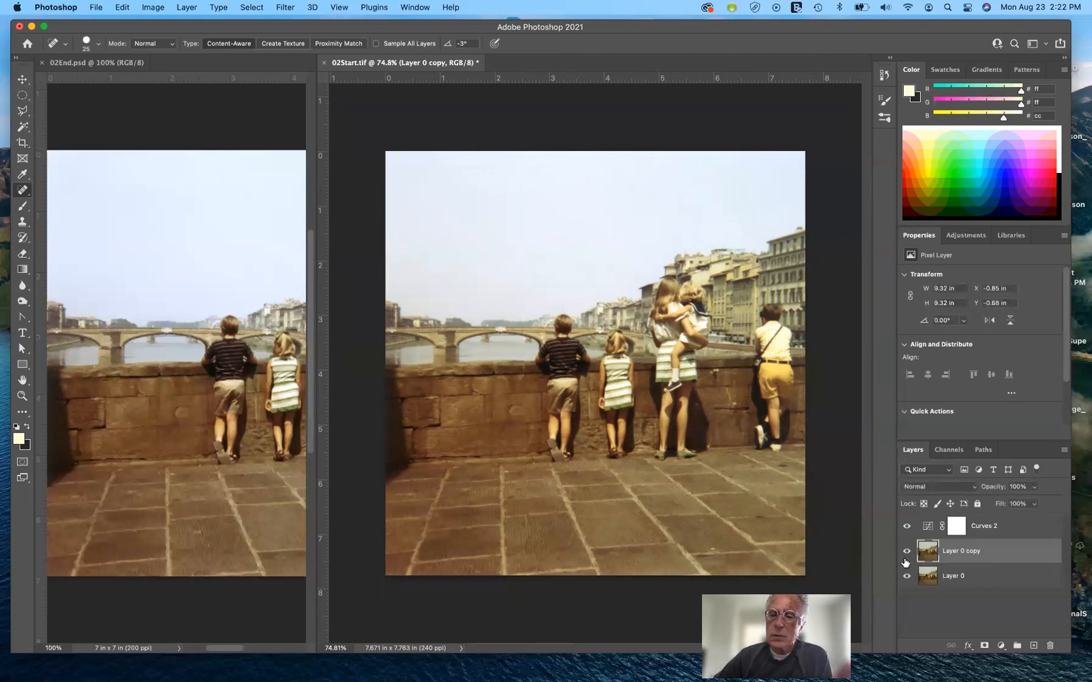
{"action": "left_click", "coordinate": [906, 576]}
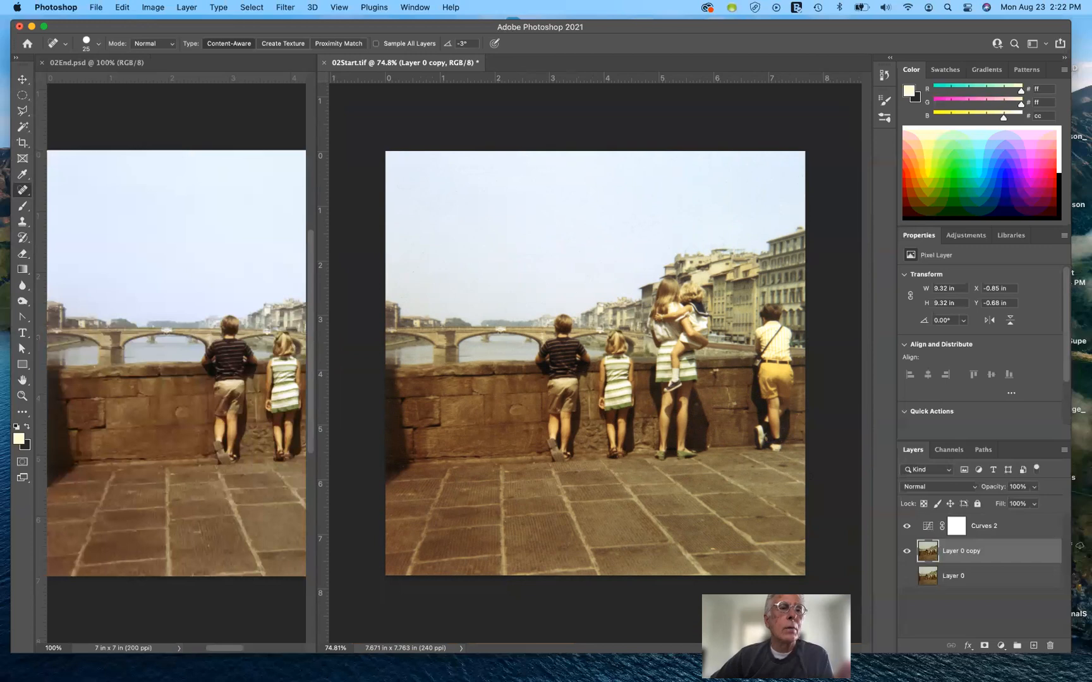
- Save the photo on the computer in the Lesson02 folder as the Photoshop-format file 02WorkingFile3.psd with Maximize Compatibility on
{"action": "left_click", "coordinate": [96, 7]}
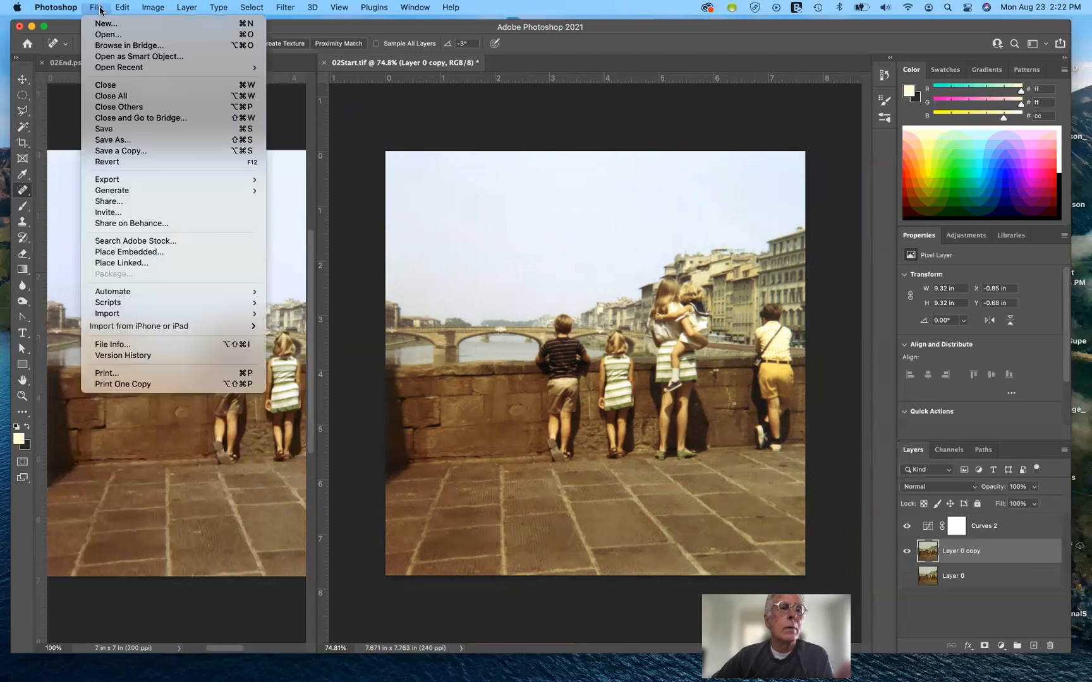
{"action": "left_click", "coordinate": [113, 142]}
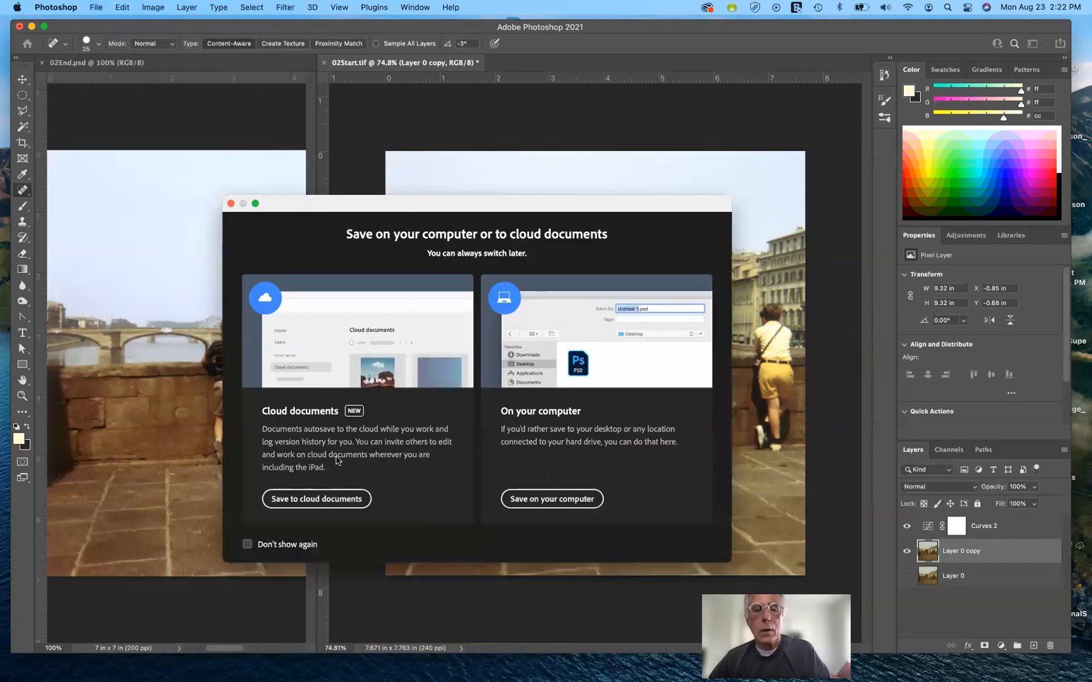
{"action": "left_click", "coordinate": [522, 499]}
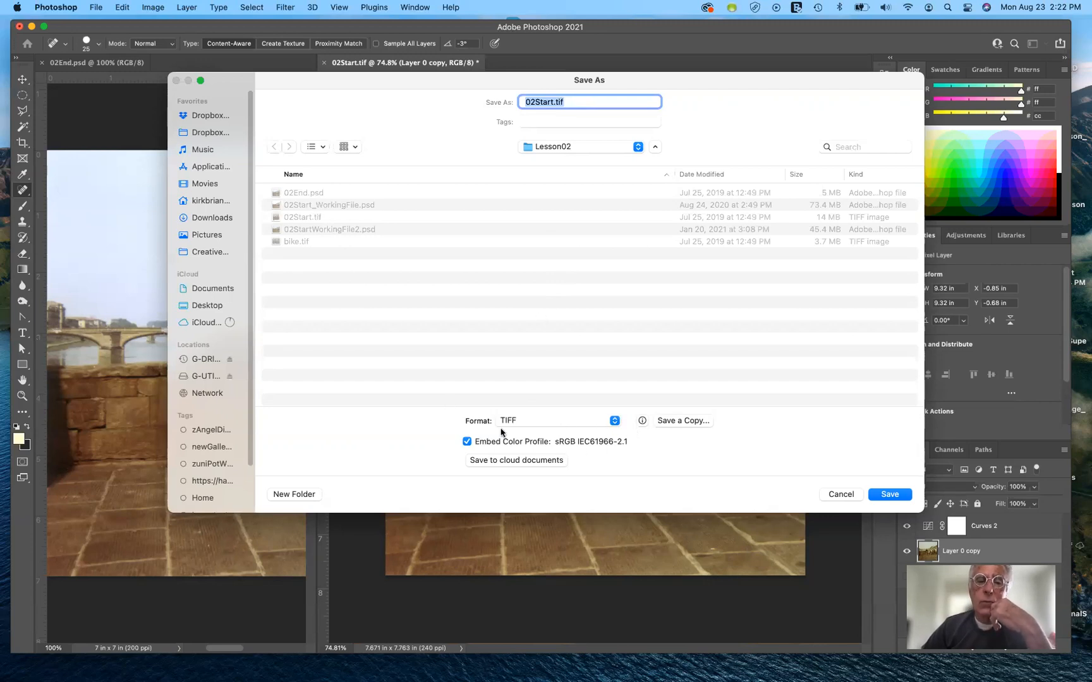
{"action": "left_click", "coordinate": [615, 421]}
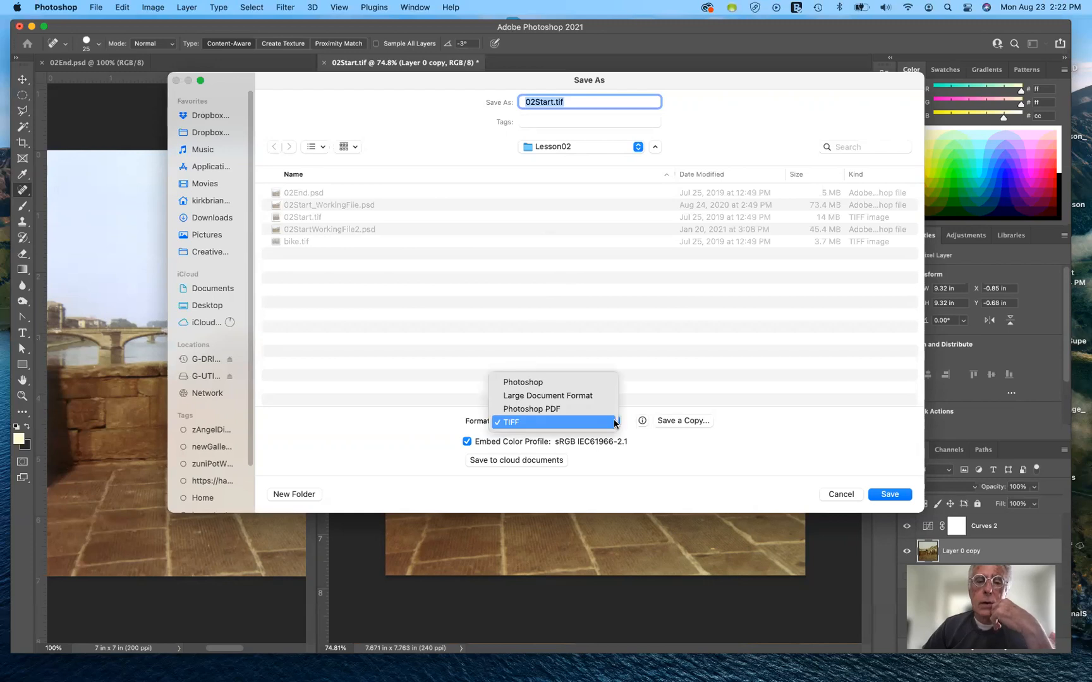
{"action": "left_click", "coordinate": [567, 382]}
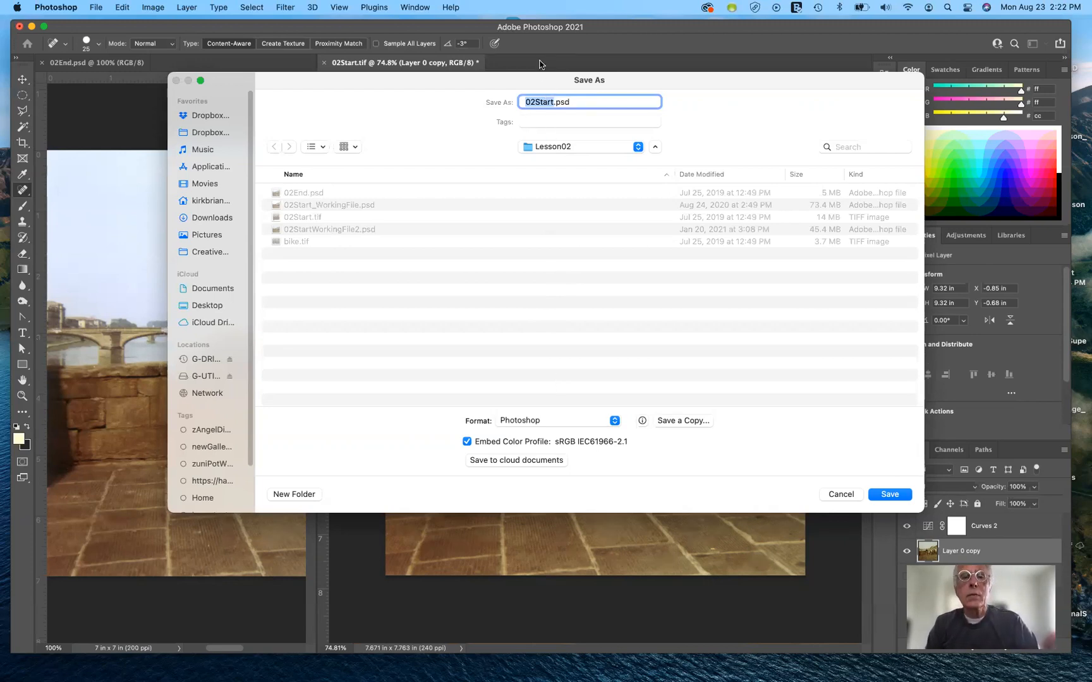
{"action": "type", "text": "02"}
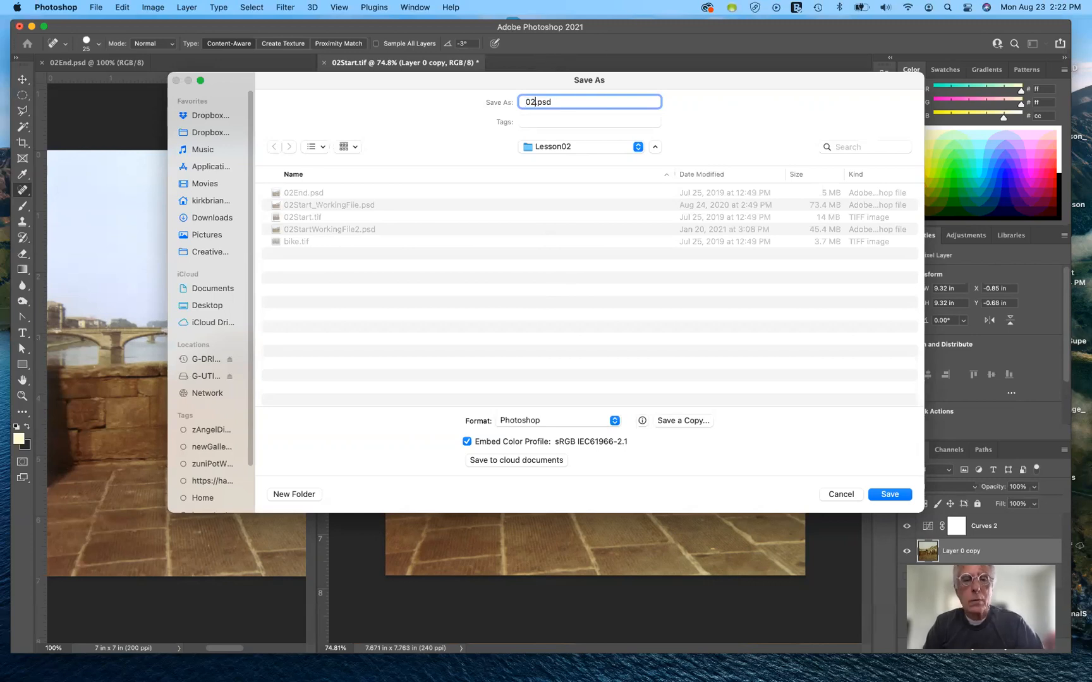
{"action": "type", "text": "WorkingFile"}
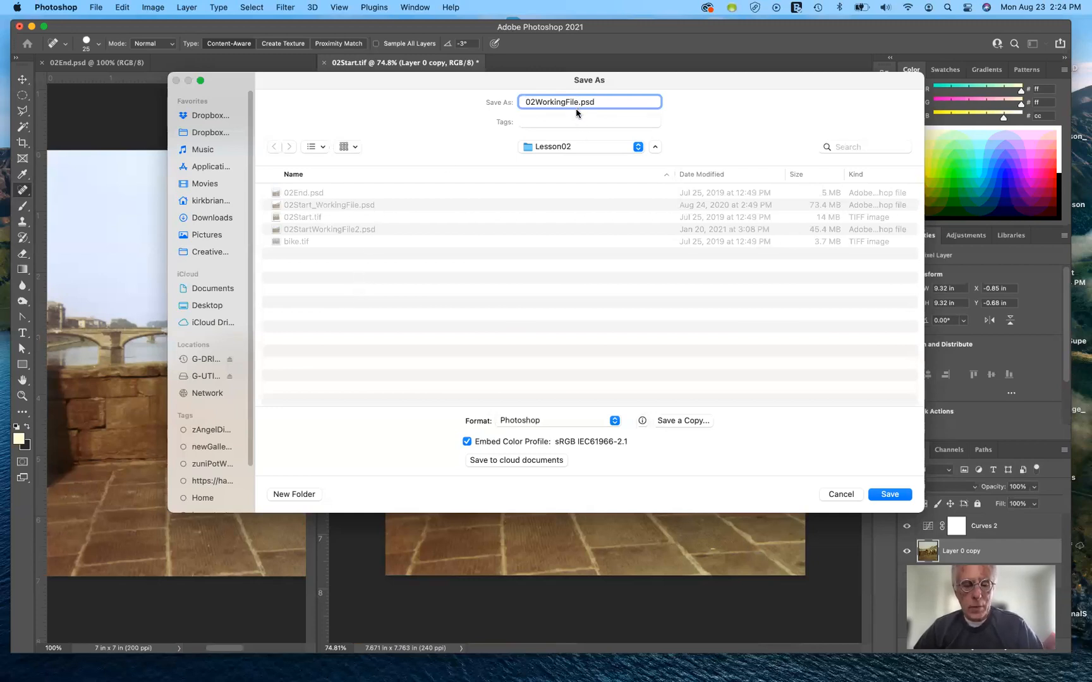
{"action": "type", "text": "3"}
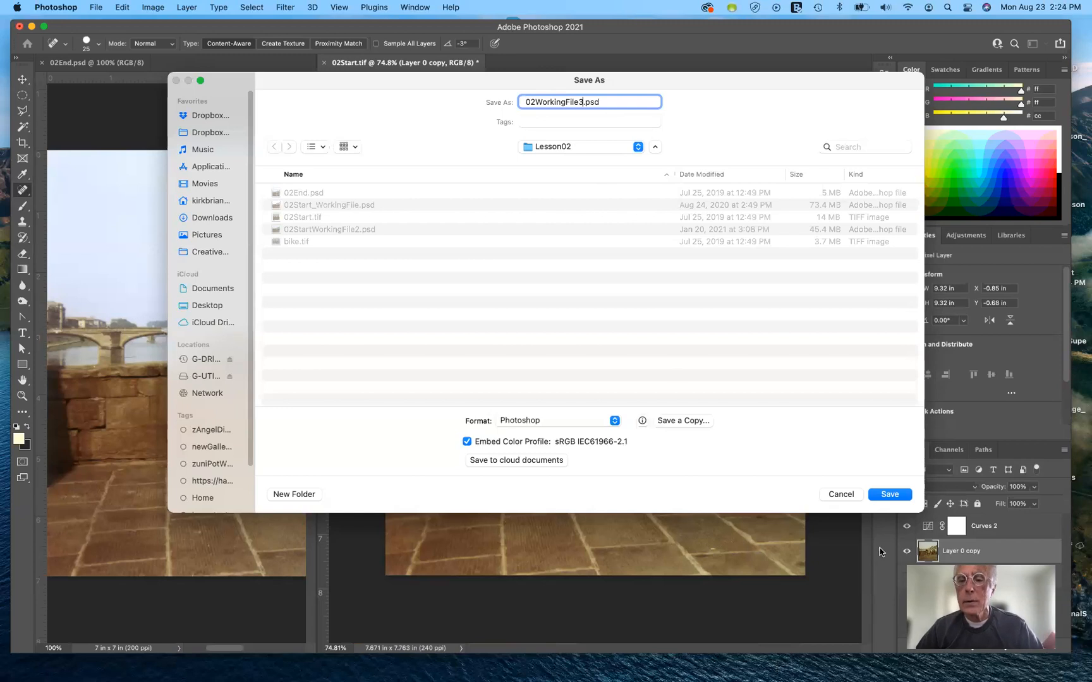
{"action": "left_click", "coordinate": [889, 494]}
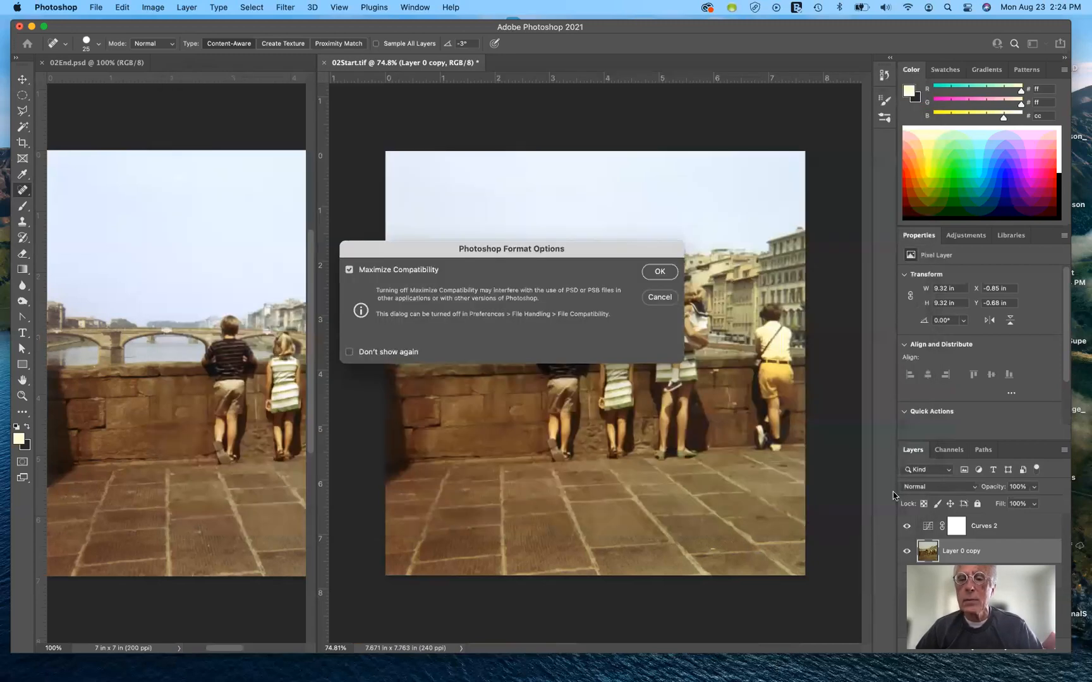
{"action": "left_click", "coordinate": [661, 273]}
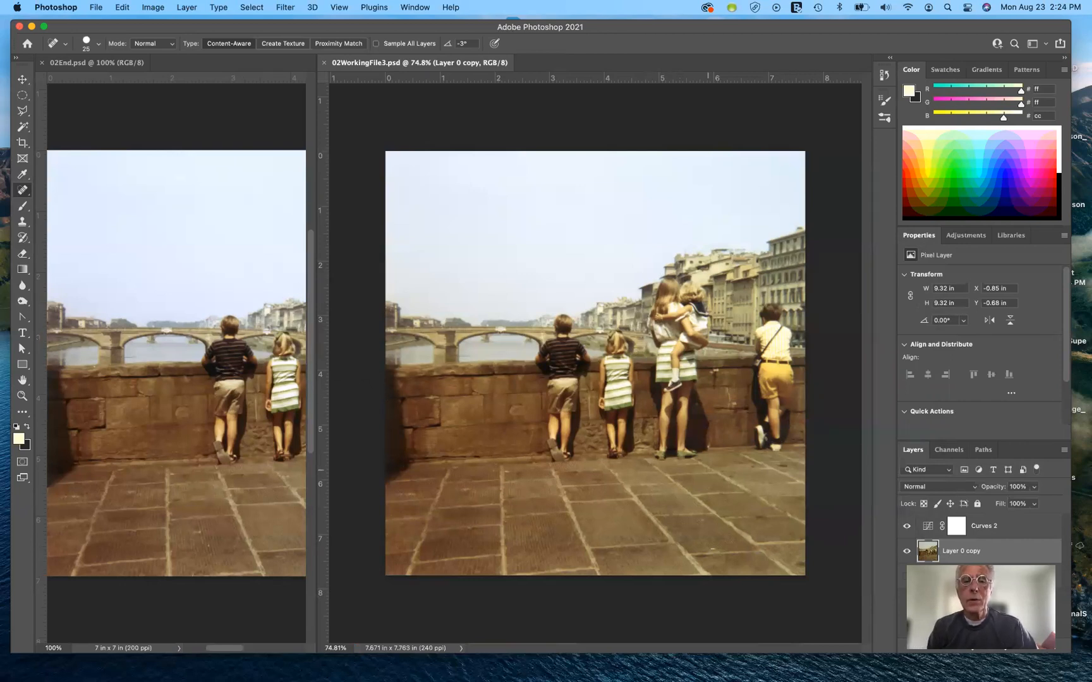
- Switch to the Patch tool and duplicate the Layer 0 copy layer
{"action": "key", "text": "super+plus"}
{"action": "scroll", "coordinate": [708, 469], "scroll_direction": "right", "scroll_amount": 5}
{"action": "scroll", "coordinate": [708, 470], "scroll_direction": "up", "scroll_amount": 5}
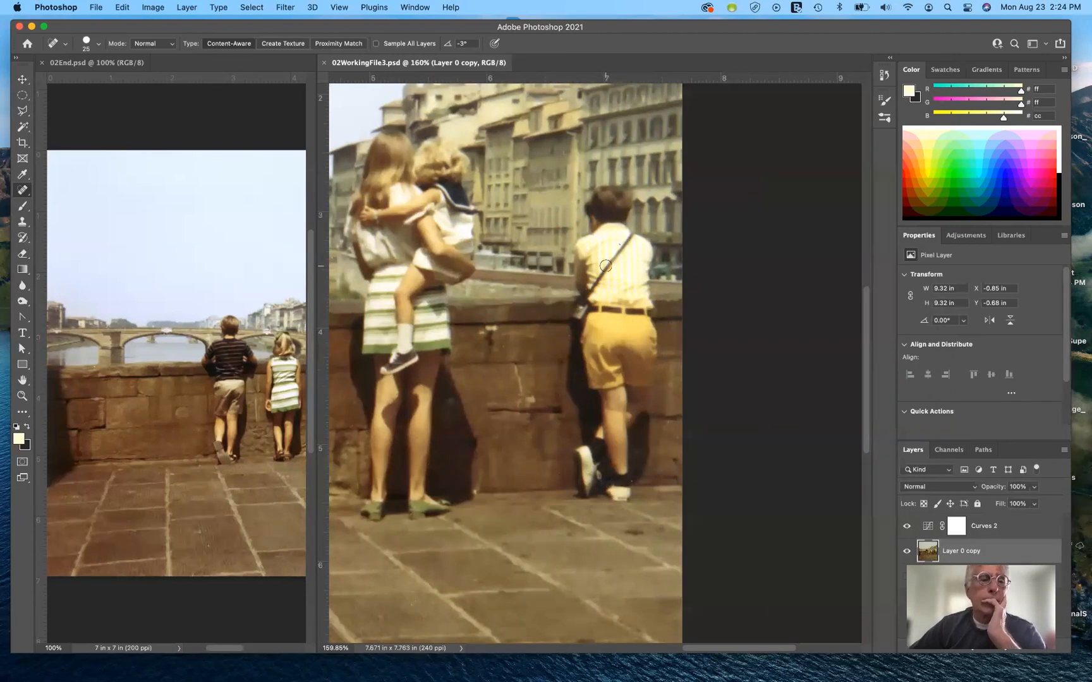
{"action": "right_click", "coordinate": [21, 192]}
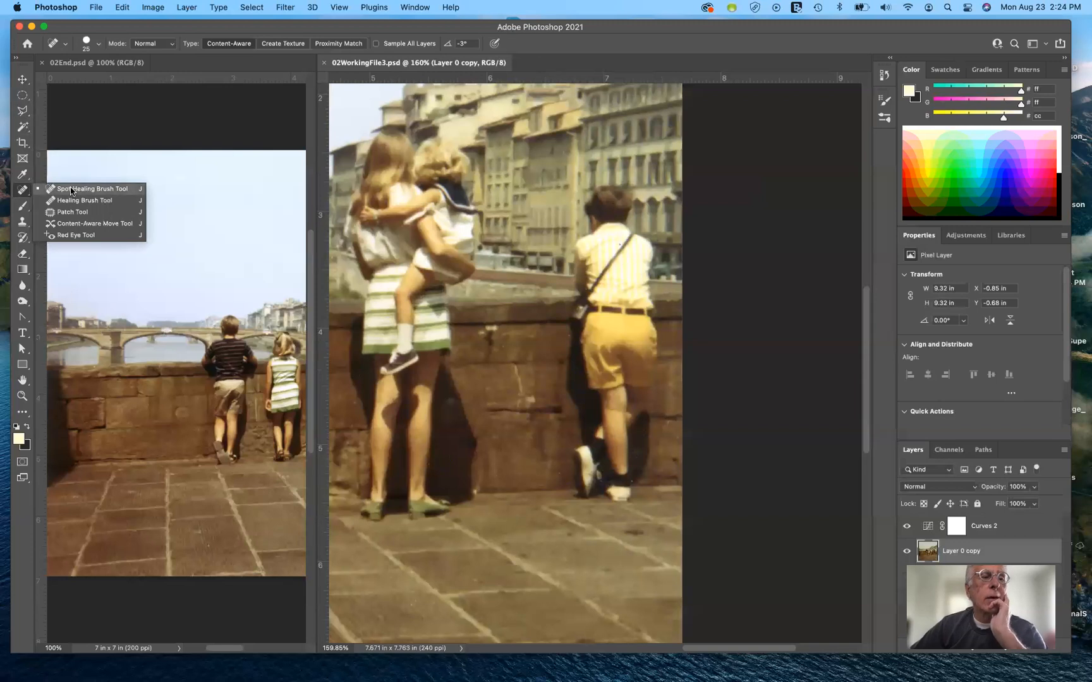
{"action": "left_click", "coordinate": [72, 212]}
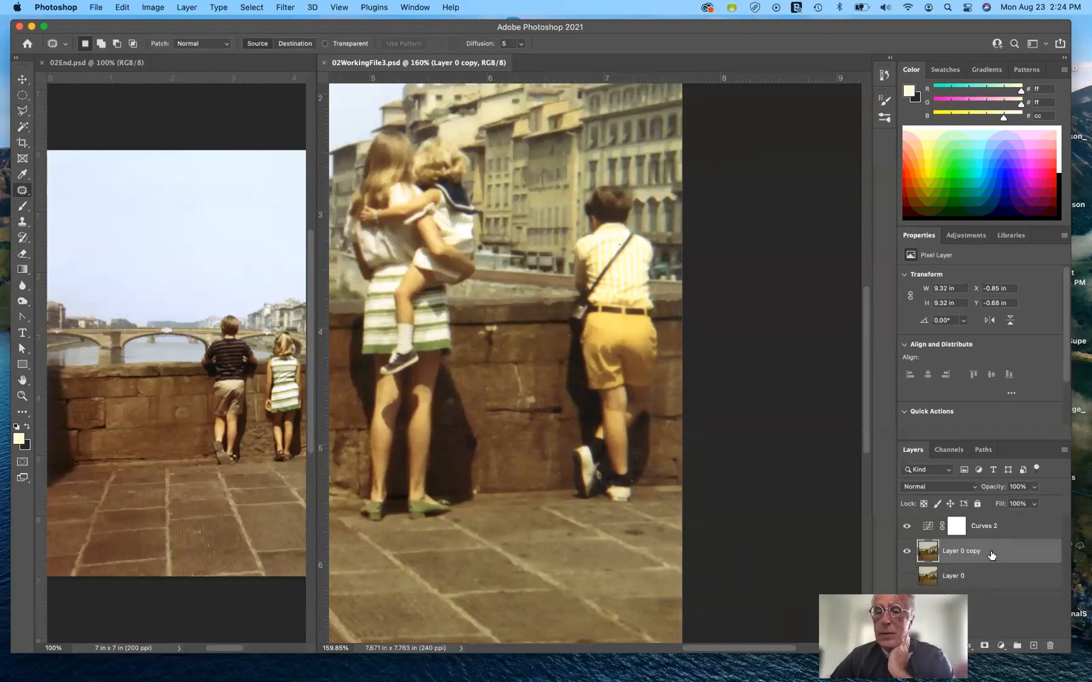
{"action": "left_click_drag", "start_coordinate": [991, 555], "coordinate": [1034, 646]}
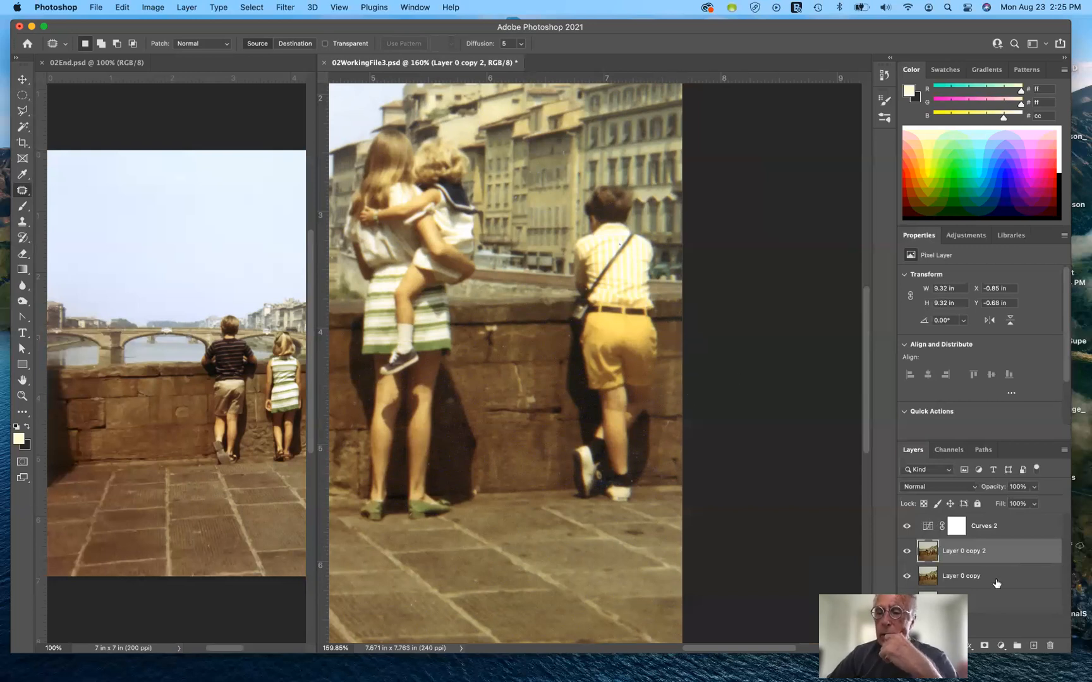
- Rename the Layer 0 copy layer as progress 1
{"action": "double_click", "coordinate": [962, 577]}
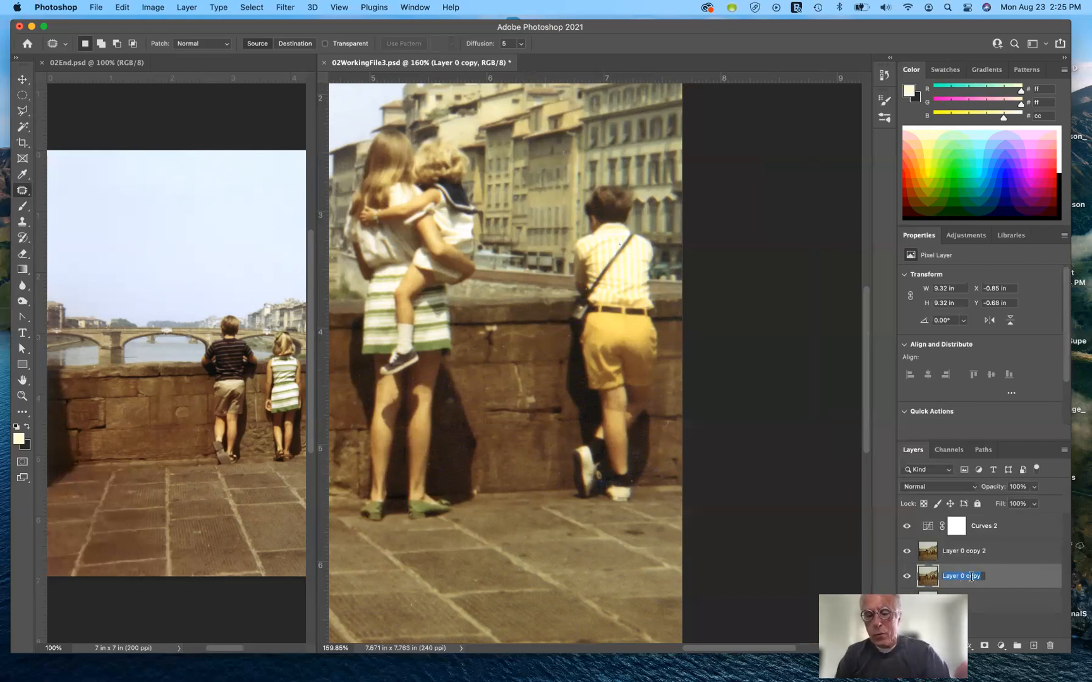
{"action": "key", "text": "BackSpace"}
{"action": "type", "text": "progr"}
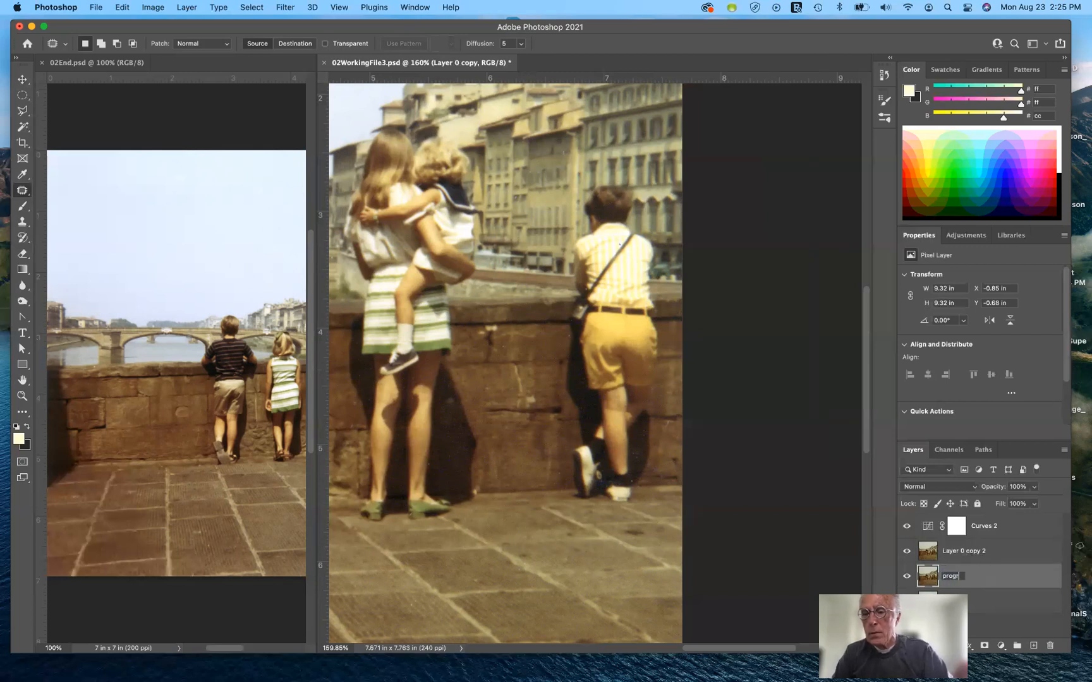
{"action": "type", "text": "ess 1"}
{"action": "left_click", "coordinate": [967, 551]}
{"action": "left_click", "coordinate": [967, 553]}
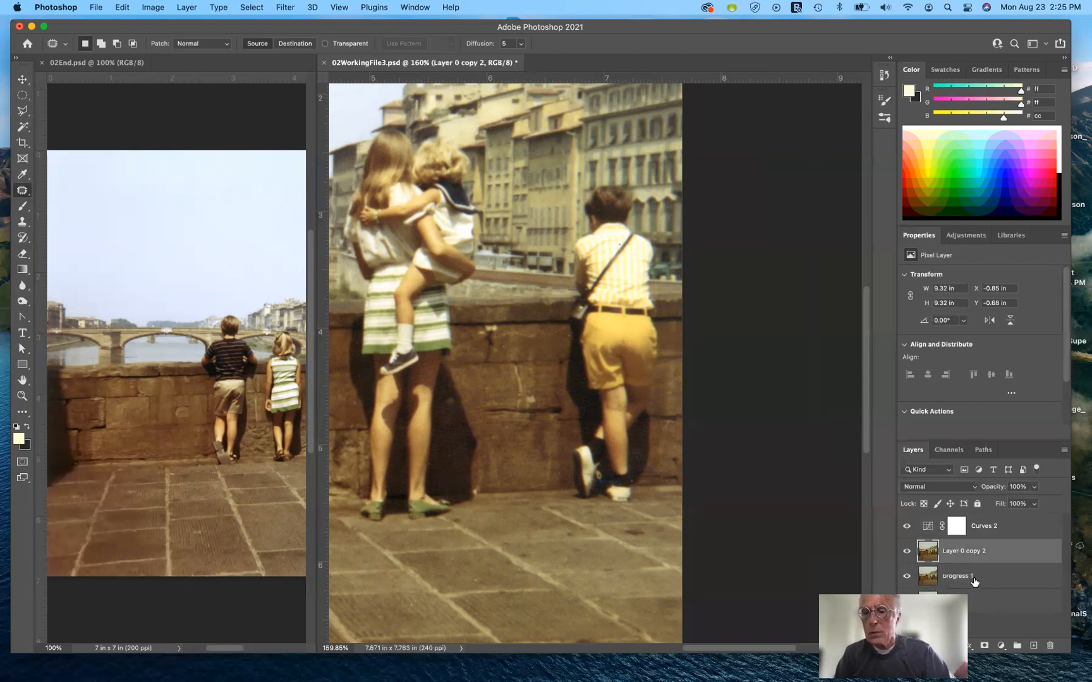
- Rename the Layer 0 copy 2 layer as progress 2
{"action": "left_click", "coordinate": [974, 578]}
{"action": "double_click", "coordinate": [968, 552]}
{"action": "type", "text": "pro"}
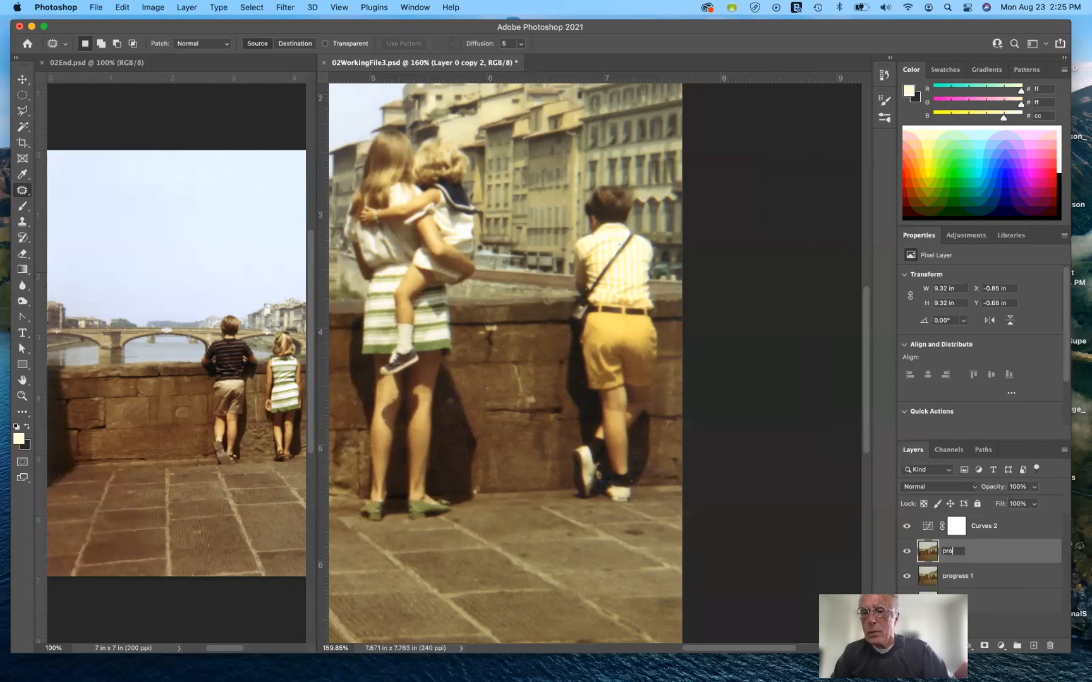
{"action": "type", "text": "gress"}
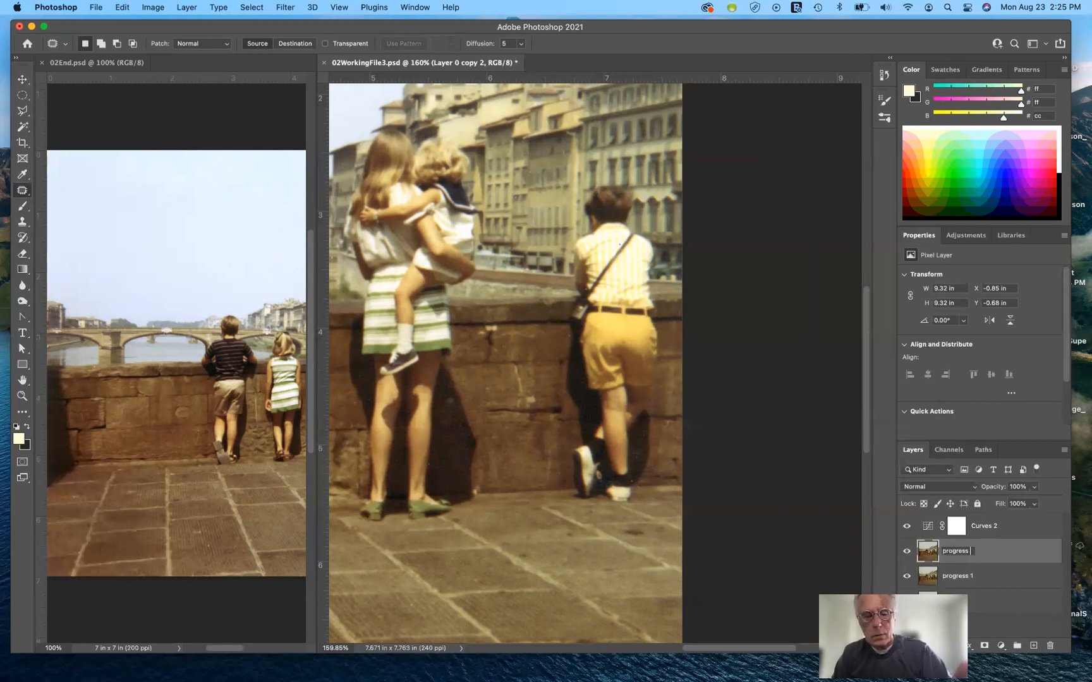
{"action": "type", "text": " 2"}
{"action": "key", "text": "Return"}
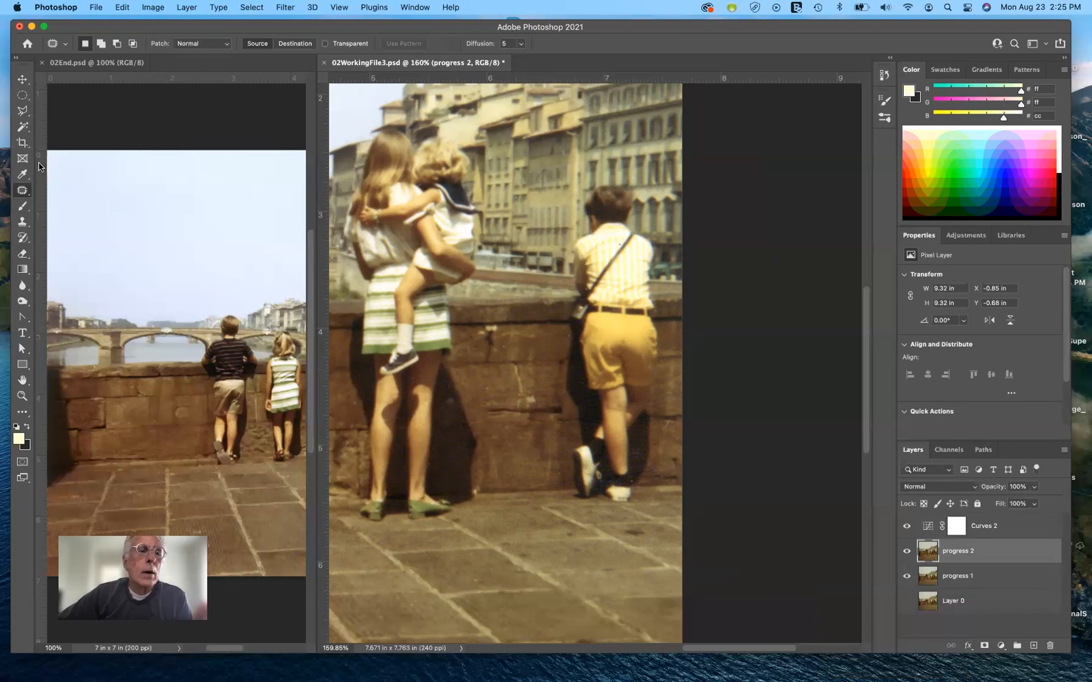
- Patch out the figure in yellow shorts on progress 2, sampling the wall and buildings just left of it, and clear the selection
{"action": "left_click", "coordinate": [22, 190]}
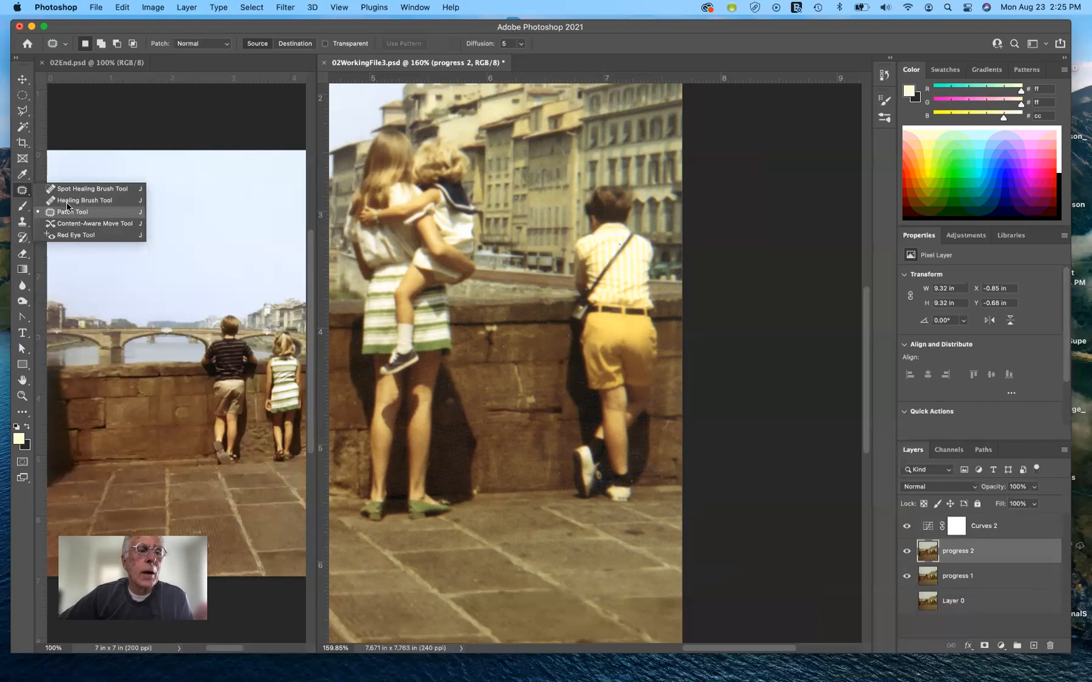
{"action": "left_click", "coordinate": [21, 191]}
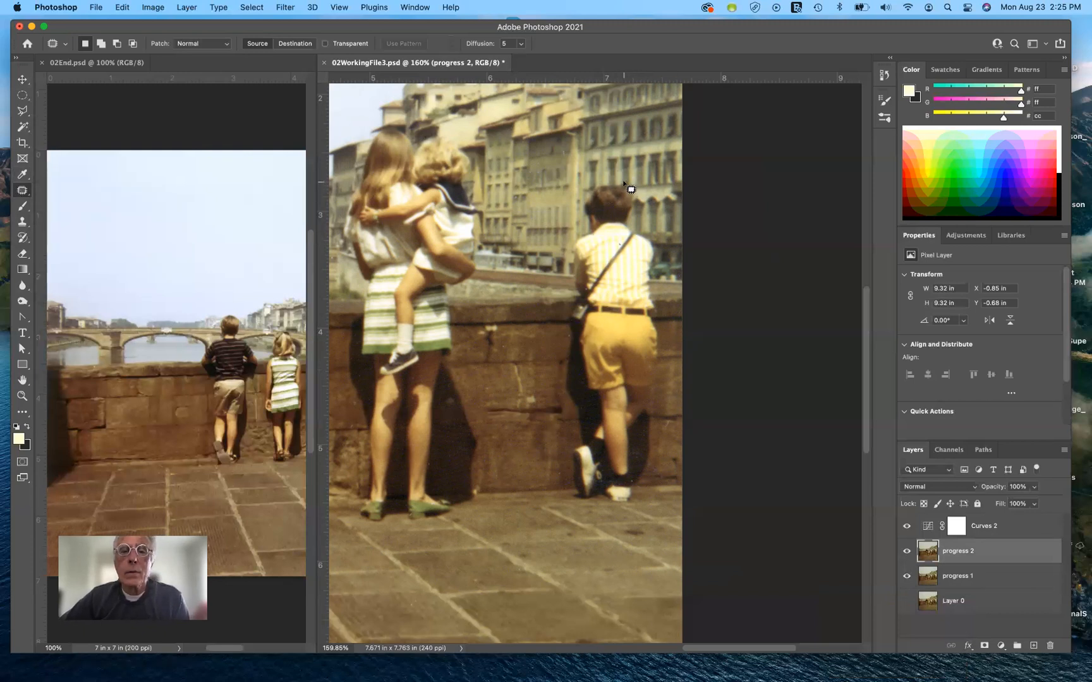
{"action": "mouse_move", "coordinate": [618, 180]}
{"action": "left_mouse_down"}
{"action": "mouse_move", "coordinate": [578, 197]}
{"action": "mouse_move", "coordinate": [584, 228]}
{"action": "mouse_move", "coordinate": [567, 251]}
{"action": "mouse_move", "coordinate": [558, 395]}
{"action": "mouse_move", "coordinate": [570, 414]}
{"action": "mouse_move", "coordinate": [569, 491]}
{"action": "mouse_move", "coordinate": [596, 506]}
{"action": "mouse_move", "coordinate": [606, 499]}
{"action": "mouse_move", "coordinate": [602, 511]}
{"action": "mouse_move", "coordinate": [654, 474]}
{"action": "mouse_move", "coordinate": [660, 443]}
{"action": "mouse_move", "coordinate": [665, 254]}
{"action": "mouse_move", "coordinate": [634, 227]}
{"action": "mouse_move", "coordinate": [630, 187]}
{"action": "left_mouse_up"}
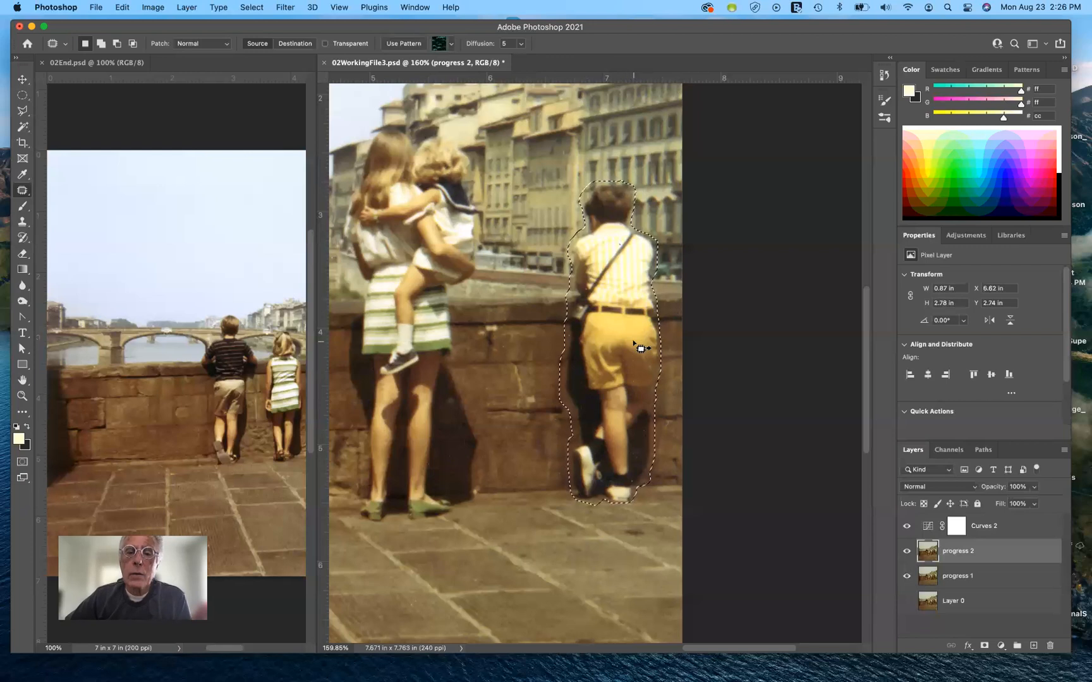
{"action": "left_click_drag", "start_coordinate": [641, 348], "coordinate": [541, 346]}
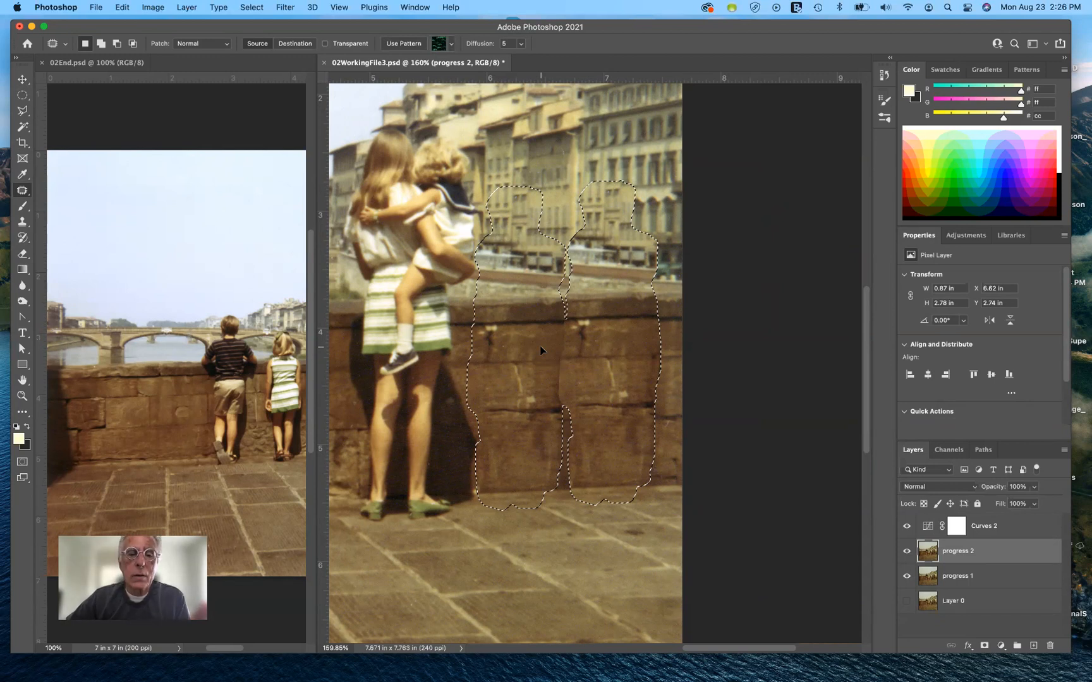
{"action": "left_click_drag", "start_coordinate": [540, 346], "coordinate": [540, 345]}
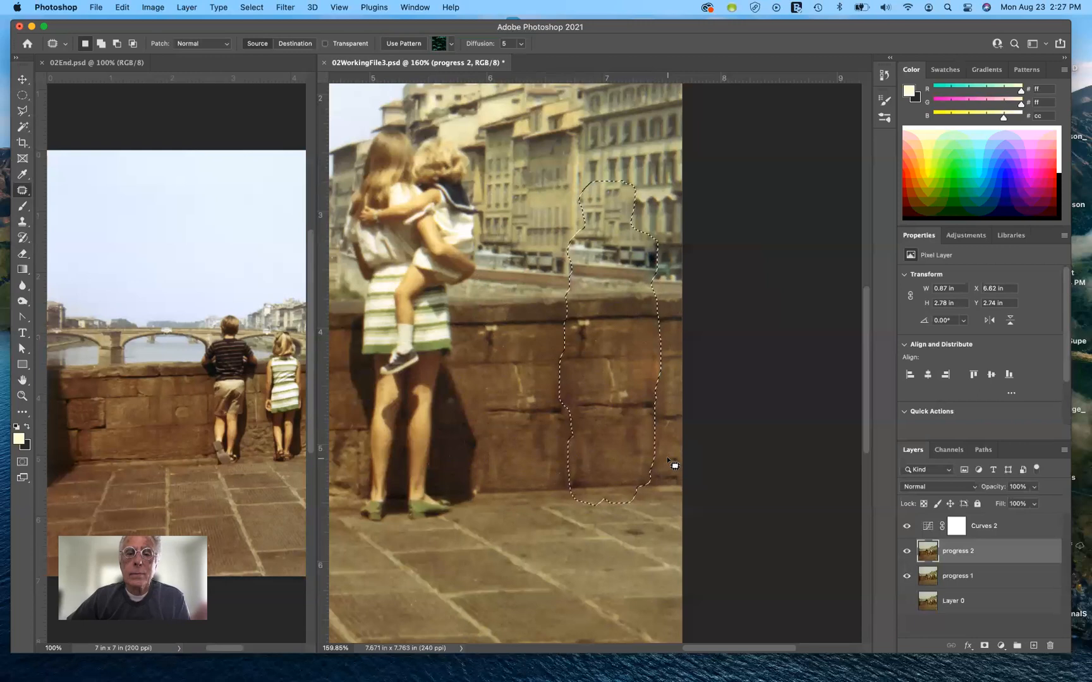
{"action": "key", "text": "super+d"}
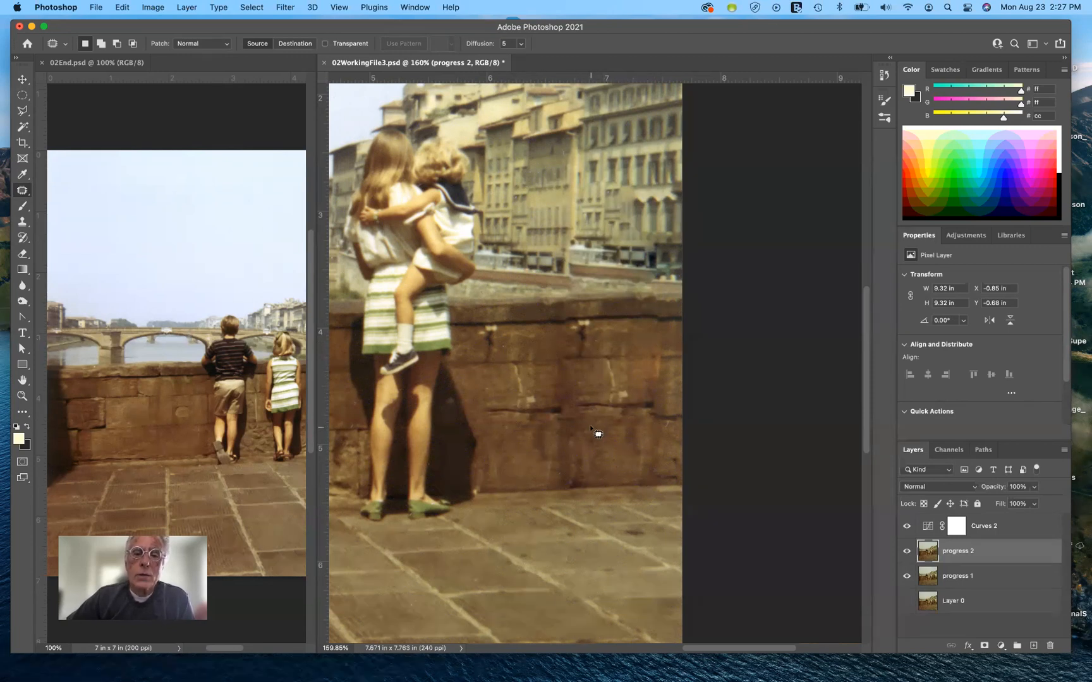
- Remove the repeated marks from the patched part of the wall with the Spot Healing Brush
{"action": "right_click", "coordinate": [22, 190]}
{"action": "left_click", "coordinate": [60, 190]}
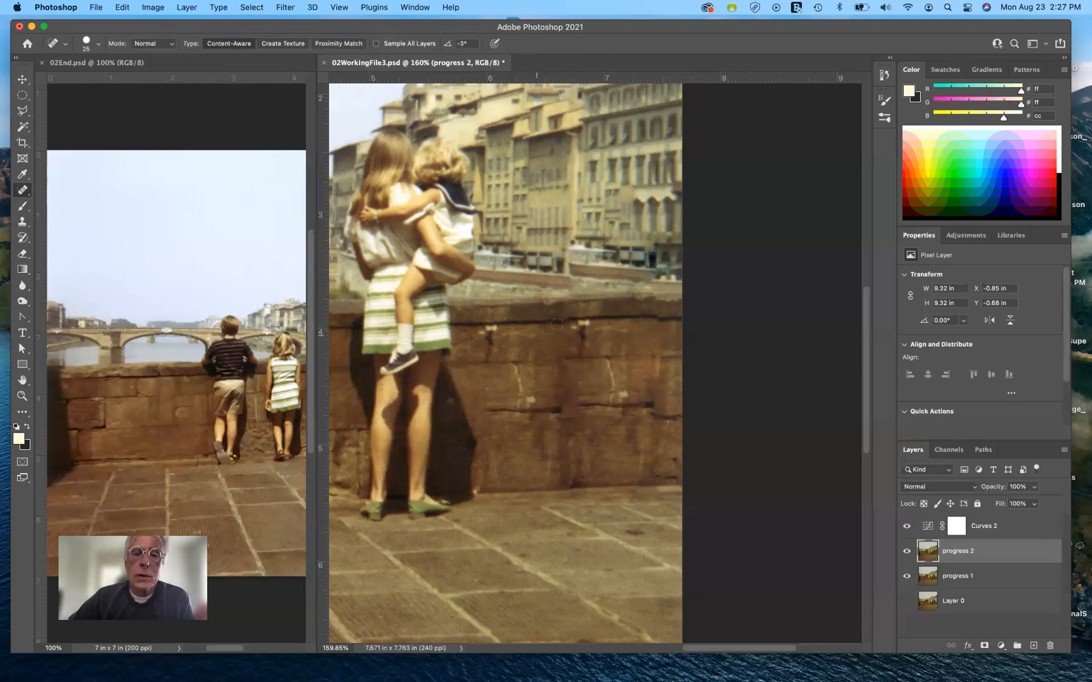
{"action": "left_click", "coordinate": [581, 325]}
{"action": "left_click", "coordinate": [575, 328]}
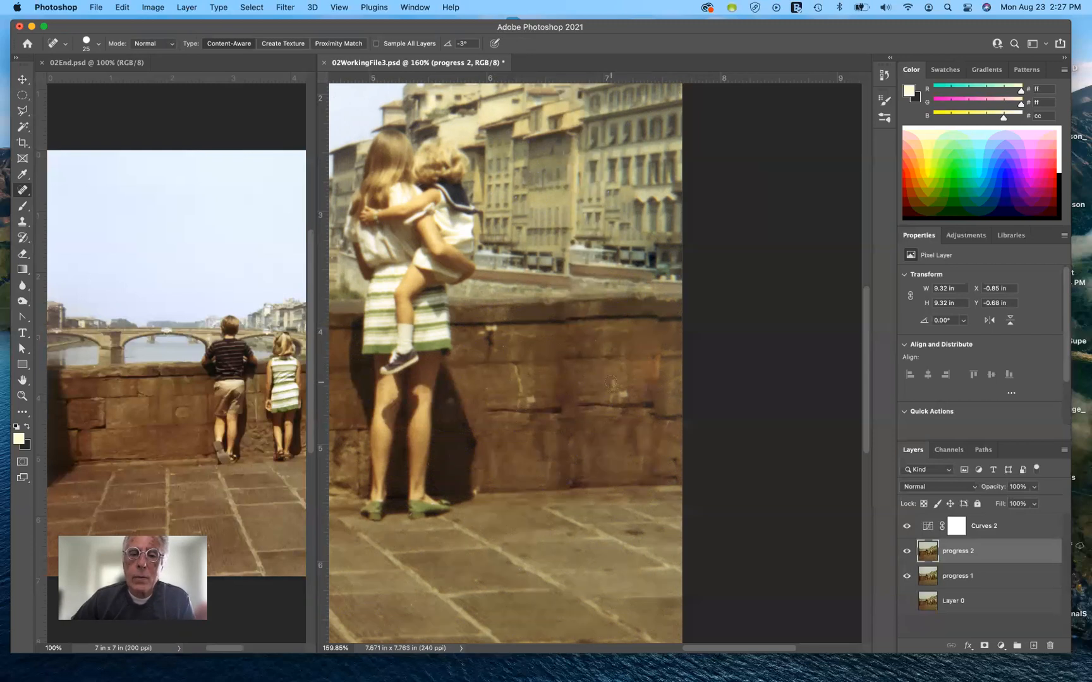
{"action": "left_click", "coordinate": [612, 395]}
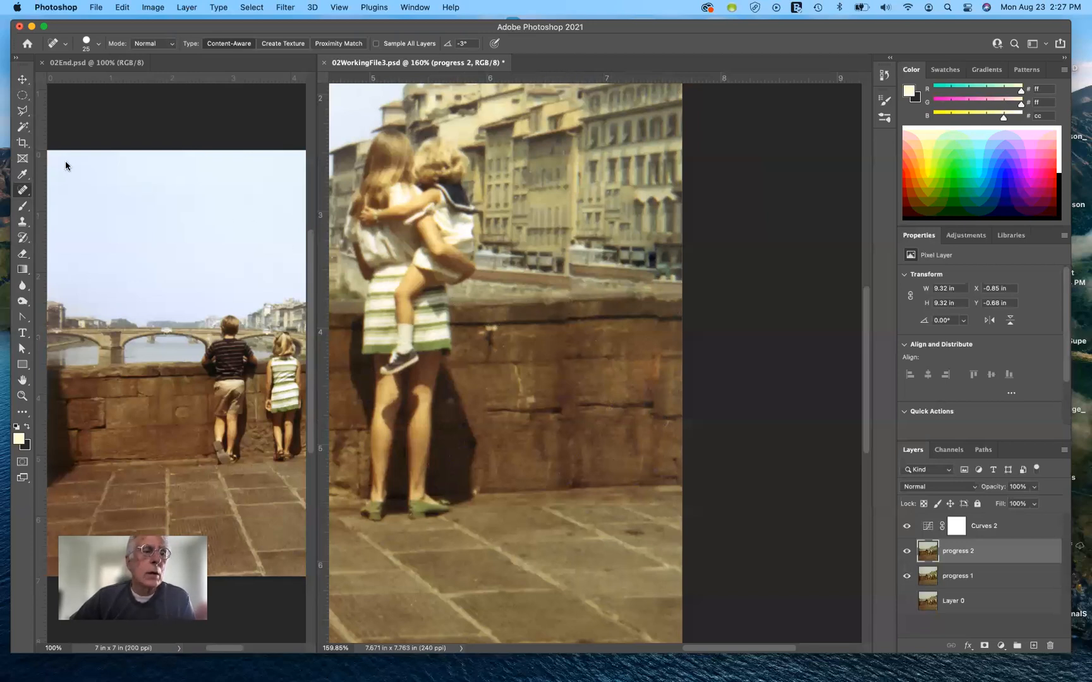
- Patch a strip about 1.03 by 0.32 in along the wall's top edge beside the woman with wall from farther right, then deselect
{"action": "left_click_drag", "start_coordinate": [24, 191], "coordinate": [60, 213]}
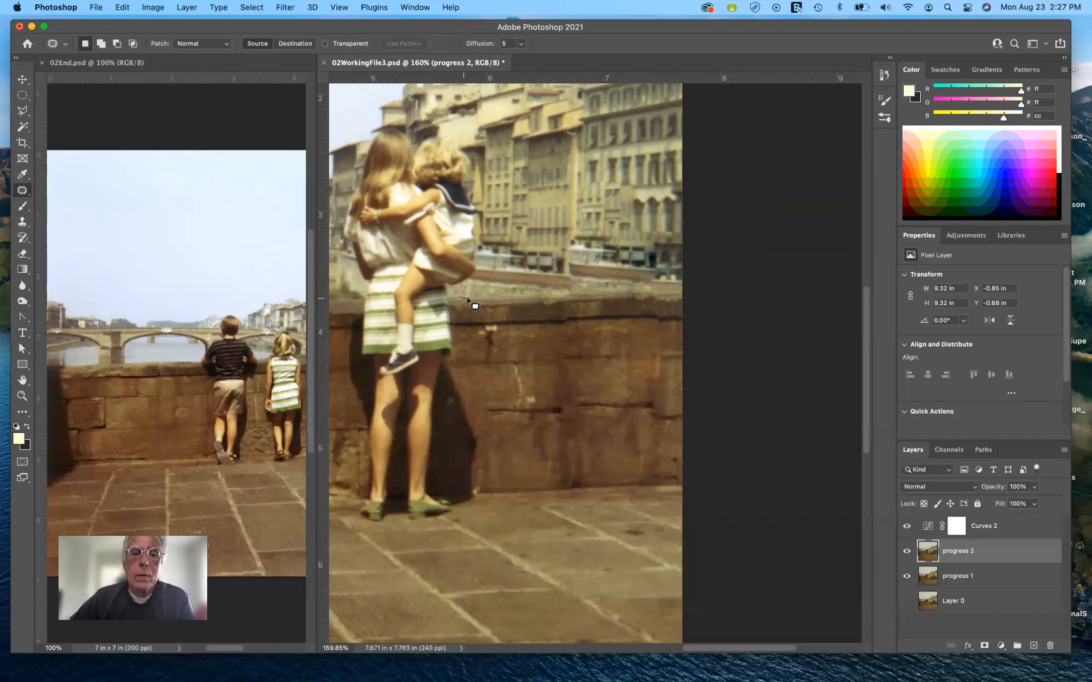
{"action": "left_click_drag", "start_coordinate": [460, 297], "coordinate": [463, 329]}
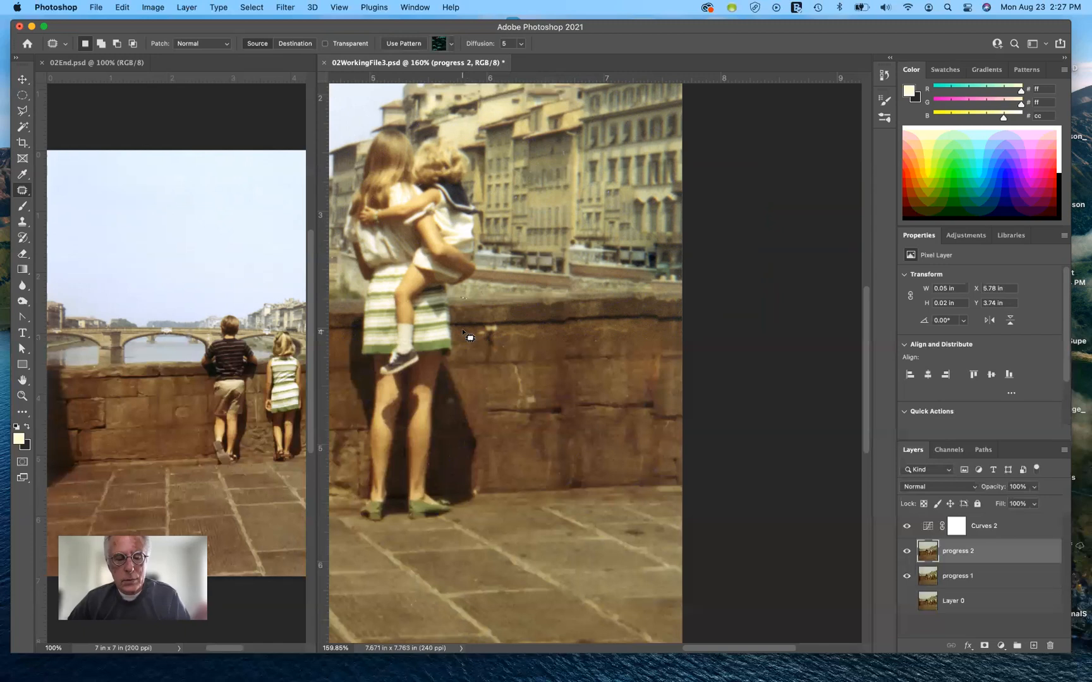
{"action": "key", "text": "super+d"}
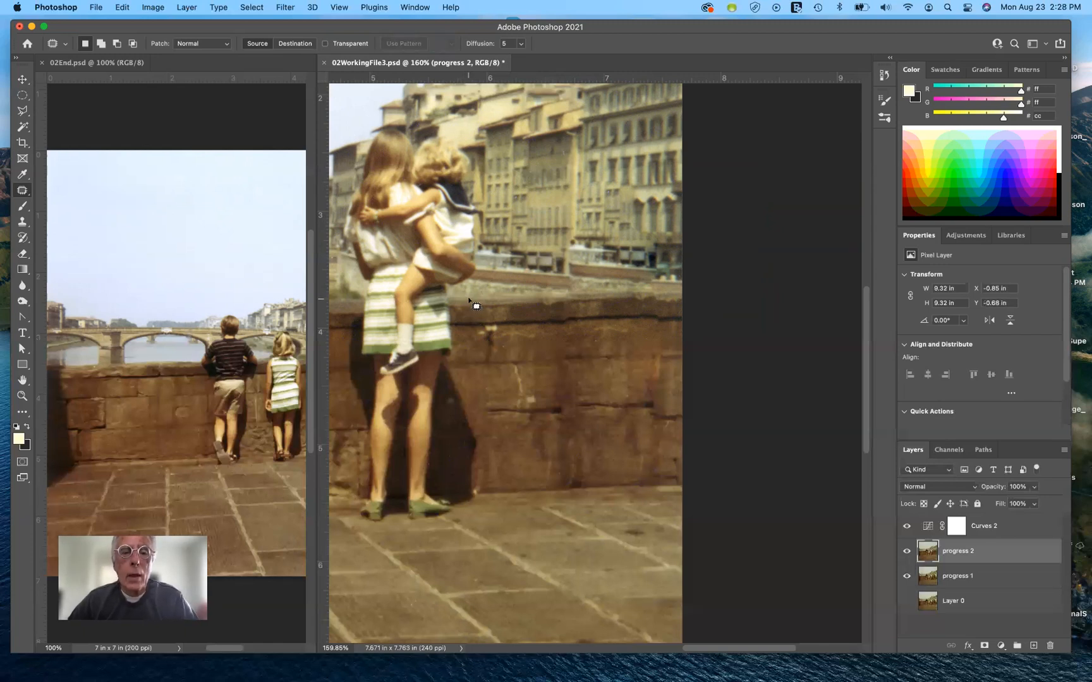
{"action": "mouse_move", "coordinate": [471, 298]}
{"action": "left_mouse_down"}
{"action": "mouse_move", "coordinate": [562, 294]}
{"action": "mouse_move", "coordinate": [568, 321]}
{"action": "mouse_move", "coordinate": [562, 332]}
{"action": "mouse_move", "coordinate": [472, 329]}
{"action": "mouse_move", "coordinate": [450, 313]}
{"action": "mouse_move", "coordinate": [472, 297]}
{"action": "left_mouse_up"}
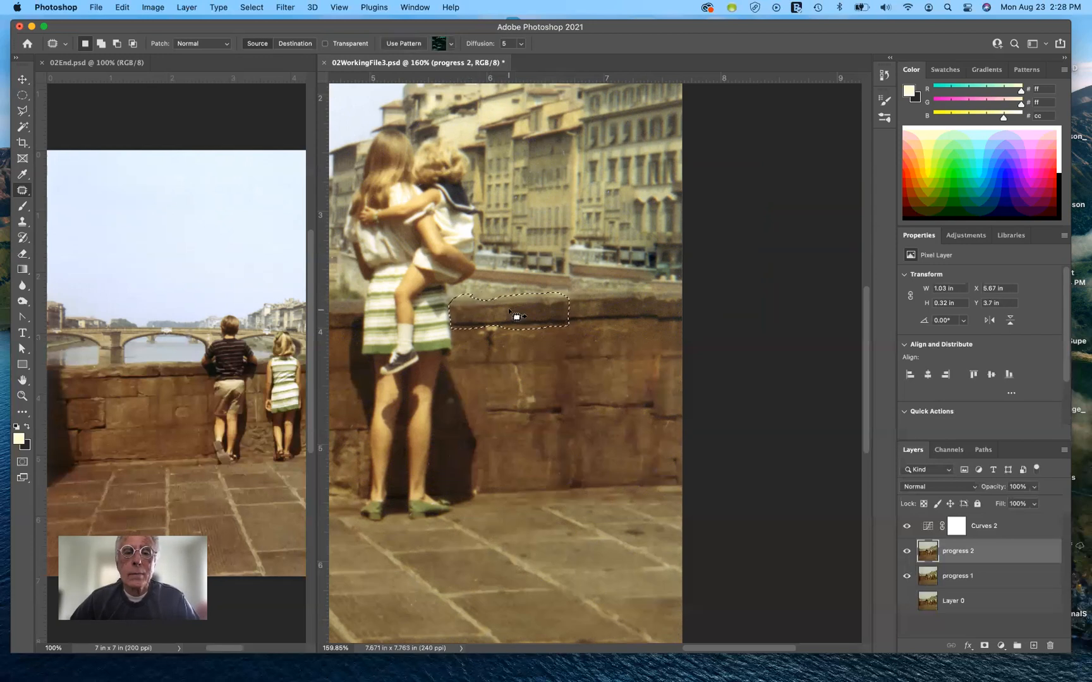
{"action": "left_click_drag", "start_coordinate": [548, 310], "coordinate": [612, 308]}
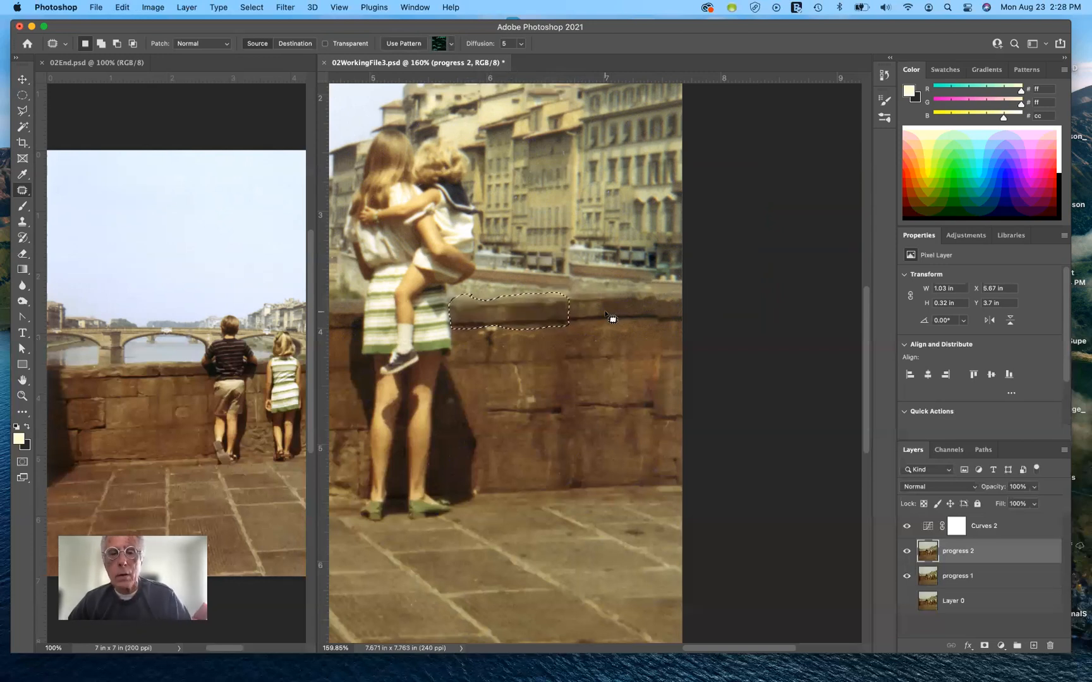
{"action": "key", "text": "super+d"}
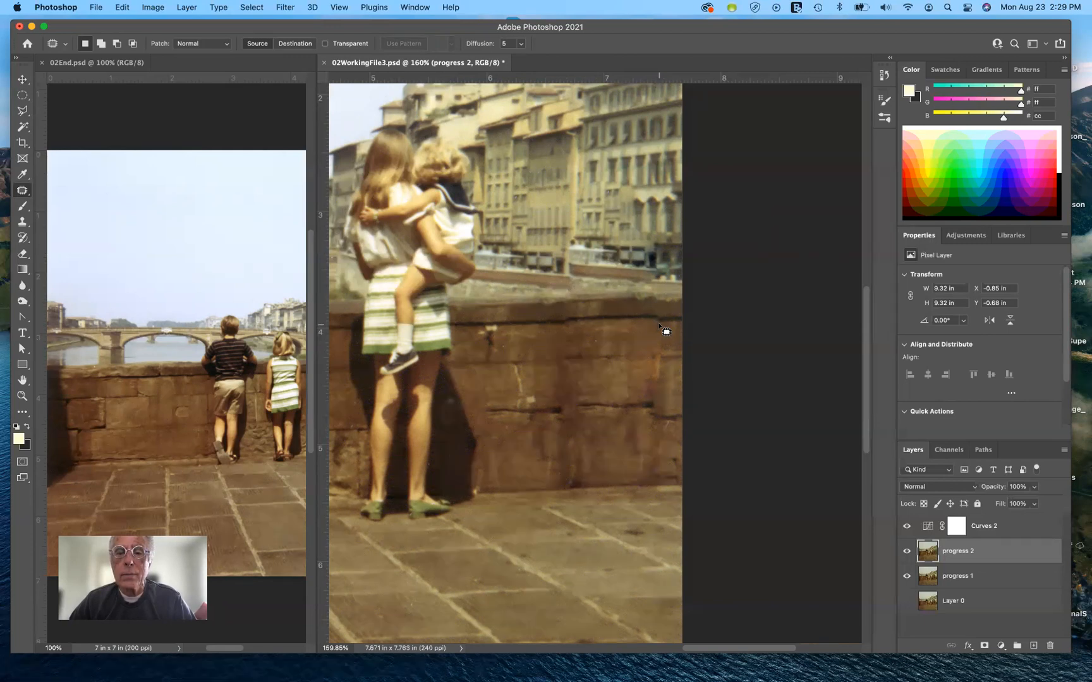
- Patch a strip about 0.82 by 0.35 in along the wall's top edge near the photo's right side with wall from farther left, then deselect
{"action": "mouse_move", "coordinate": [658, 322]}
{"action": "left_mouse_down"}
{"action": "mouse_move", "coordinate": [645, 289]}
{"action": "mouse_move", "coordinate": [563, 294]}
{"action": "mouse_move", "coordinate": [564, 324]}
{"action": "mouse_move", "coordinate": [660, 323]}
{"action": "left_mouse_up"}
{"action": "left_click_drag", "start_coordinate": [597, 309], "coordinate": [529, 310]}
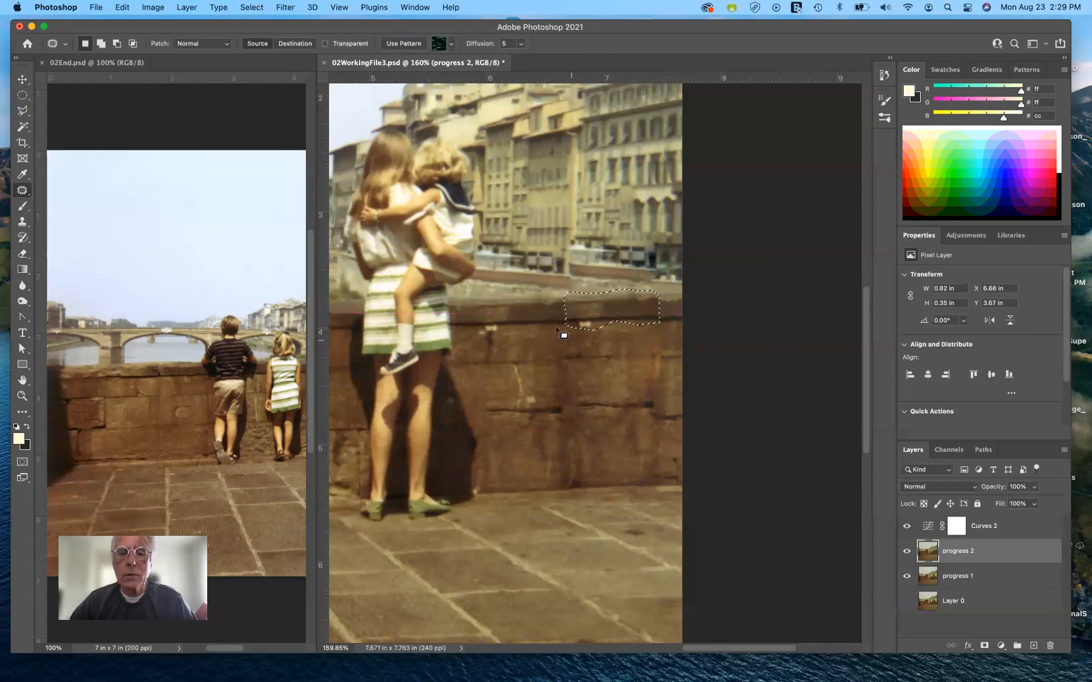
{"action": "key", "text": "super+d"}
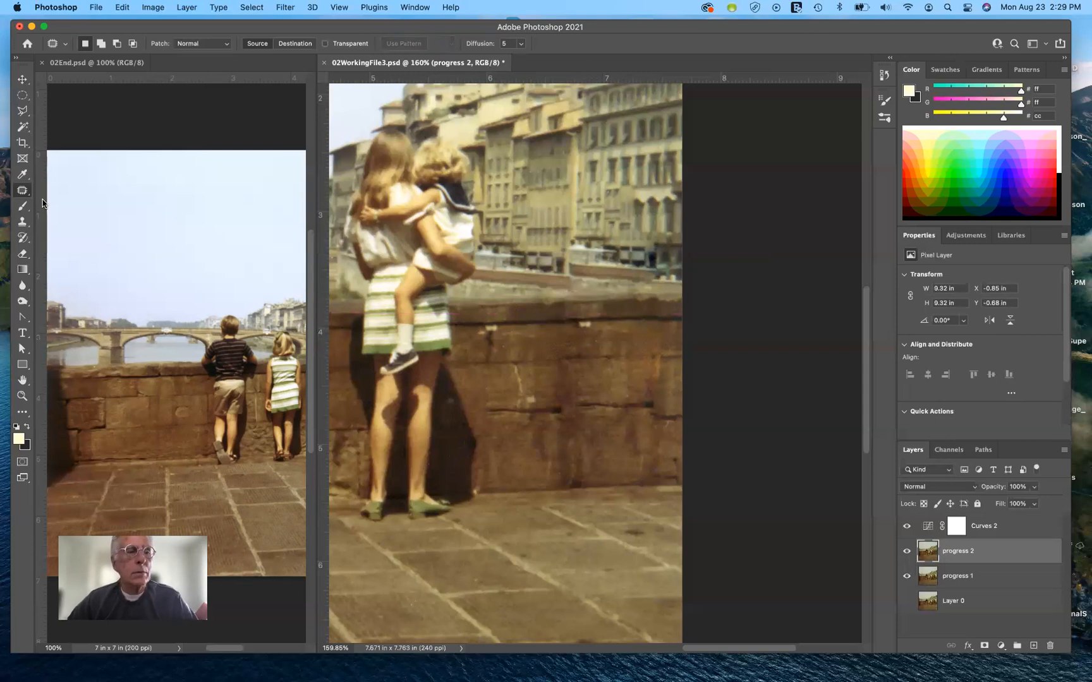
- Heal the leftover dark mark just below the wall's patched top edge with the Spot Healing Brush
{"action": "right_click", "coordinate": [22, 192]}
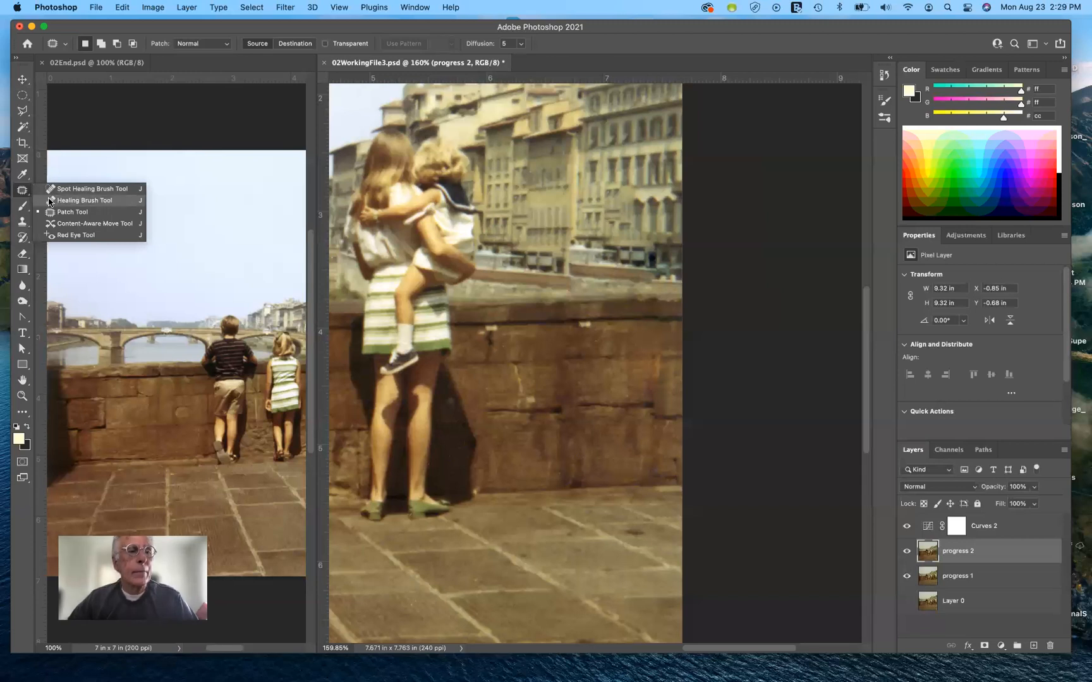
{"action": "left_click", "coordinate": [51, 201]}
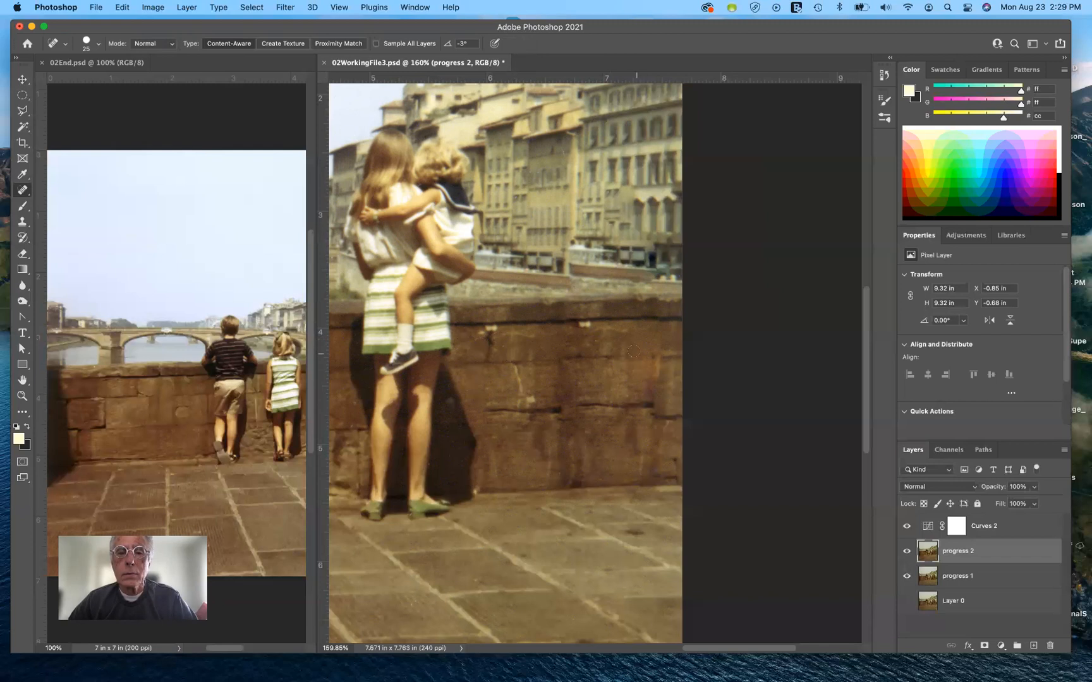
{"action": "left_click", "coordinate": [585, 326]}
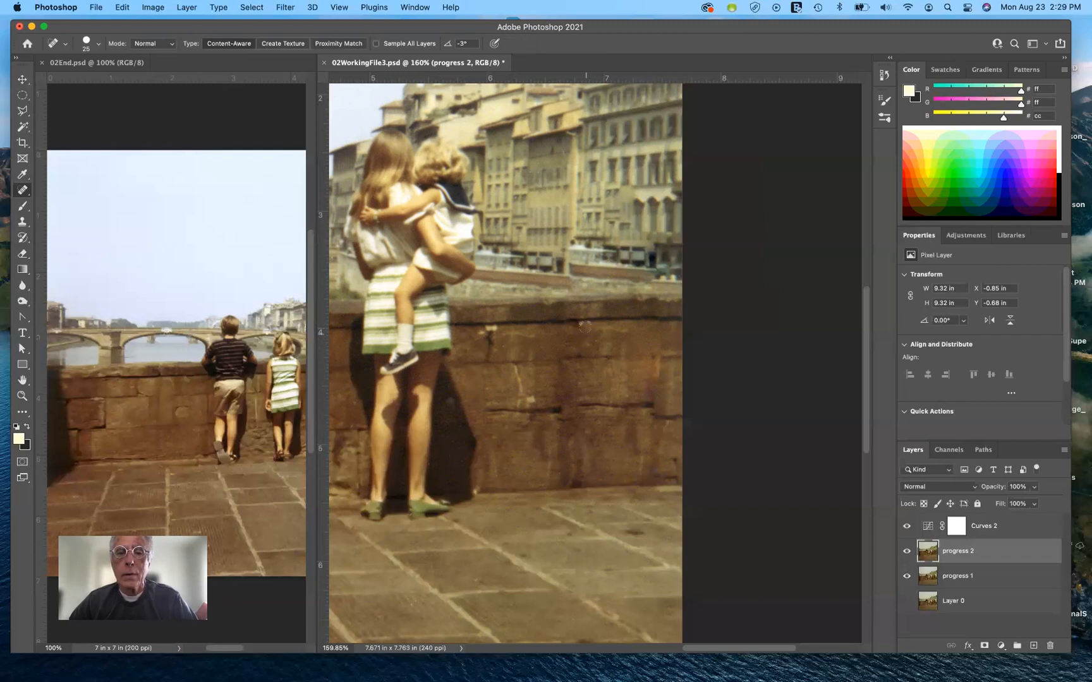
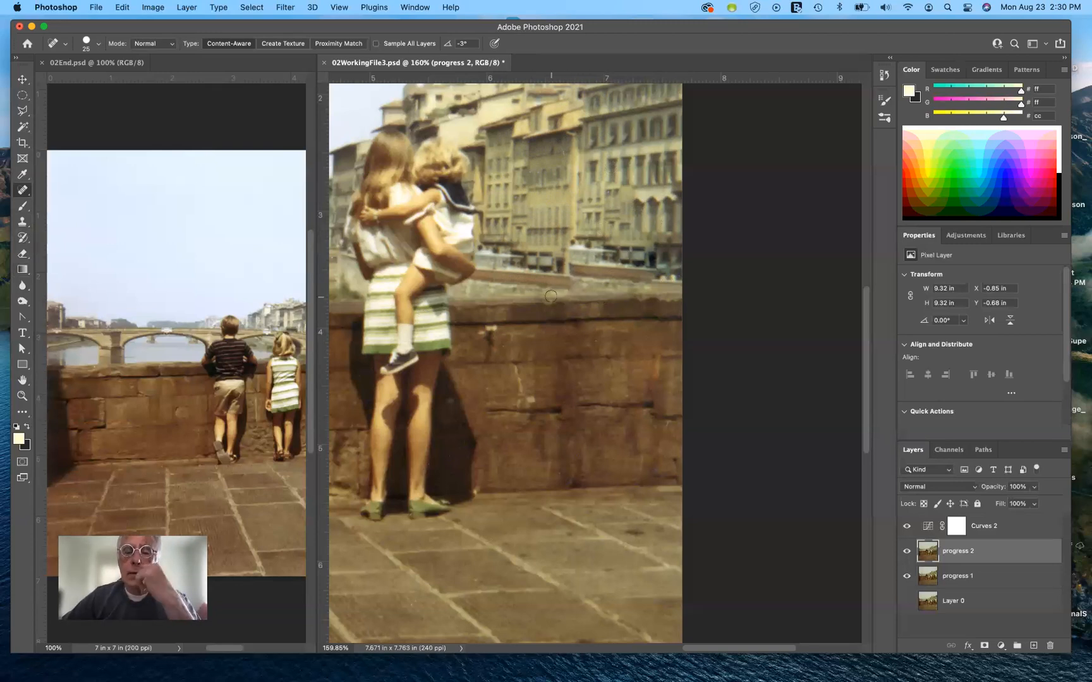
- Set up the Clone Stamp with a 35 px brush for the arched windows in the building on the far right
{"action": "scroll", "coordinate": [551, 296], "scroll_direction": "up", "scroll_amount": 5}
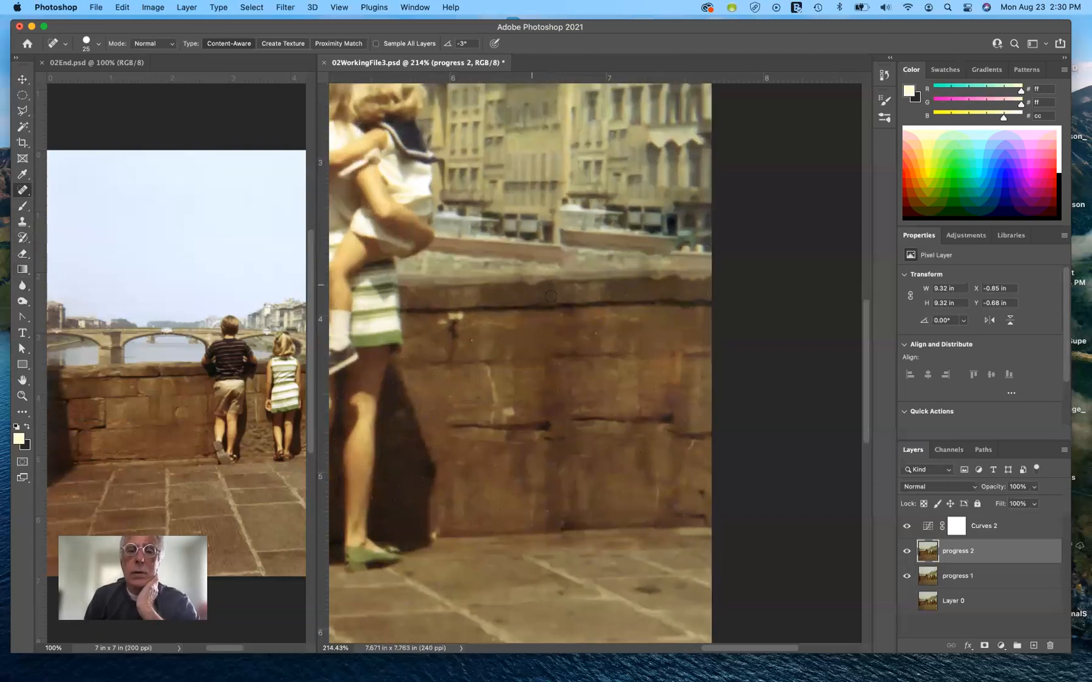
{"action": "scroll", "coordinate": [551, 296], "scroll_direction": "up", "scroll_amount": 8}
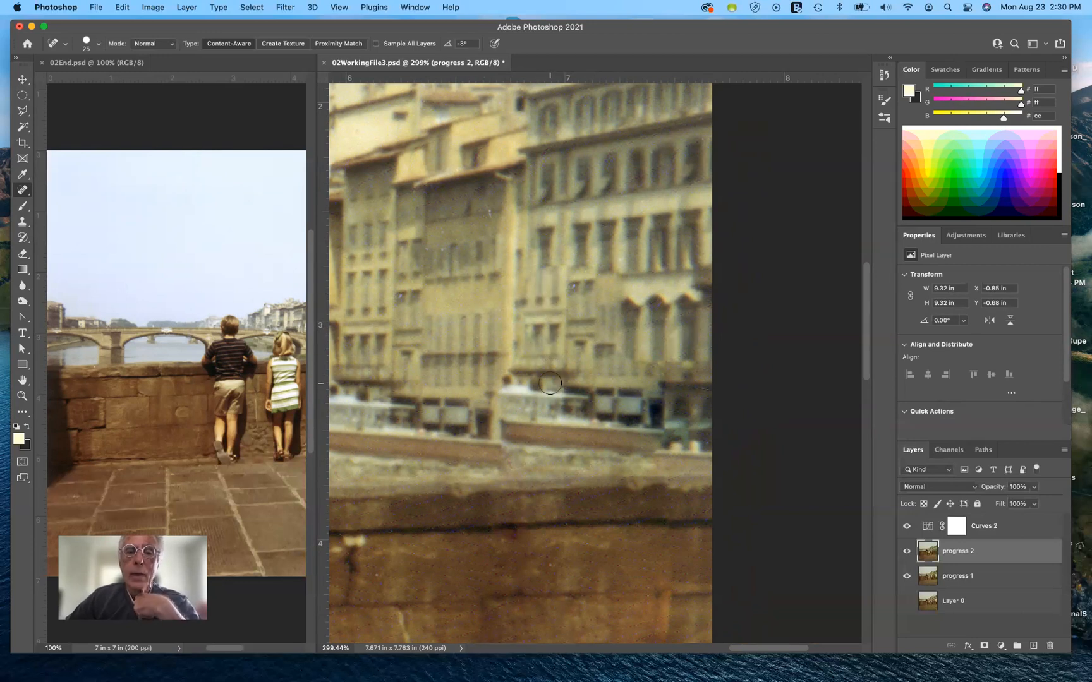
{"action": "left_click", "coordinate": [661, 301]}
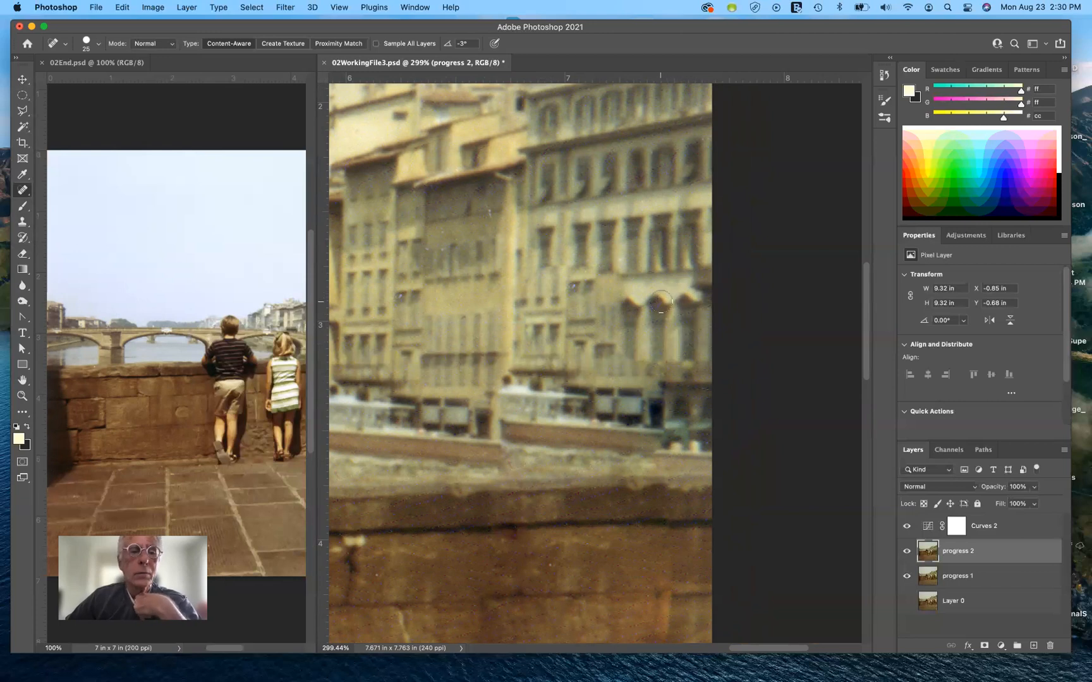
{"action": "left_click", "coordinate": [22, 223]}
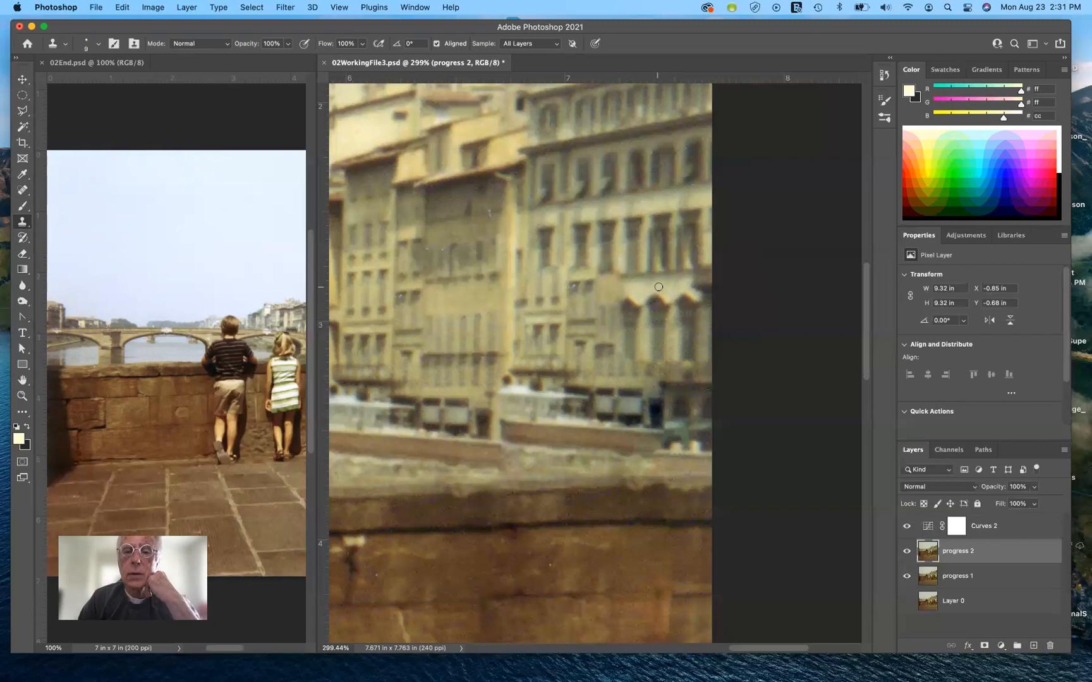
{"action": "key", "text": "bracketright"}
{"action": "key", "text": "bracketright"}
{"action": "key", "text": "bracketright"}
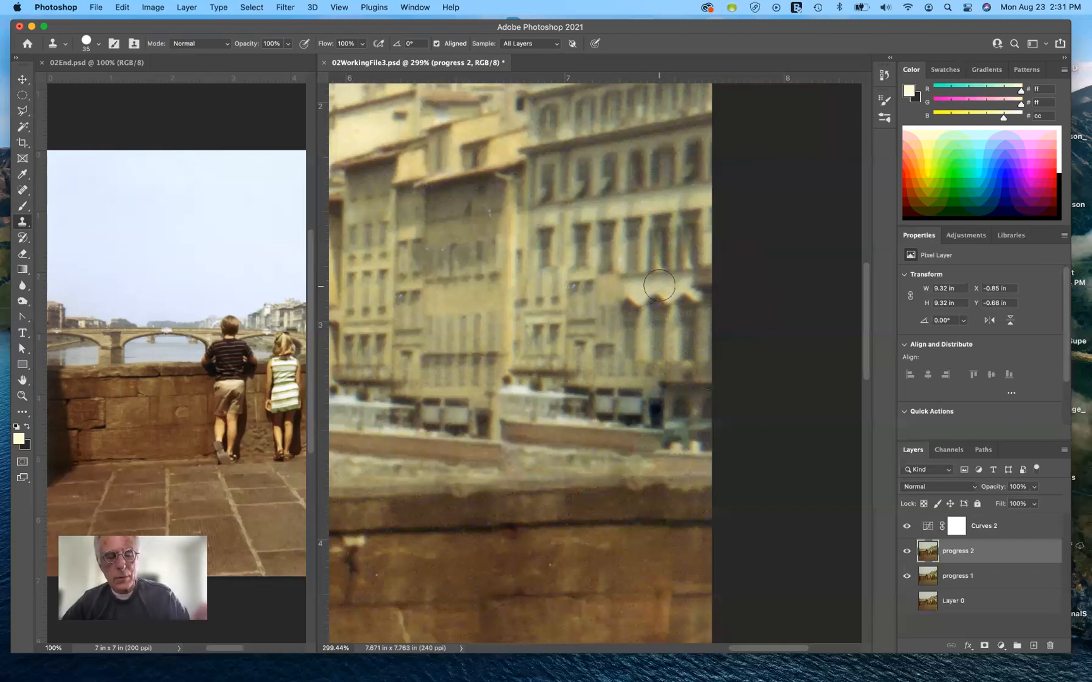
- Try to clone an arched window top onto the blank facade to its left, then undo the stamp
{"action": "key", "text": "alt"}
{"action": "key", "text": "alt"}
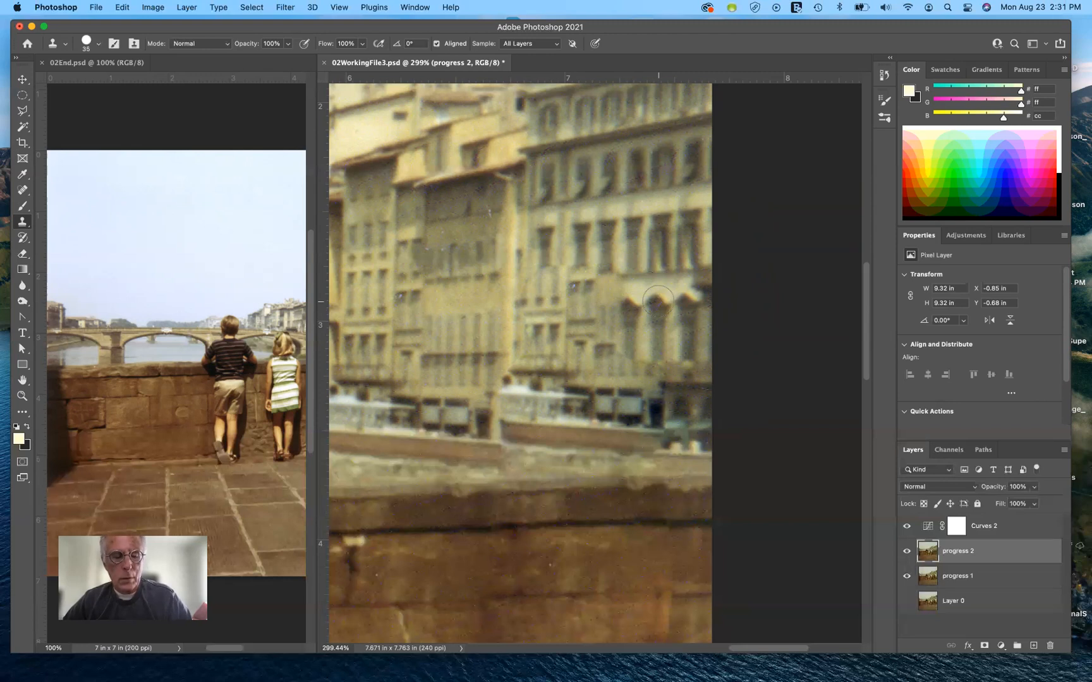
{"action": "key", "text": "alt"}
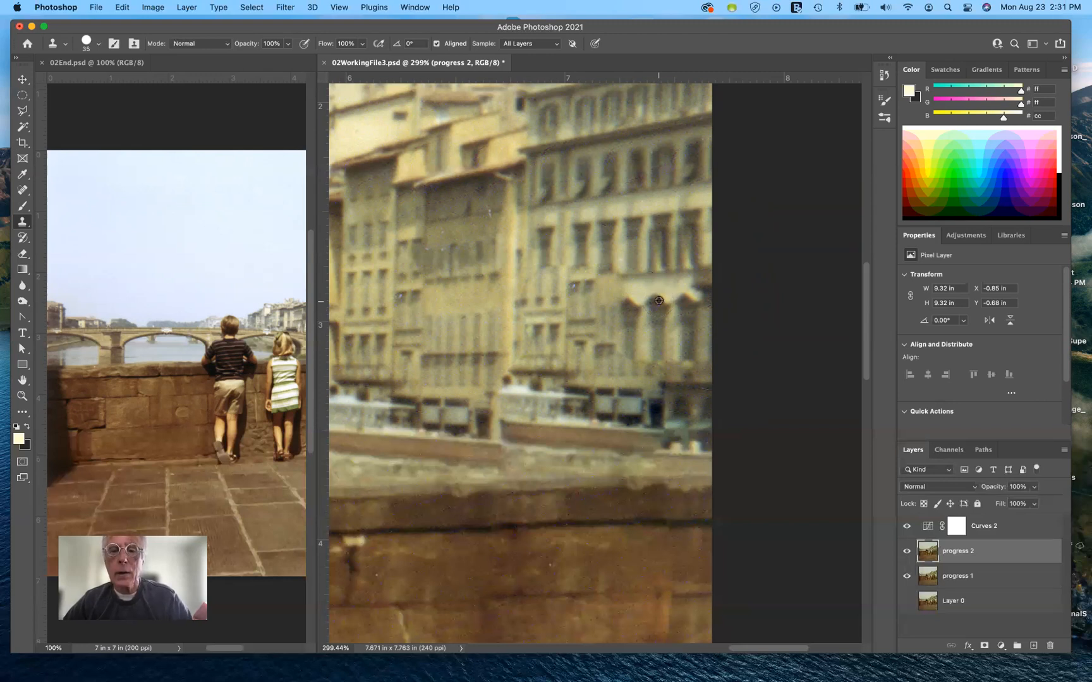
{"action": "left_click", "coordinate": [659, 300], "text": "alt"}
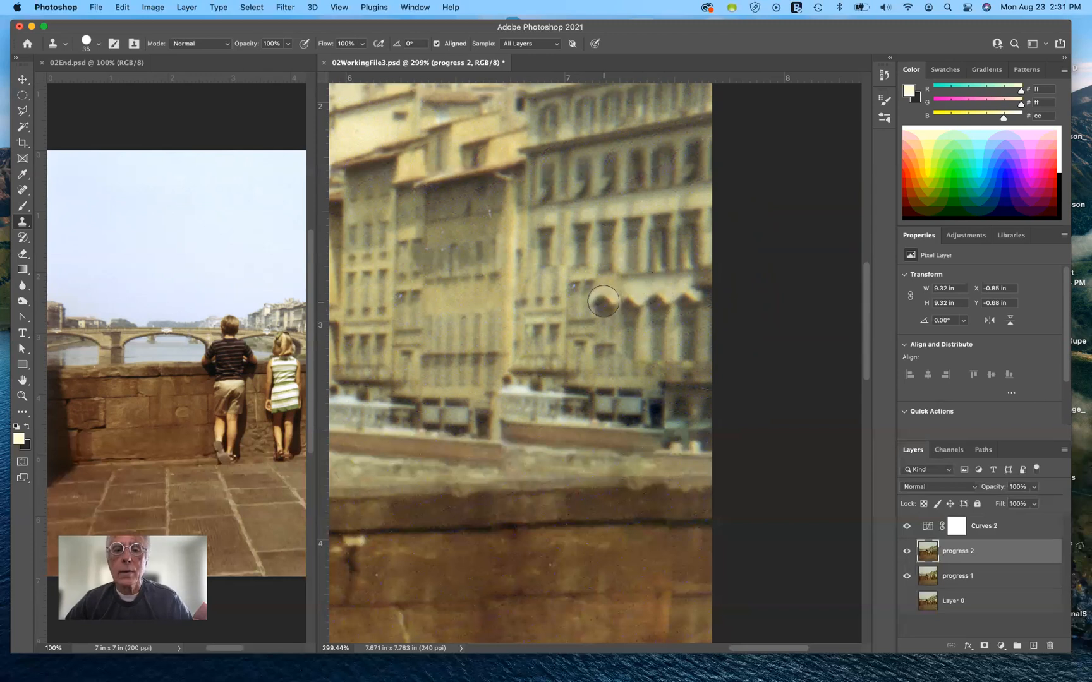
{"action": "left_click", "coordinate": [604, 292]}
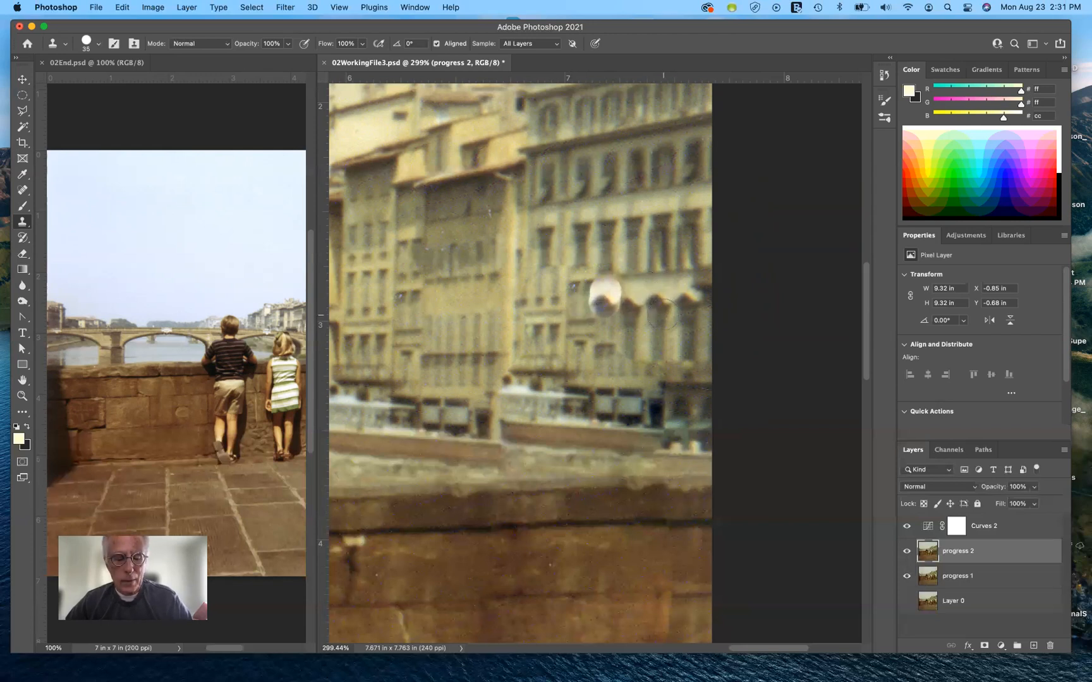
{"action": "key", "text": "super+z"}
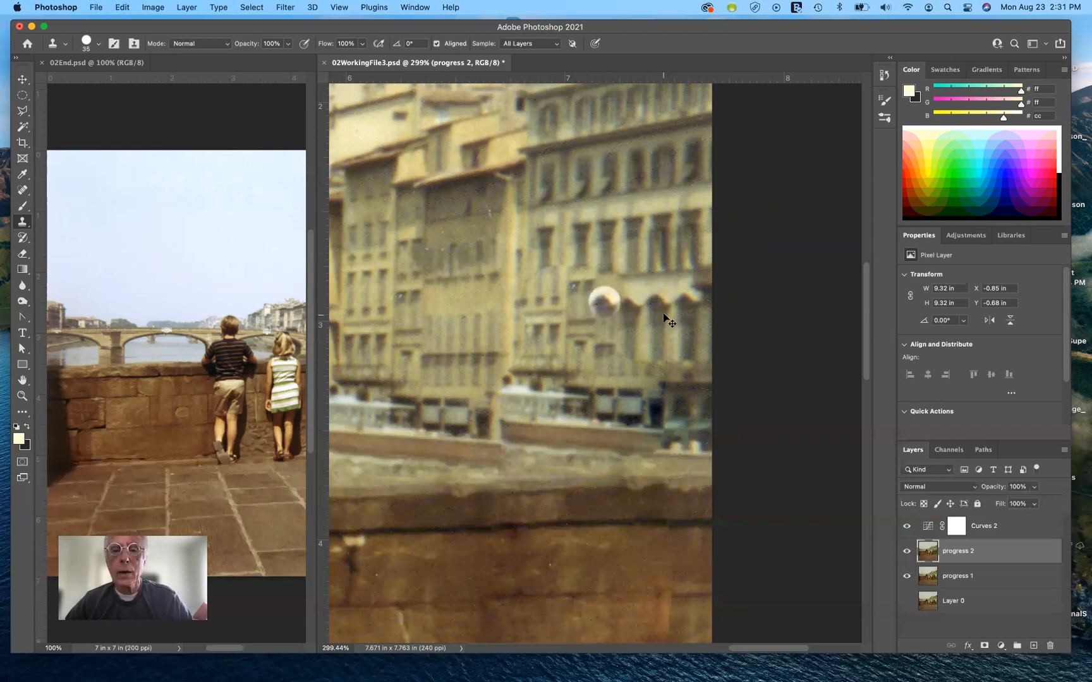
{"action": "key", "text": "super+z"}
{"action": "left_click", "coordinate": [648, 301]}
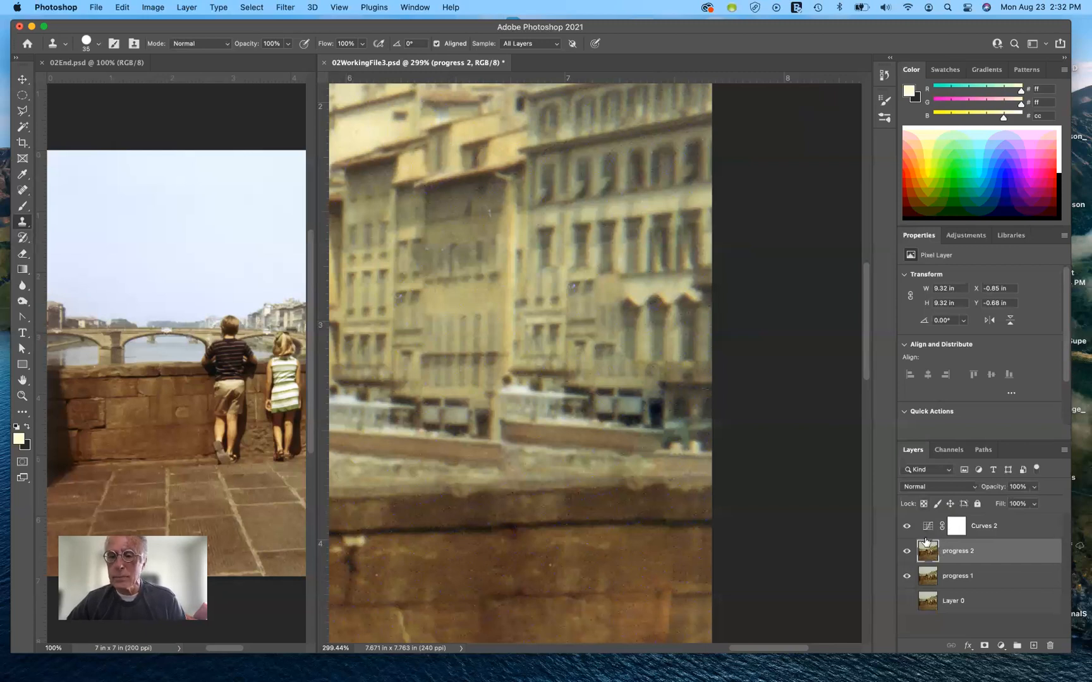
- Hide the progress 1 layer and try a 25 px Clone Stamp brush sampled just above the leftmost arched window
{"action": "left_click", "coordinate": [907, 576]}
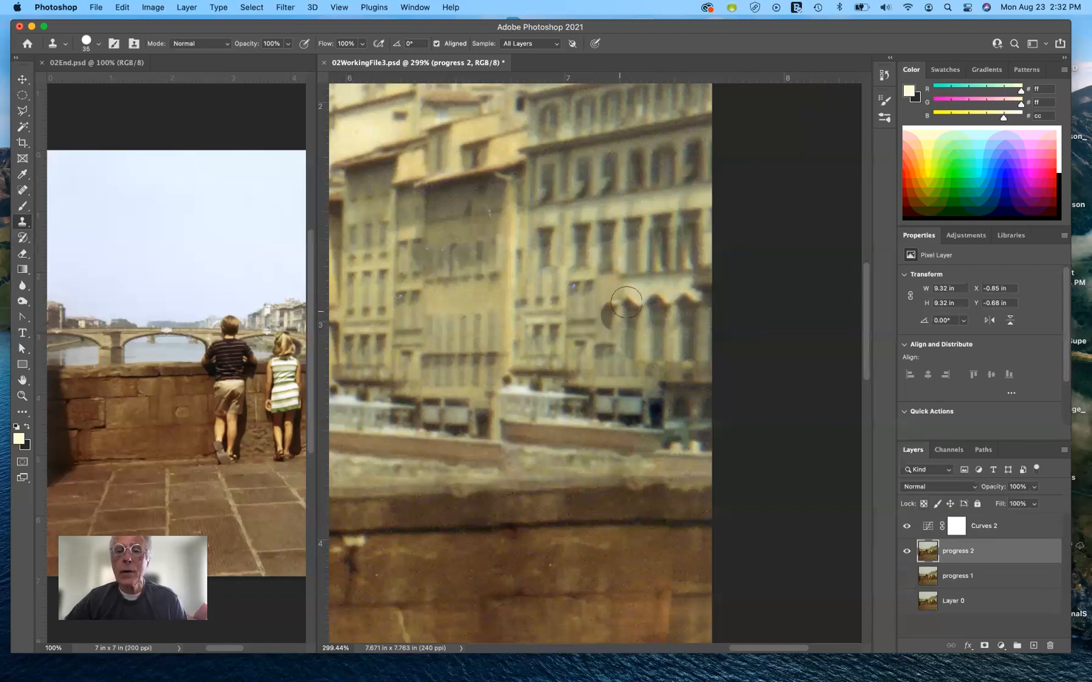
{"action": "key", "text": "bracketleft"}
{"action": "key", "text": "bracketleft"}
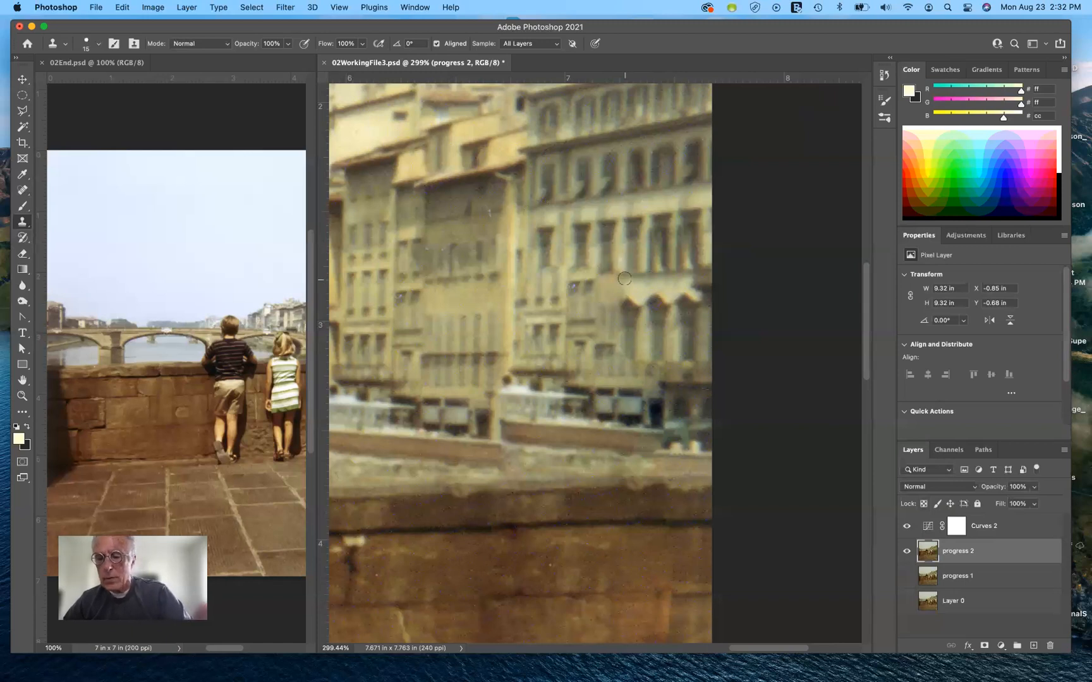
{"action": "key", "text": "bracketright"}
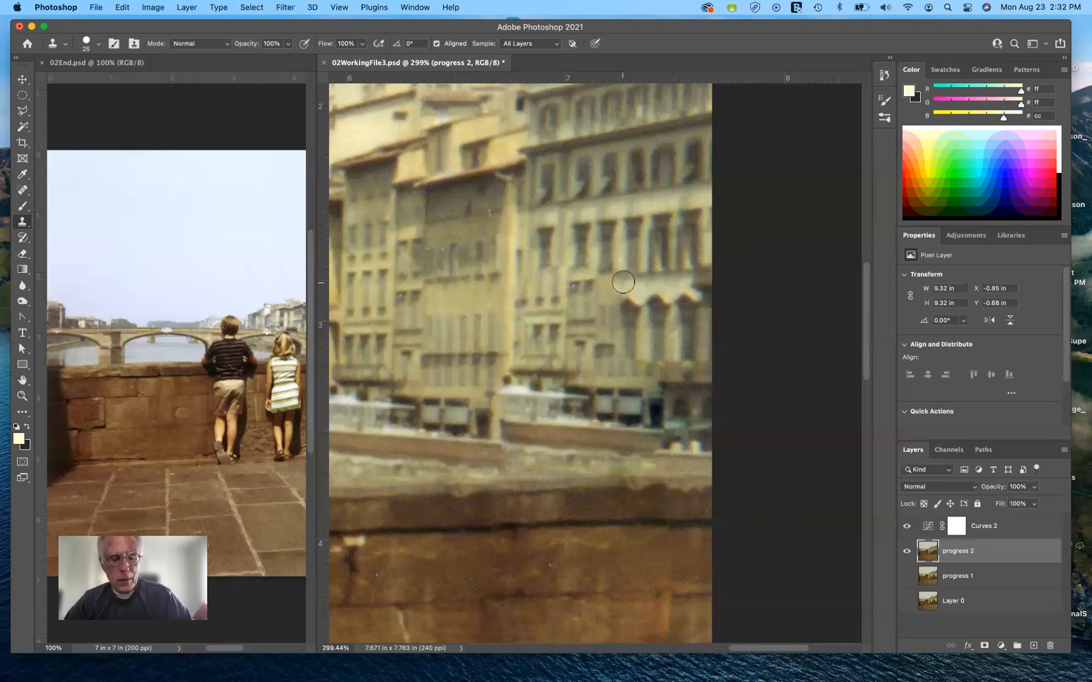
{"action": "left_click", "coordinate": [623, 282], "text": "alt"}
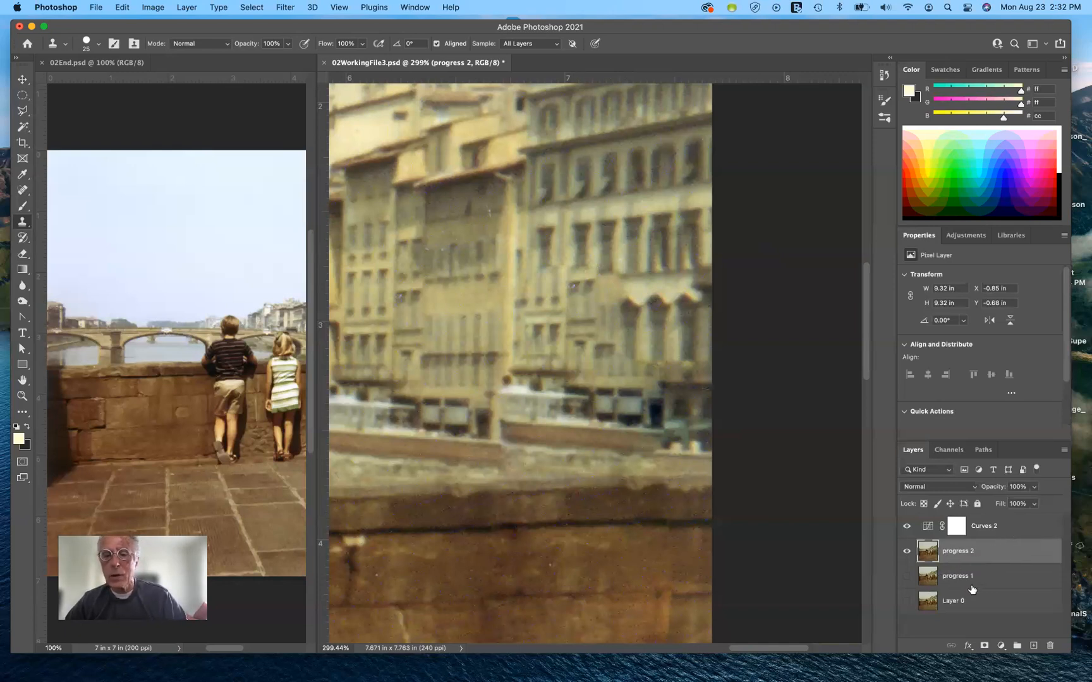
- Merge the Curves 2 and progress 2 layers, and show progress 1 to compare it with the merged layer
{"action": "left_click", "coordinate": [1028, 530], "text": "shift"}
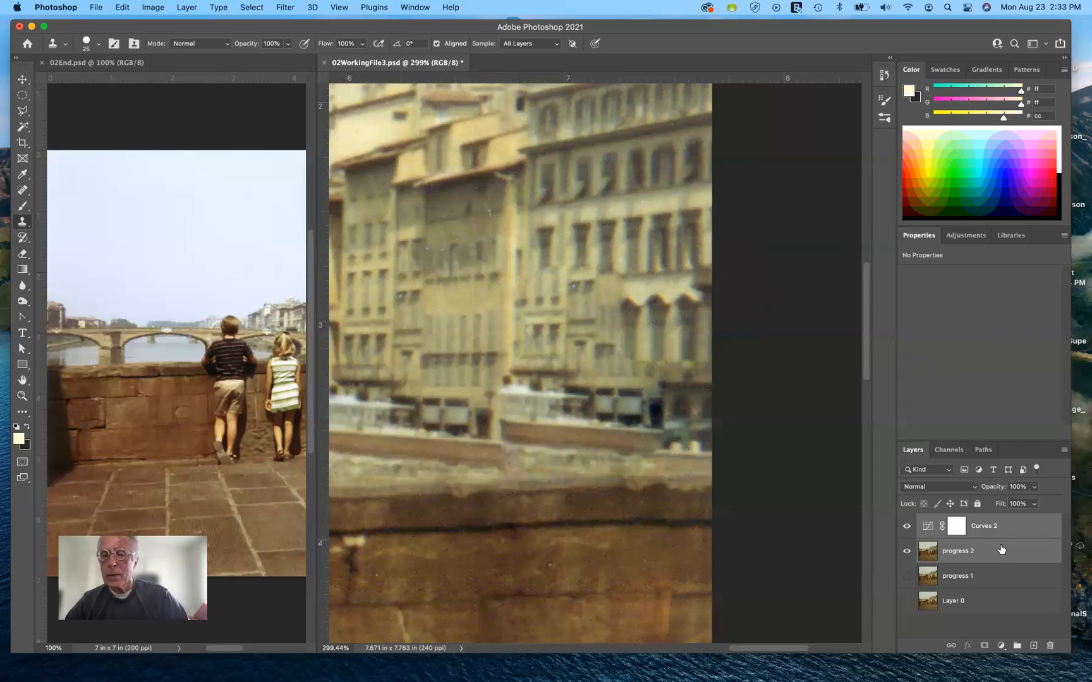
{"action": "key", "text": "super+e"}
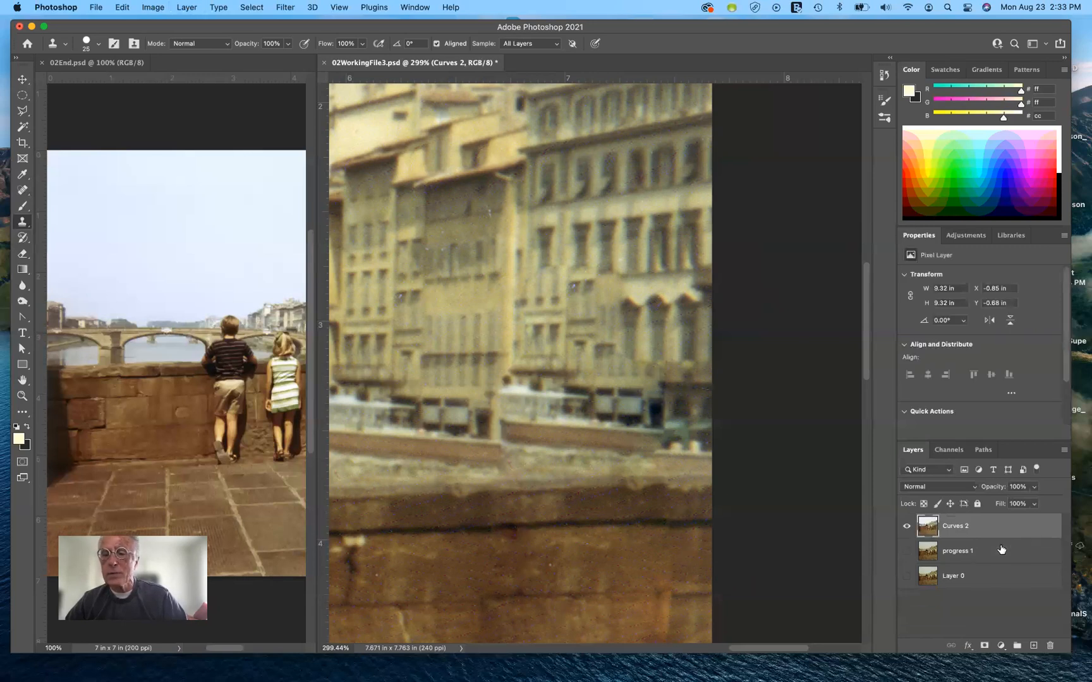
{"action": "left_click", "coordinate": [907, 552]}
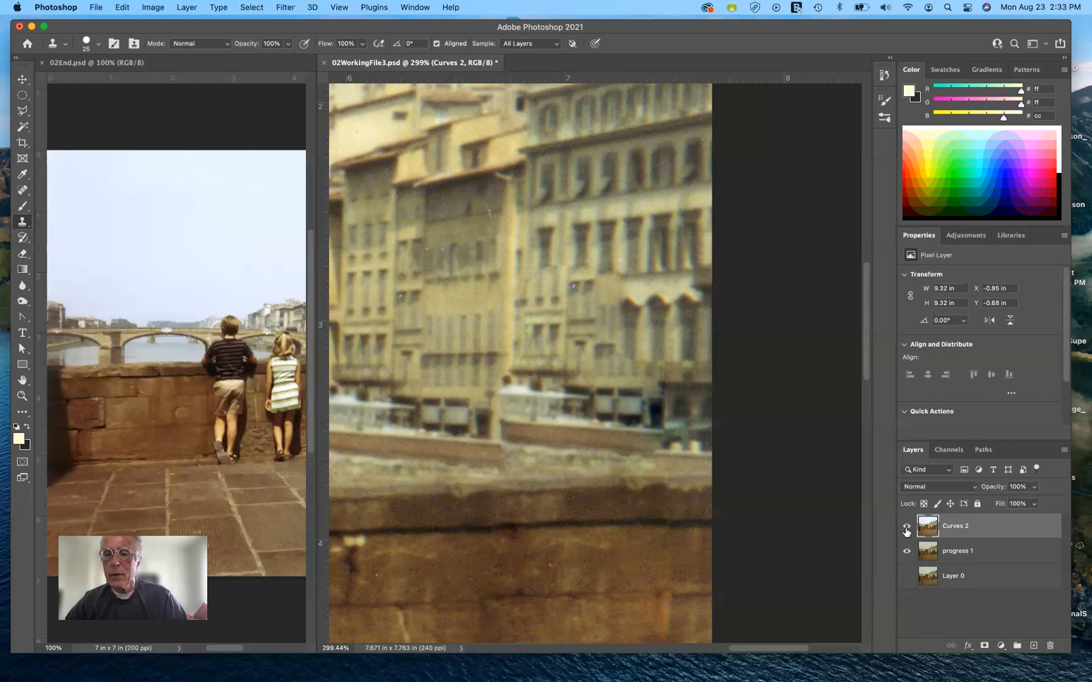
{"action": "left_click", "coordinate": [907, 527]}
{"action": "left_click", "coordinate": [907, 532]}
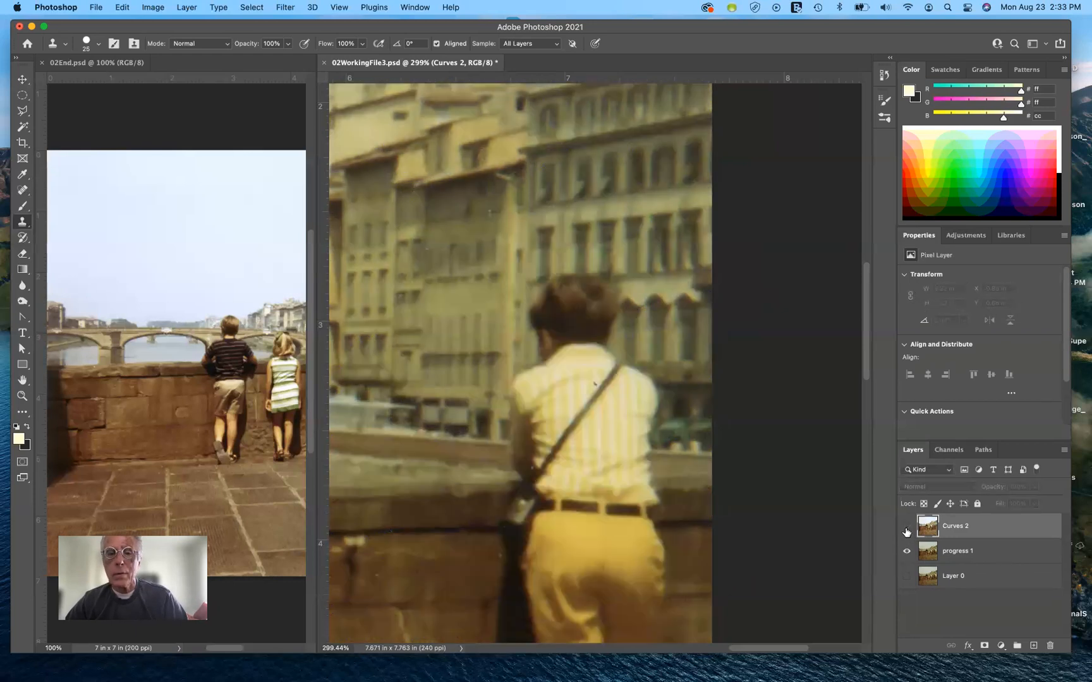
{"action": "left_click", "coordinate": [907, 530]}
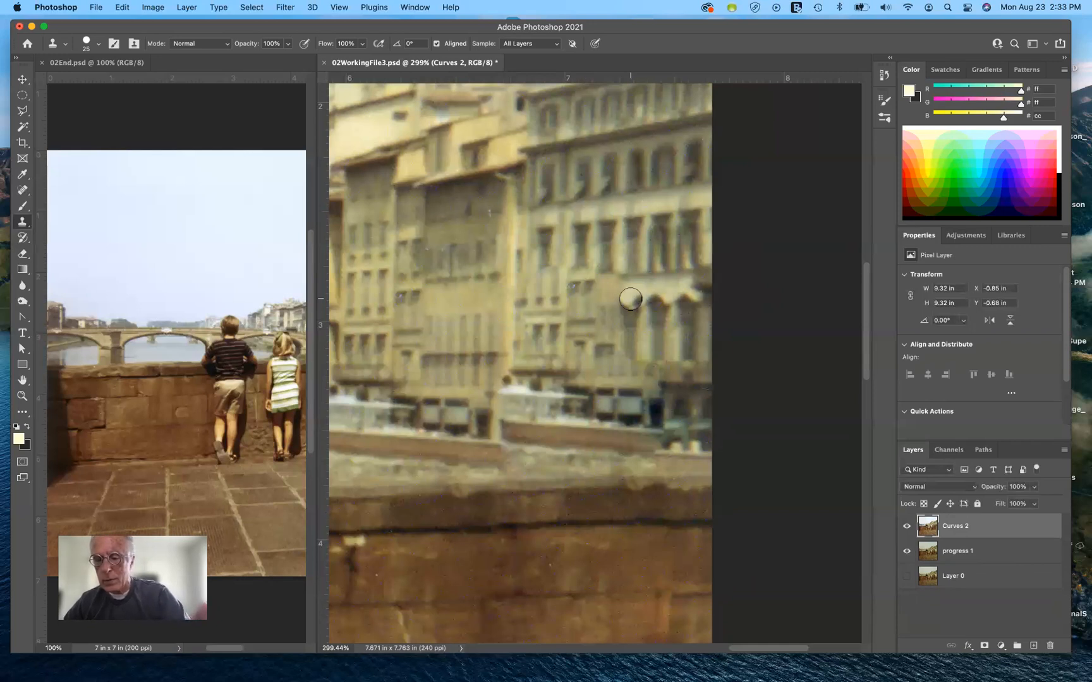
- Enlarge the Clone Stamp brush to 40 px, undo the trial stamps, and sample the top of the leftmost arched window
{"action": "key", "text": "bracketright"}
{"action": "key", "text": "bracketright"}
{"action": "key", "text": "bracketright"}
{"action": "left_click", "coordinate": [634, 314]}
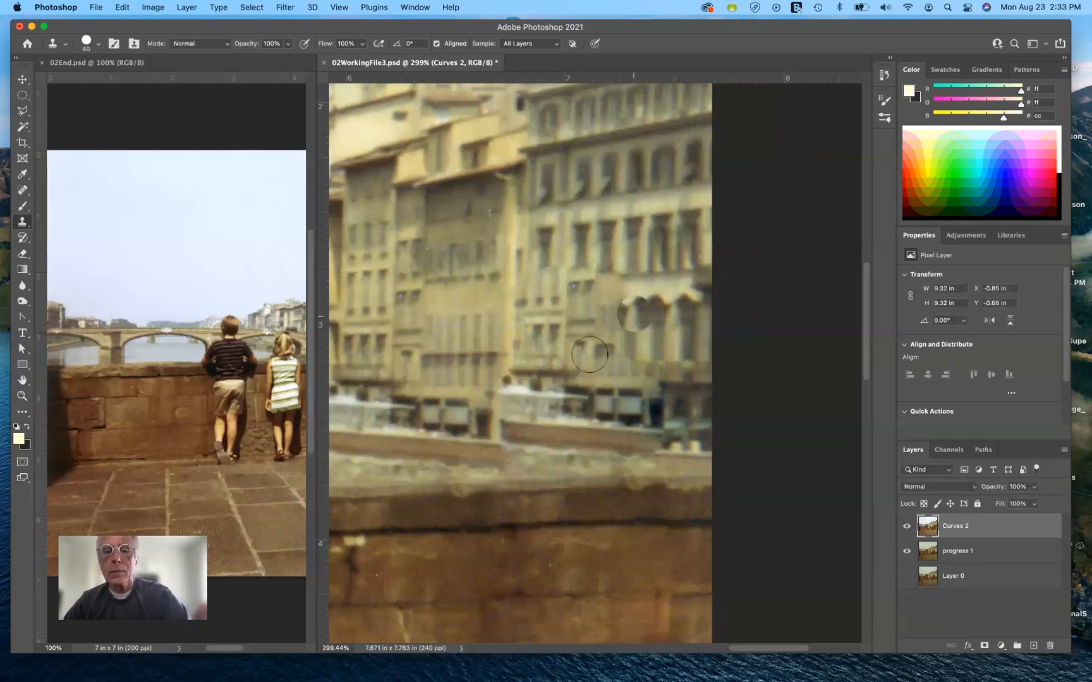
{"action": "left_click", "coordinate": [631, 329]}
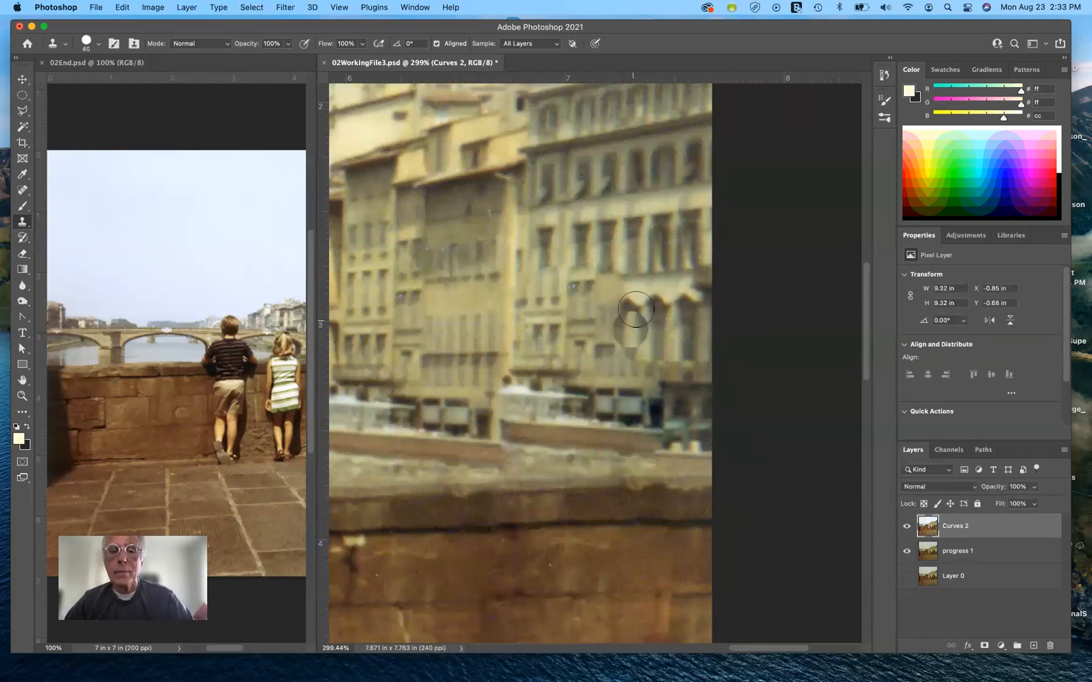
{"action": "key", "text": "super+z"}
{"action": "key", "text": "super+z"}
{"action": "left_click", "coordinate": [628, 301], "text": "alt"}
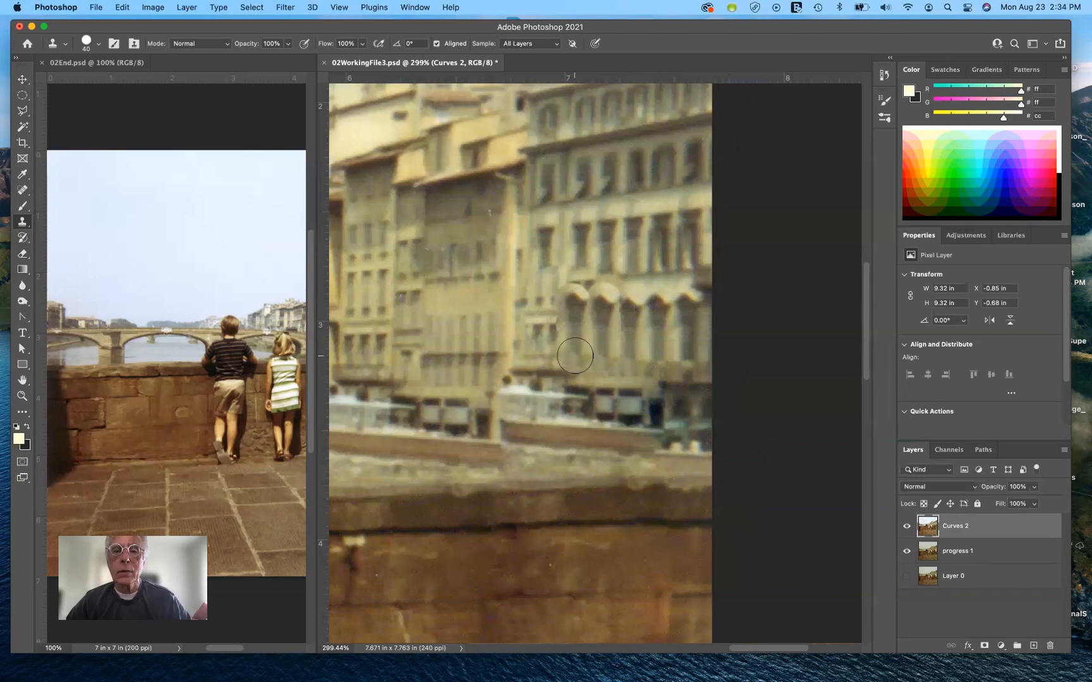
- Try to extend the row of arched windows leftward with the Clone Stamp, then undo the strokes and keep the merged layer visible
{"action": "left_click_drag", "start_coordinate": [574, 362], "coordinate": [544, 292]}
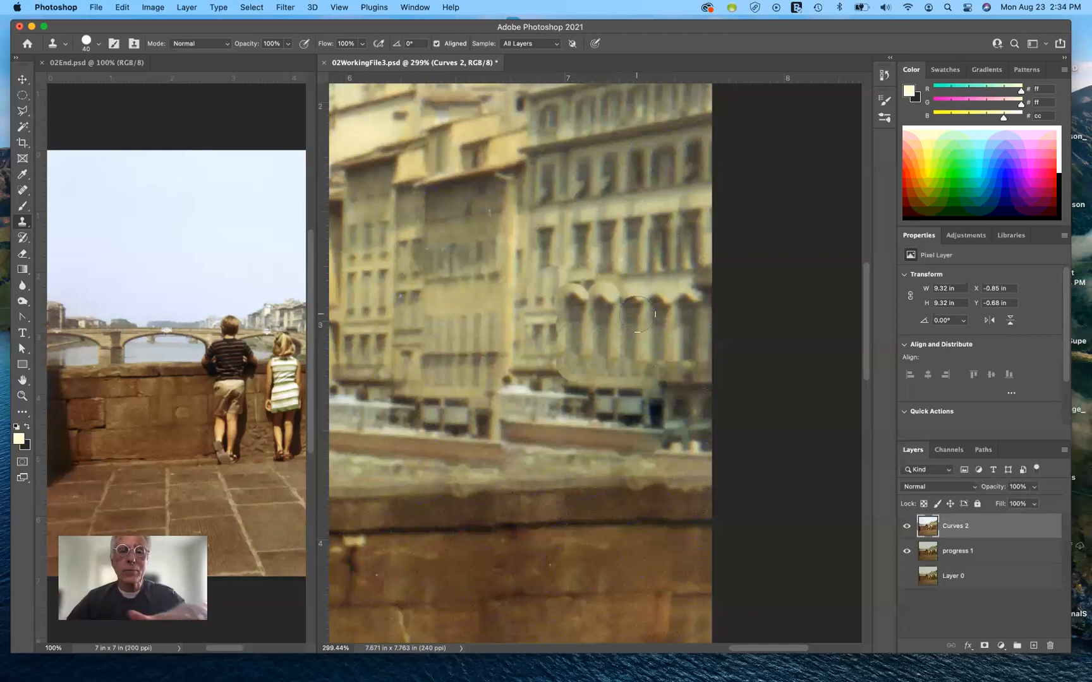
{"action": "key", "text": "super+z"}
{"action": "key", "text": "super+z"}
{"action": "key", "text": "super+z"}
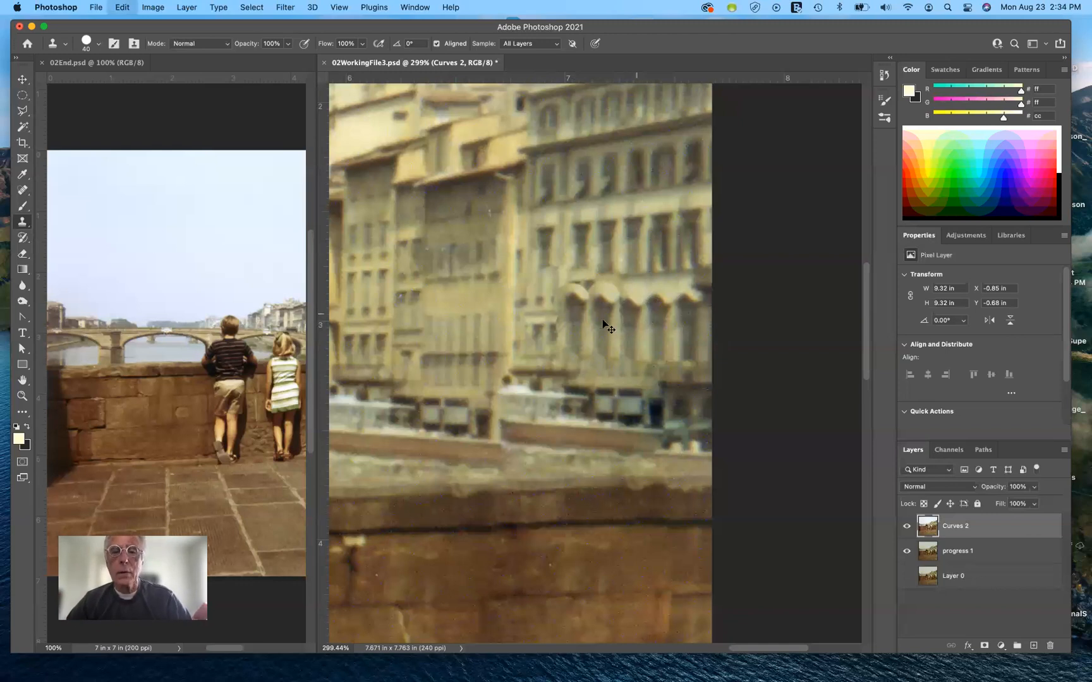
{"action": "key", "text": "super+z"}
{"action": "key", "text": "super+z"}
{"action": "key", "text": "super+z"}
{"action": "key", "text": "super+z"}
{"action": "key", "text": "super+z"}
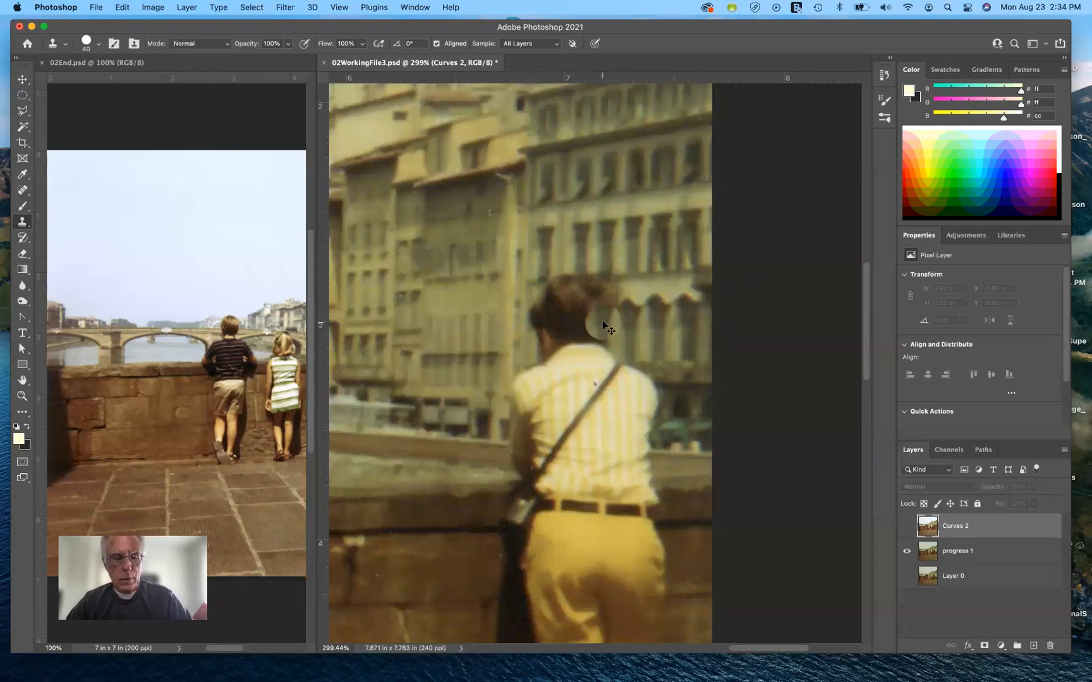
{"action": "key", "text": "super+shift+z"}
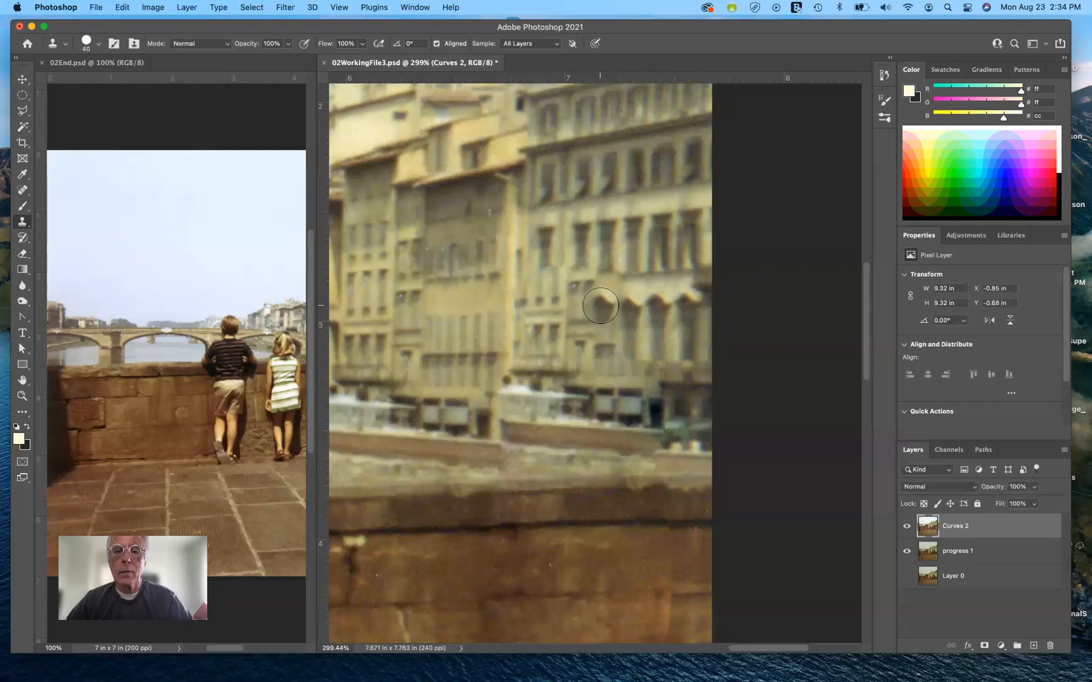
- Clone the arched windows leftward across the blank facade down to the boats with the 40 px brush
{"action": "left_click_drag", "start_coordinate": [600, 306], "coordinate": [604, 351]}
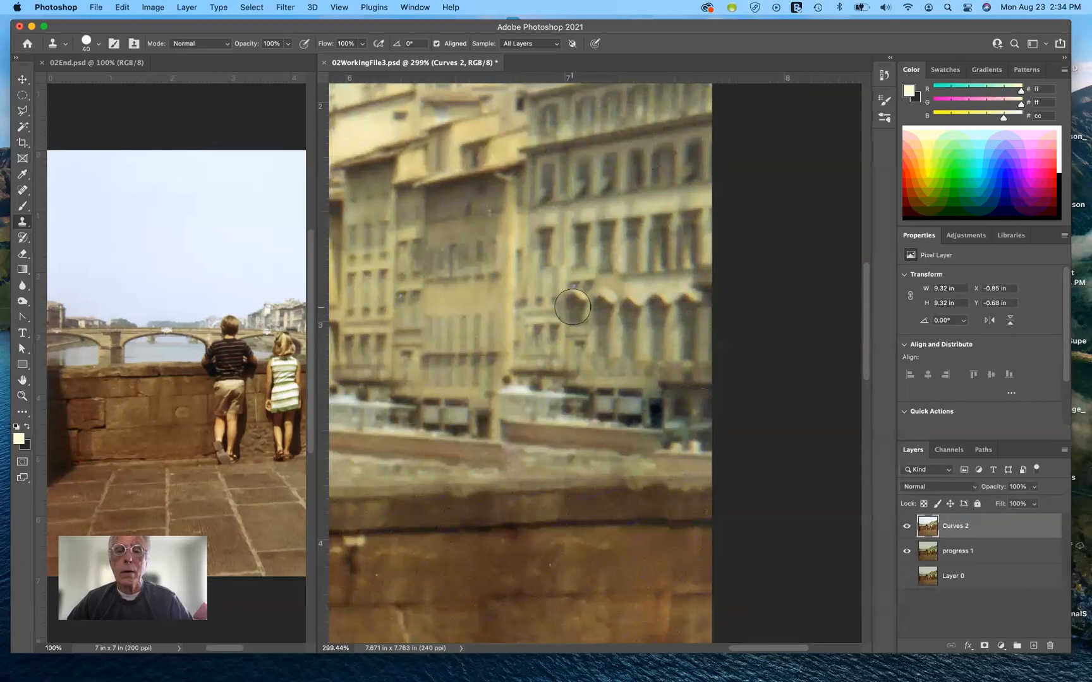
{"action": "mouse_move", "coordinate": [573, 307]}
{"action": "left_mouse_down"}
{"action": "mouse_move", "coordinate": [573, 363]}
{"action": "mouse_move", "coordinate": [549, 325]}
{"action": "mouse_move", "coordinate": [541, 332]}
{"action": "mouse_move", "coordinate": [556, 374]}
{"action": "left_mouse_up"}
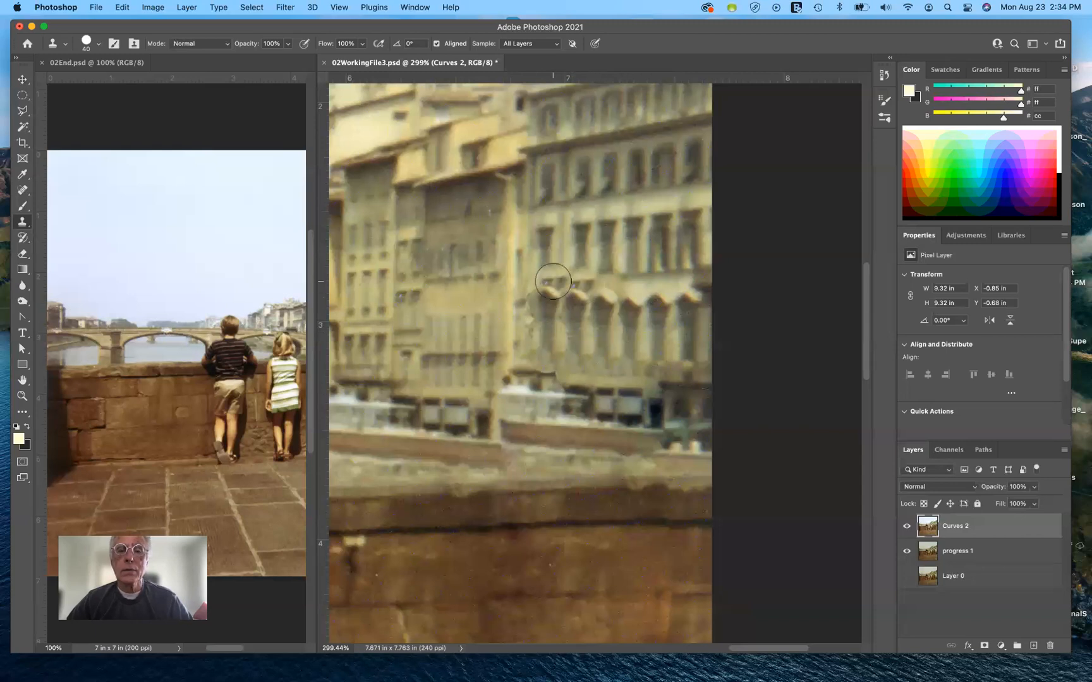
- Heal the blotches above the cloned arched windows with the Spot Healing Brush at 15 px
{"action": "key", "text": "bracketleft"}
{"action": "key", "text": "bracketleft"}
{"action": "key", "text": "bracketleft"}
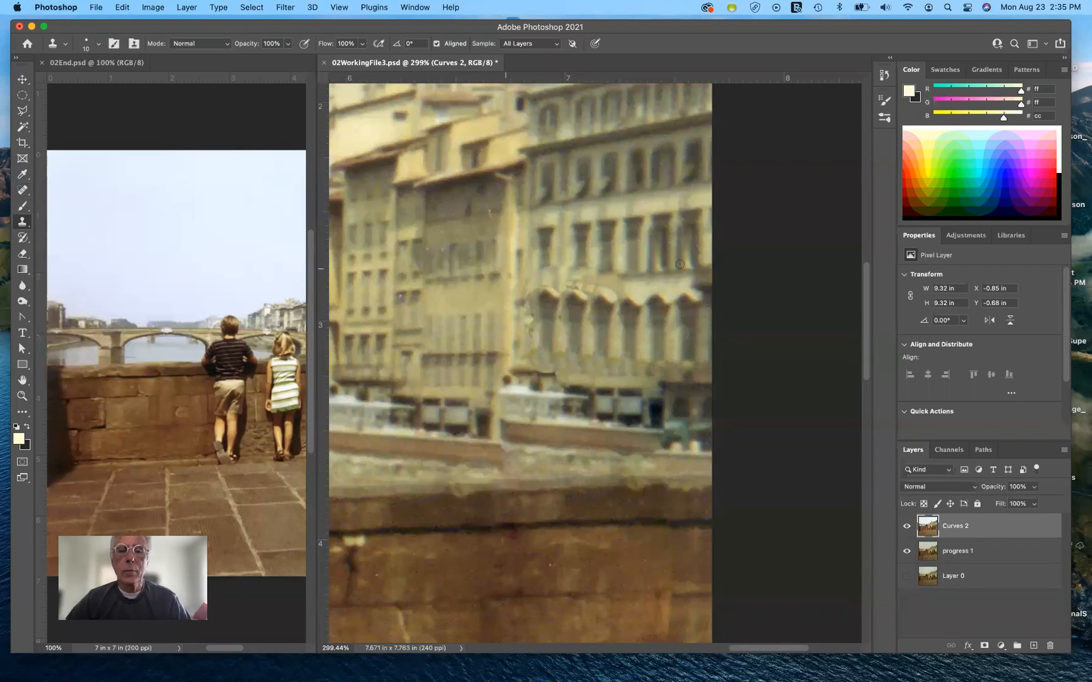
{"action": "left_click", "coordinate": [22, 190]}
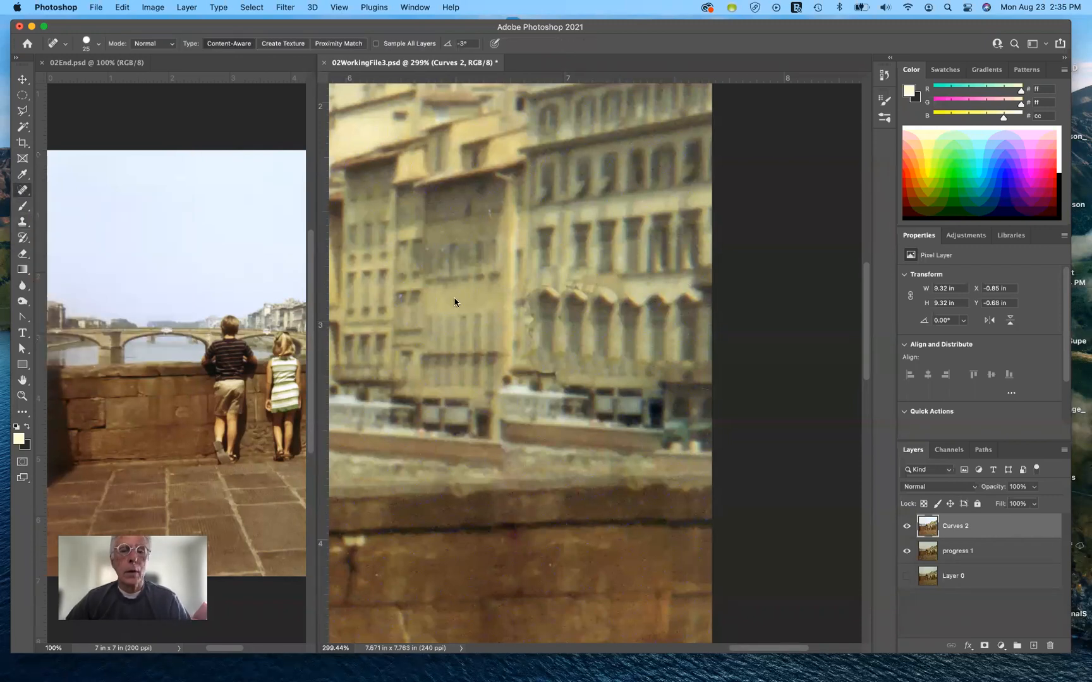
{"action": "key", "text": "bracketleft"}
{"action": "left_click", "coordinate": [603, 286]}
{"action": "left_click", "coordinate": [592, 285]}
{"action": "left_click", "coordinate": [578, 284]}
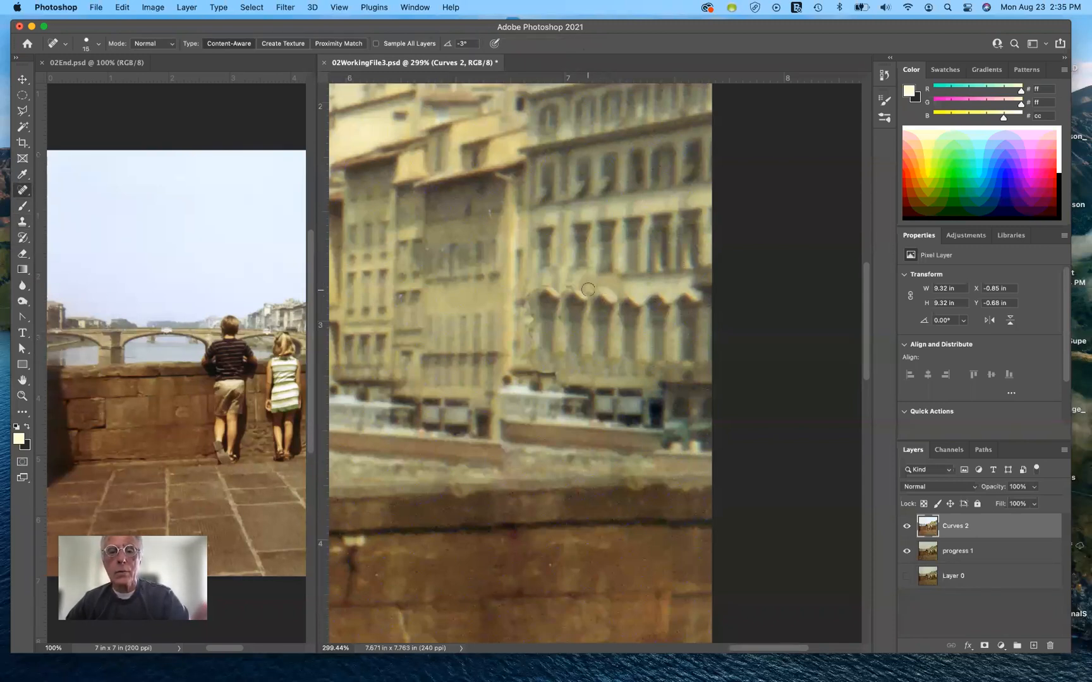
{"action": "left_click", "coordinate": [567, 279]}
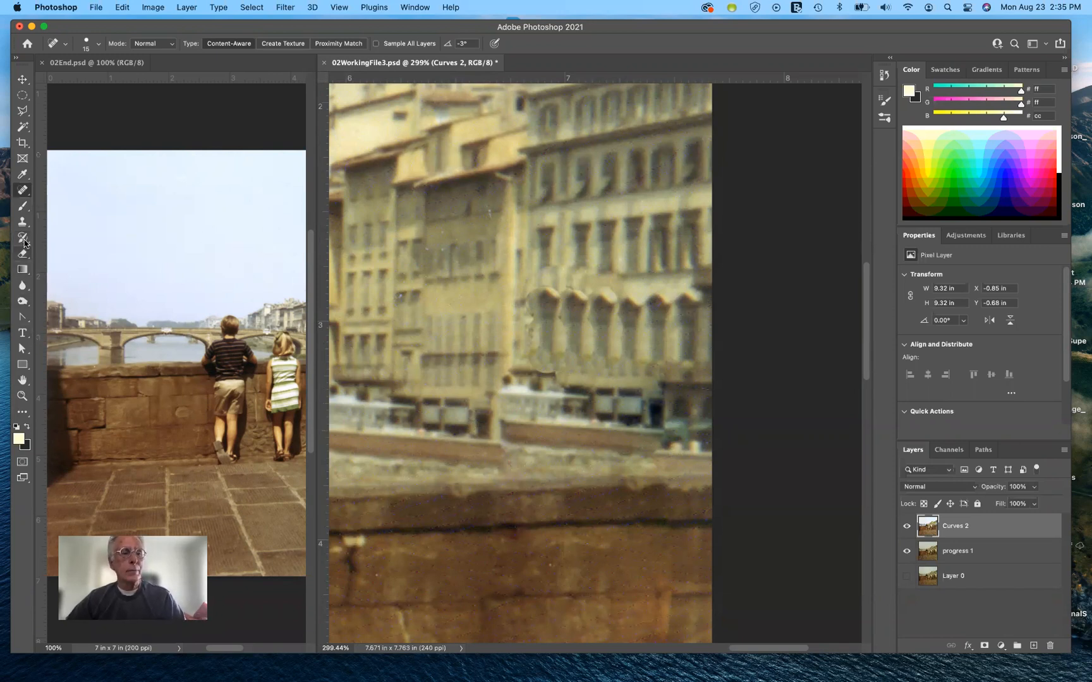
- Outline the hull of the boat below the arched windows with the Polygonal Lasso and copy it to a new layer
{"action": "left_click", "coordinate": [22, 110]}
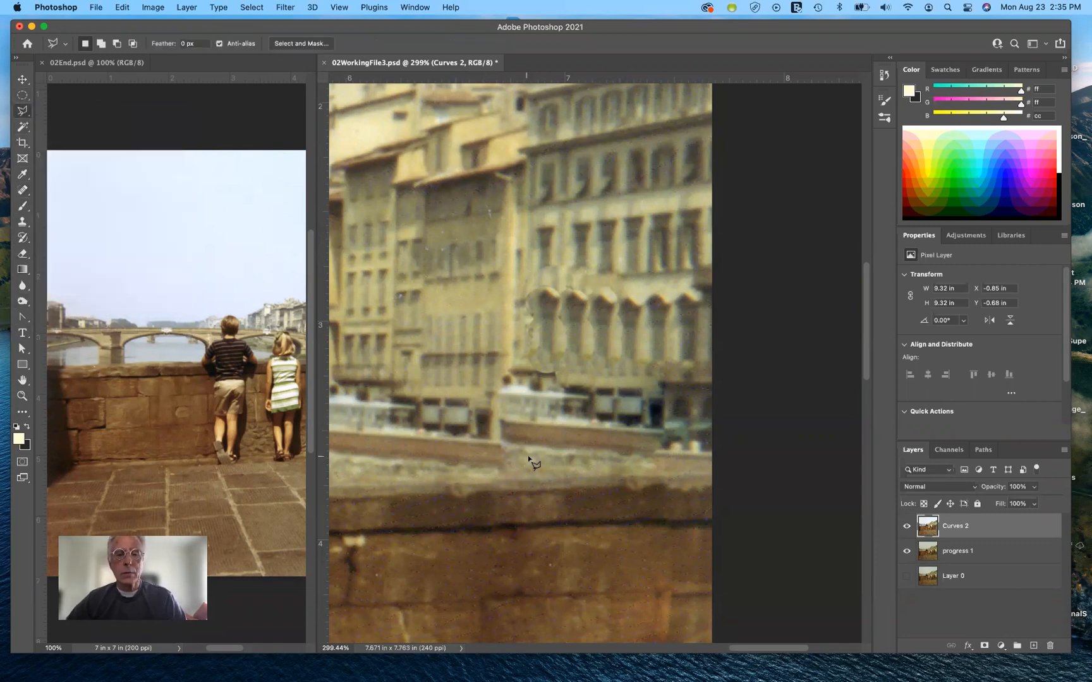
{"action": "left_click", "coordinate": [498, 414]}
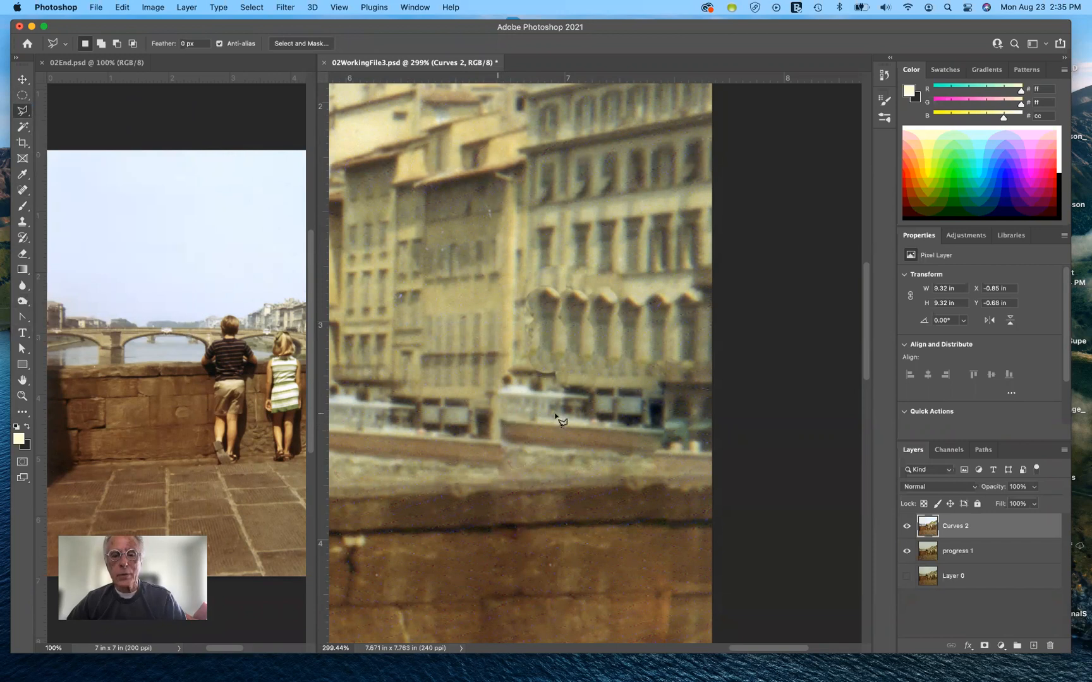
{"action": "left_click", "coordinate": [662, 431]}
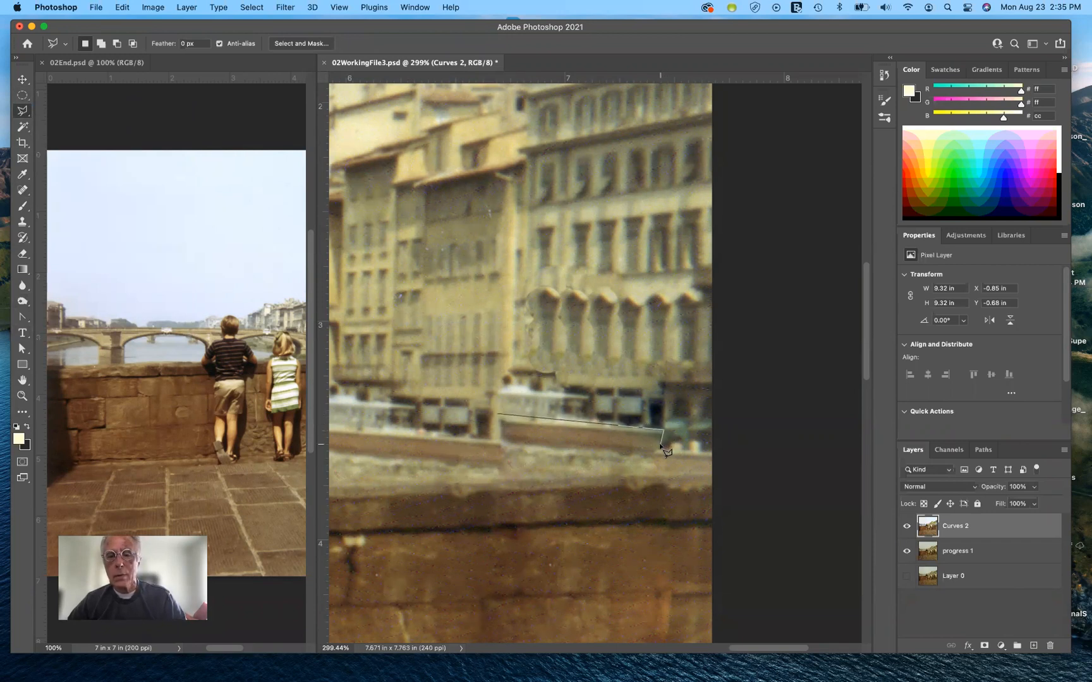
{"action": "left_click", "coordinate": [653, 457]}
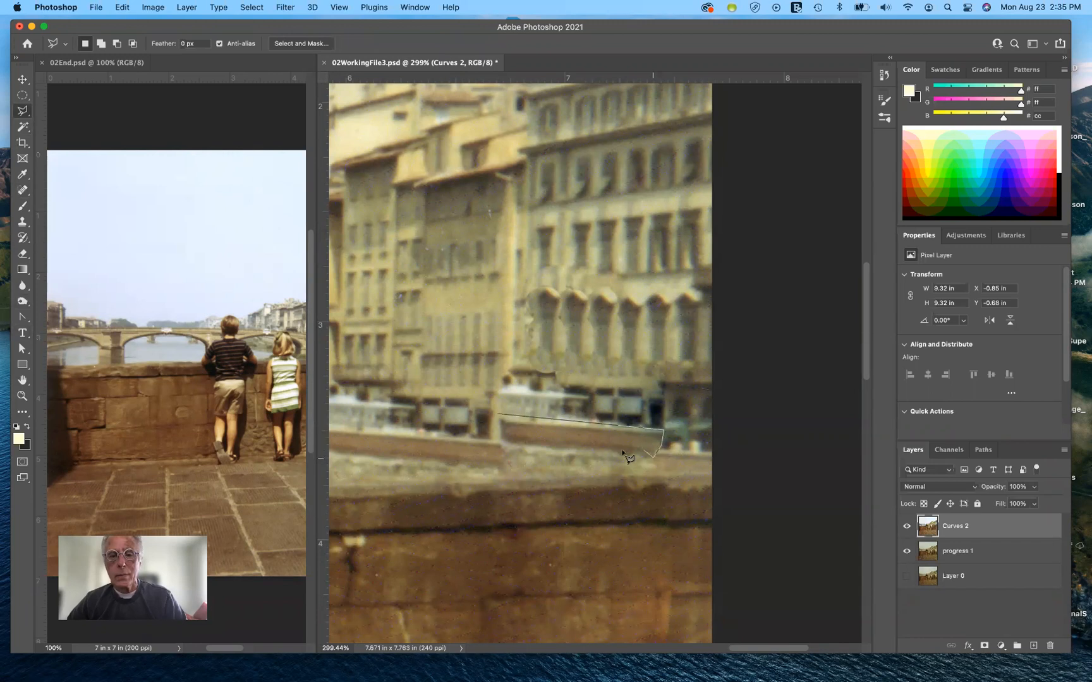
{"action": "left_click", "coordinate": [496, 447]}
{"action": "left_click", "coordinate": [500, 415]}
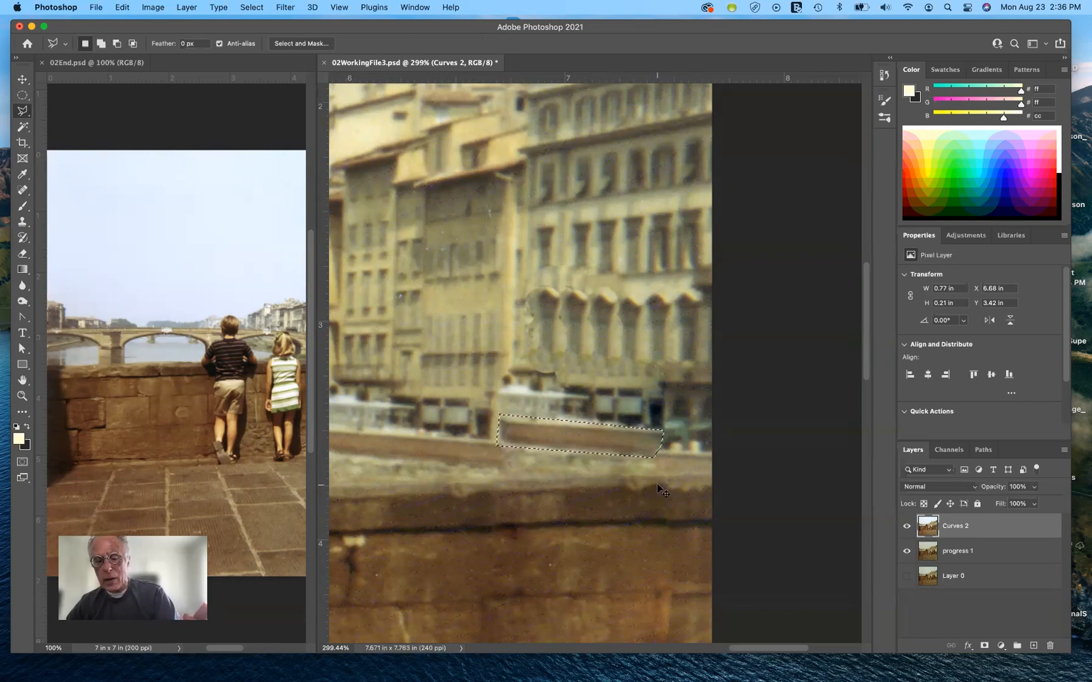
{"action": "key", "text": "super+j"}
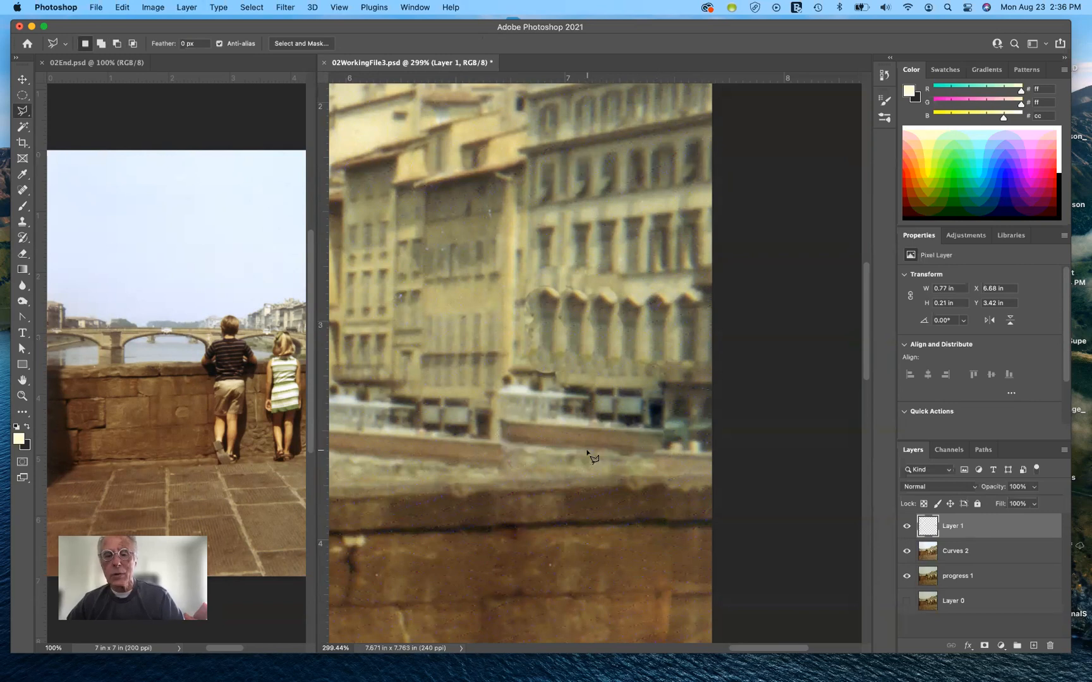
- Compare the hull copy against the progress 1 layer, and move the copy just below the original hull
{"action": "left_click", "coordinate": [905, 526]}
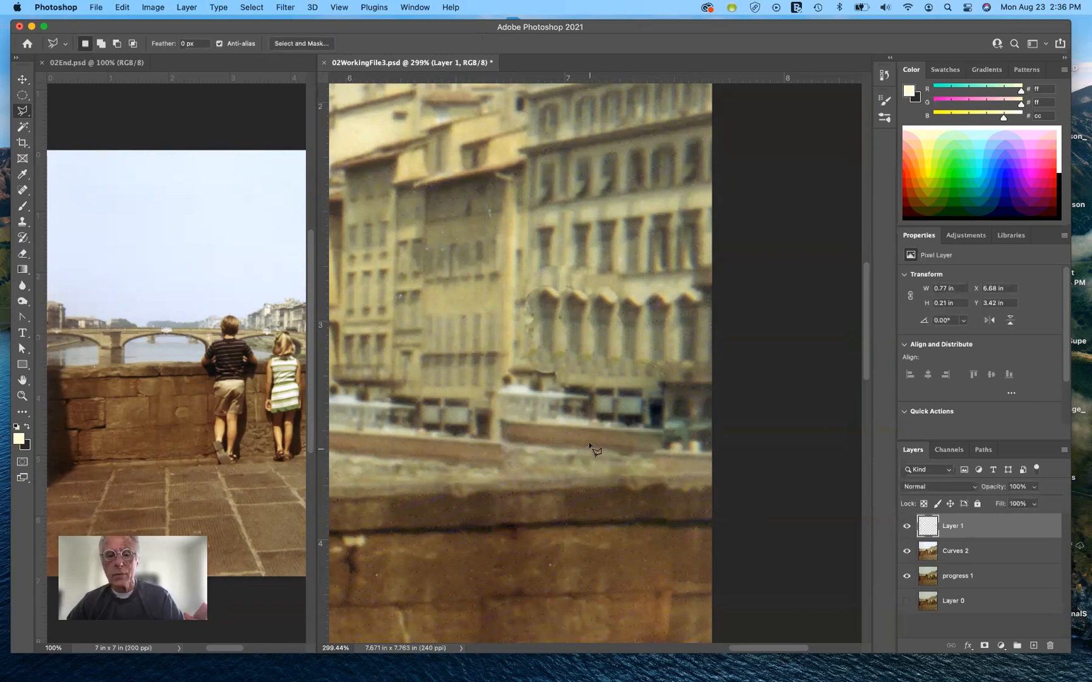
{"action": "left_click", "coordinate": [906, 551]}
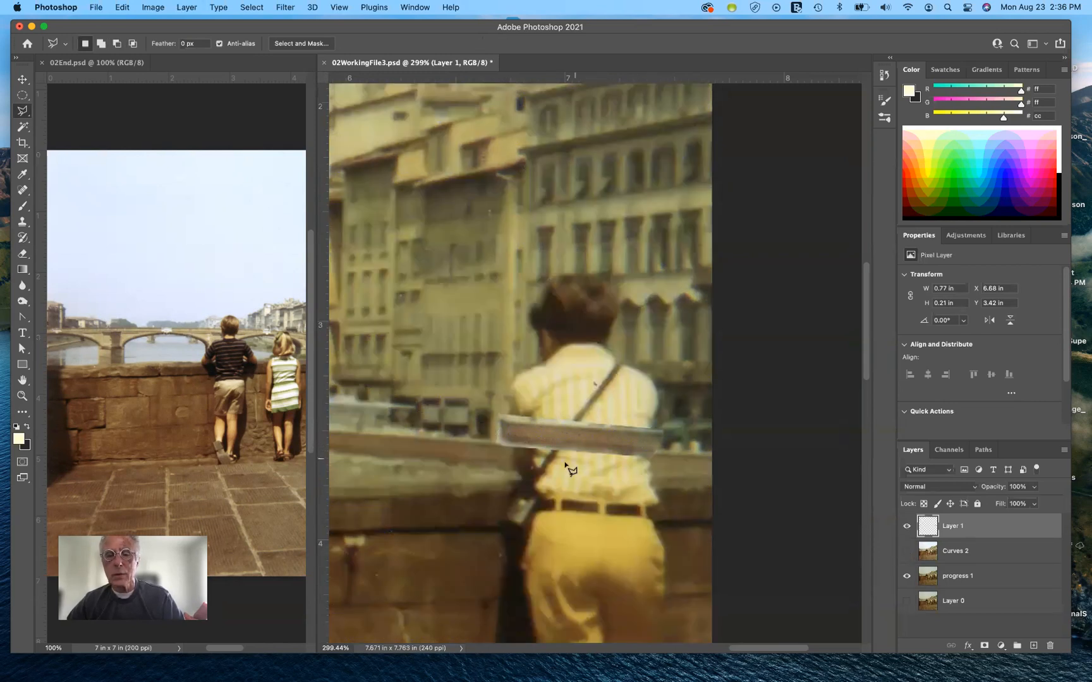
{"action": "left_click", "coordinate": [907, 552]}
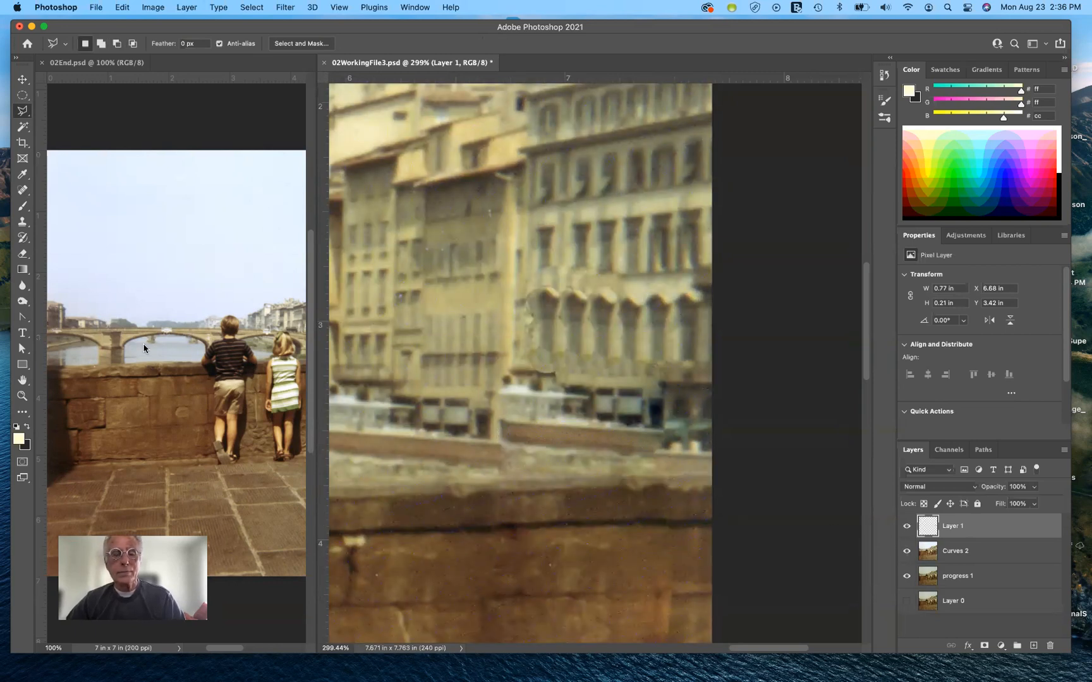
{"action": "left_click", "coordinate": [22, 79]}
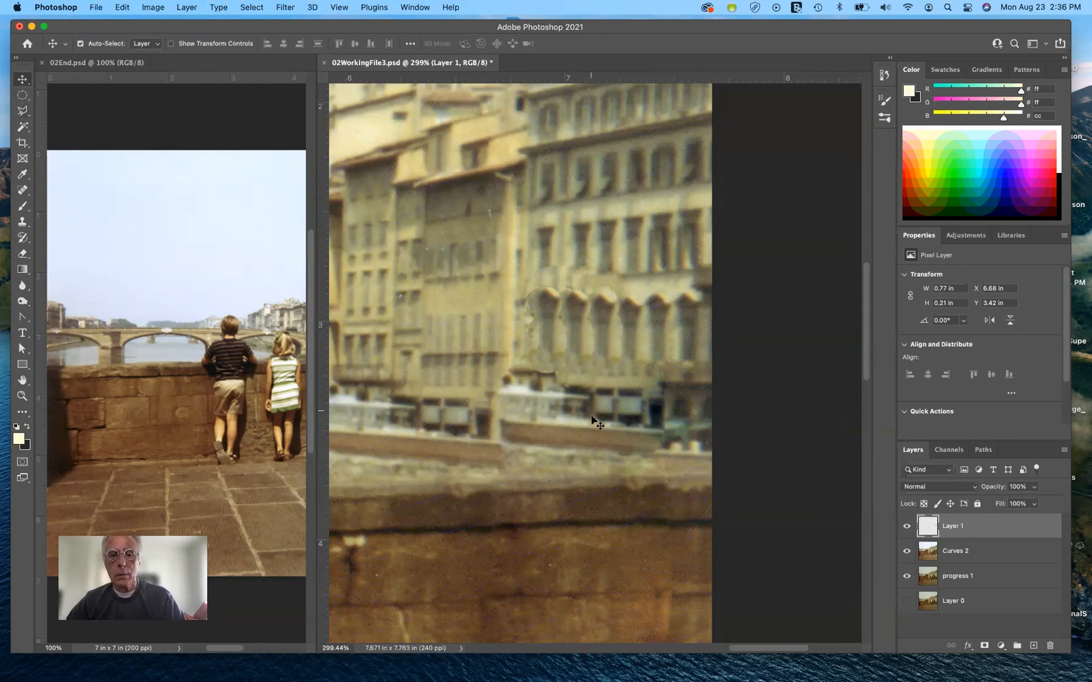
{"action": "left_click_drag", "start_coordinate": [589, 456], "coordinate": [586, 456]}
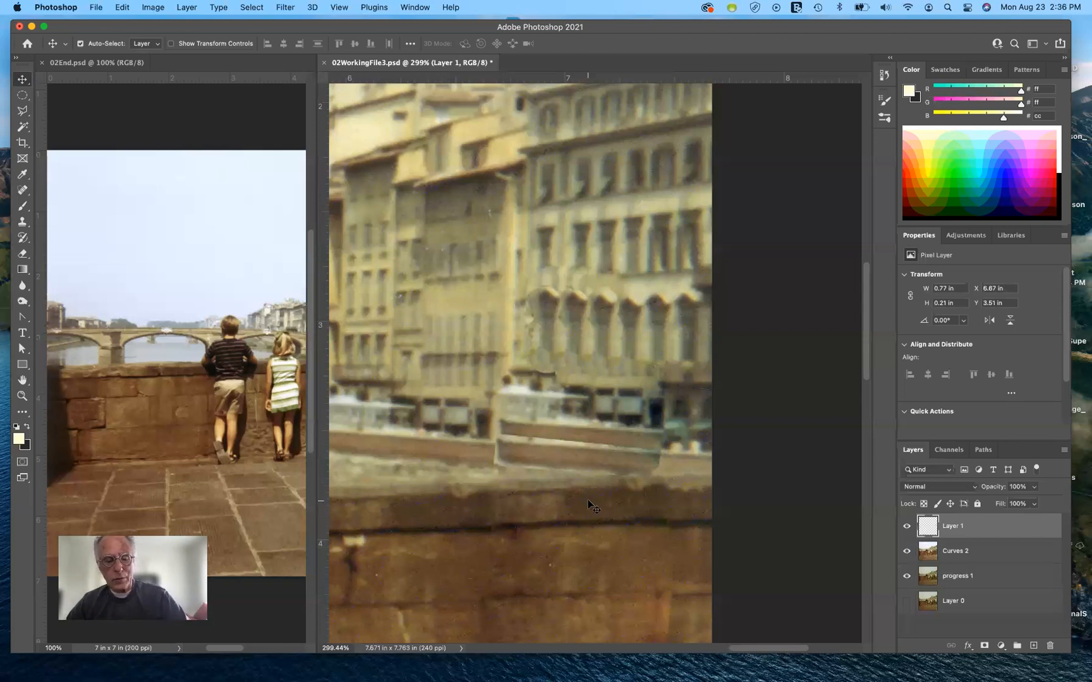
- Free-transform the hull copy, nudging it slightly down and rotating it to about -1.91° to line up with the neighbouring boats
{"action": "key", "text": "super+t"}
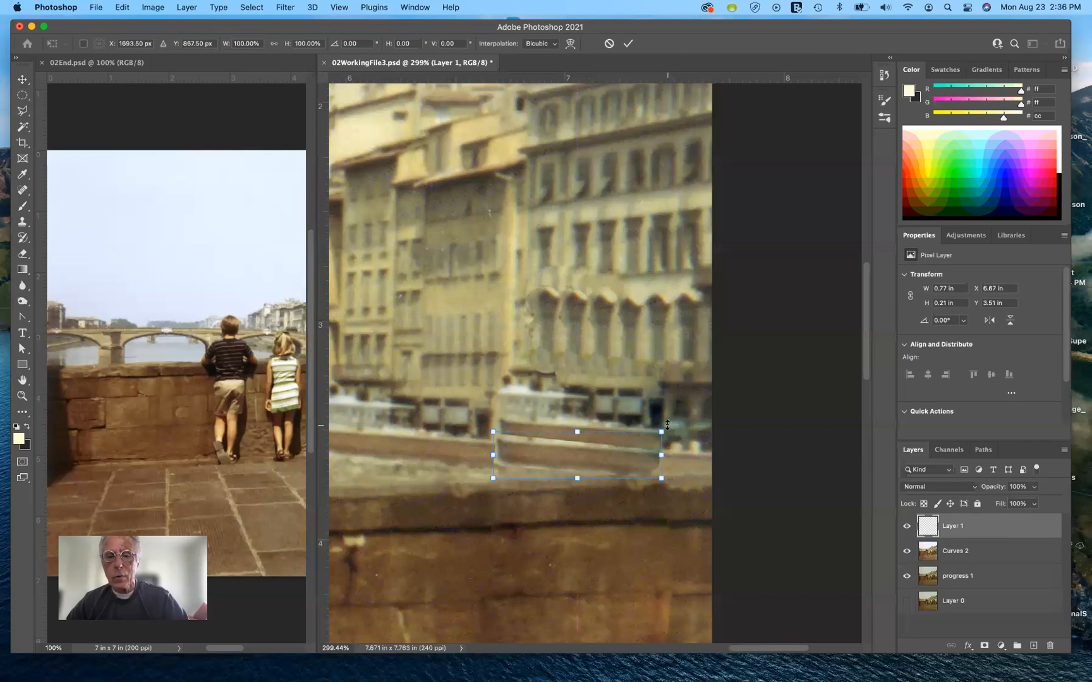
{"action": "left_click_drag", "start_coordinate": [667, 425], "coordinate": [667, 420]}
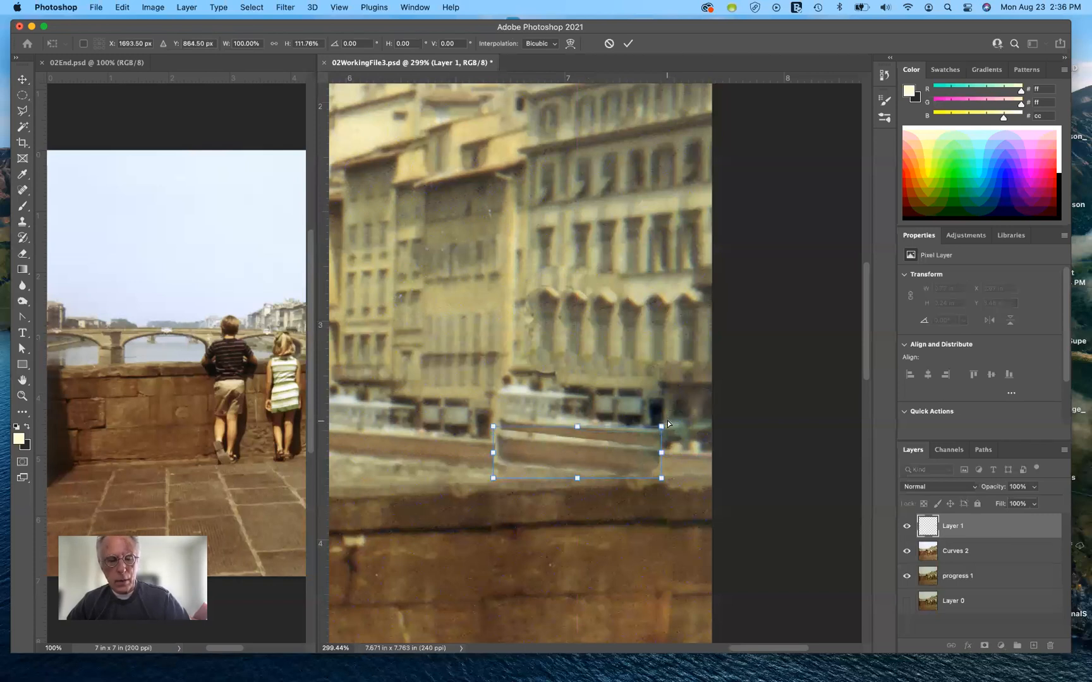
{"action": "key", "text": "super+z"}
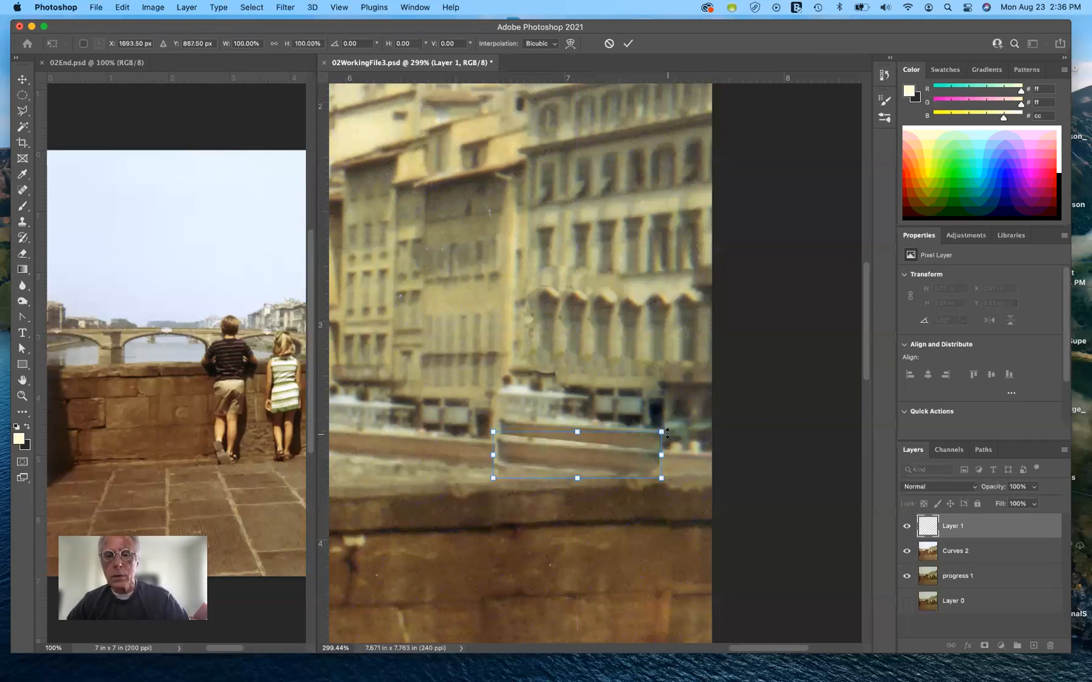
{"action": "left_click_drag", "start_coordinate": [669, 428], "coordinate": [667, 428]}
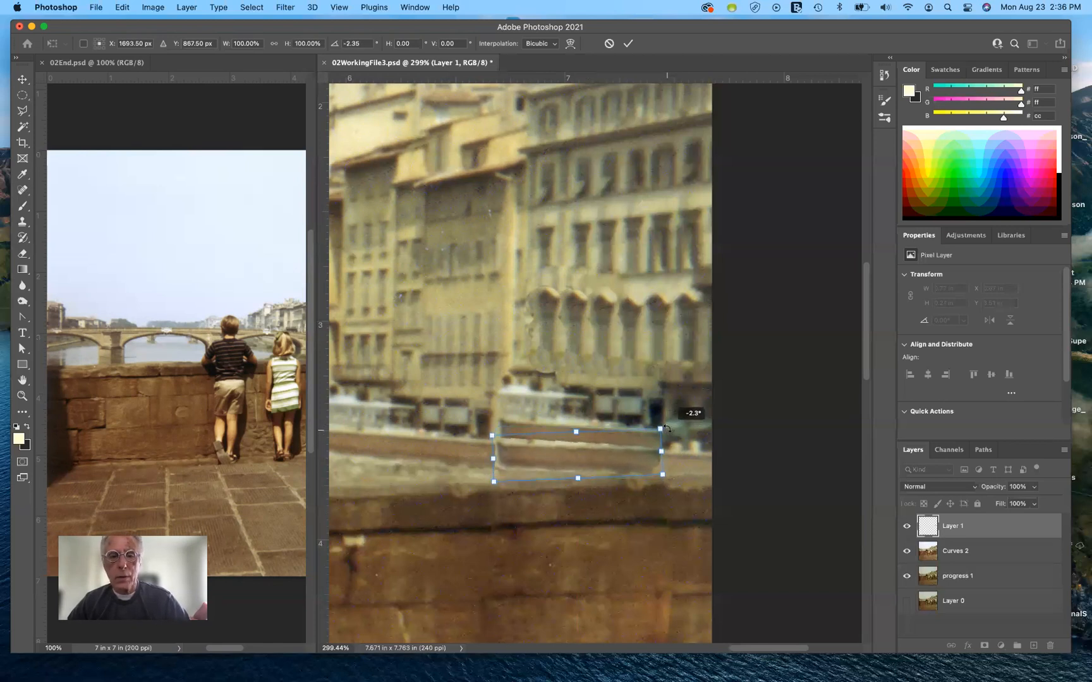
{"action": "left_click_drag", "start_coordinate": [603, 466], "coordinate": [602, 468]}
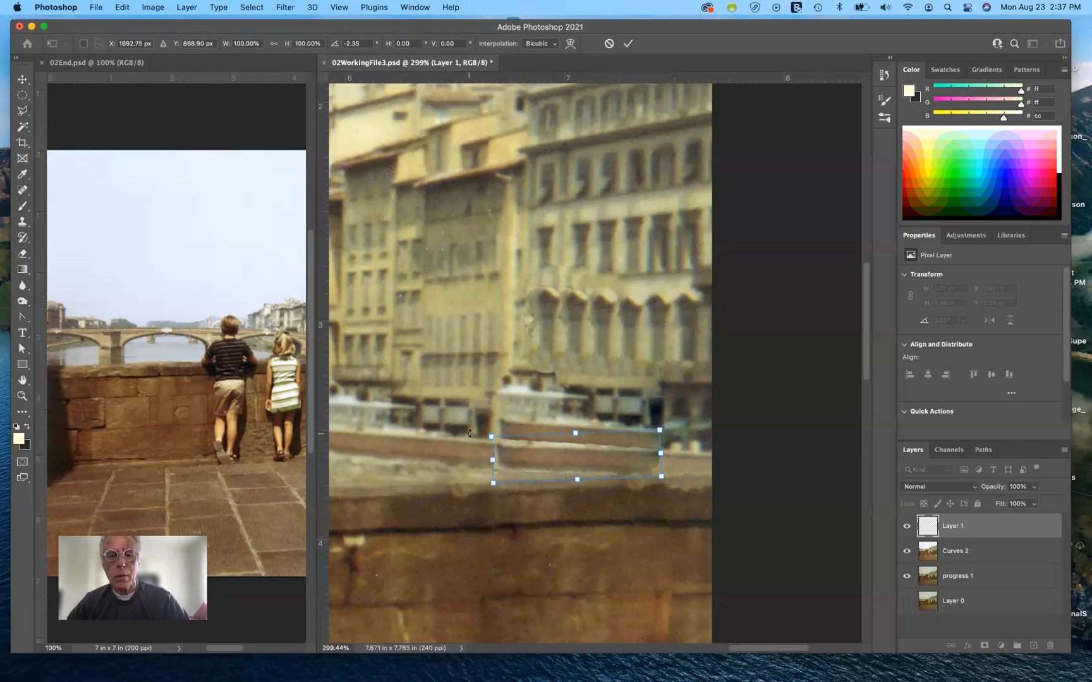
{"action": "left_click_drag", "start_coordinate": [468, 419], "coordinate": [453, 393]}
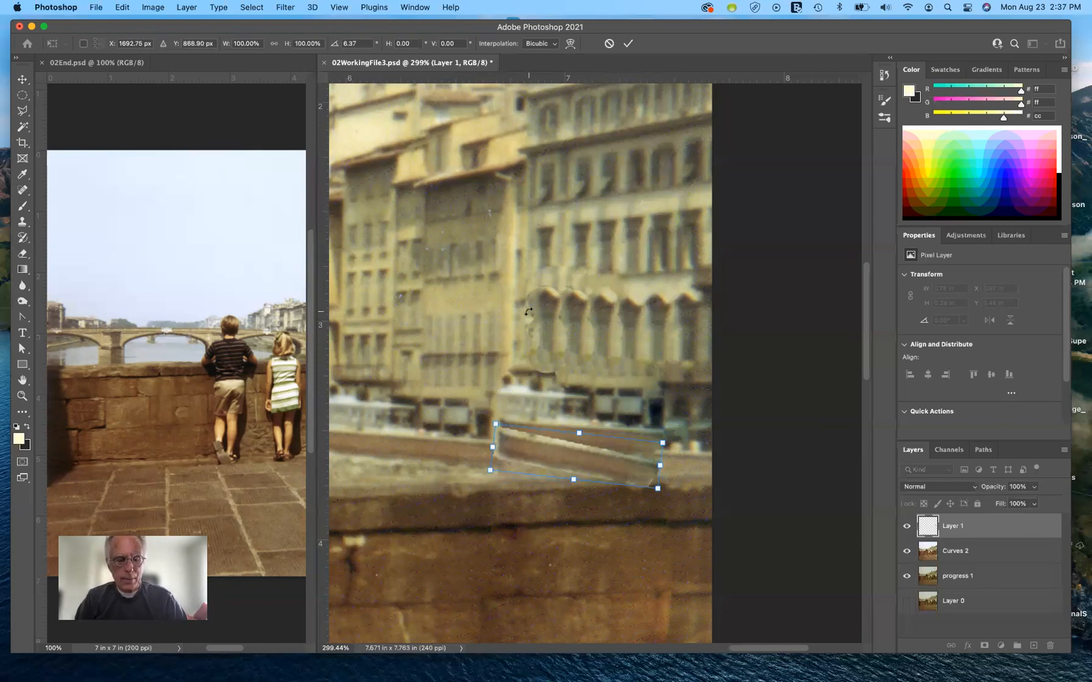
{"action": "scroll", "coordinate": [529, 313], "scroll_direction": "up", "scroll_amount": 2}
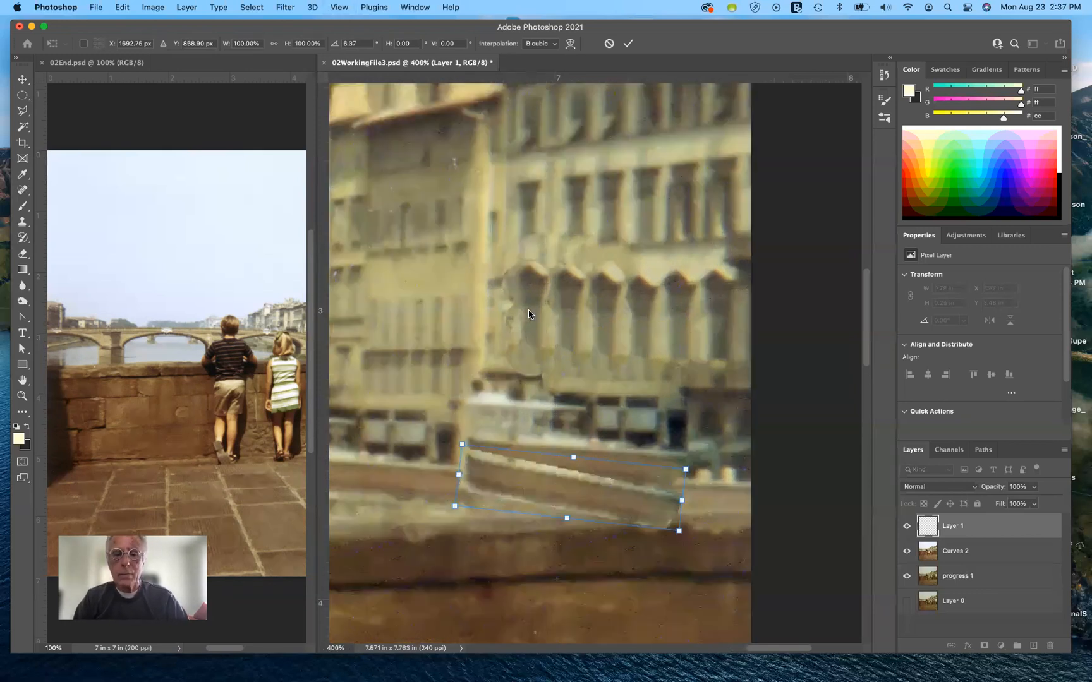
{"action": "scroll", "coordinate": [528, 312], "scroll_direction": "down", "scroll_amount": 5}
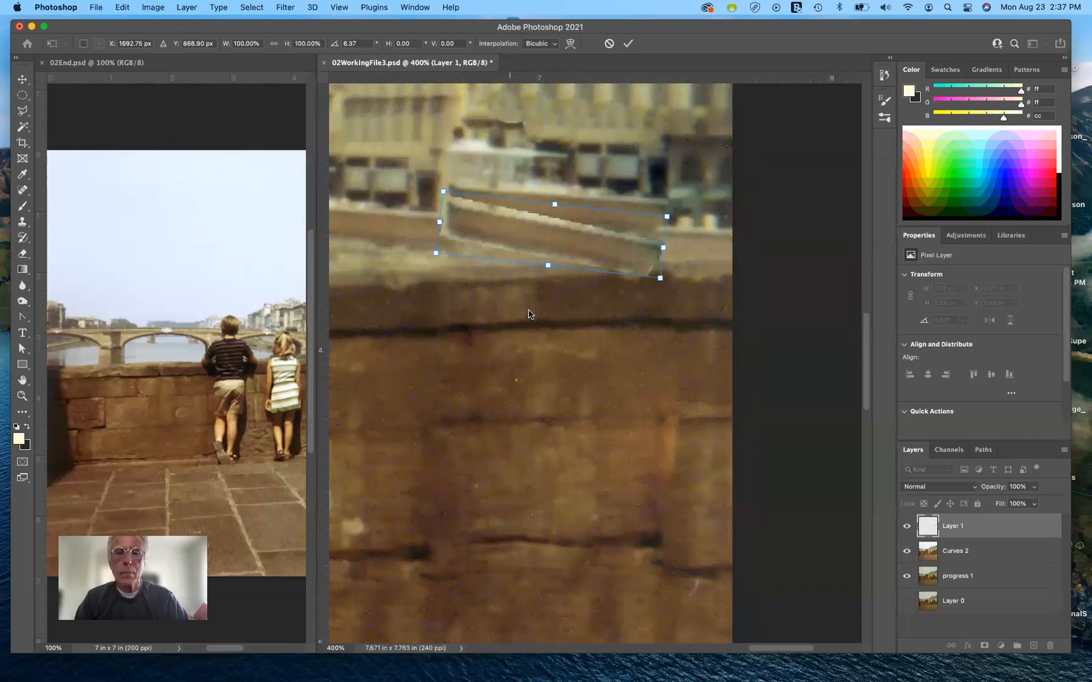
{"action": "scroll", "coordinate": [529, 313], "scroll_direction": "up", "scroll_amount": 2}
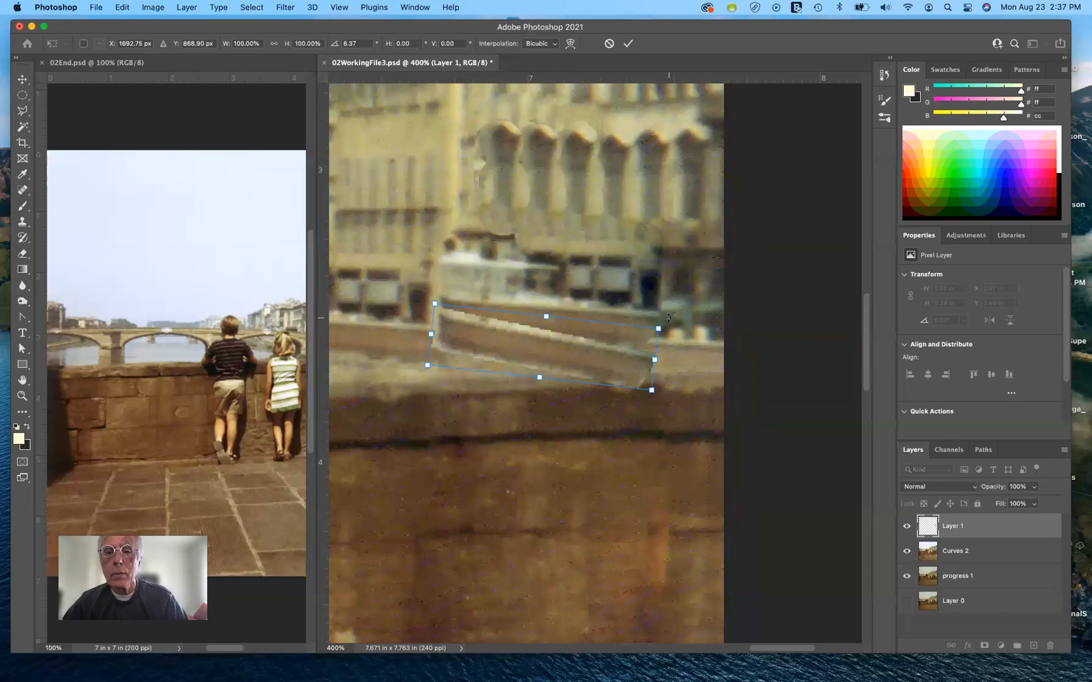
{"action": "left_click_drag", "start_coordinate": [670, 317], "coordinate": [663, 302]}
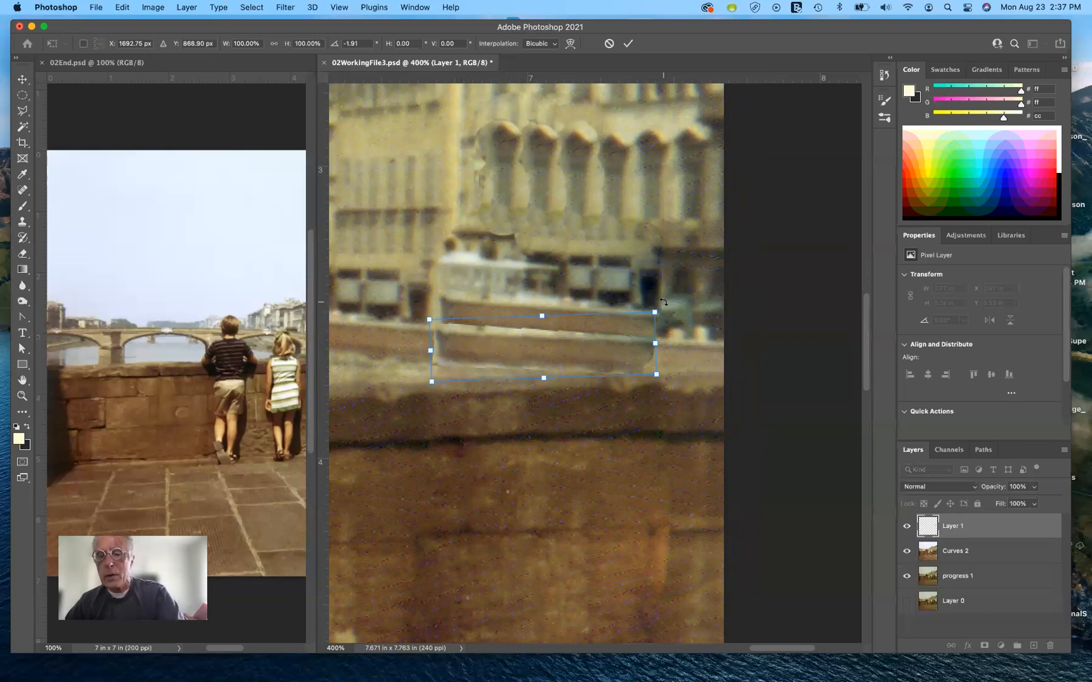
{"action": "key", "text": "Return"}
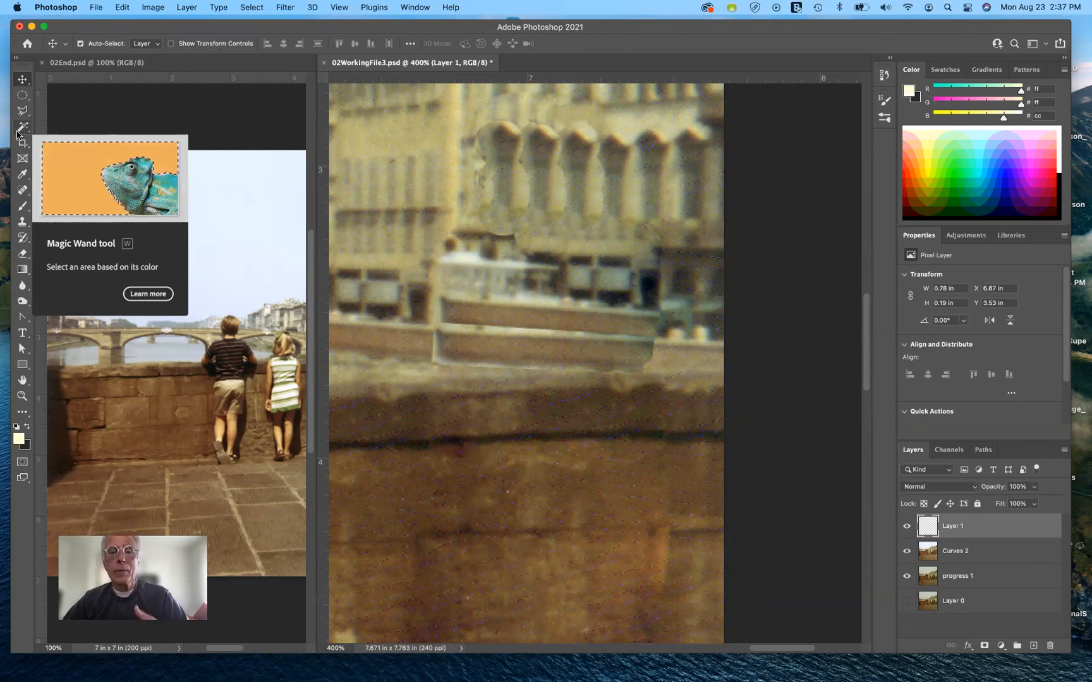
- Blend the left end of the hull copy into the adjacent hull with the Spot Healing Brush, starting at 20 px
{"action": "left_click", "coordinate": [22, 190]}
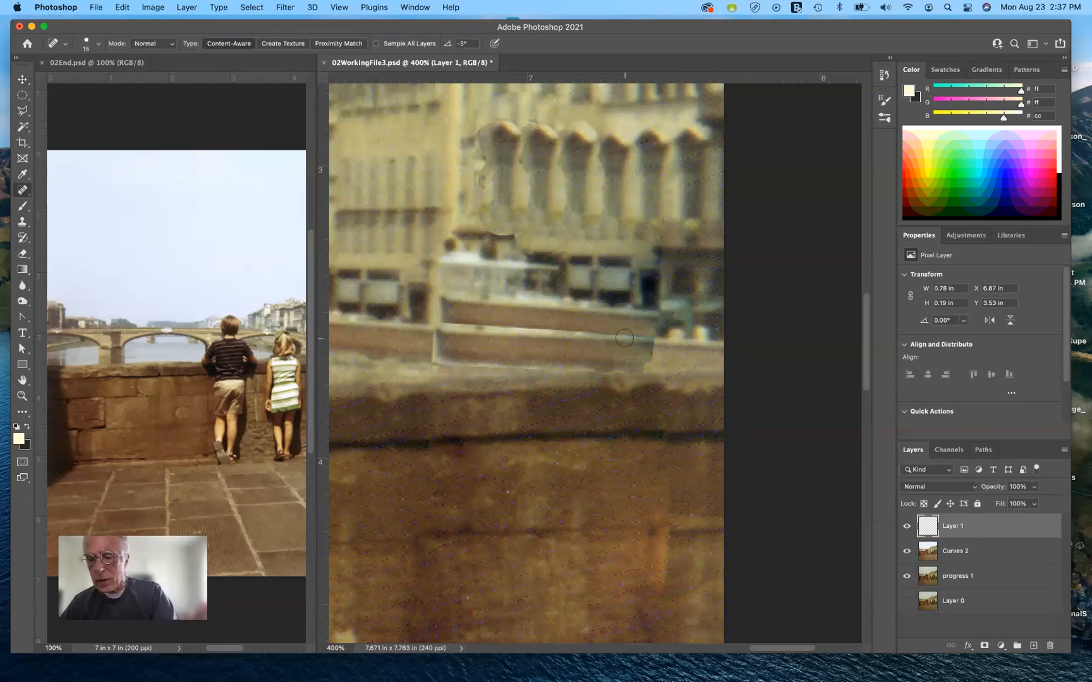
{"action": "key", "text": "bracketright"}
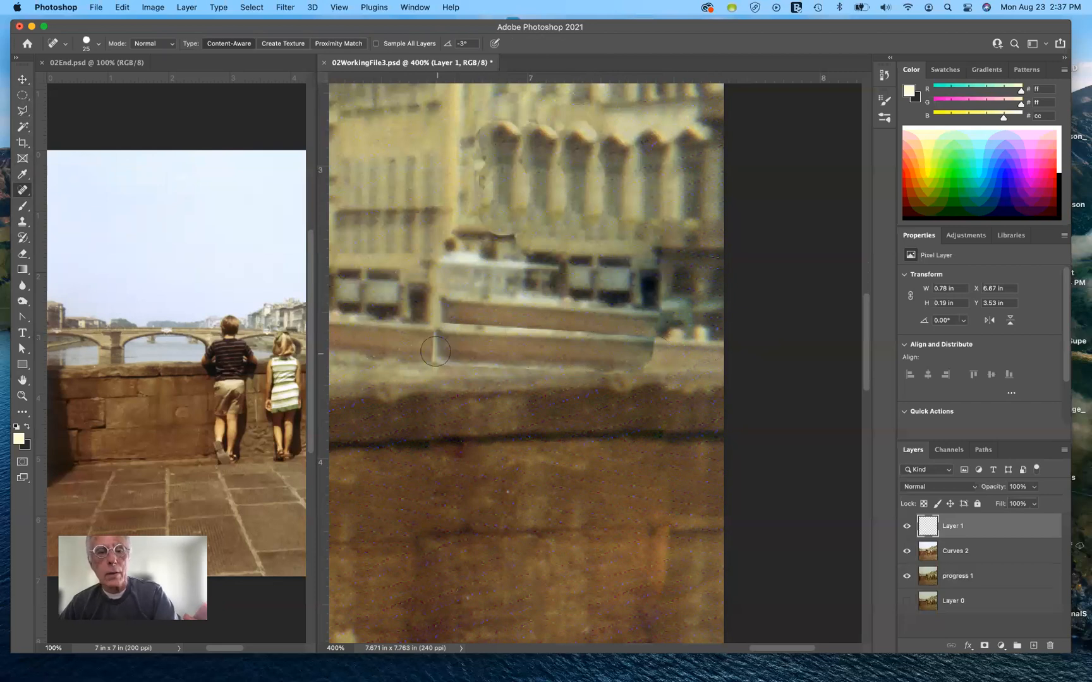
{"action": "key", "text": "bracketleft"}
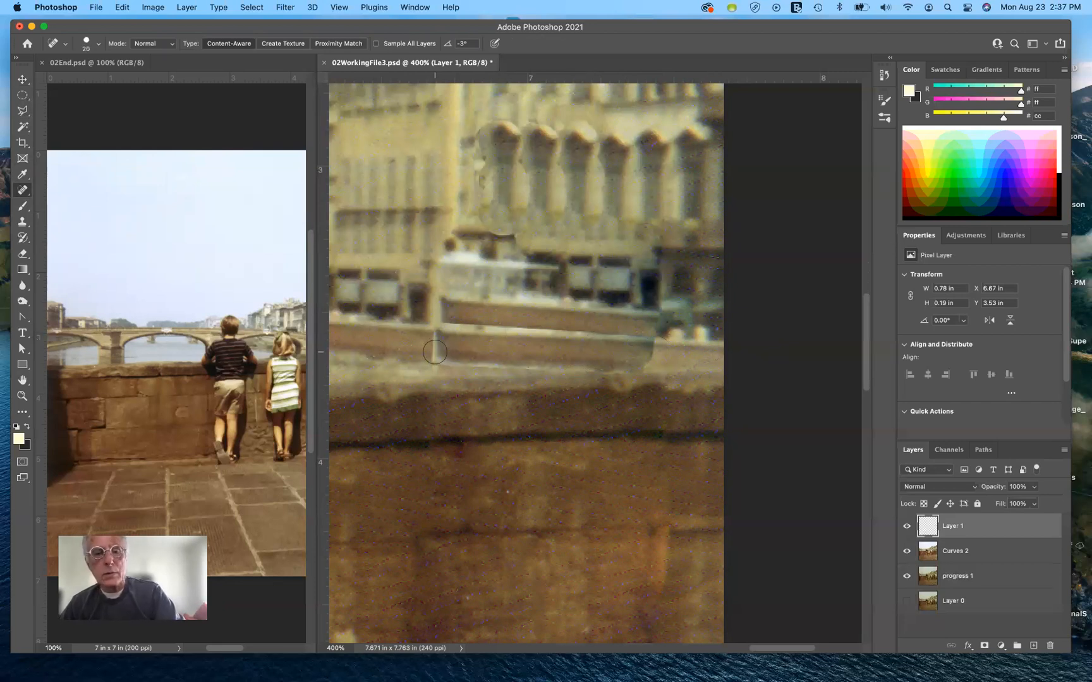
{"action": "left_click", "coordinate": [436, 352]}
{"action": "left_click", "coordinate": [436, 346]}
{"action": "left_click", "coordinate": [432, 342]}
{"action": "left_click", "coordinate": [441, 353]}
{"action": "left_click", "coordinate": [434, 355]}
{"action": "left_click", "coordinate": [431, 349]}
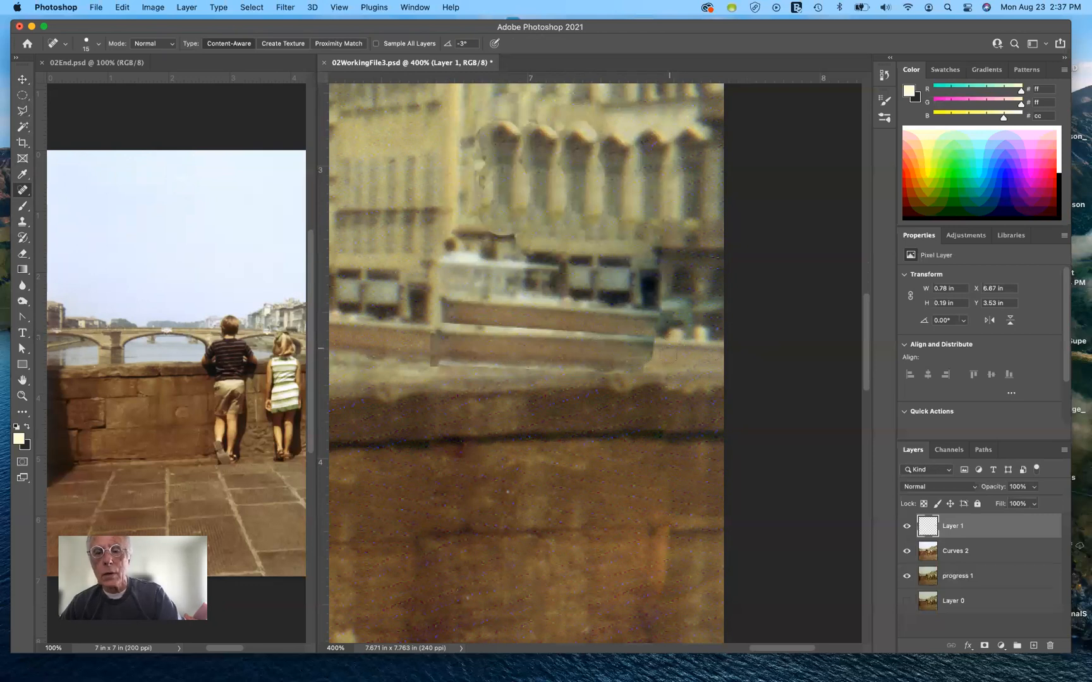
- Heal the right end and lower edge of the hull copy with the Spot Healing Brush at 15 px
{"action": "left_click", "coordinate": [651, 361]}
{"action": "left_click", "coordinate": [661, 358]}
{"action": "left_click", "coordinate": [658, 364]}
{"action": "left_click", "coordinate": [652, 366]}
{"action": "left_click", "coordinate": [656, 349]}
{"action": "left_click", "coordinate": [659, 346]}
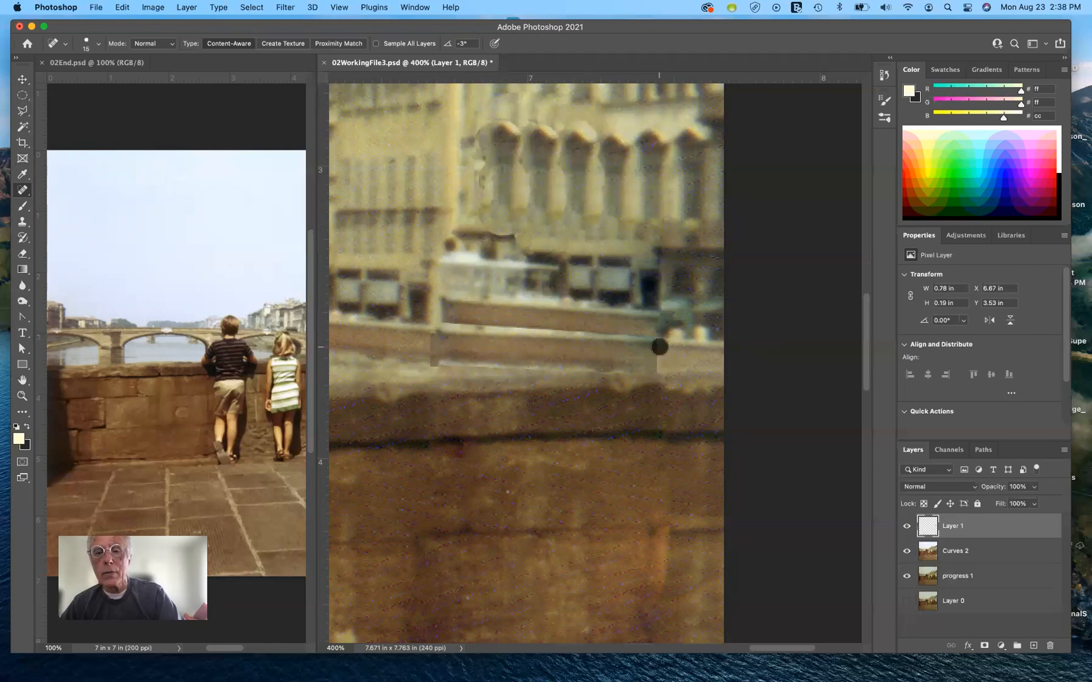
{"action": "left_click", "coordinate": [656, 364]}
{"action": "left_click", "coordinate": [625, 369]}
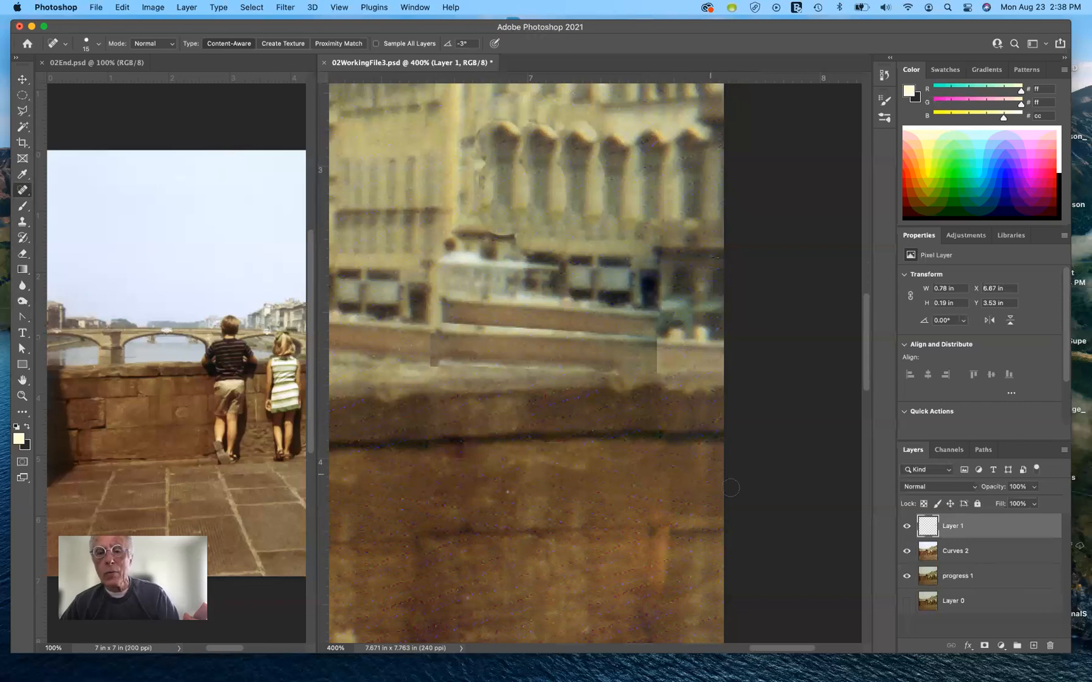
- Merge Layer 1 with Curves 2, and heal the remaining seam at the left end of the copied hull
{"action": "left_click", "coordinate": [1013, 556], "text": "shift"}
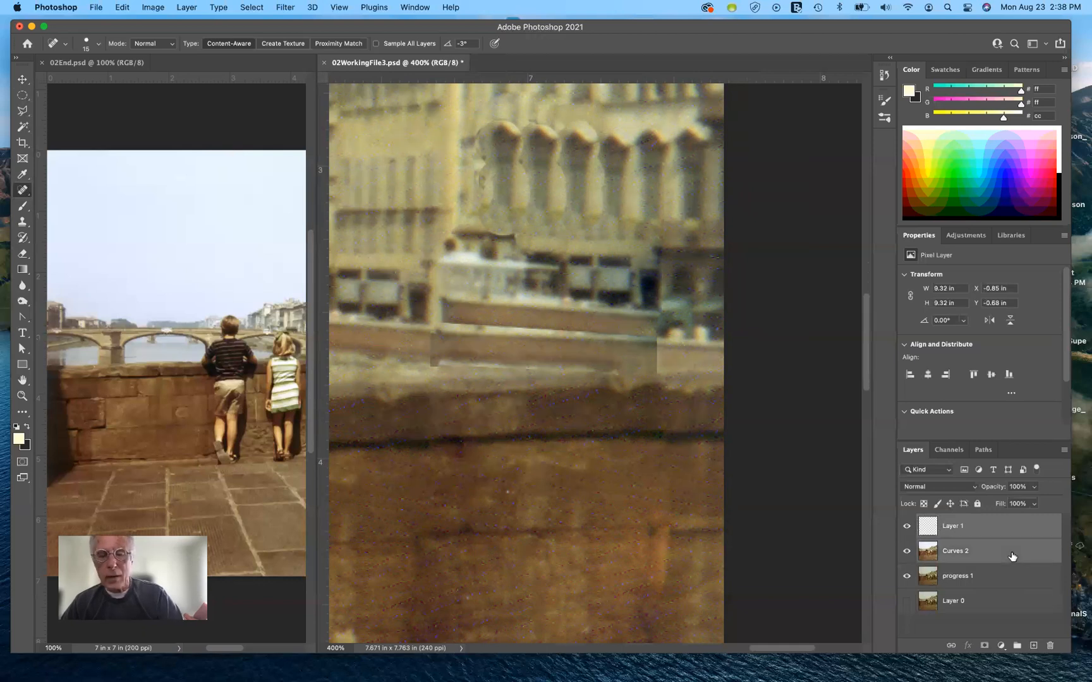
{"action": "key", "text": "super+e"}
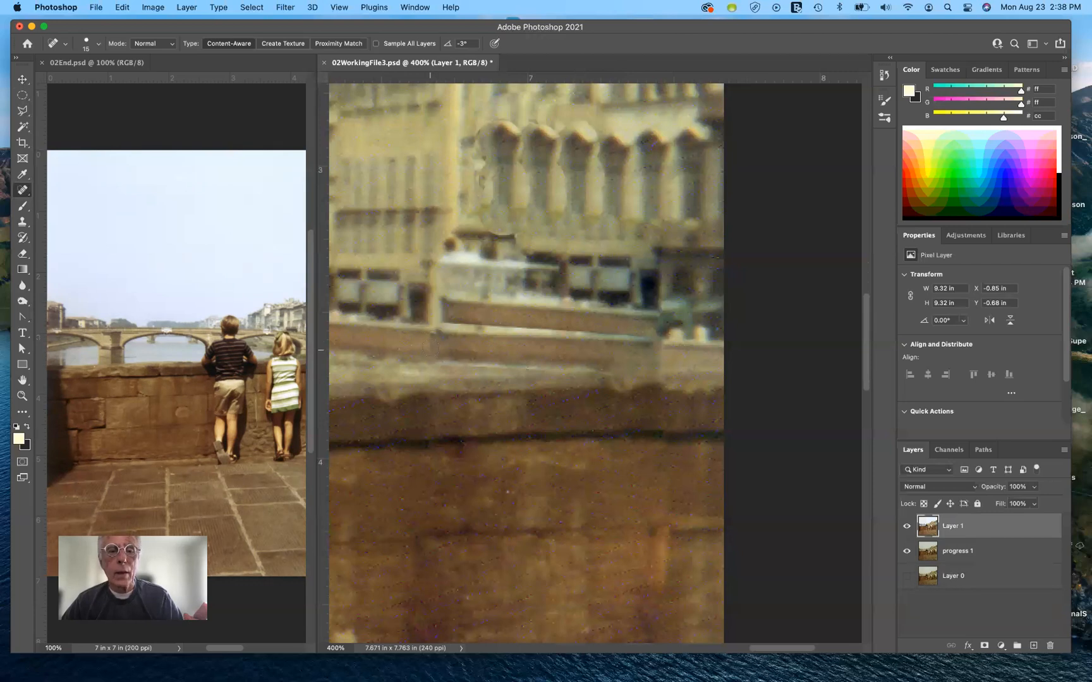
{"action": "left_click", "coordinate": [435, 332]}
{"action": "left_click", "coordinate": [441, 336]}
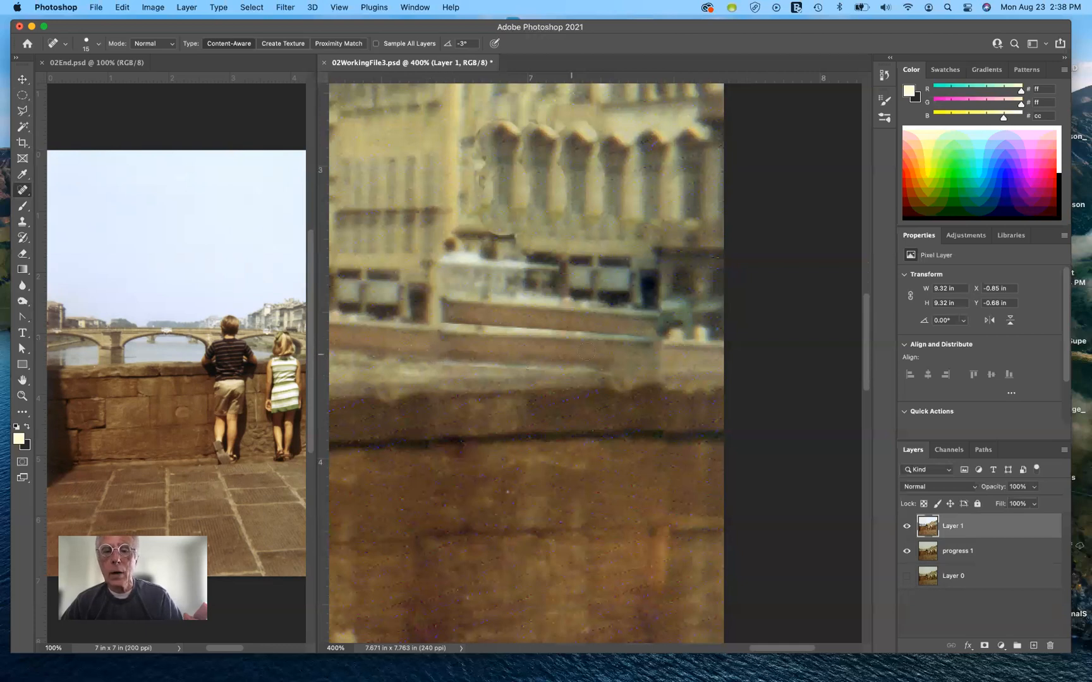
- Heal the seams at the right end and underside of the copied hull with the Spot Healing Brush at 15 px
{"action": "left_click", "coordinate": [594, 371]}
{"action": "left_click", "coordinate": [605, 373]}
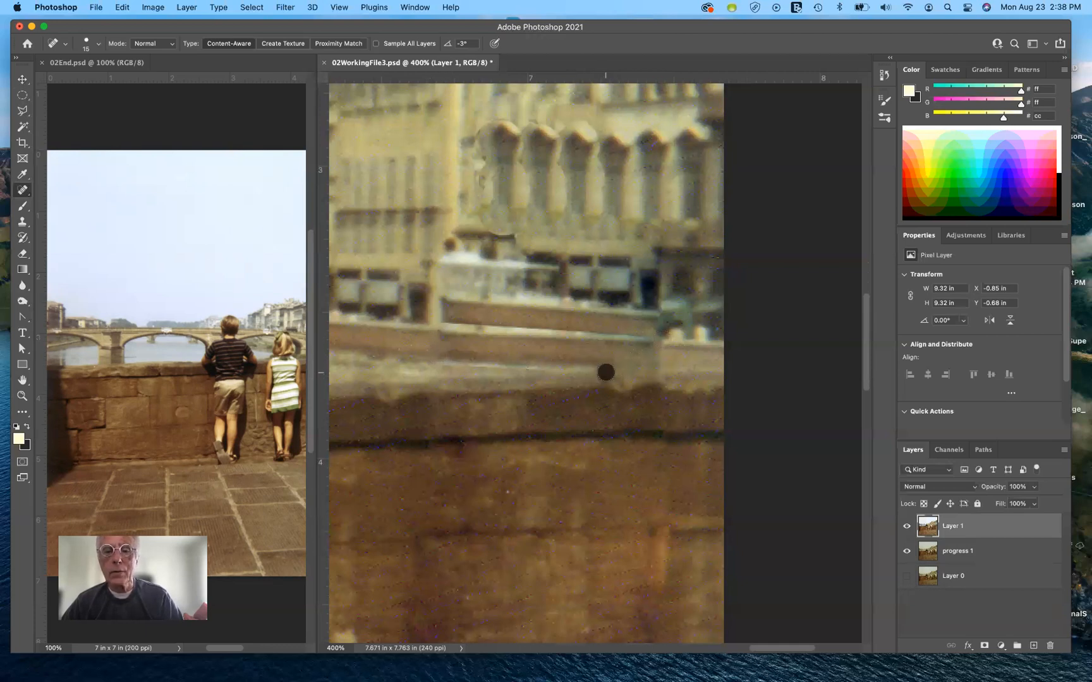
{"action": "left_click", "coordinate": [665, 360]}
{"action": "left_click", "coordinate": [653, 371]}
{"action": "left_click", "coordinate": [664, 365]}
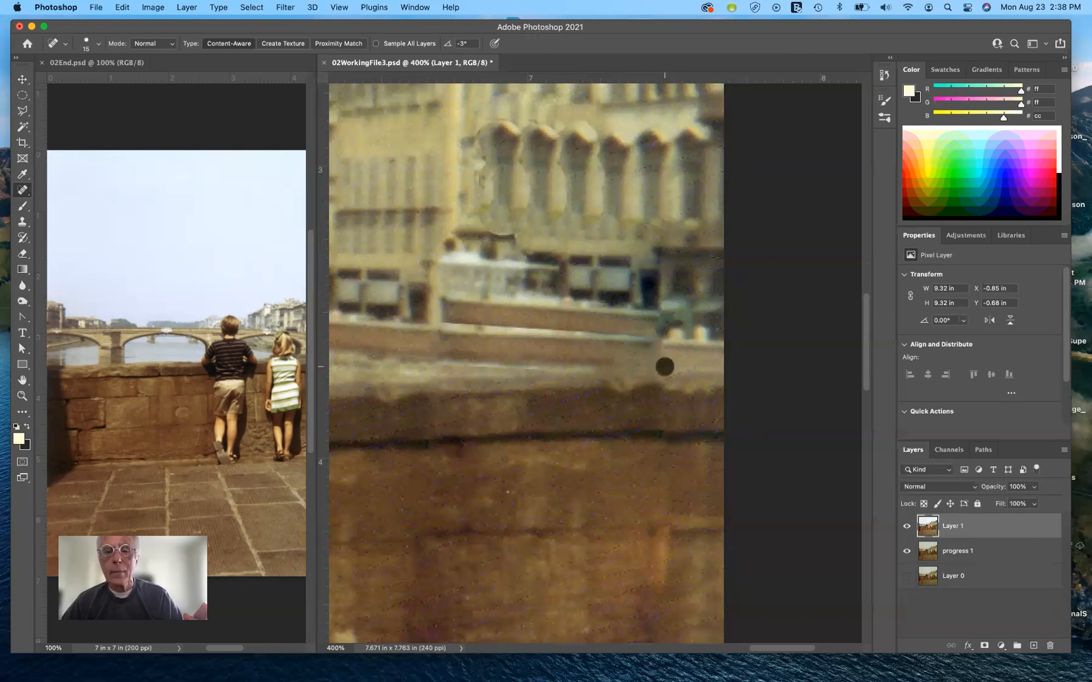
{"action": "left_click", "coordinate": [674, 361]}
{"action": "left_click", "coordinate": [664, 361]}
{"action": "left_click", "coordinate": [653, 363]}
{"action": "left_click", "coordinate": [653, 368]}
{"action": "left_click", "coordinate": [659, 363]}
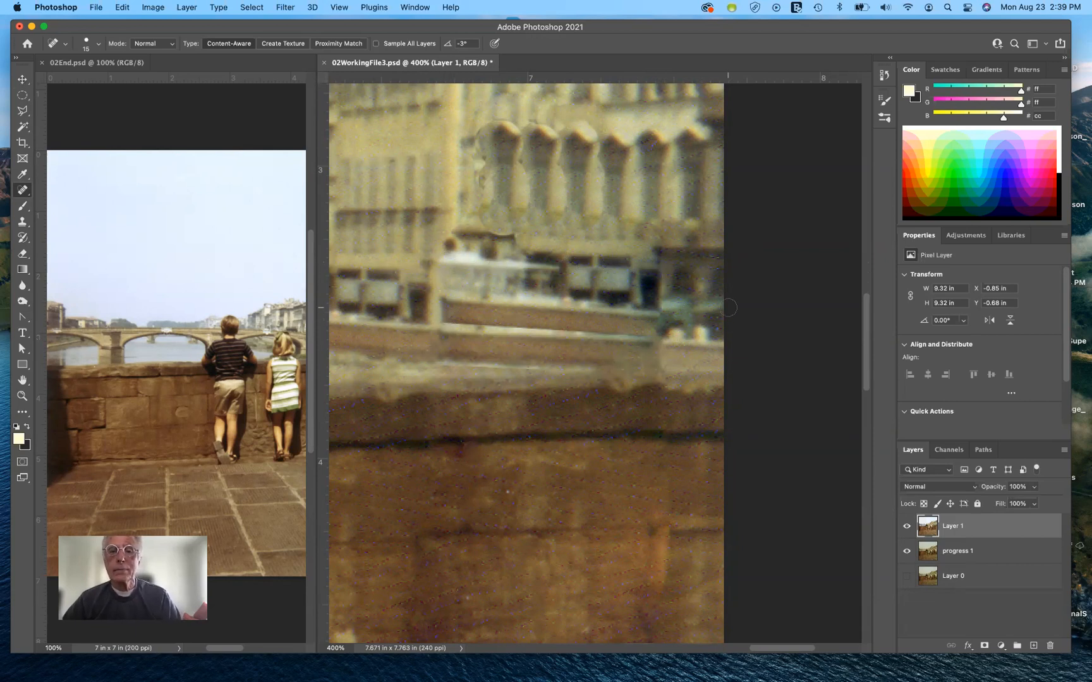
- Clone the dark ground-floor arches at the photo's right edge over the windows beside the white boat, using a 45 px Clone Stamp
{"action": "left_click", "coordinate": [22, 223]}
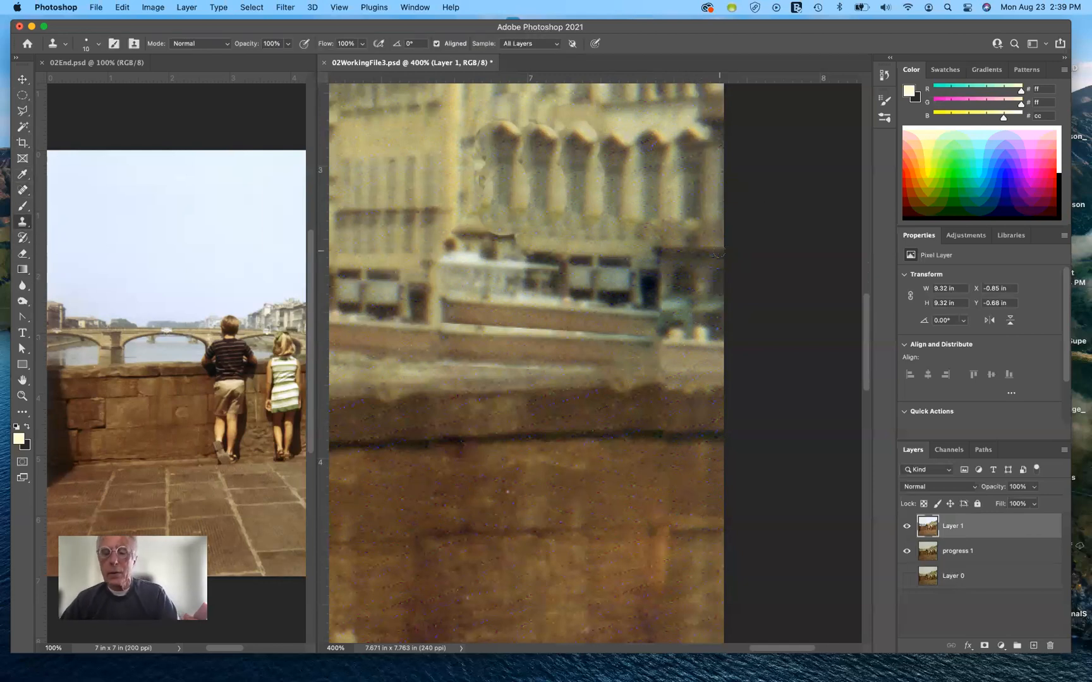
{"action": "key", "text": "bracketright"}
{"action": "key", "text": "bracketright"}
{"action": "key", "text": "bracketright"}
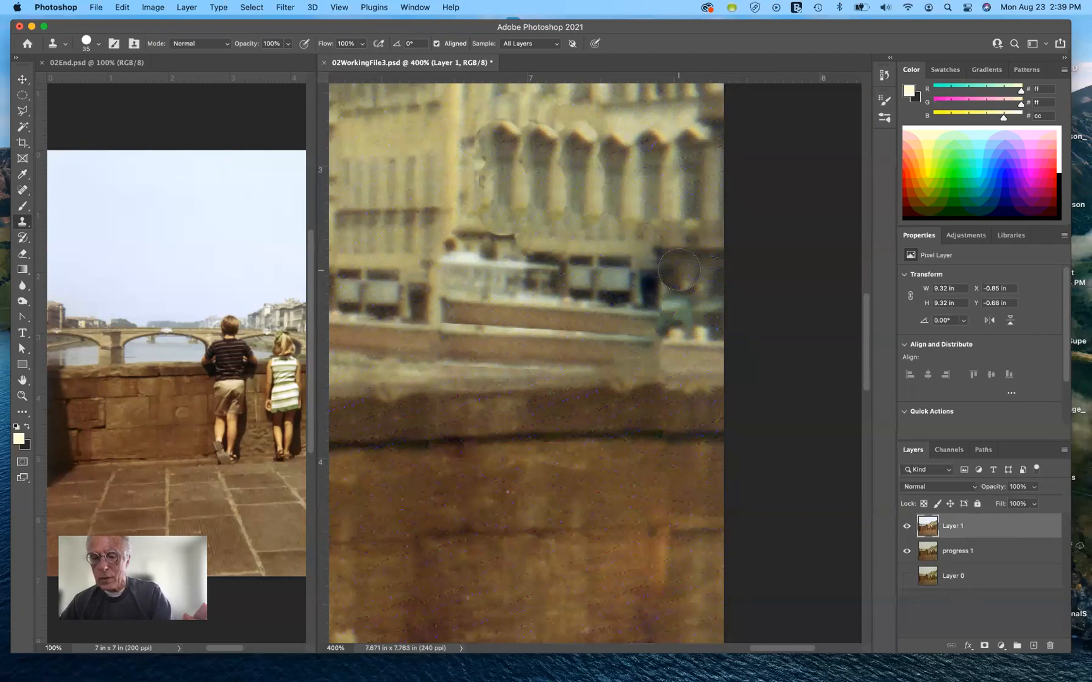
{"action": "key", "text": "bracketright"}
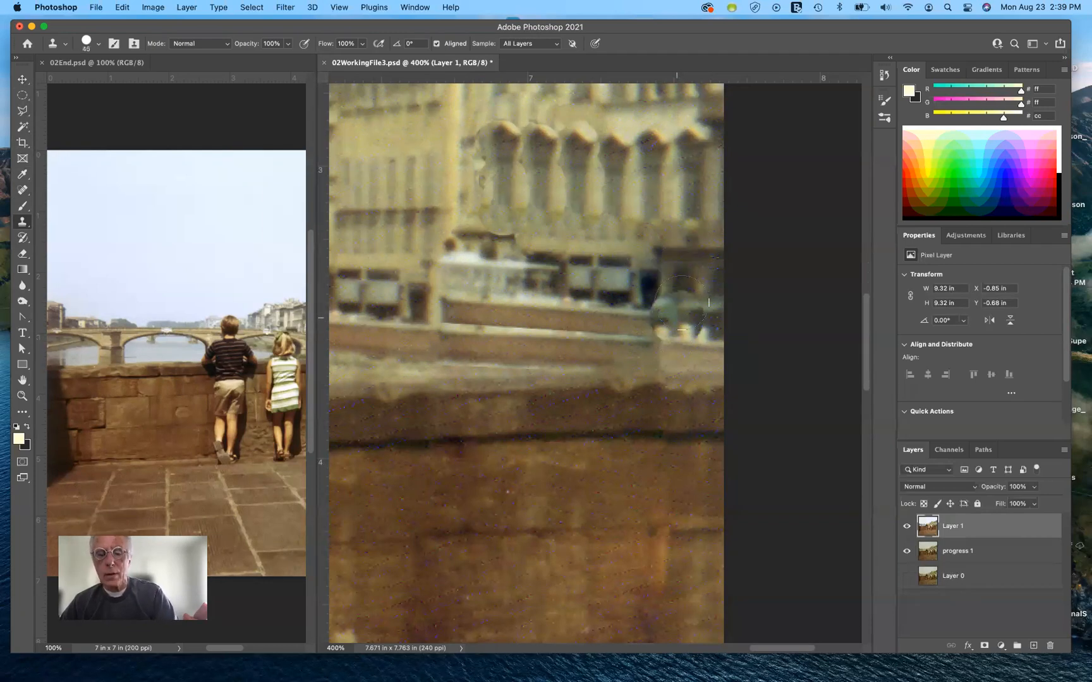
{"action": "left_click", "coordinate": [689, 287], "text": "alt"}
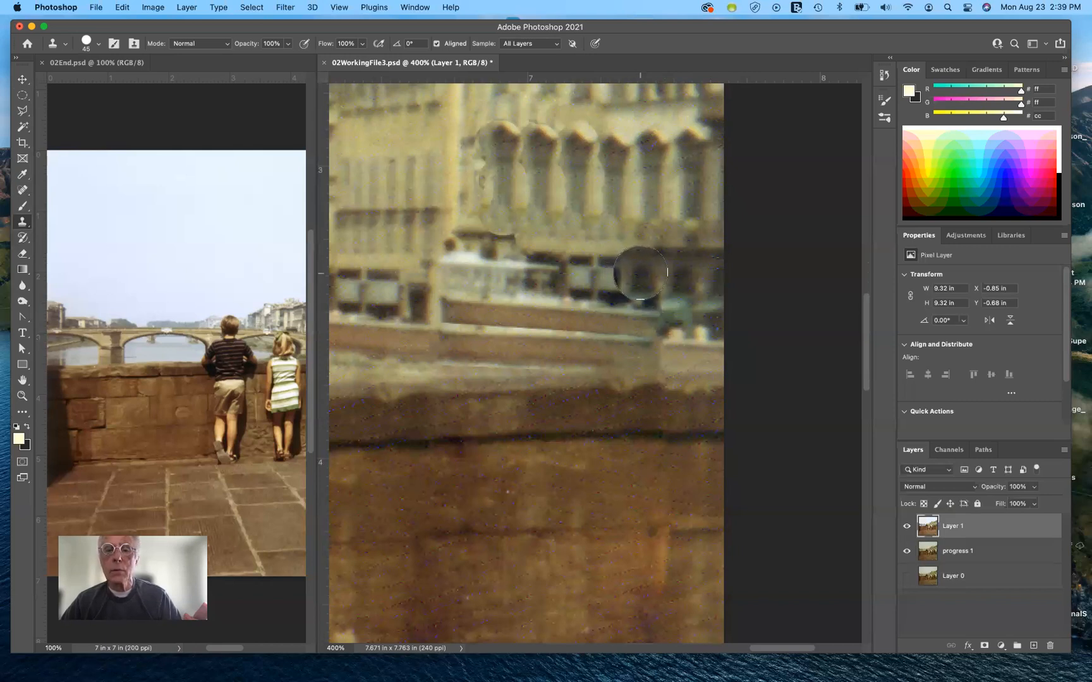
{"action": "left_click_drag", "start_coordinate": [640, 272], "coordinate": [644, 308]}
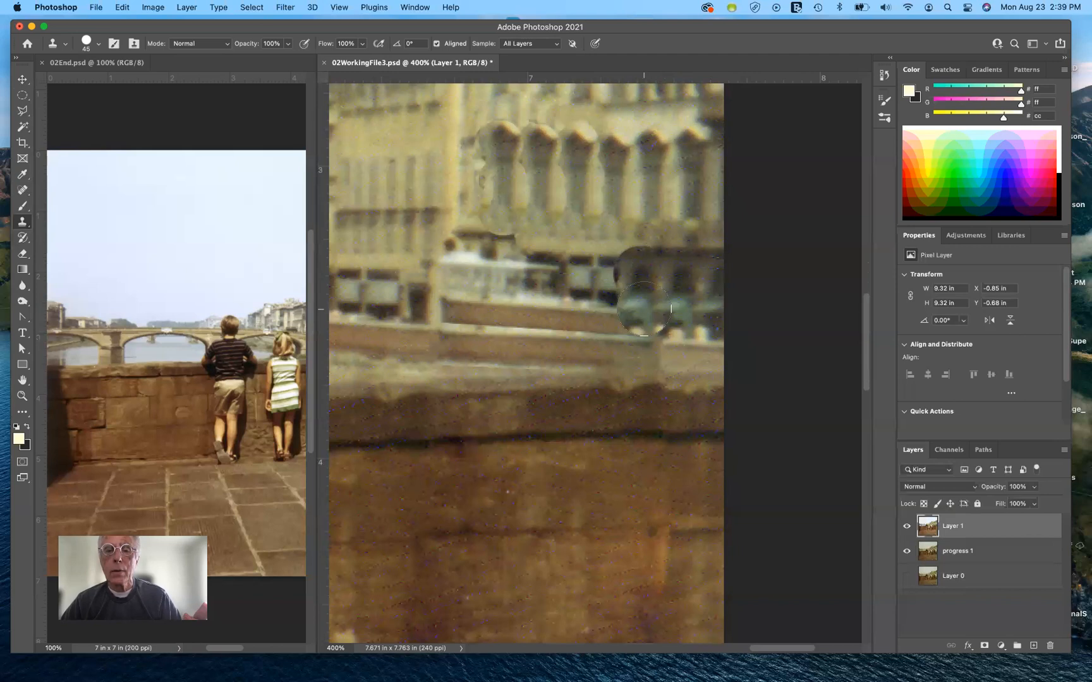
{"action": "mouse_move", "coordinate": [641, 310]}
{"action": "left_mouse_down"}
{"action": "mouse_move", "coordinate": [618, 268]}
{"action": "mouse_move", "coordinate": [612, 314]}
{"action": "left_mouse_up"}
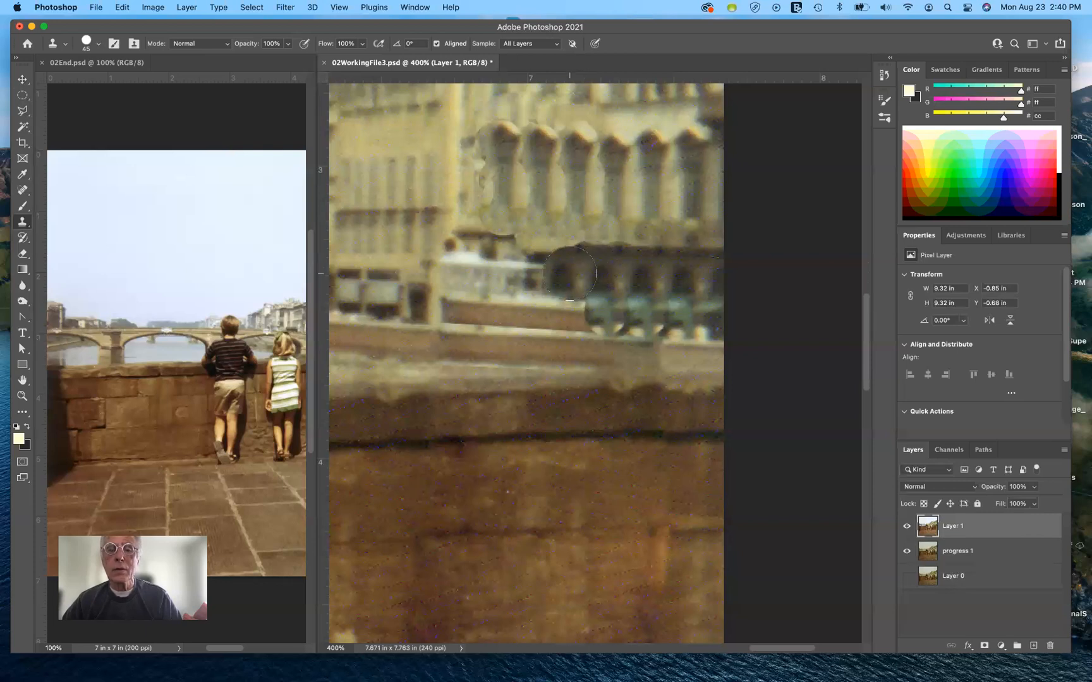
- Extend the cloned arcade over the white boat as far as the corner of the neighbouring pale building
{"action": "left_click_drag", "start_coordinate": [566, 269], "coordinate": [565, 298]}
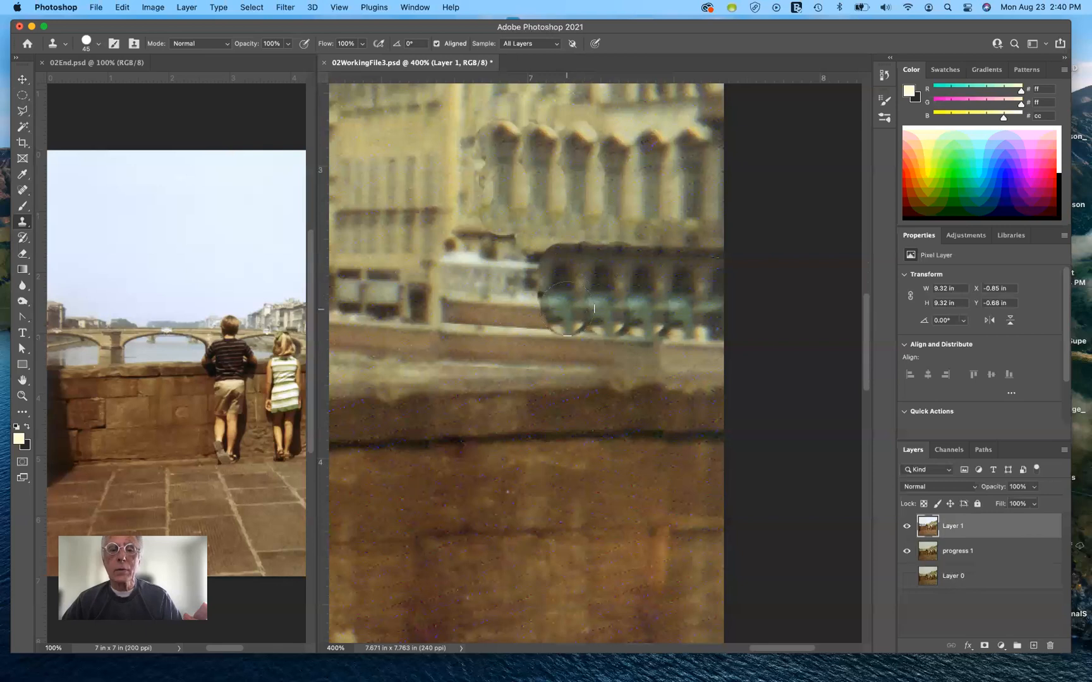
{"action": "left_click", "coordinate": [558, 302]}
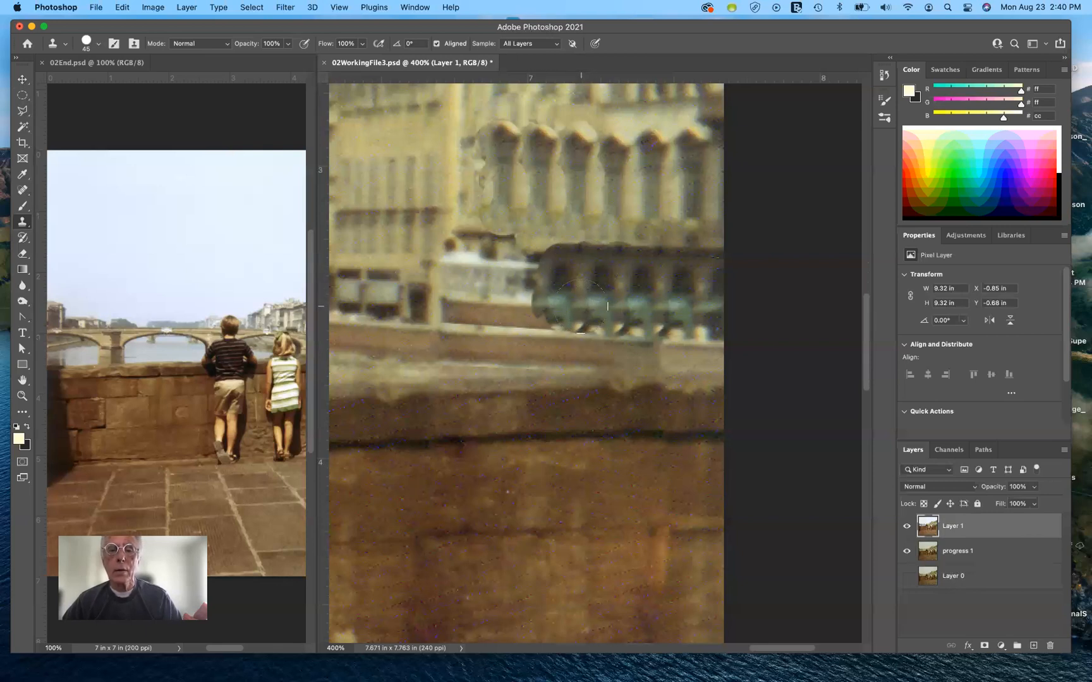
{"action": "left_click", "coordinate": [532, 262]}
{"action": "mouse_move", "coordinate": [515, 289]}
{"action": "left_mouse_down"}
{"action": "mouse_move", "coordinate": [530, 311]}
{"action": "mouse_move", "coordinate": [509, 300]}
{"action": "mouse_move", "coordinate": [497, 255]}
{"action": "mouse_move", "coordinate": [465, 263]}
{"action": "left_mouse_up"}
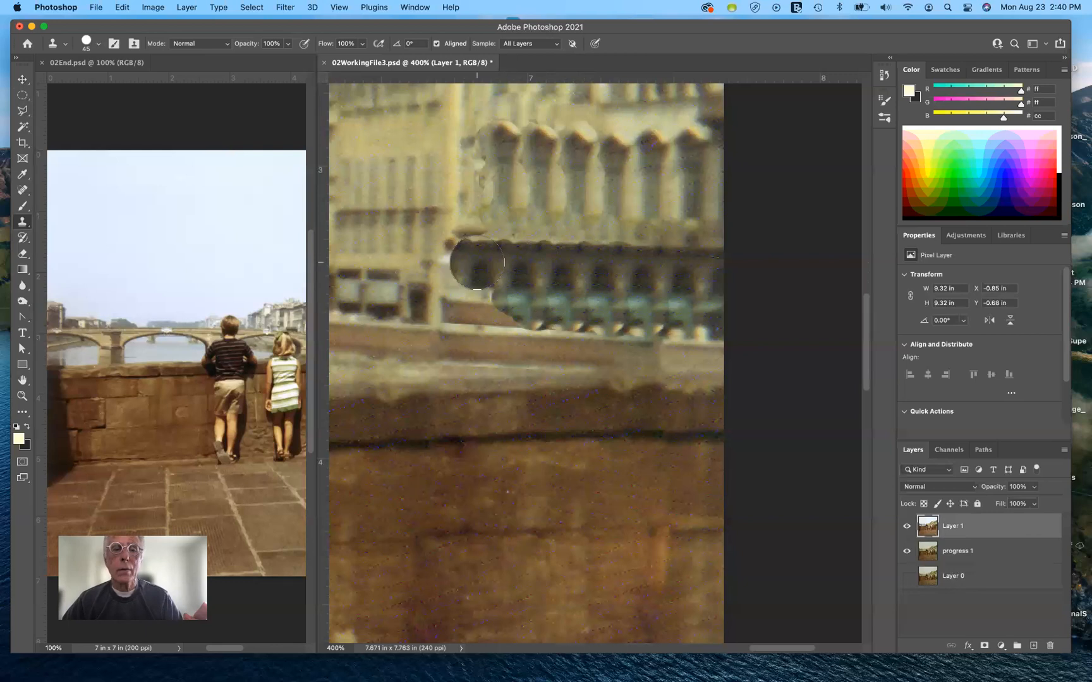
{"action": "left_click_drag", "start_coordinate": [477, 283], "coordinate": [477, 287]}
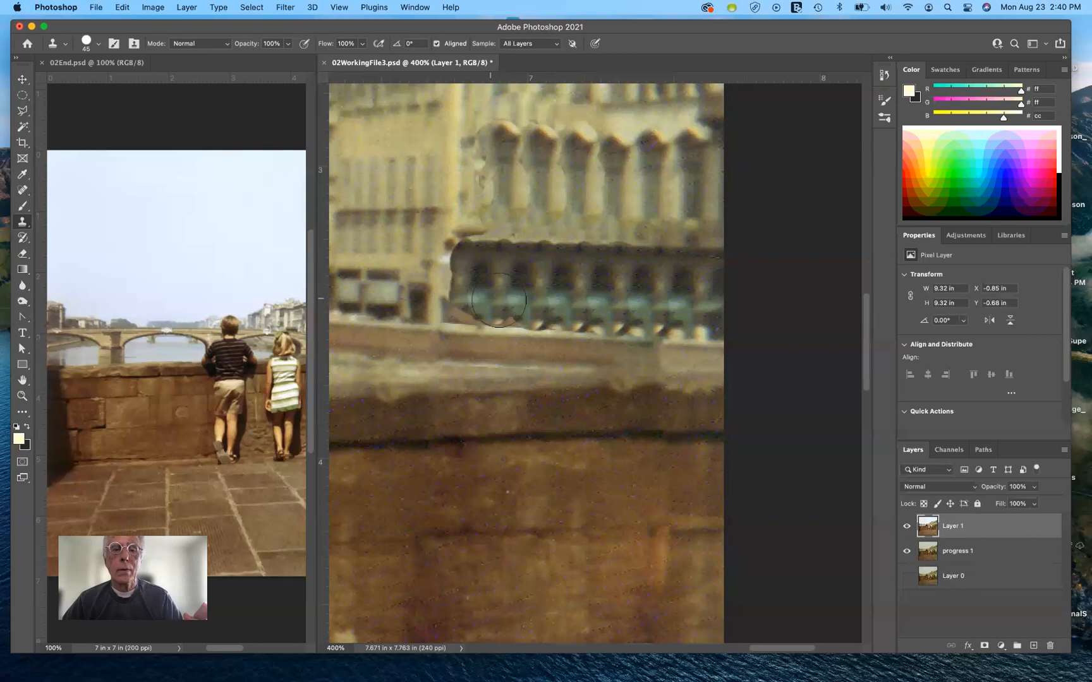
{"action": "left_click", "coordinate": [500, 302]}
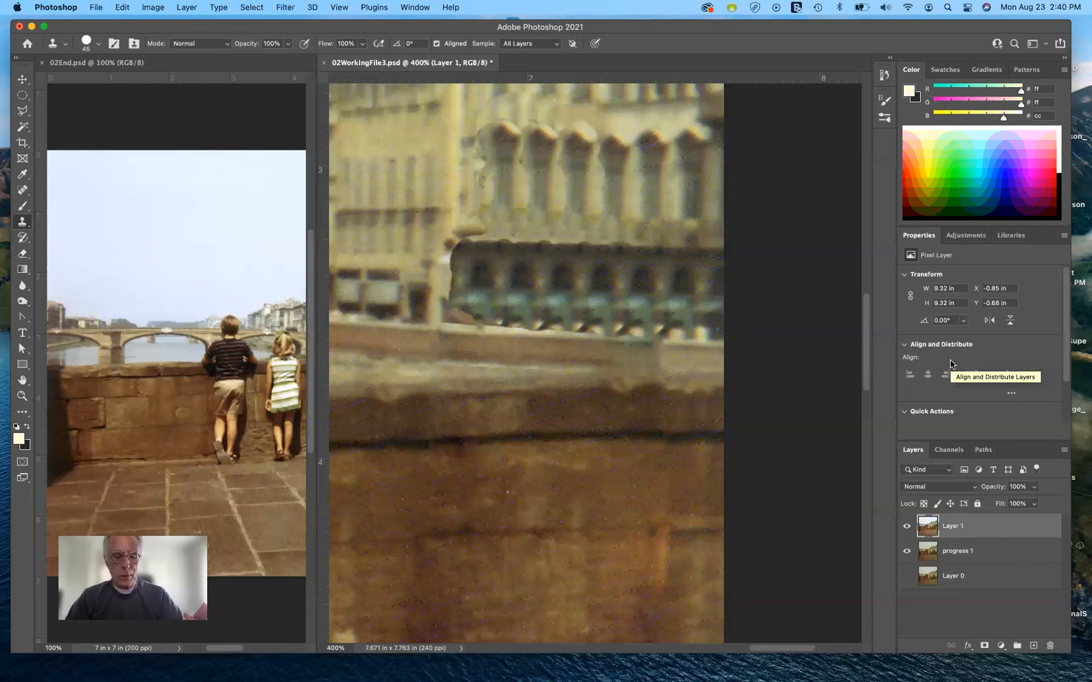
- Heal the leftover dark ledge above the arcade's left corner with the Spot Healing Brush at 15 px
{"action": "key", "text": "super+minus"}
{"action": "key", "text": "super+minus"}
{"action": "key", "text": "super+minus"}
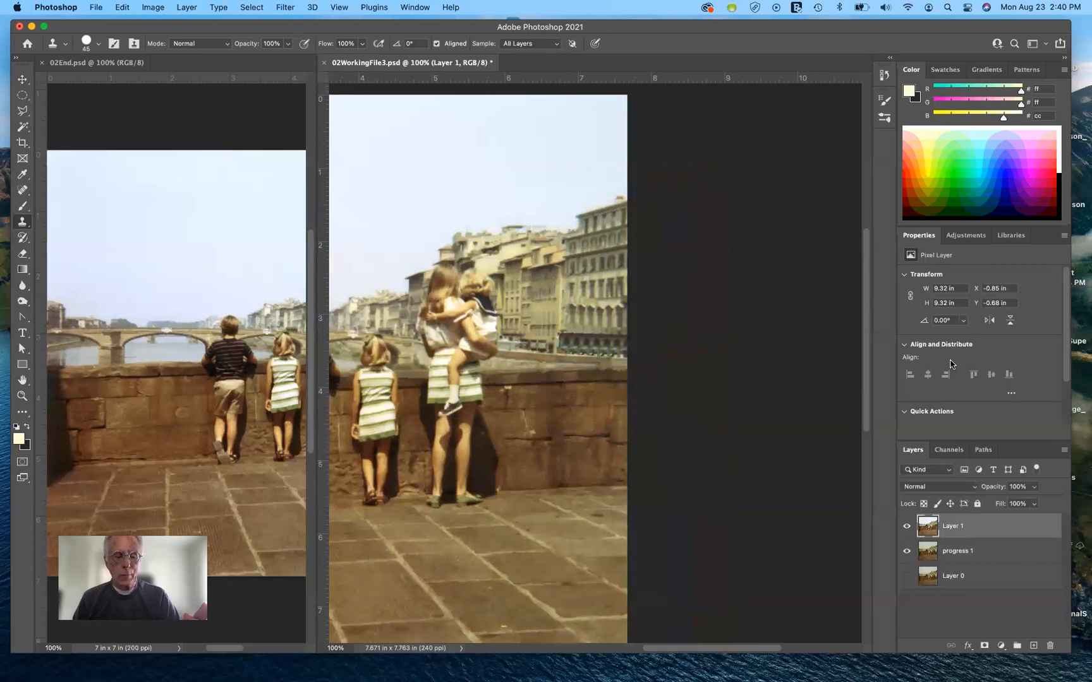
{"action": "key", "text": "super+equal"}
{"action": "key", "text": "super+equal"}
{"action": "key", "text": "super+equal"}
{"action": "key", "text": "super+equal"}
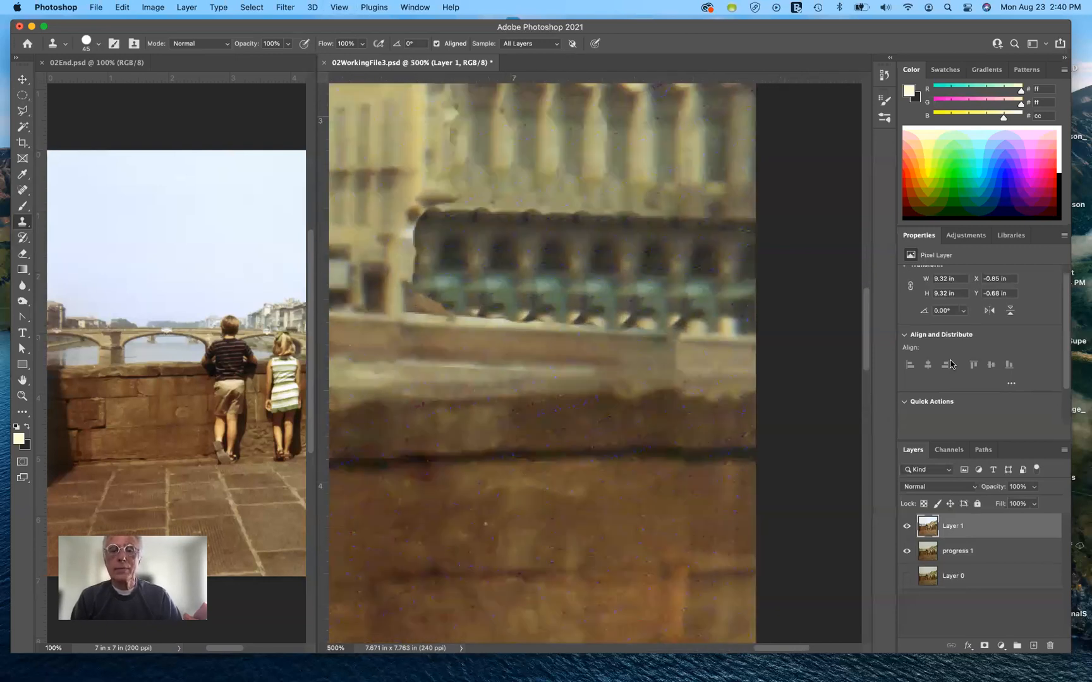
{"action": "scroll", "coordinate": [755, 388], "scroll_direction": "left", "scroll_amount": 10}
{"action": "scroll", "coordinate": [755, 387], "scroll_direction": "up", "scroll_amount": 2}
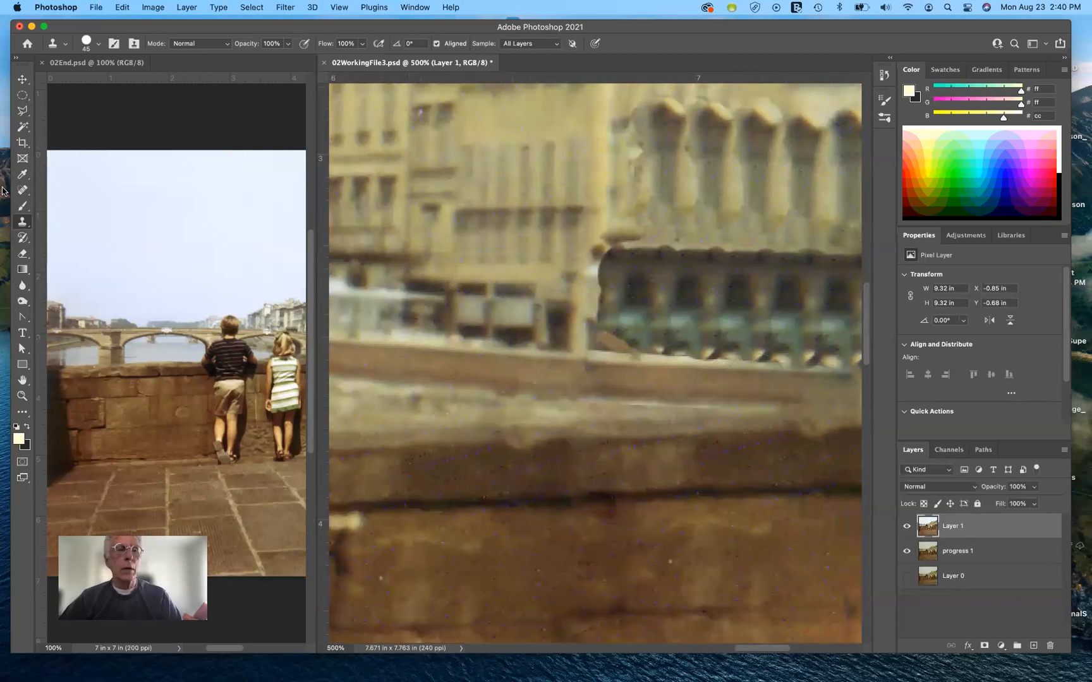
{"action": "left_click", "coordinate": [21, 191]}
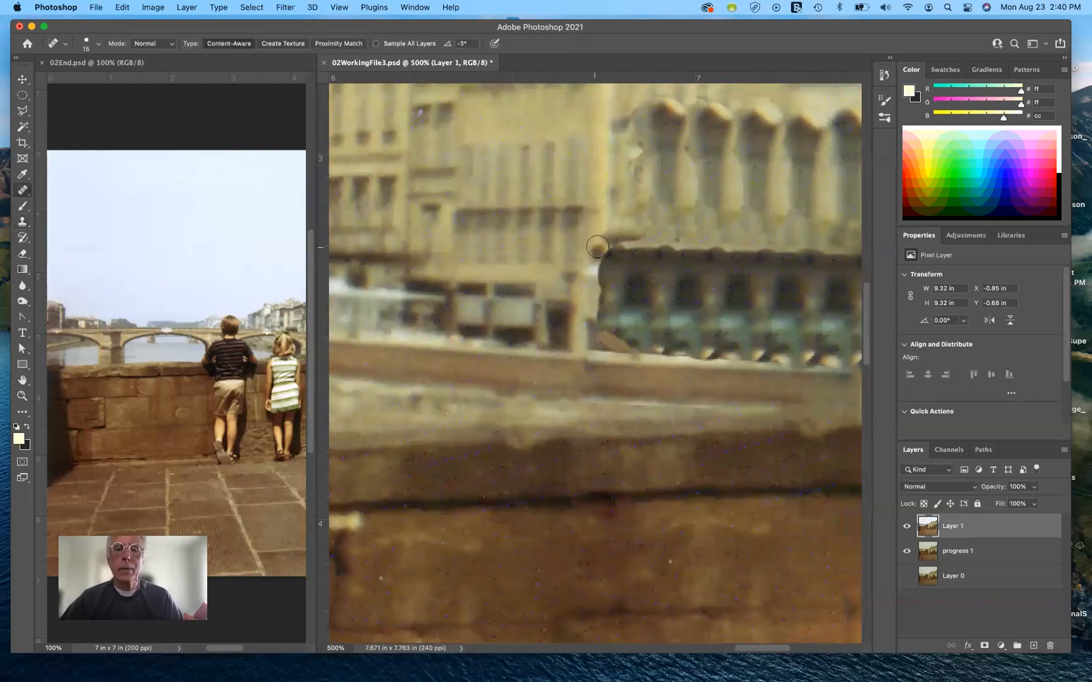
{"action": "left_click", "coordinate": [615, 234]}
{"action": "left_click", "coordinate": [609, 240]}
{"action": "left_click", "coordinate": [608, 240]}
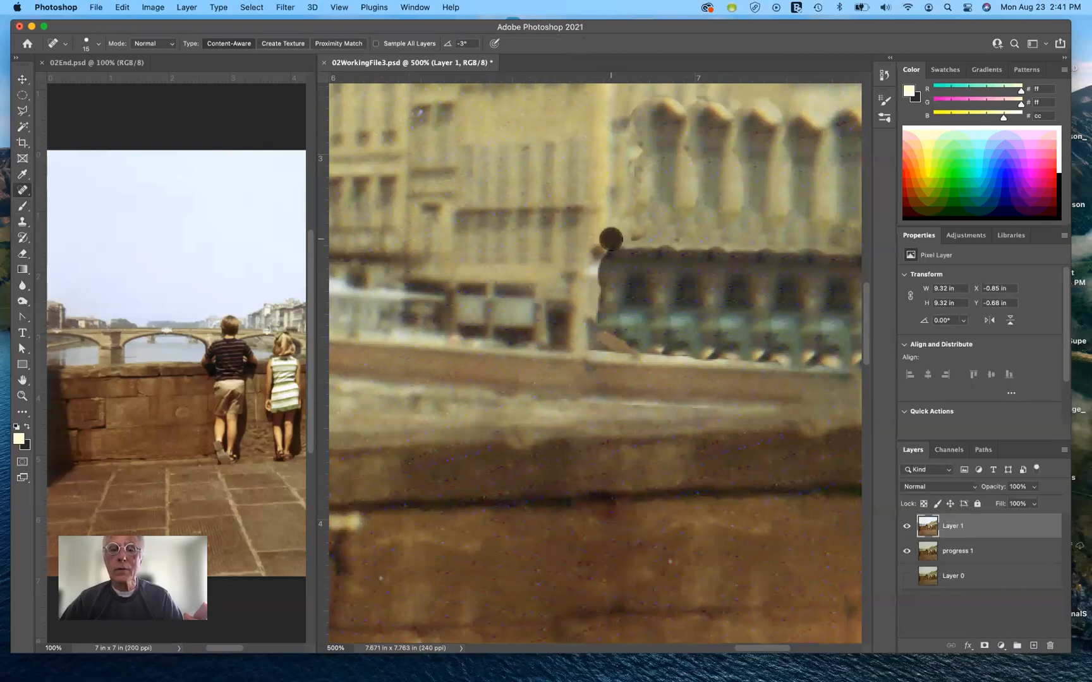
- Heal the wall strip between the upper arched windows and the arcade's roofline
{"action": "left_click", "coordinate": [664, 240]}
{"action": "left_click", "coordinate": [670, 240]}
{"action": "left_click", "coordinate": [656, 240]}
{"action": "left_click", "coordinate": [717, 240]}
{"action": "left_click", "coordinate": [729, 242]}
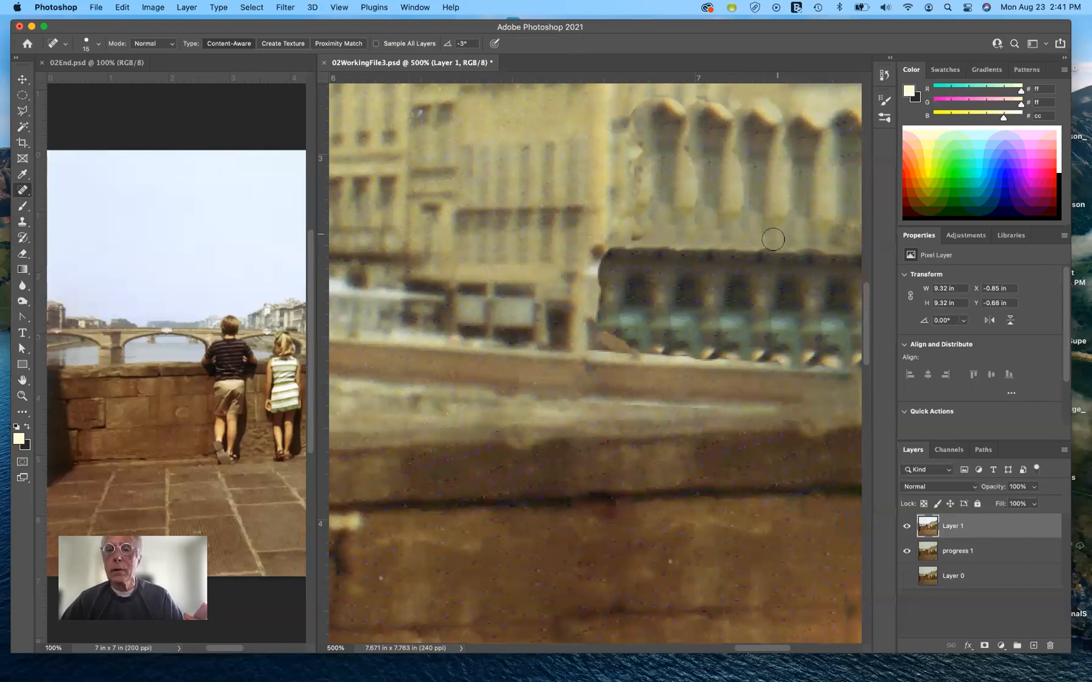
{"action": "left_click", "coordinate": [766, 243]}
{"action": "left_click", "coordinate": [804, 243]}
{"action": "left_click", "coordinate": [818, 242]}
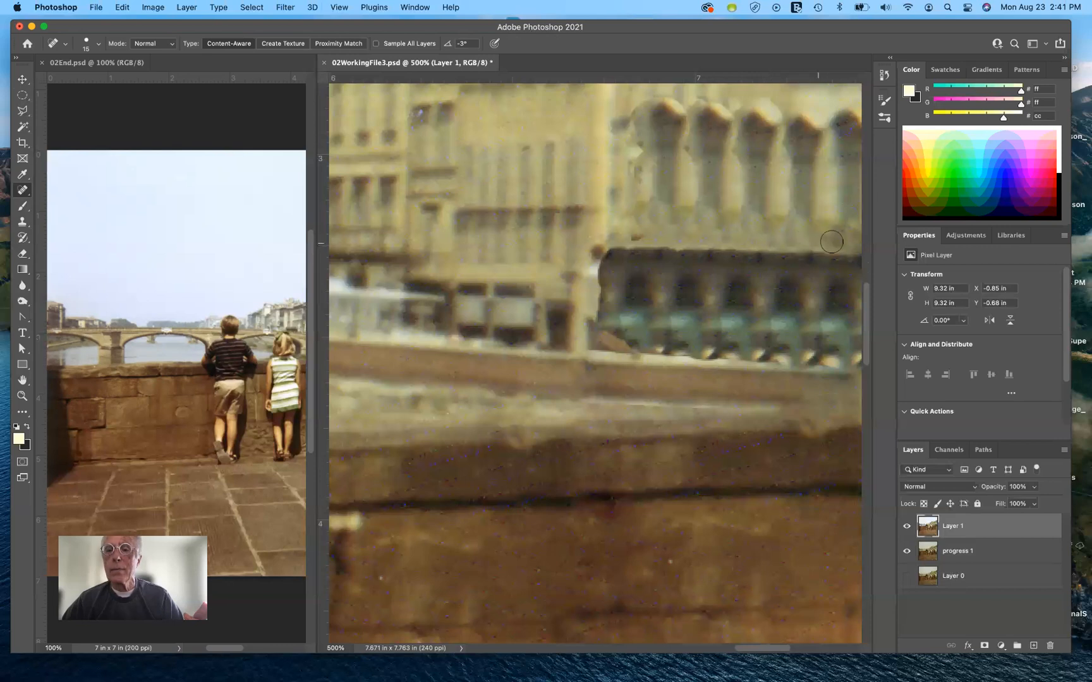
{"action": "left_click", "coordinate": [840, 241]}
- Heal the white boat remnants and rounded corner along the arcade's left edge into a straight vertical boundary
{"action": "left_click", "coordinate": [588, 322]}
{"action": "left_click", "coordinate": [590, 334]}
{"action": "left_click", "coordinate": [590, 269]}
{"action": "left_click", "coordinate": [600, 275]}
{"action": "left_click", "coordinate": [602, 265]}
{"action": "left_click", "coordinate": [607, 256]}
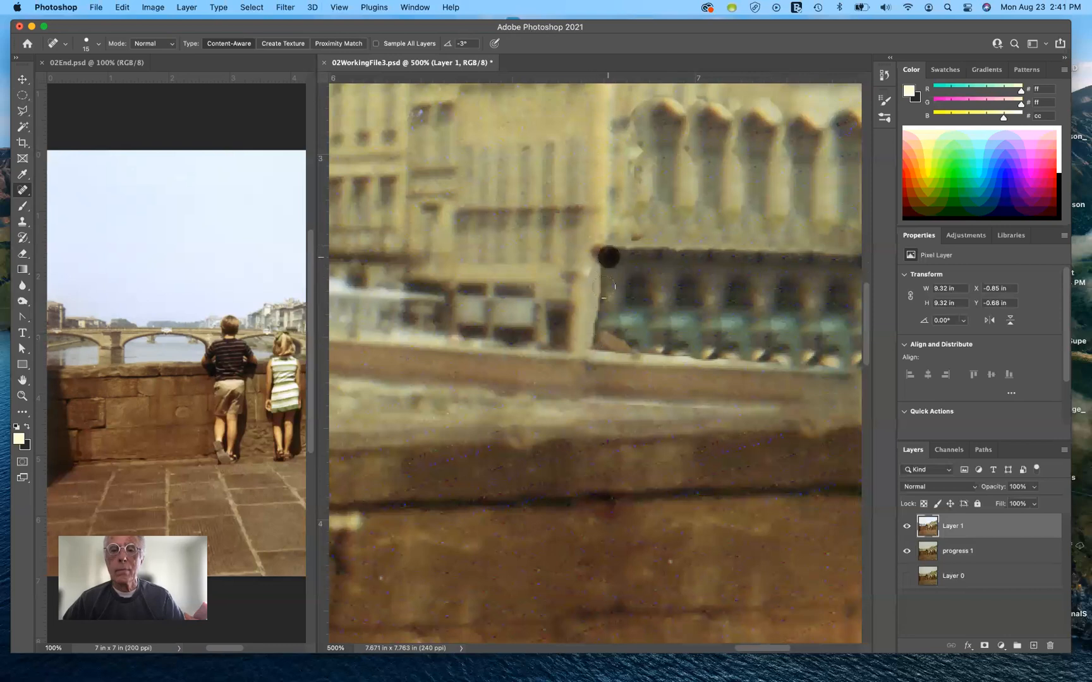
{"action": "left_click", "coordinate": [601, 278]}
{"action": "left_click", "coordinate": [607, 267]}
{"action": "left_click", "coordinate": [599, 285]}
{"action": "left_click", "coordinate": [601, 271]}
{"action": "left_click", "coordinate": [599, 279]}
{"action": "left_click", "coordinate": [599, 280]}
{"action": "left_click", "coordinate": [602, 261]}
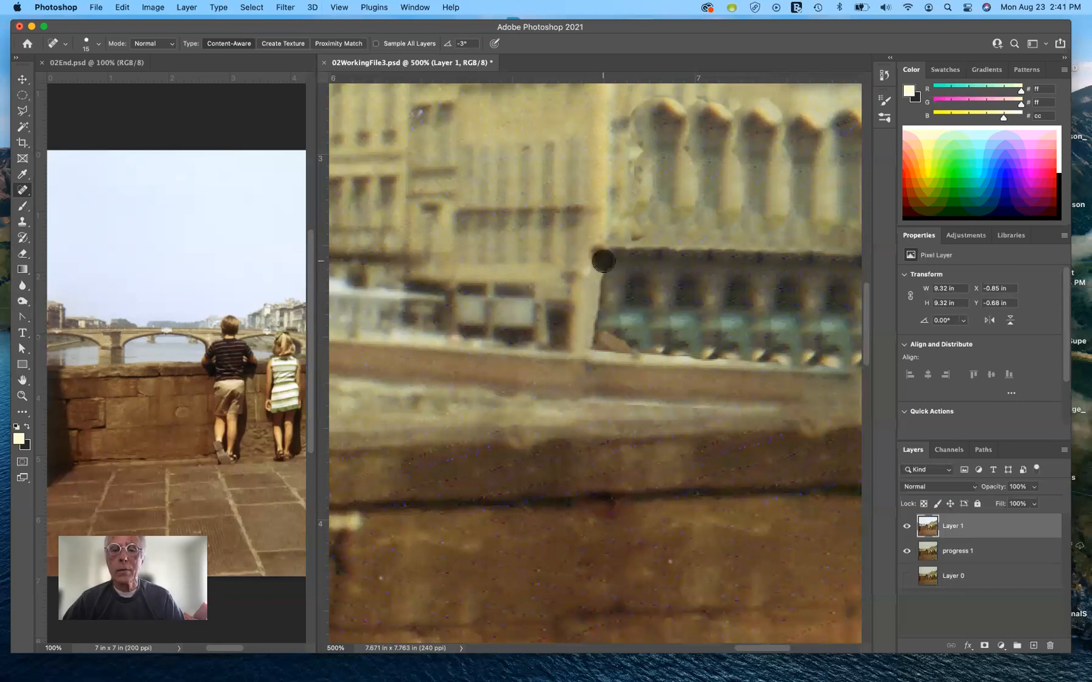
- Heal the brown hull remnant at the arcade's lower-left corner, just above the quay
{"action": "left_click", "coordinate": [629, 355]}
{"action": "left_click", "coordinate": [627, 345]}
{"action": "left_click", "coordinate": [619, 344]}
{"action": "left_click", "coordinate": [607, 343]}
{"action": "left_click", "coordinate": [599, 341]}
{"action": "left_click", "coordinate": [639, 353]}
{"action": "left_click", "coordinate": [595, 347]}
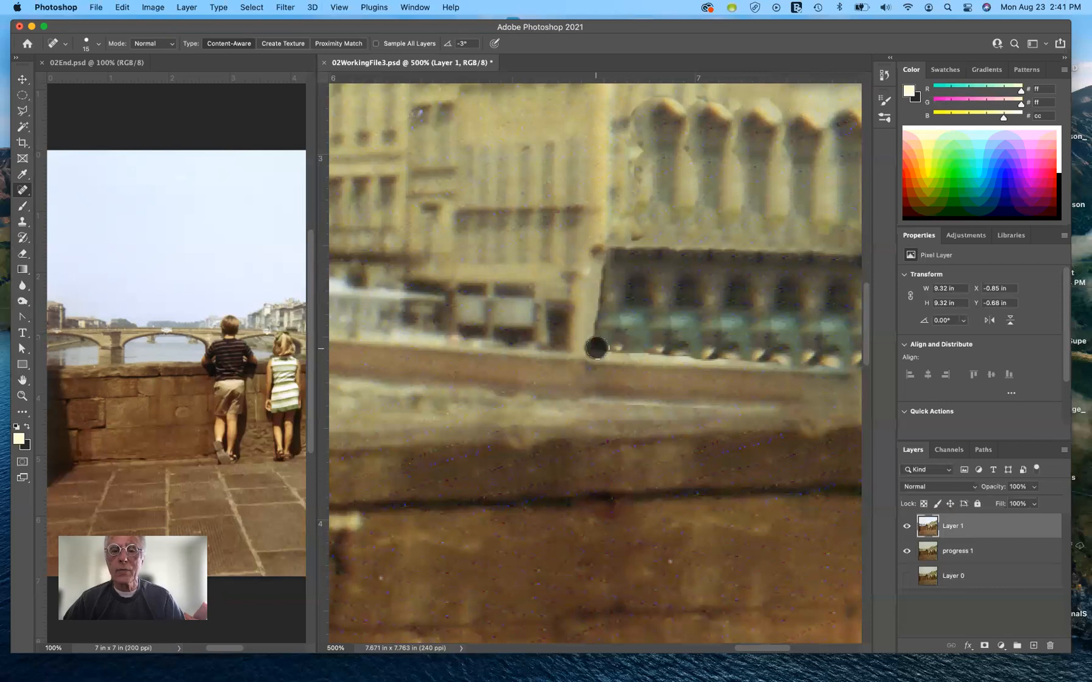
{"action": "left_click", "coordinate": [614, 348]}
{"action": "left_click", "coordinate": [582, 352]}
{"action": "left_click", "coordinate": [630, 353]}
{"action": "left_click", "coordinate": [593, 352]}
- Run the Spot Healing Brush along the full height of the arcade's left edge
{"action": "left_click", "coordinate": [597, 327]}
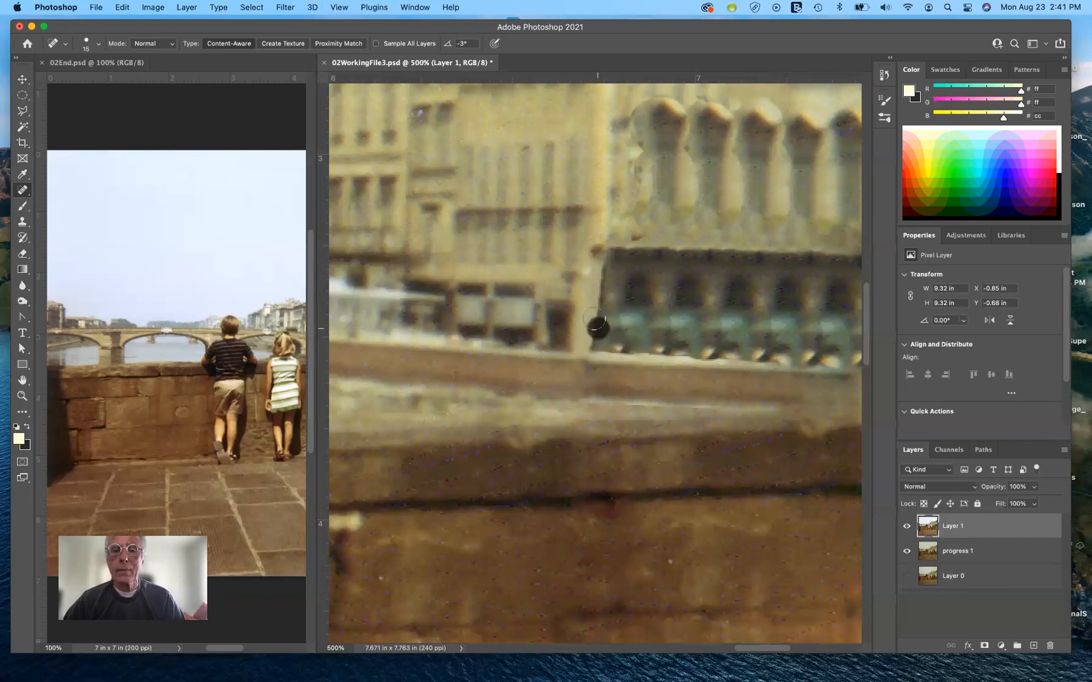
{"action": "left_click", "coordinate": [602, 273]}
{"action": "left_click_drag", "start_coordinate": [602, 273], "coordinate": [598, 329]}
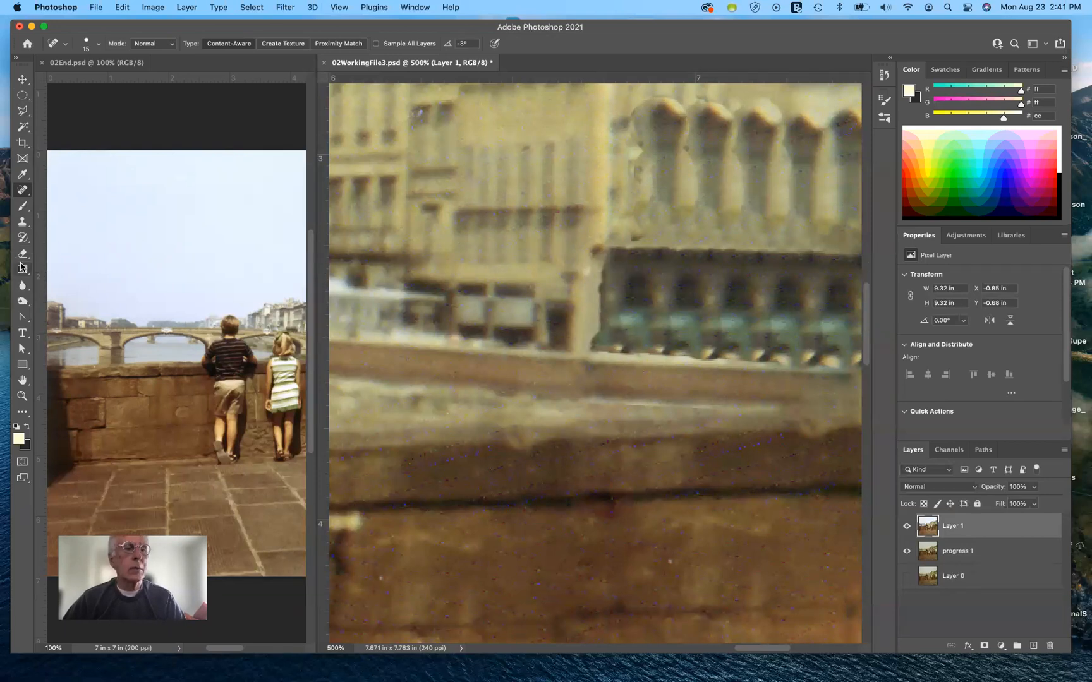
- Clean up the arcade's left edge with the Clone Stamp, reducing the brush to about 8 px
{"action": "left_click", "coordinate": [22, 222]}
{"action": "left_click", "coordinate": [420, 301], "text": "alt"}
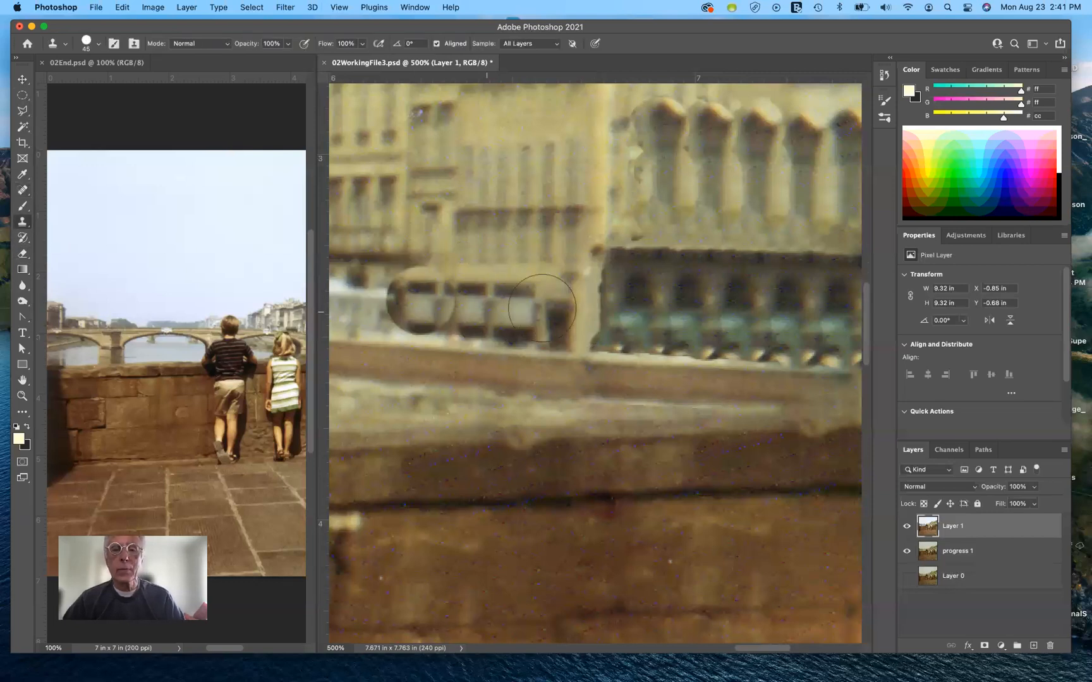
{"action": "key", "text": "bracketleft"}
{"action": "key", "text": "bracketleft"}
{"action": "key", "text": "bracketleft"}
{"action": "key", "text": "bracketleft"}
{"action": "key", "text": "bracketleft"}
{"action": "key", "text": "bracketleft"}
{"action": "key", "text": "bracketleft"}
{"action": "key", "text": "bracketleft"}
{"action": "key", "text": "bracketleft"}
{"action": "key", "text": "bracketleft"}
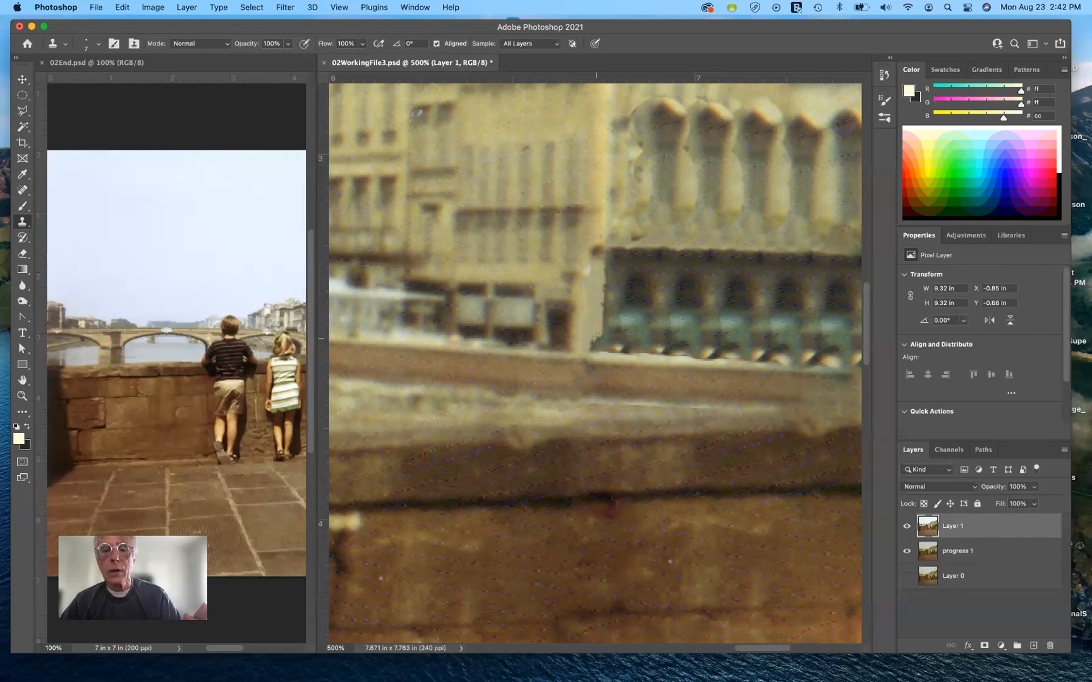
{"action": "key", "text": "bracketright"}
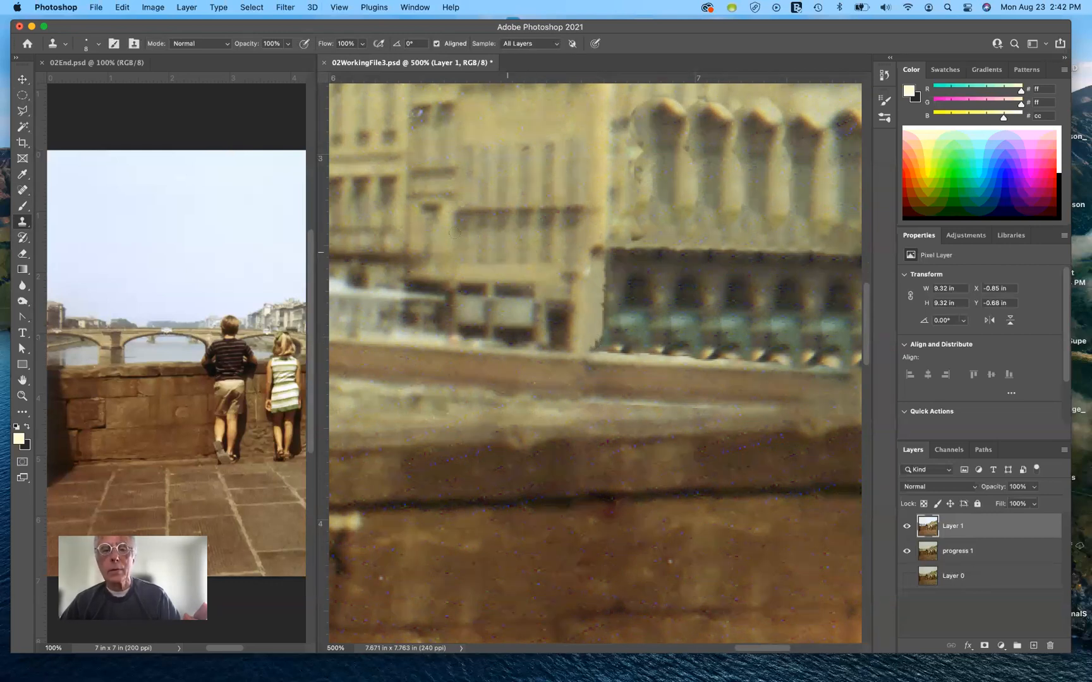
- Smooth the jagged left edge of the arcade from roofline to base with the Spot Healing Brush at 15 px
{"action": "left_click", "coordinate": [23, 191]}
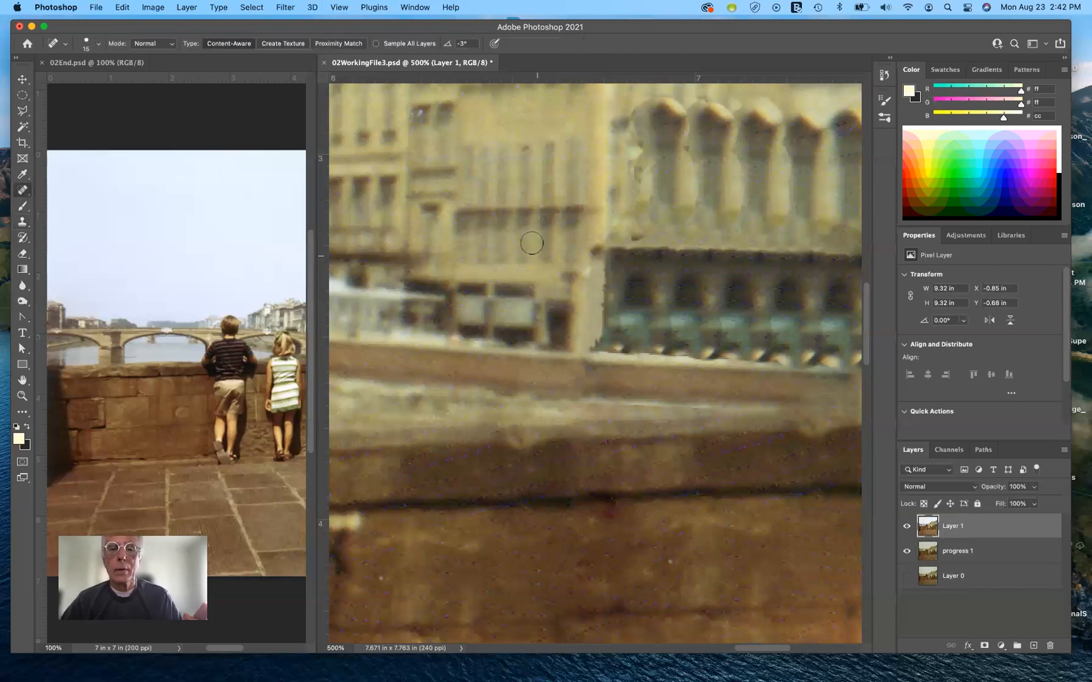
{"action": "left_click", "coordinate": [597, 263]}
{"action": "left_click_drag", "start_coordinate": [598, 265], "coordinate": [594, 300]}
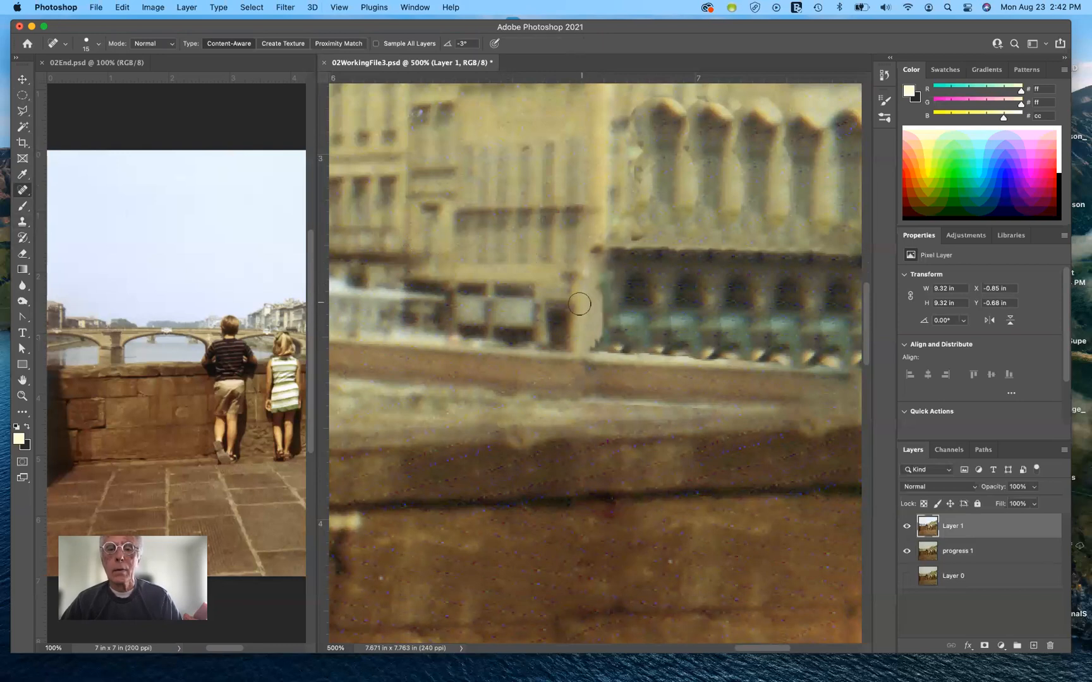
{"action": "left_click_drag", "start_coordinate": [598, 314], "coordinate": [594, 342]}
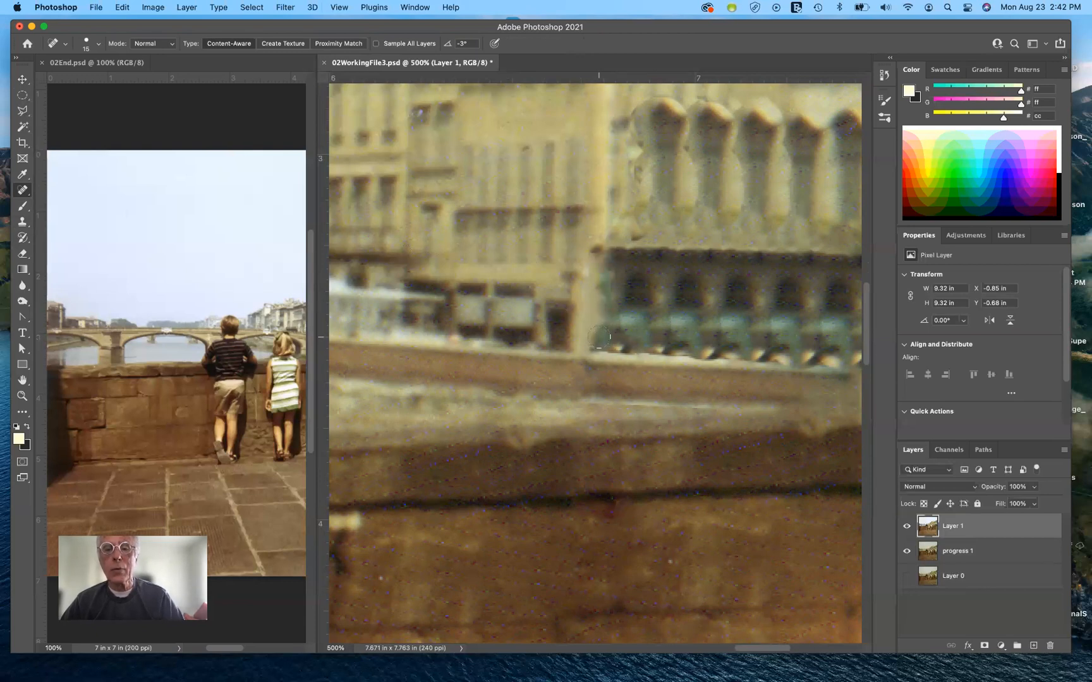
{"action": "left_click", "coordinate": [590, 343]}
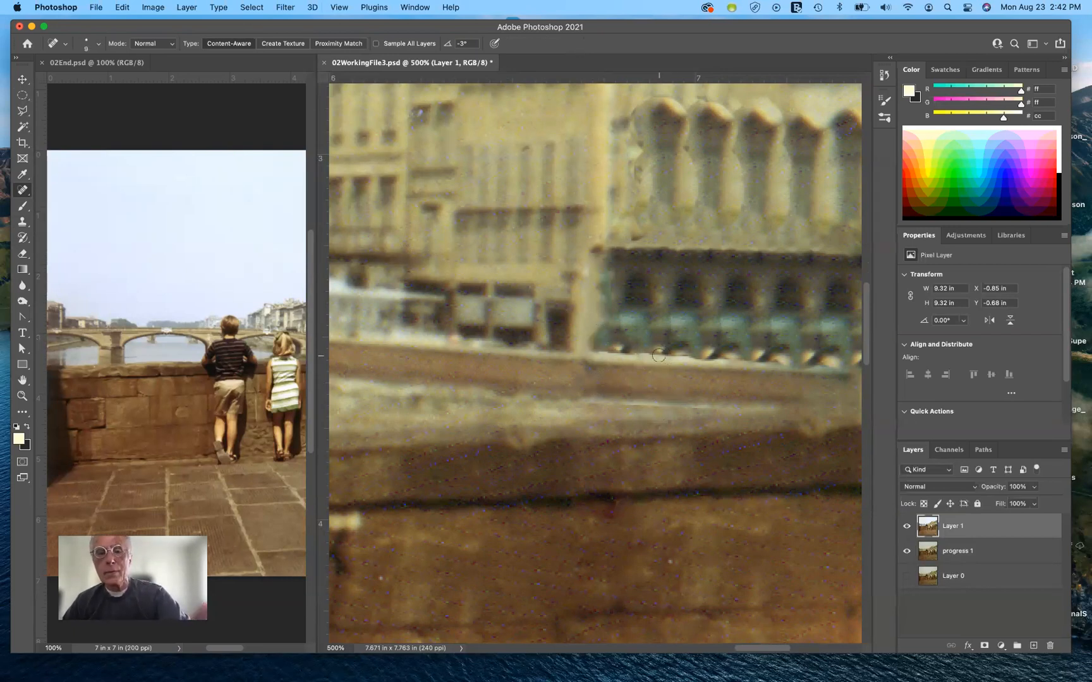
- Heal the lower edge of the arcade near its left corner with the Spot Healing Brush reduced to 8 px
{"action": "mouse_move", "coordinate": [599, 353]}
{"action": "left_mouse_down"}
{"action": "mouse_move", "coordinate": [655, 355]}
{"action": "mouse_move", "coordinate": [639, 355]}
{"action": "left_mouse_up"}
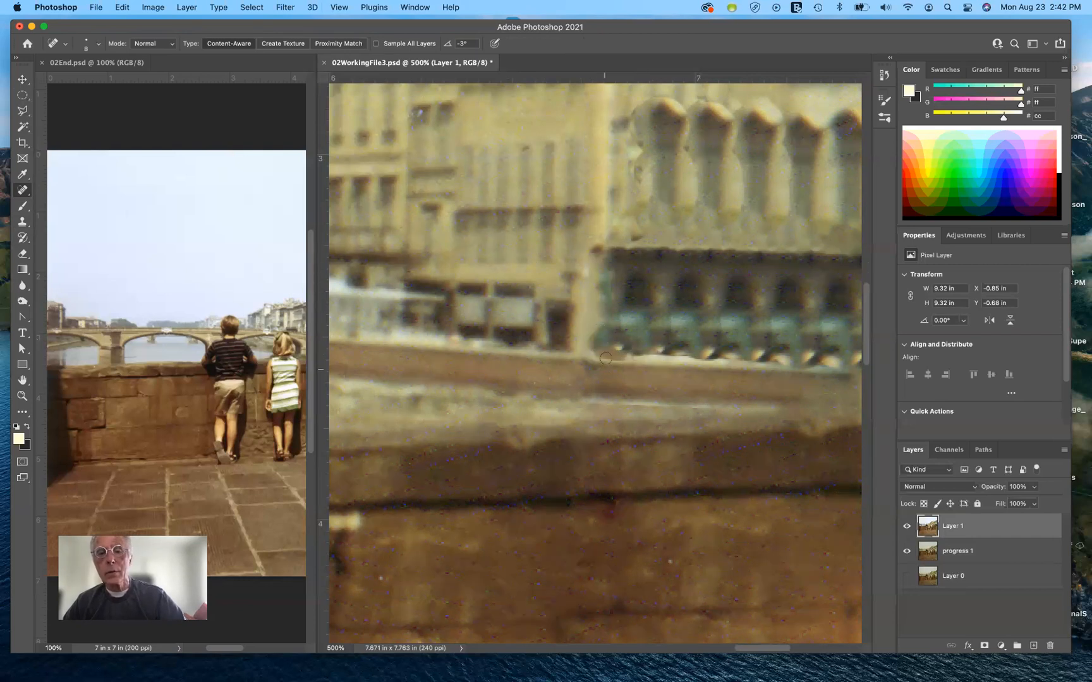
{"action": "left_click", "coordinate": [607, 356]}
{"action": "left_click", "coordinate": [602, 355]}
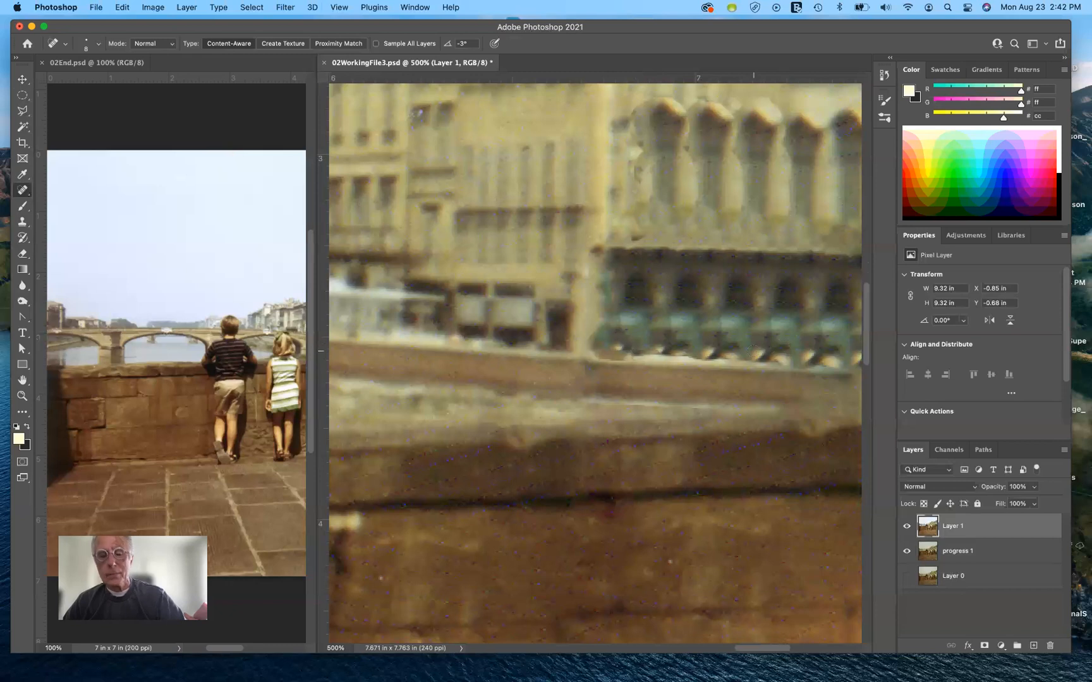
- Undo the last three healing strokes on the arcade's lower edge
{"action": "key", "text": "super+z"}
{"action": "key", "text": "super+z"}
{"action": "key", "text": "super+z"}
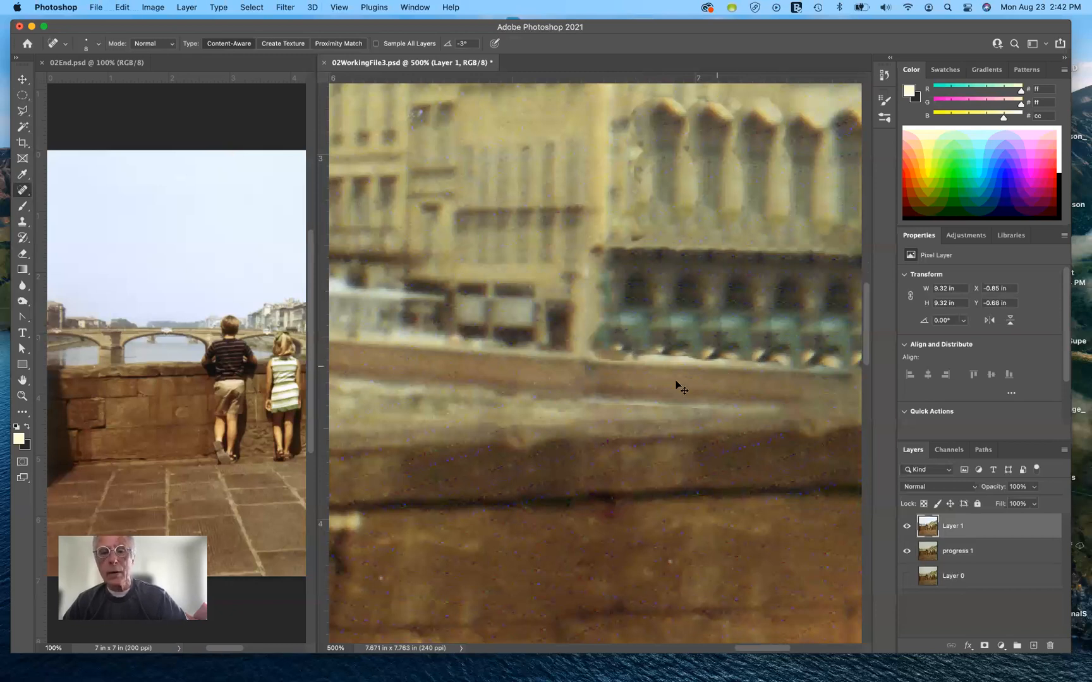
- Heal the arcade's lower edge from its left corner with the Spot Healing Brush, and soften it with the Blur tool
{"action": "left_click", "coordinate": [598, 349]}
{"action": "left_click", "coordinate": [607, 348]}
{"action": "left_click", "coordinate": [612, 350]}
{"action": "left_click", "coordinate": [627, 351]}
{"action": "left_click", "coordinate": [639, 352]}
{"action": "left_click", "coordinate": [649, 351]}
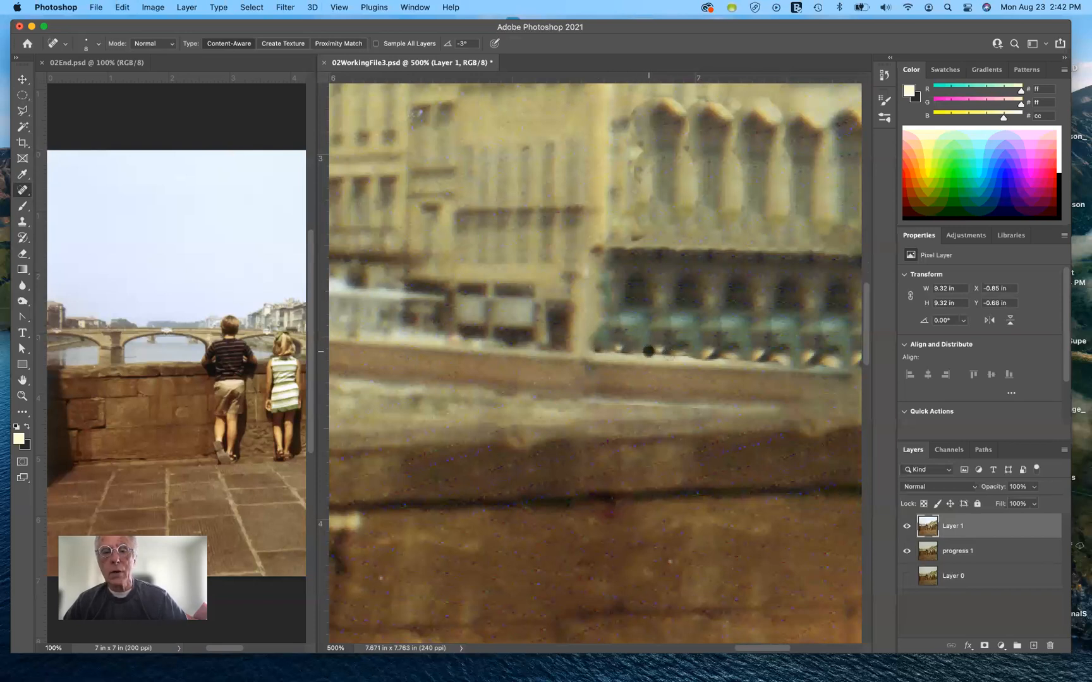
{"action": "left_click_drag", "start_coordinate": [666, 358], "coordinate": [663, 358]}
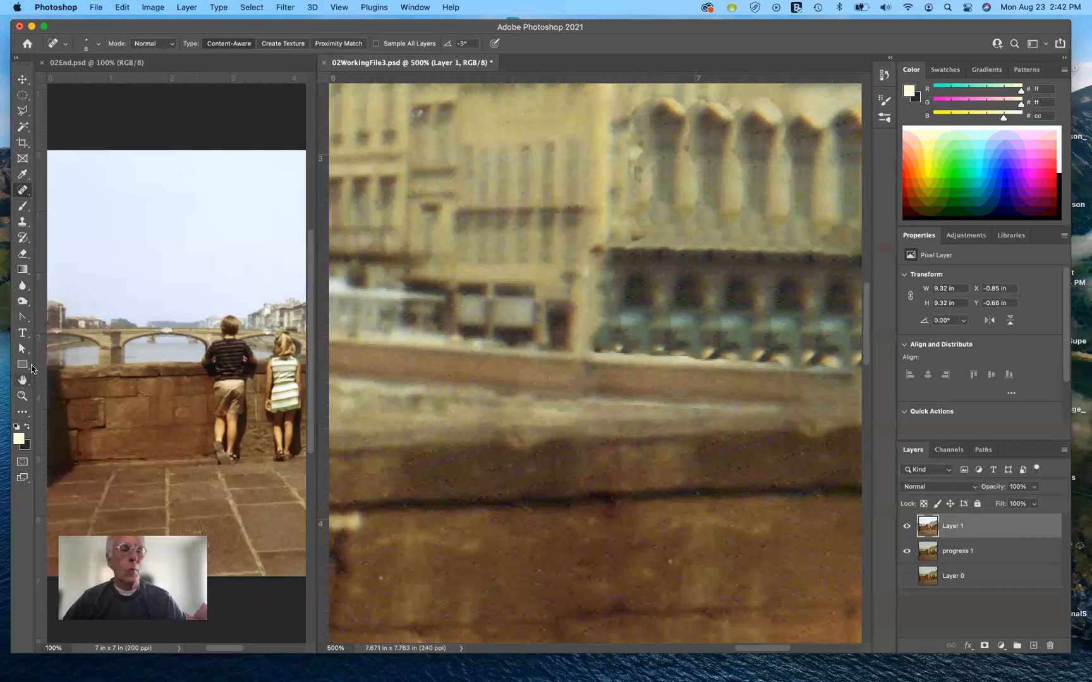
{"action": "left_click", "coordinate": [22, 285]}
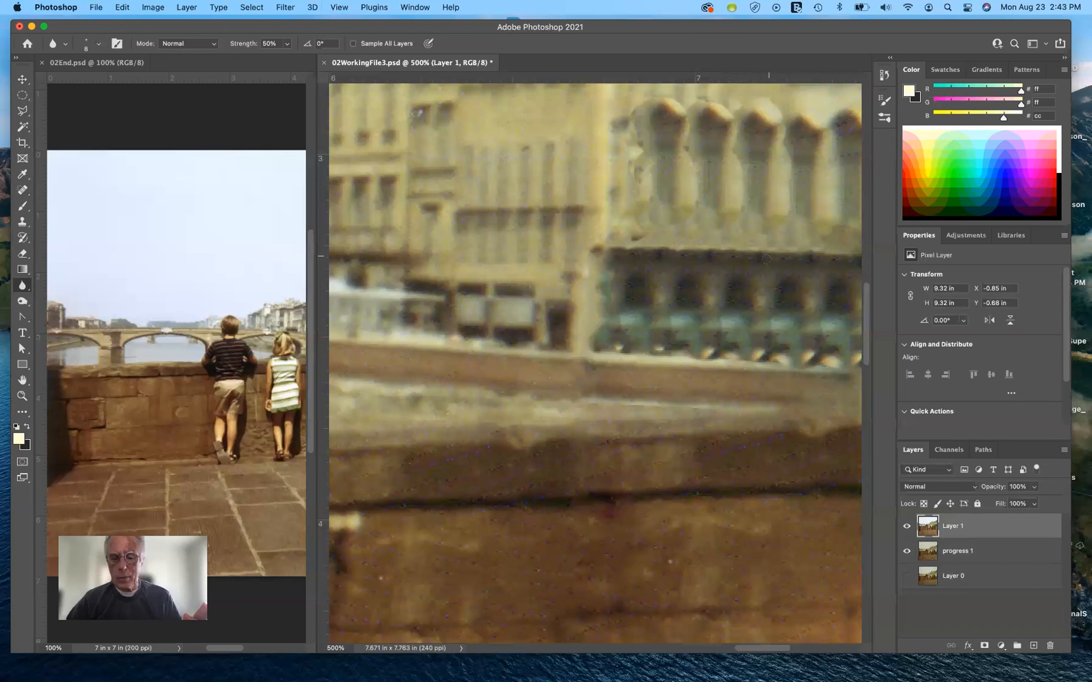
{"action": "scroll", "coordinate": [694, 283], "scroll_direction": "right", "scroll_amount": 3}
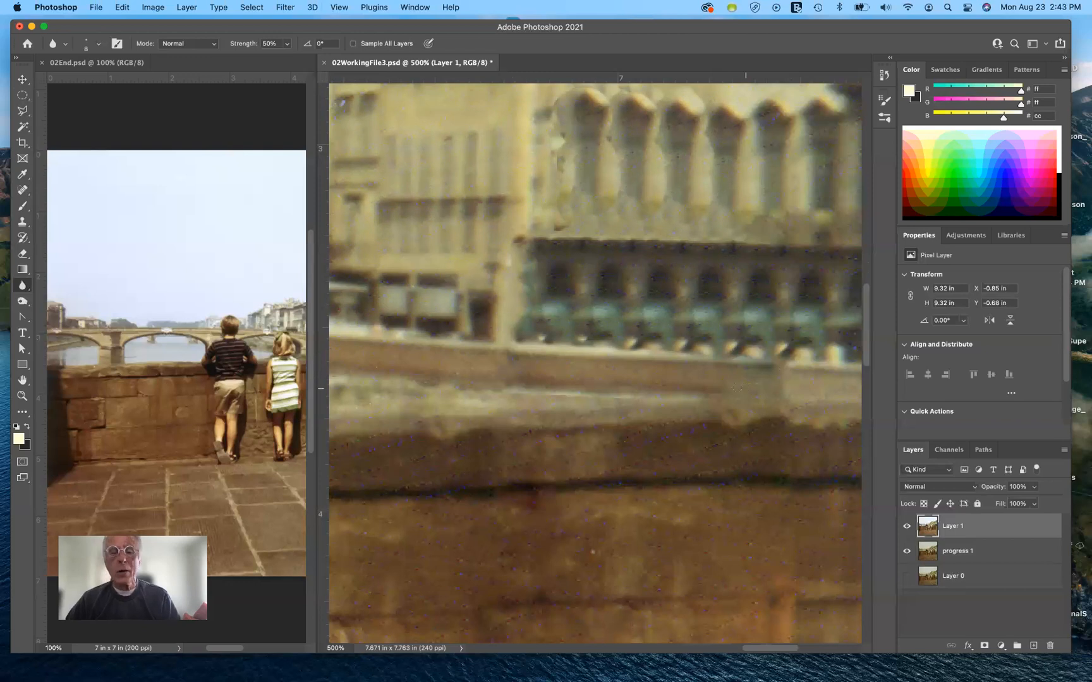
- Patch the pale low wall below the arcade's right end with texture from just left of it, and clear the selection
{"action": "left_click", "coordinate": [23, 191]}
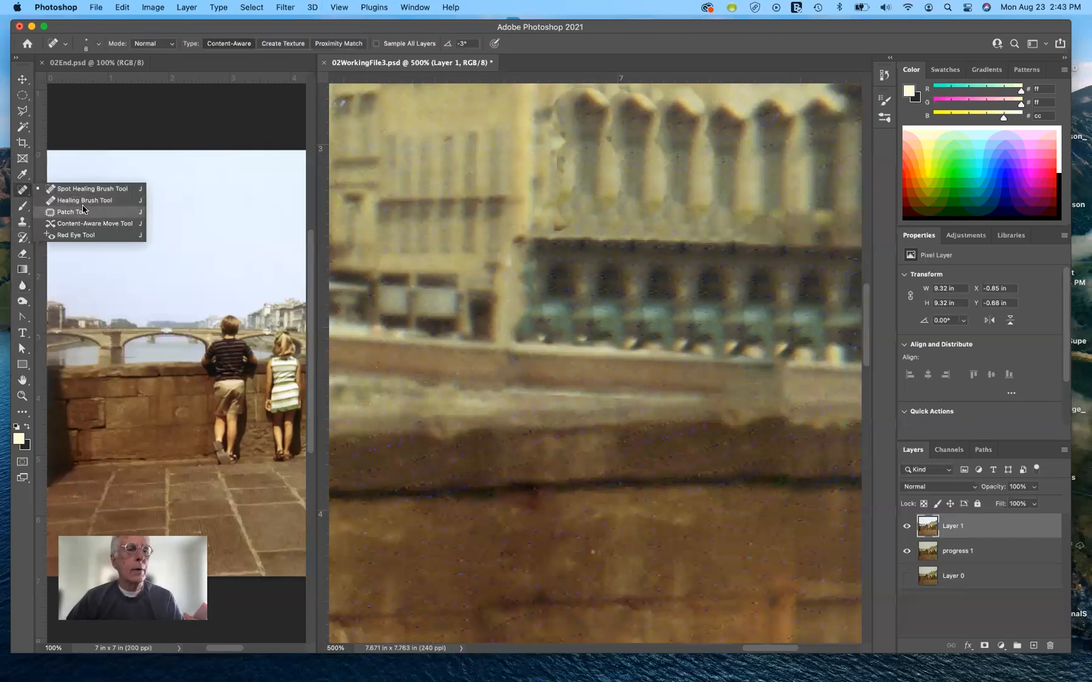
{"action": "left_click", "coordinate": [83, 212]}
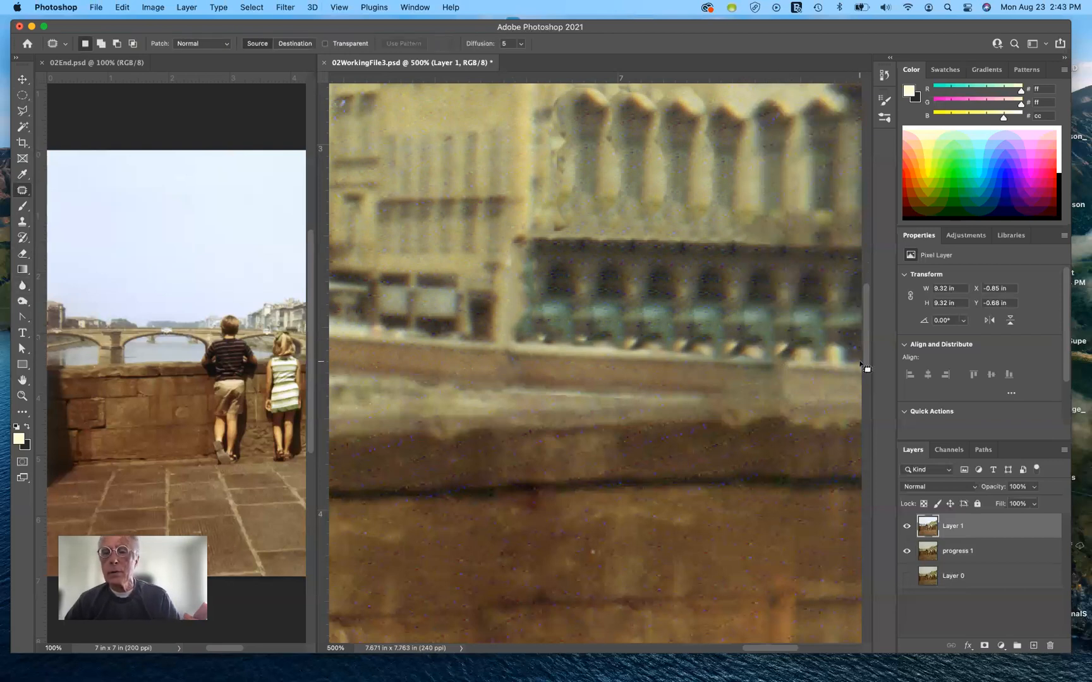
{"action": "mouse_move", "coordinate": [858, 364]}
{"action": "left_mouse_down"}
{"action": "mouse_move", "coordinate": [783, 365]}
{"action": "mouse_move", "coordinate": [782, 410]}
{"action": "mouse_move", "coordinate": [836, 416]}
{"action": "mouse_move", "coordinate": [858, 406]}
{"action": "mouse_move", "coordinate": [866, 365]}
{"action": "mouse_move", "coordinate": [834, 385]}
{"action": "mouse_move", "coordinate": [770, 390]}
{"action": "mouse_move", "coordinate": [747, 378]}
{"action": "left_mouse_up"}
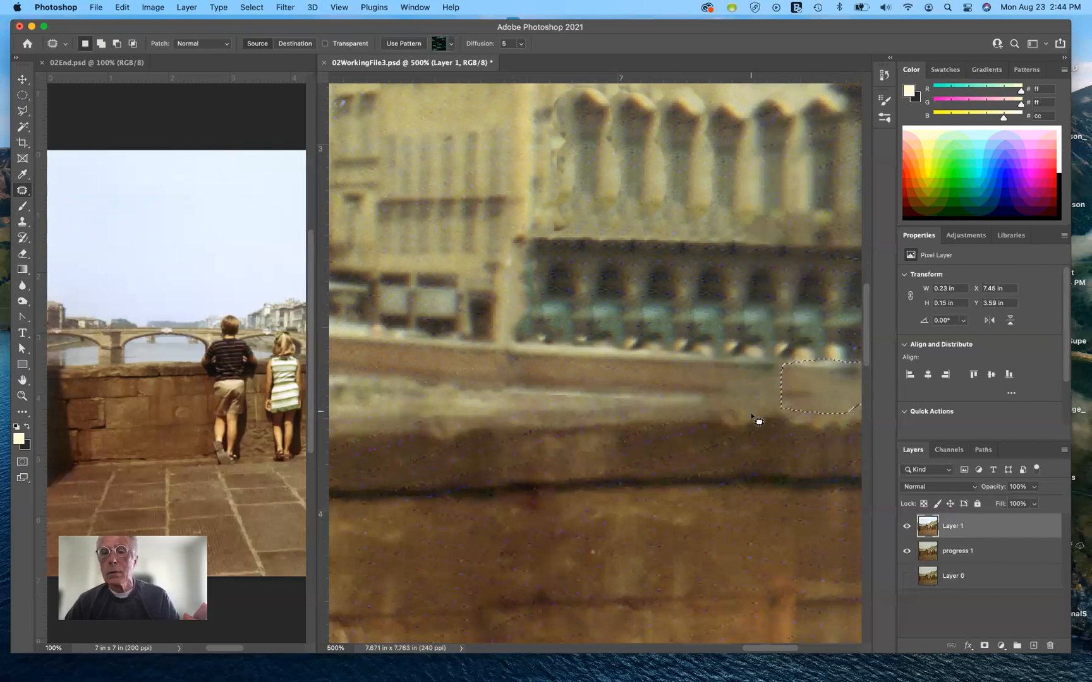
{"action": "key", "text": "super+d"}
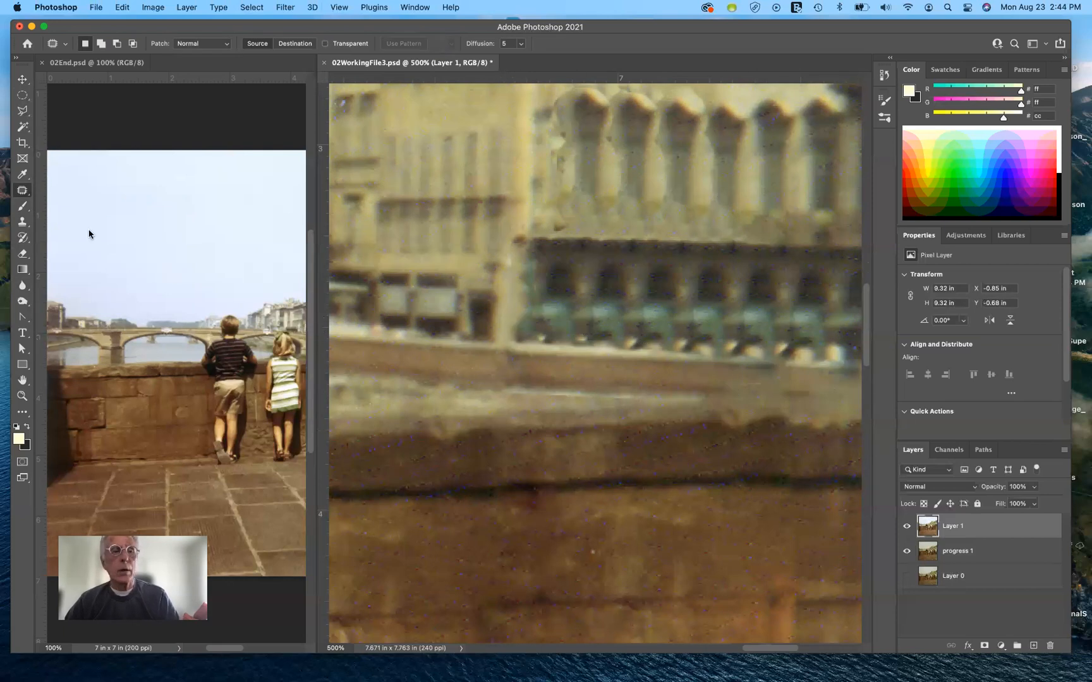
- Heal the blotches and seam in the low wall below the arcade's right end with the Spot Healing Brush
{"action": "left_click", "coordinate": [16, 188]}
{"action": "left_click", "coordinate": [88, 188]}
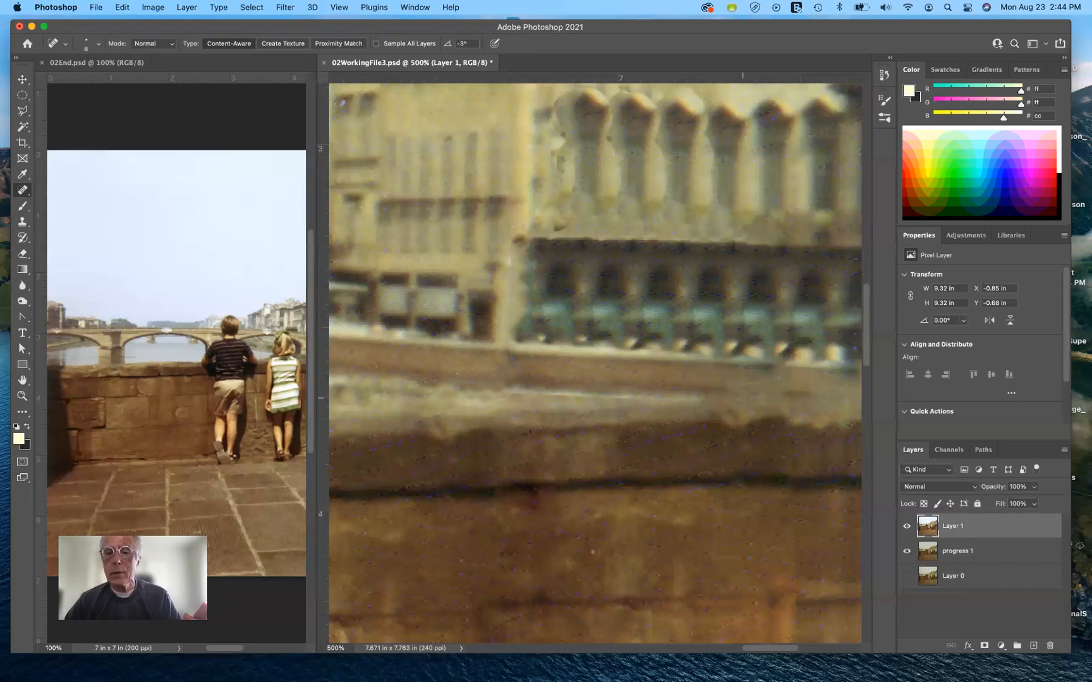
{"action": "left_click", "coordinate": [724, 399]}
{"action": "left_click", "coordinate": [778, 413]}
{"action": "left_click", "coordinate": [769, 396]}
{"action": "left_click", "coordinate": [764, 390]}
{"action": "left_click_drag", "start_coordinate": [843, 385], "coordinate": [845, 413]}
- Heal the bright, uneven spots along the base of the arcade's right end
{"action": "left_click_drag", "start_coordinate": [836, 362], "coordinate": [820, 364]}
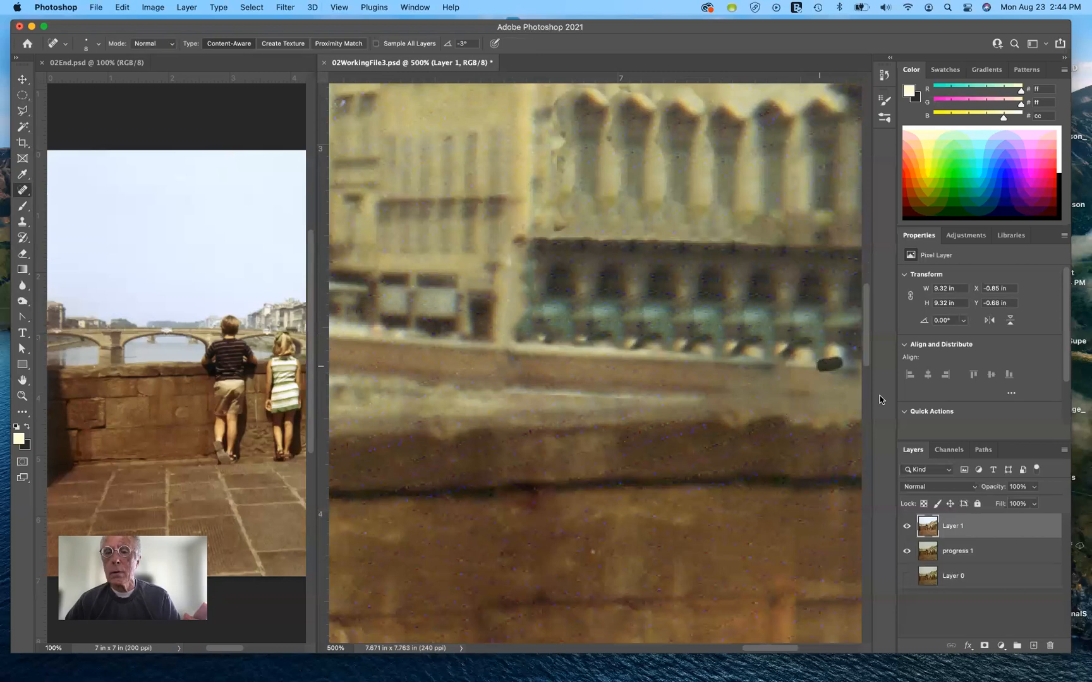
{"action": "left_click", "coordinate": [821, 362]}
{"action": "left_click", "coordinate": [844, 359]}
{"action": "left_click", "coordinate": [836, 358]}
{"action": "left_click", "coordinate": [809, 368]}
{"action": "left_click", "coordinate": [808, 360]}
{"action": "left_click", "coordinate": [789, 363]}
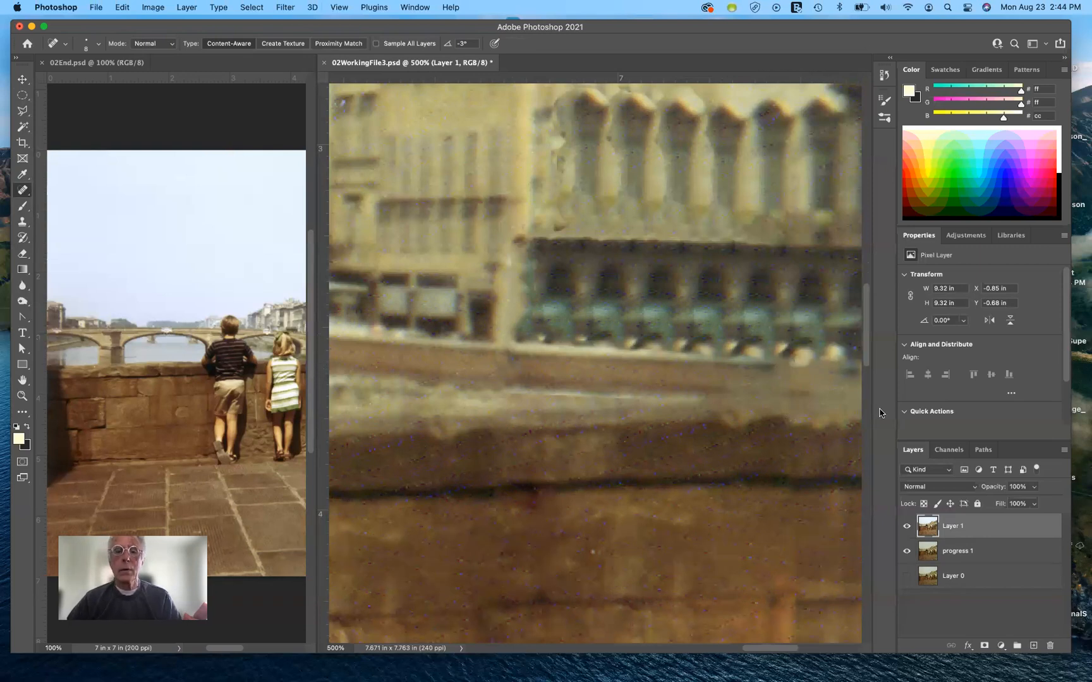
- Smooth the left part of the arcade's dark roofline with short Spot Healing Brush dabs
{"action": "left_click", "coordinate": [539, 236]}
{"action": "left_click", "coordinate": [549, 239]}
{"action": "left_click", "coordinate": [553, 238]}
{"action": "left_click", "coordinate": [574, 236]}
{"action": "left_click", "coordinate": [584, 241]}
{"action": "left_click", "coordinate": [597, 241]}
{"action": "left_click", "coordinate": [599, 241]}
{"action": "left_click", "coordinate": [582, 244]}
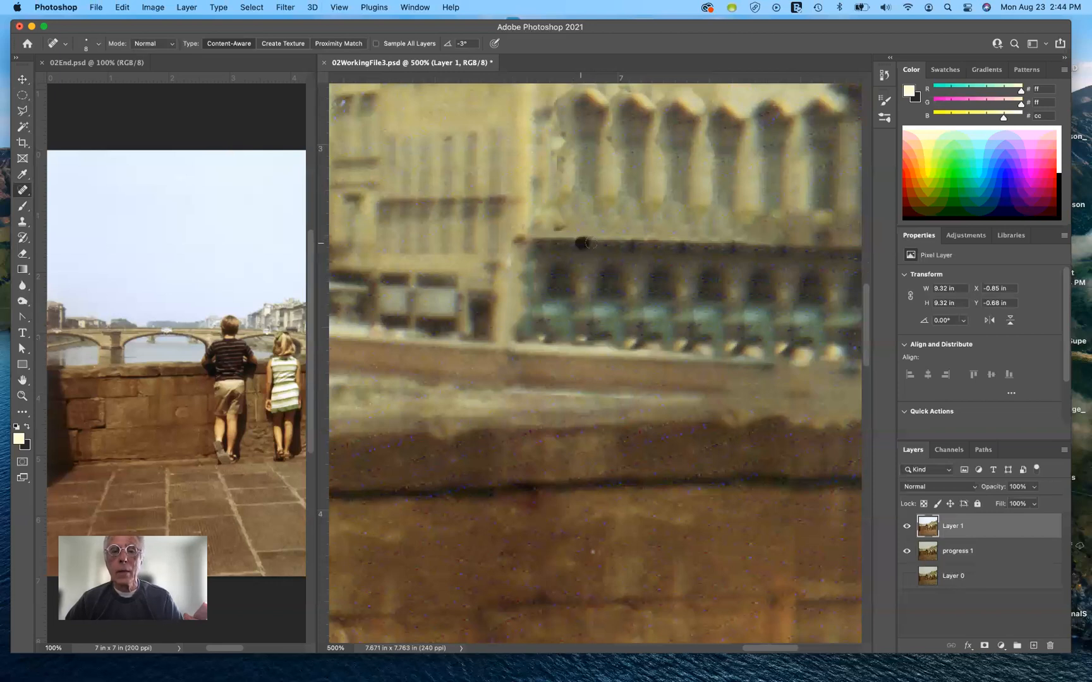
- Continue healing the arcade's roofline through its middle and right part
{"action": "left_click", "coordinate": [632, 237]}
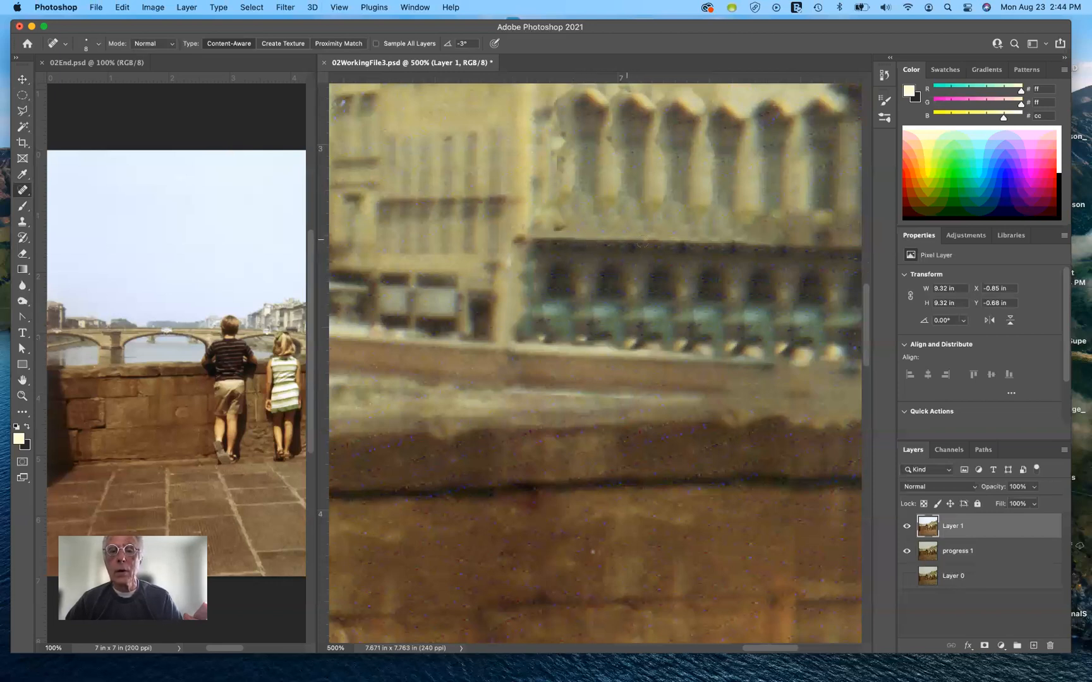
{"action": "left_click", "coordinate": [655, 241]}
{"action": "left_click", "coordinate": [670, 239]}
{"action": "left_click", "coordinate": [694, 239]}
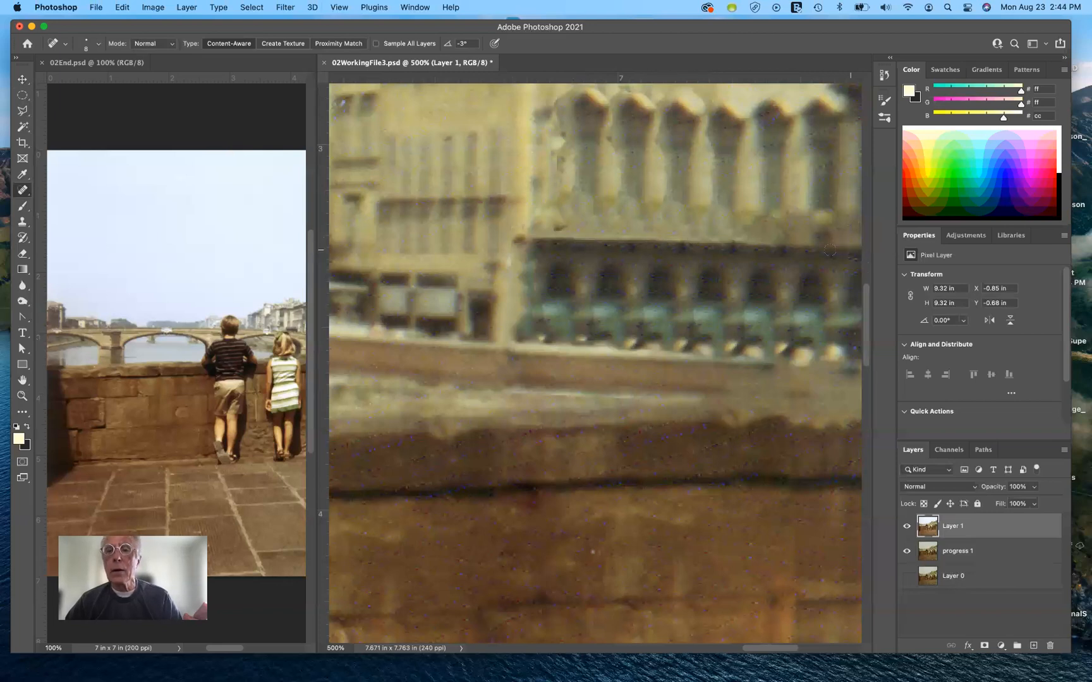
{"action": "left_click_drag", "start_coordinate": [784, 248], "coordinate": [718, 246]}
{"action": "left_click", "coordinate": [732, 252]}
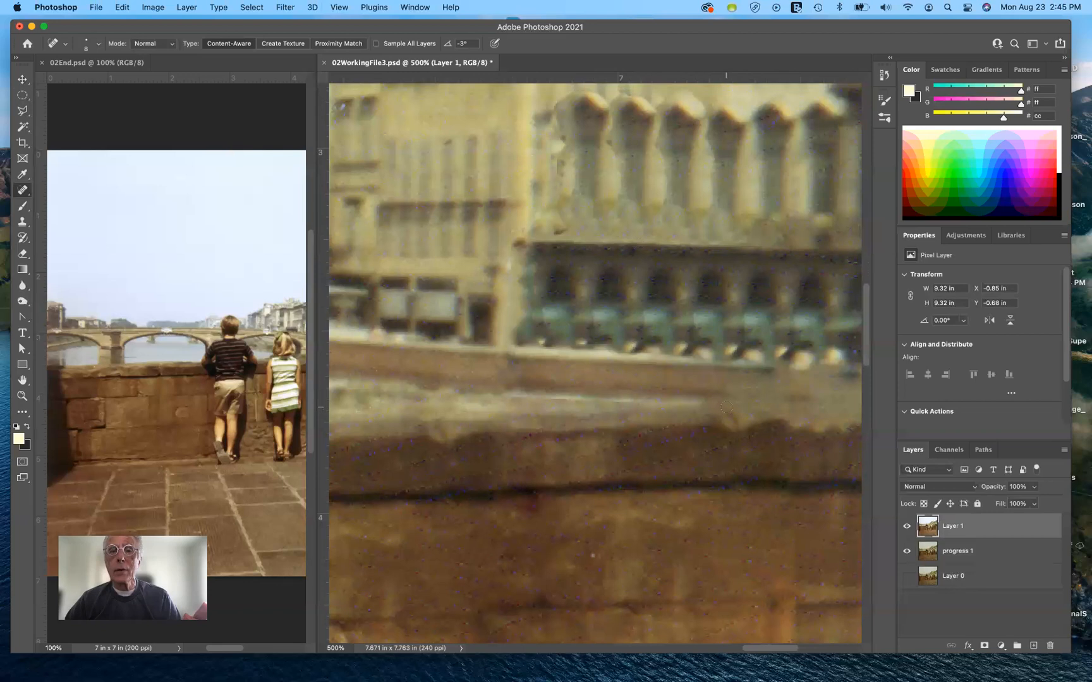
- Enlarge the Spot Healing Brush to 20 px and heal the ragged marks left of the first arched window
{"action": "scroll", "coordinate": [728, 405], "scroll_direction": "up", "scroll_amount": 2}
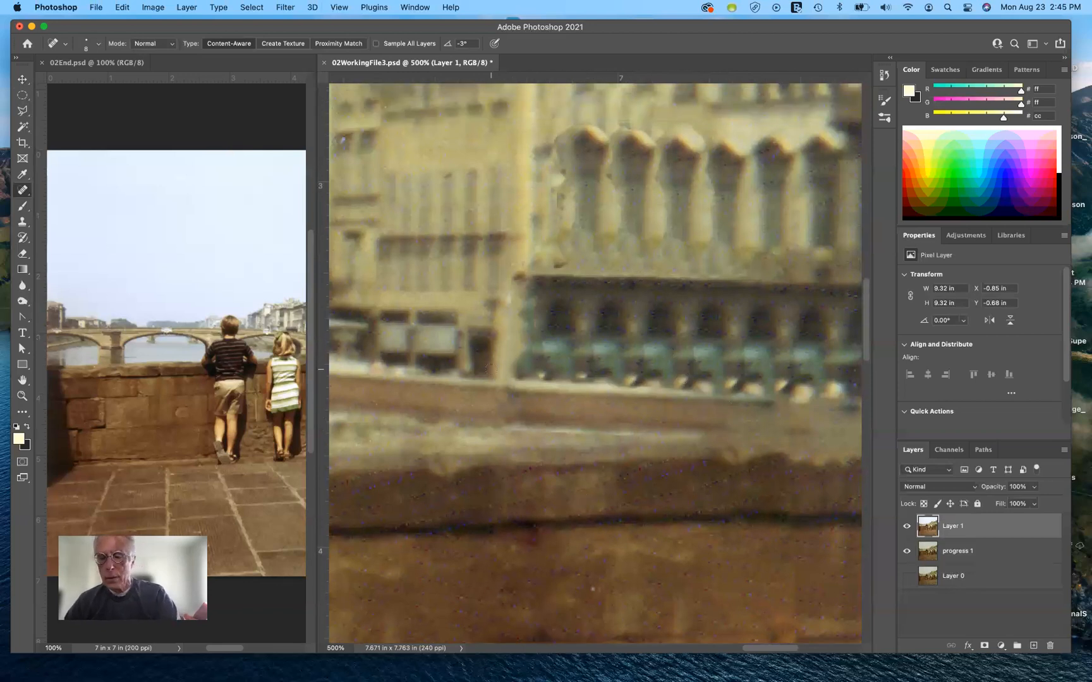
{"action": "key", "text": "bracketright"}
{"action": "key", "text": "bracketright"}
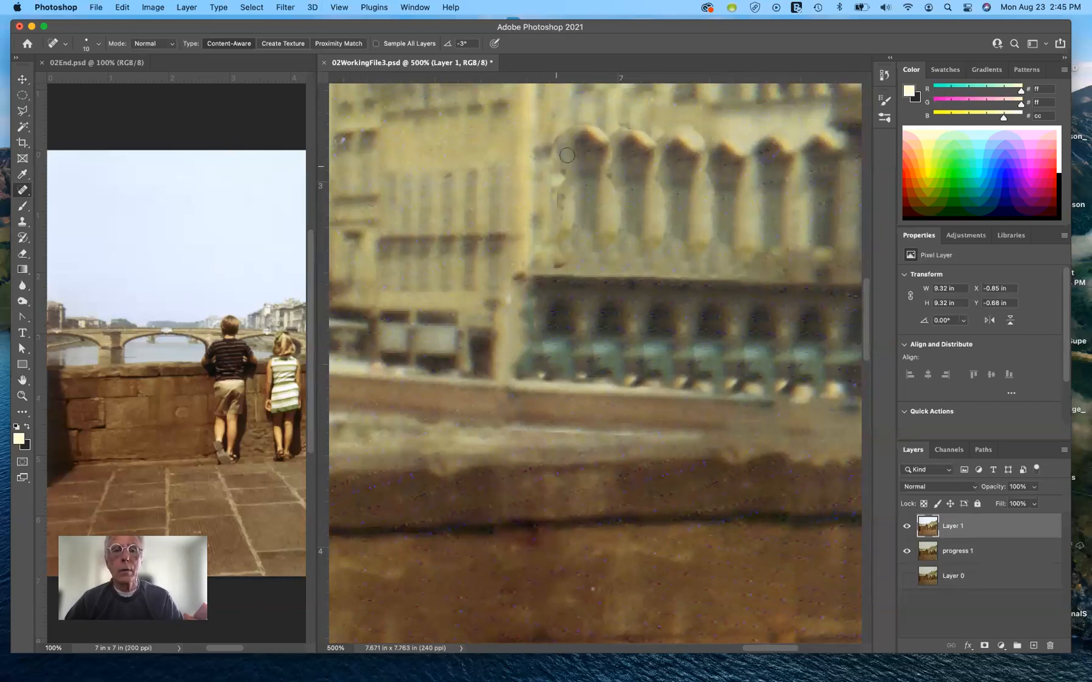
{"action": "key", "text": "bracketright"}
{"action": "left_click_drag", "start_coordinate": [551, 138], "coordinate": [554, 165]}
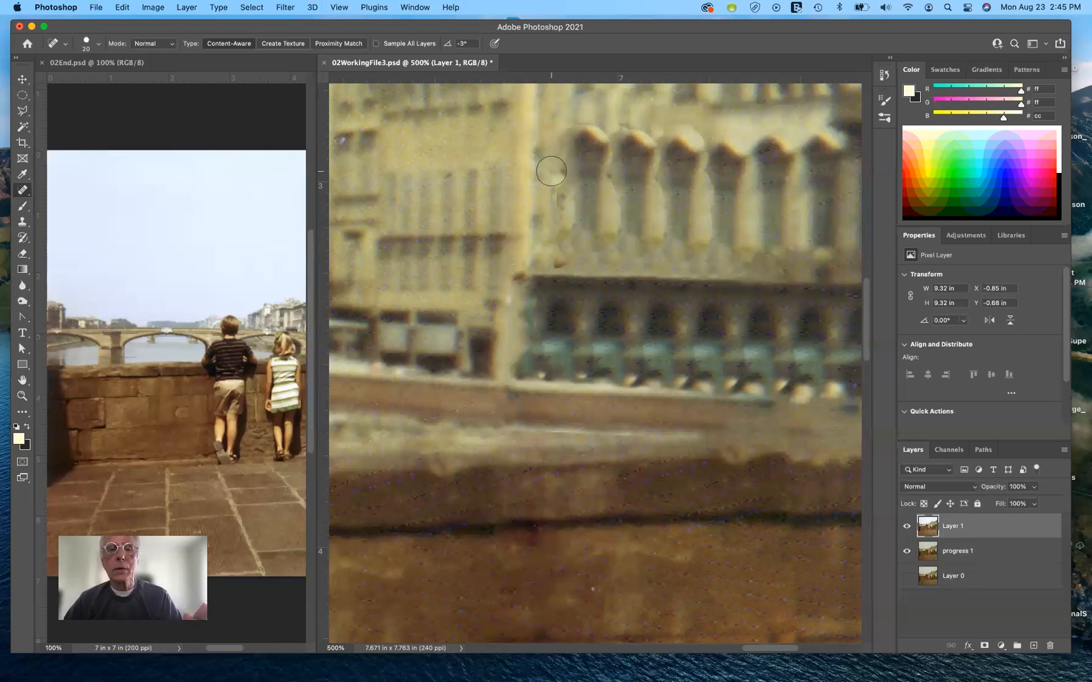
{"action": "left_click", "coordinate": [556, 196]}
{"action": "left_click", "coordinate": [557, 210]}
{"action": "left_click", "coordinate": [560, 178]}
{"action": "left_click_drag", "start_coordinate": [563, 176], "coordinate": [560, 183]}
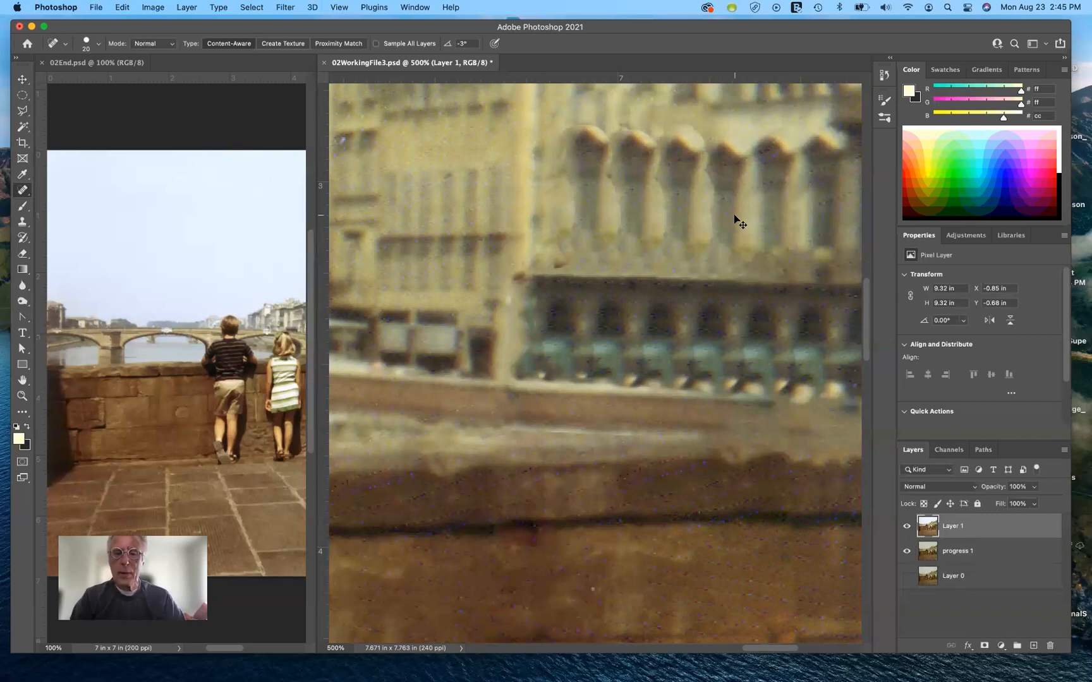
- Review the whole retouched photo at 100% and save the file
{"action": "key", "text": "super+minus"}
{"action": "key", "text": "super+minus"}
{"action": "key", "text": "super+minus"}
{"action": "key", "text": "super+minus"}
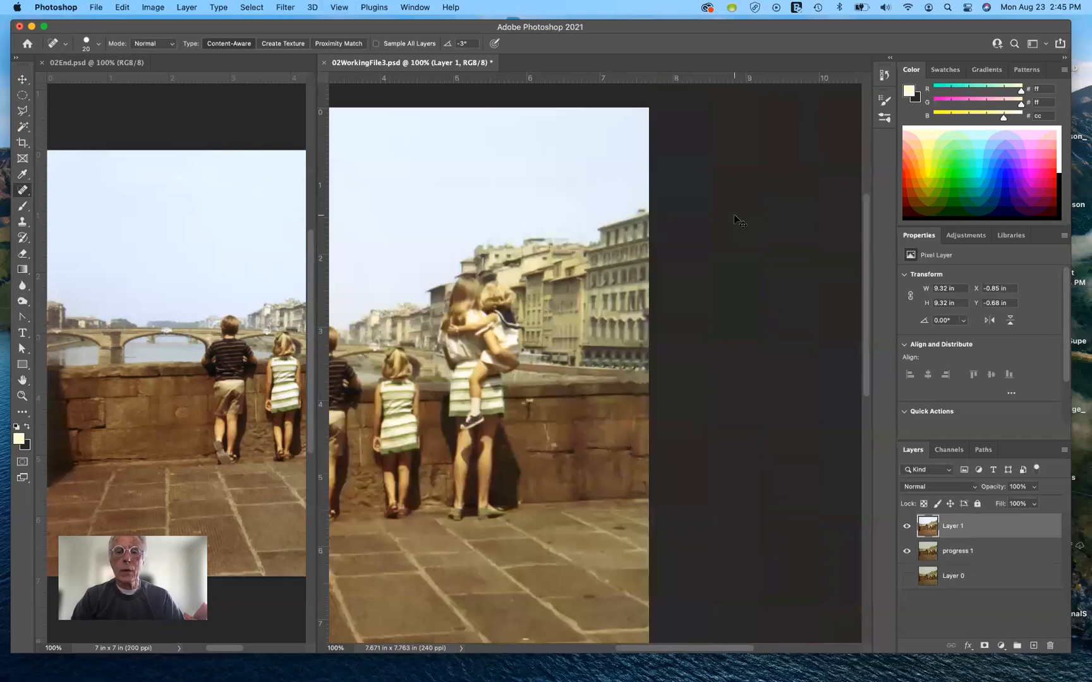
{"action": "scroll", "coordinate": [734, 216], "scroll_direction": "left", "scroll_amount": 5}
{"action": "scroll", "coordinate": [734, 215], "scroll_direction": "down", "scroll_amount": 2}
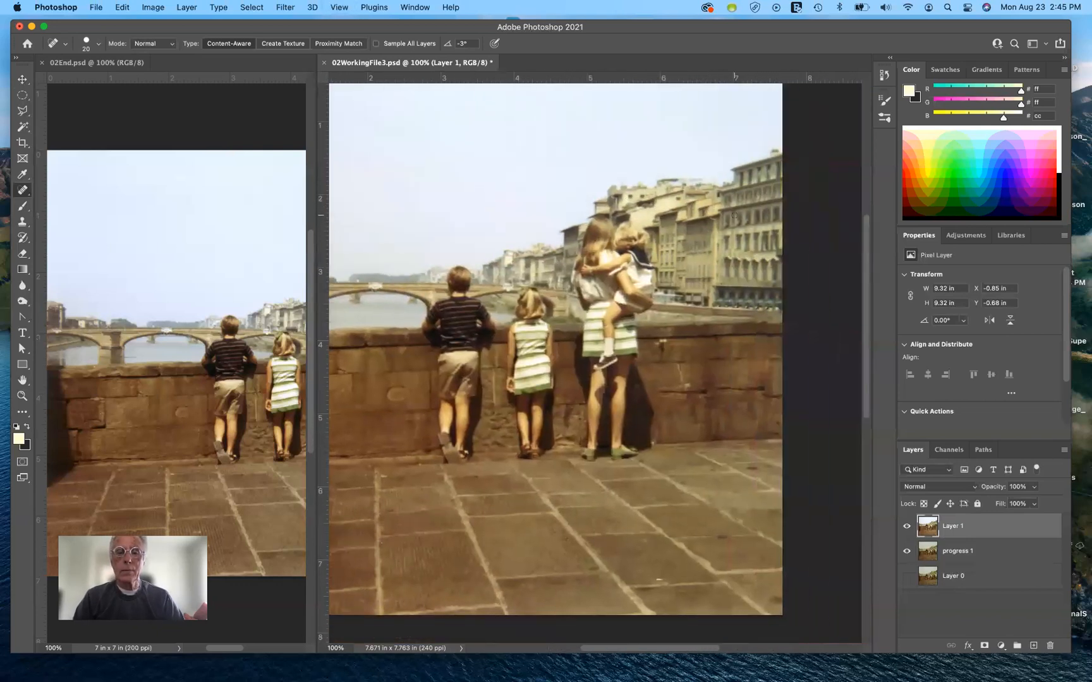
{"action": "scroll", "coordinate": [734, 216], "scroll_direction": "left", "scroll_amount": 3}
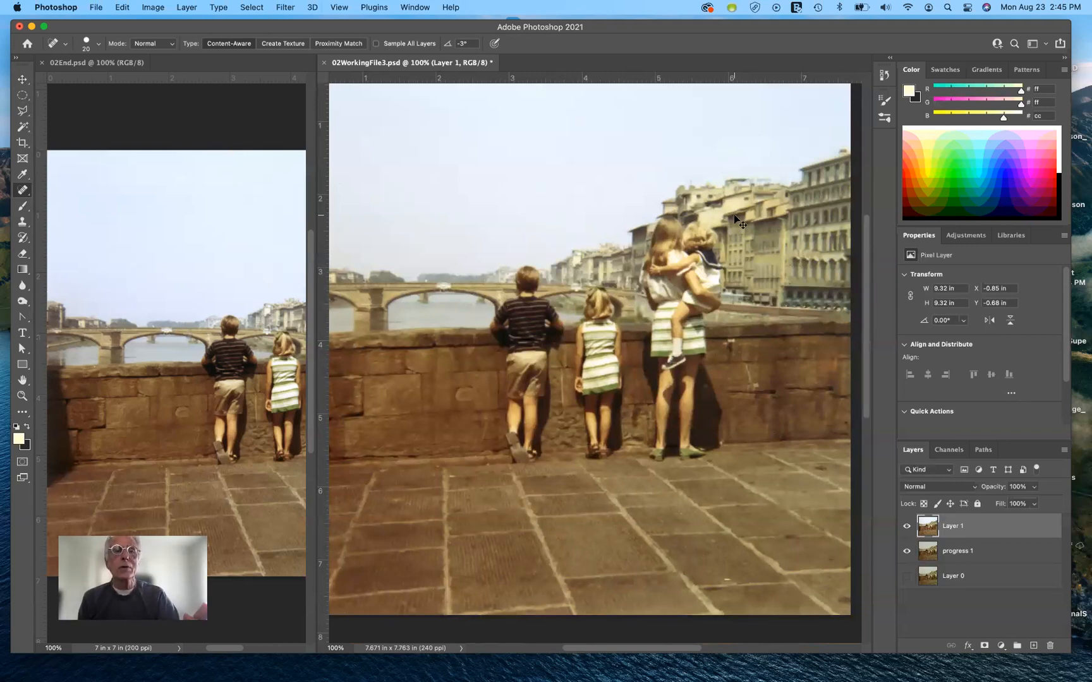
{"action": "key", "text": "super+s"}
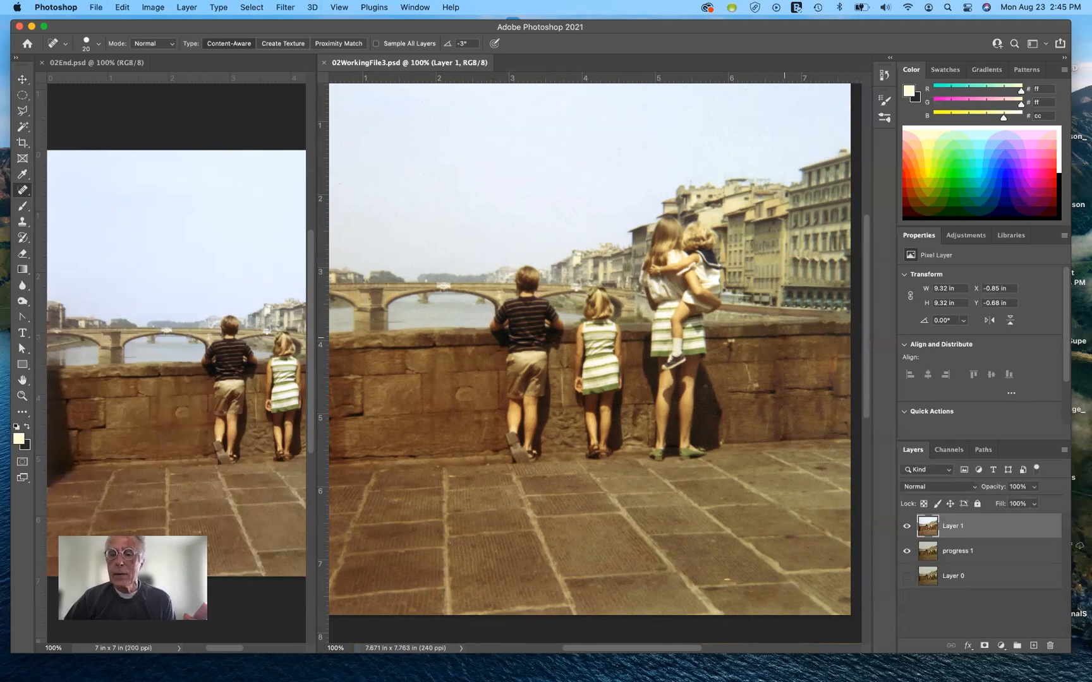
- Compare the photo before and after the retouching by toggling the visibility of Layer 1
{"action": "left_click", "coordinate": [906, 525]}
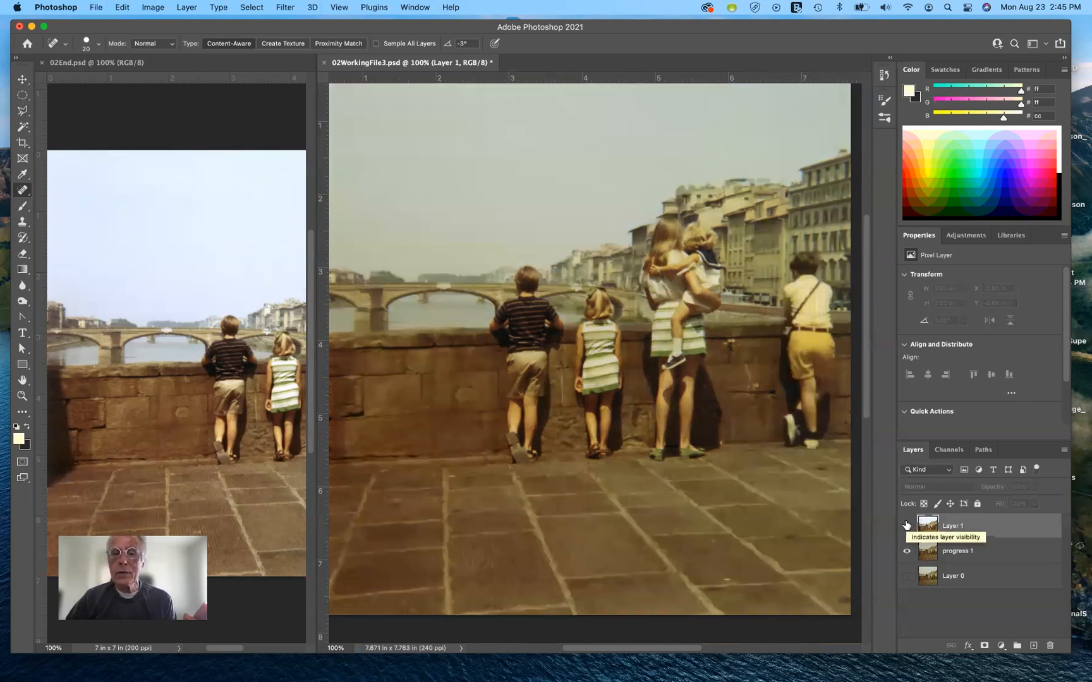
{"action": "left_click", "coordinate": [907, 525]}
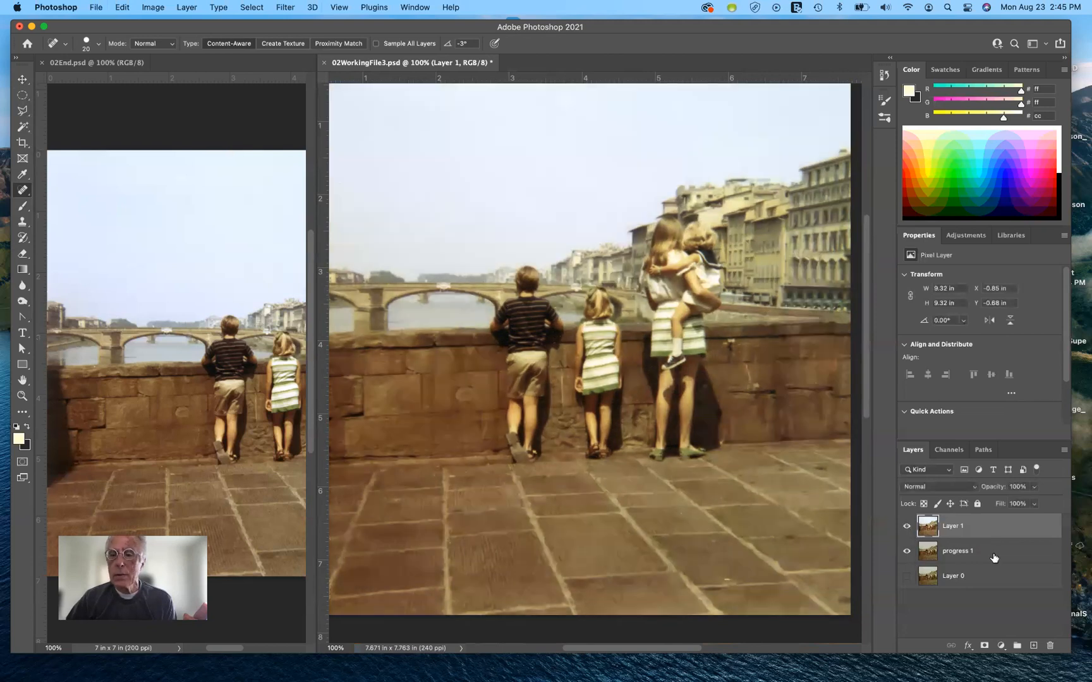
{"action": "left_click", "coordinate": [907, 526]}
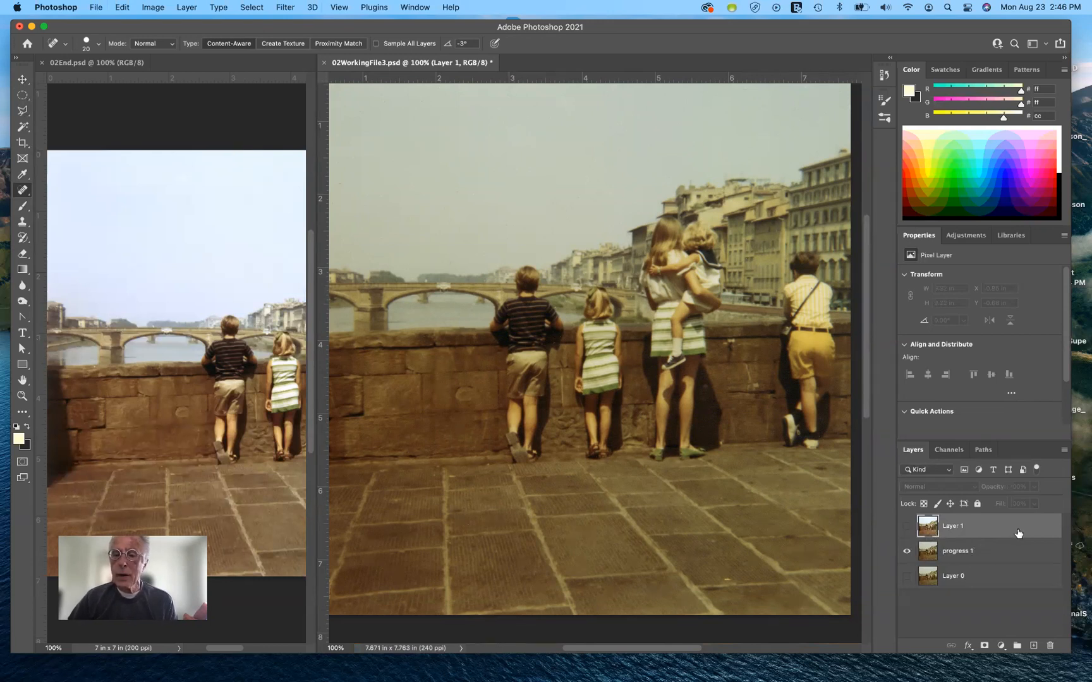
{"action": "left_click", "coordinate": [907, 526]}
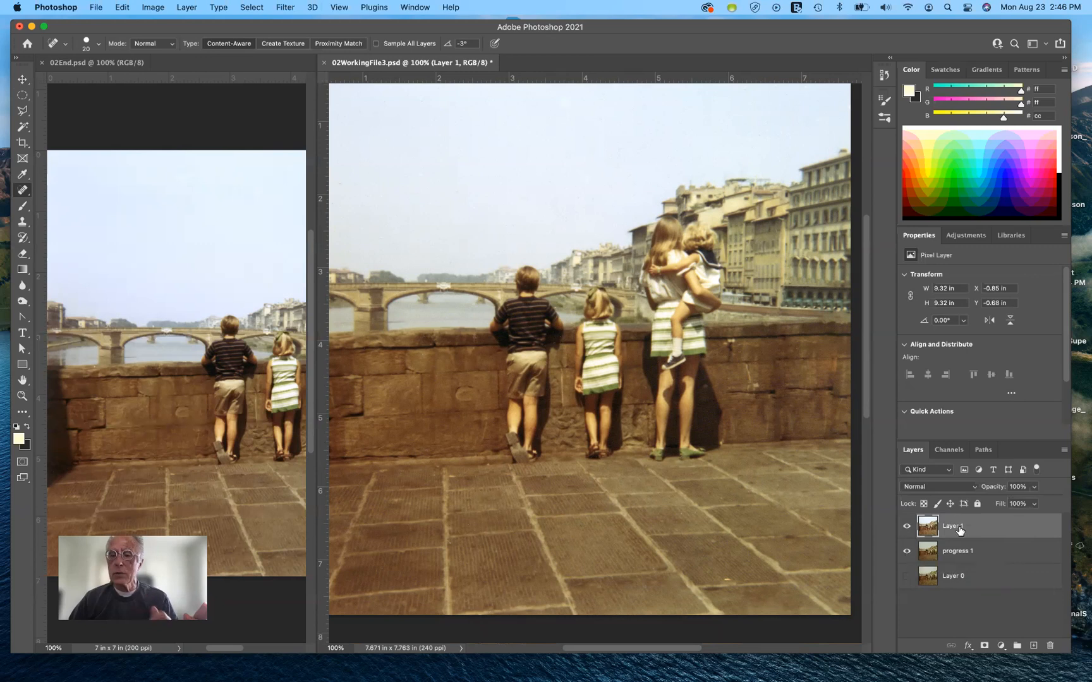
- Hide Layer 1 and add a Curves adjustment above progress 1, sampling the white point on the small girl's striped dress
{"action": "left_click", "coordinate": [907, 526]}
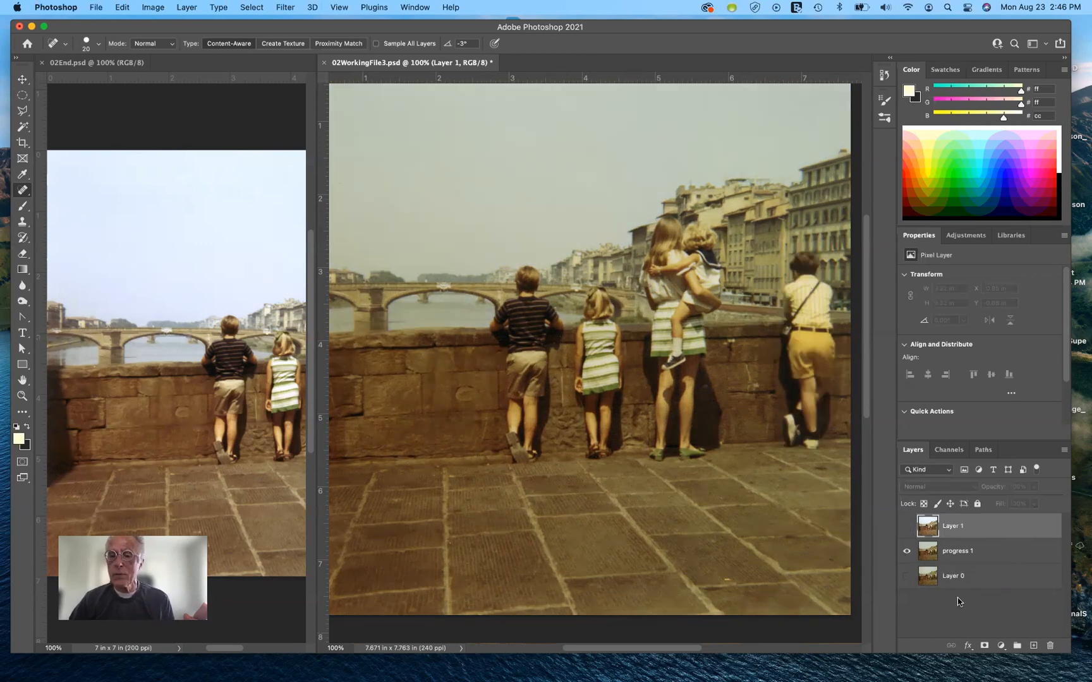
{"action": "left_click", "coordinate": [973, 553]}
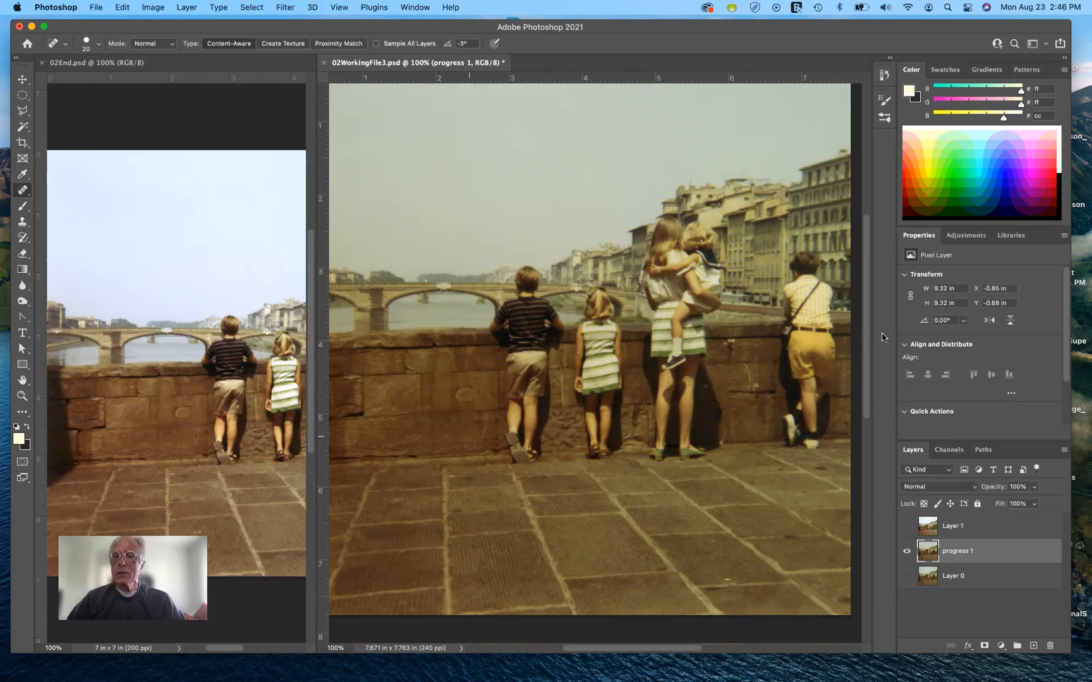
{"action": "left_click", "coordinate": [963, 238]}
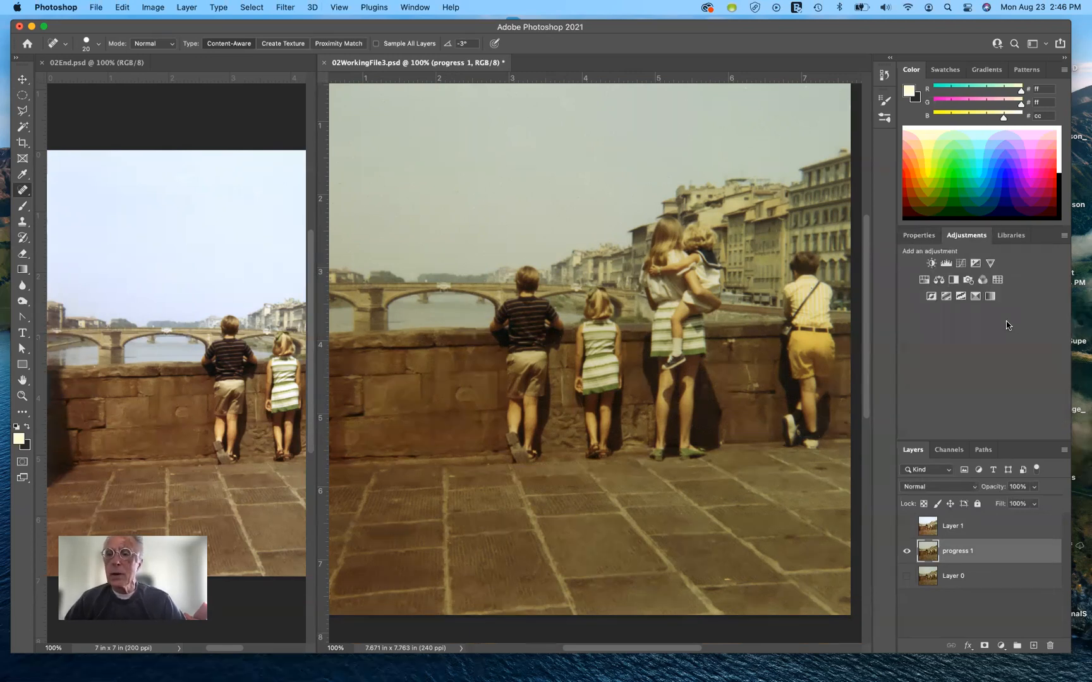
{"action": "left_click", "coordinate": [961, 264]}
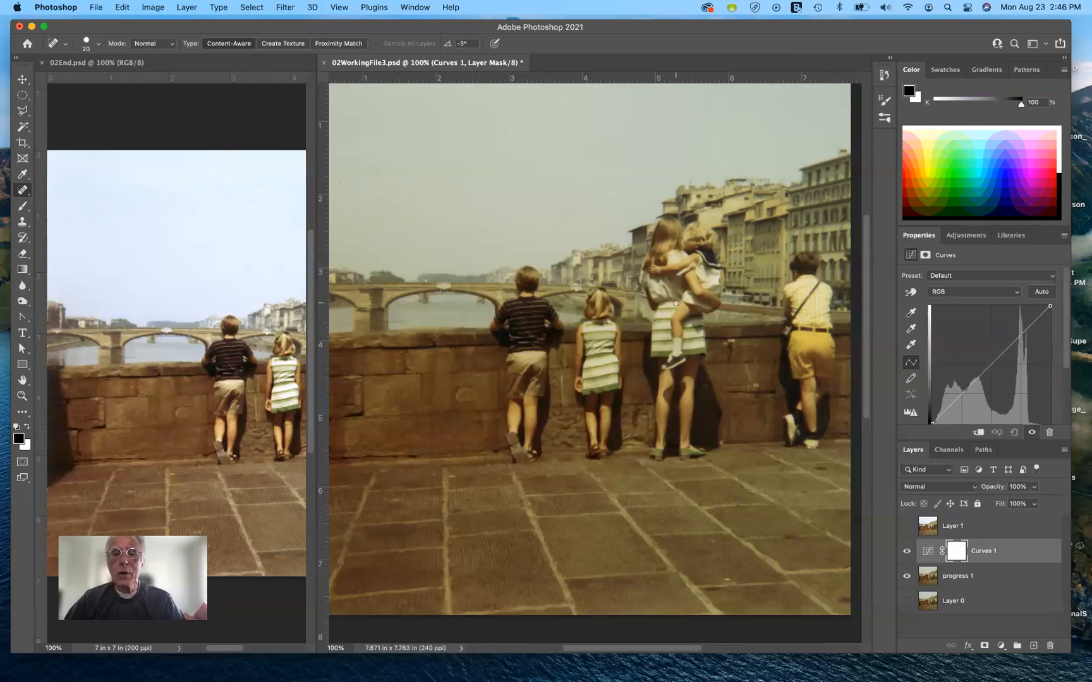
{"action": "left_click", "coordinate": [910, 344]}
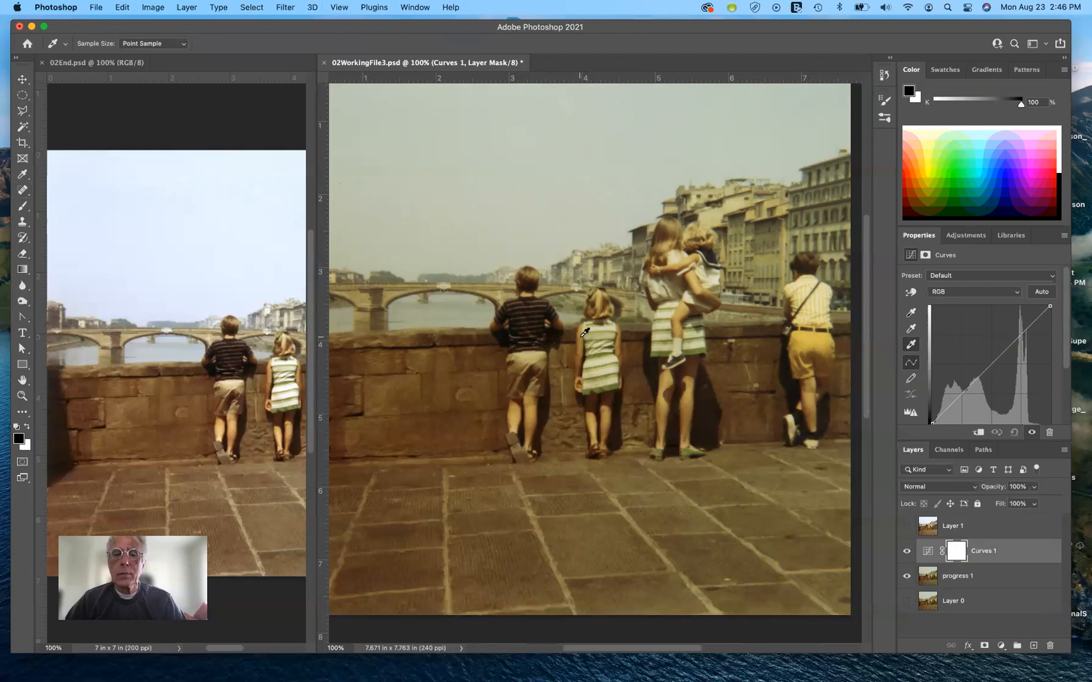
{"action": "left_click", "coordinate": [615, 326]}
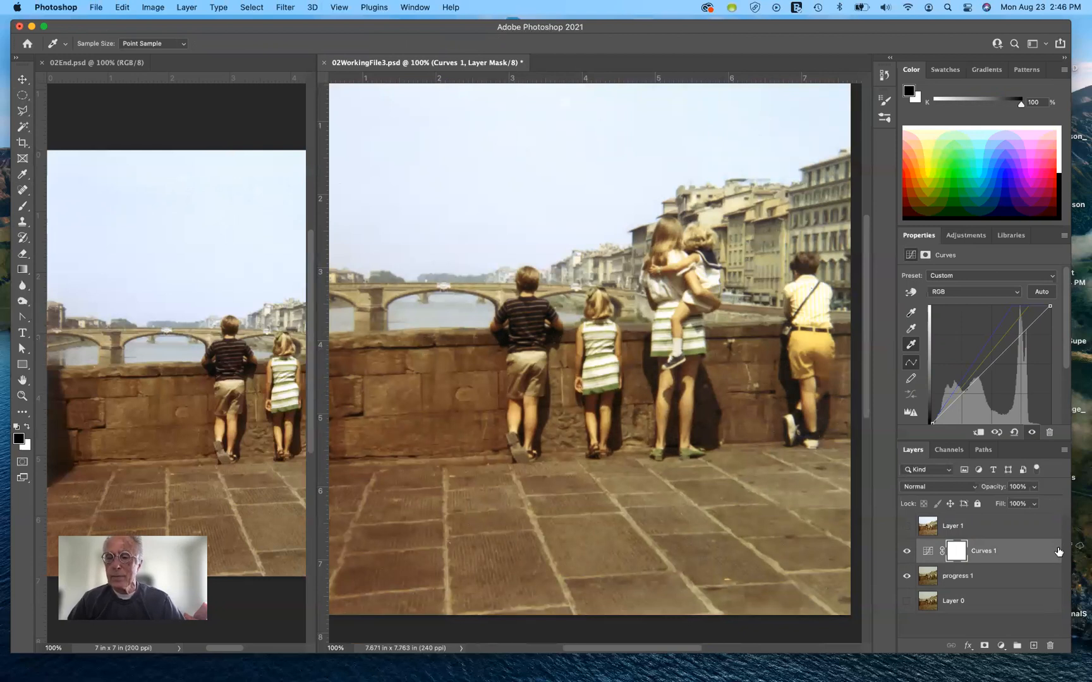
- Select Curves 1 together with progress 1 and stamp them into a new merged layer above
{"action": "left_click", "coordinate": [998, 579], "text": "shift"}
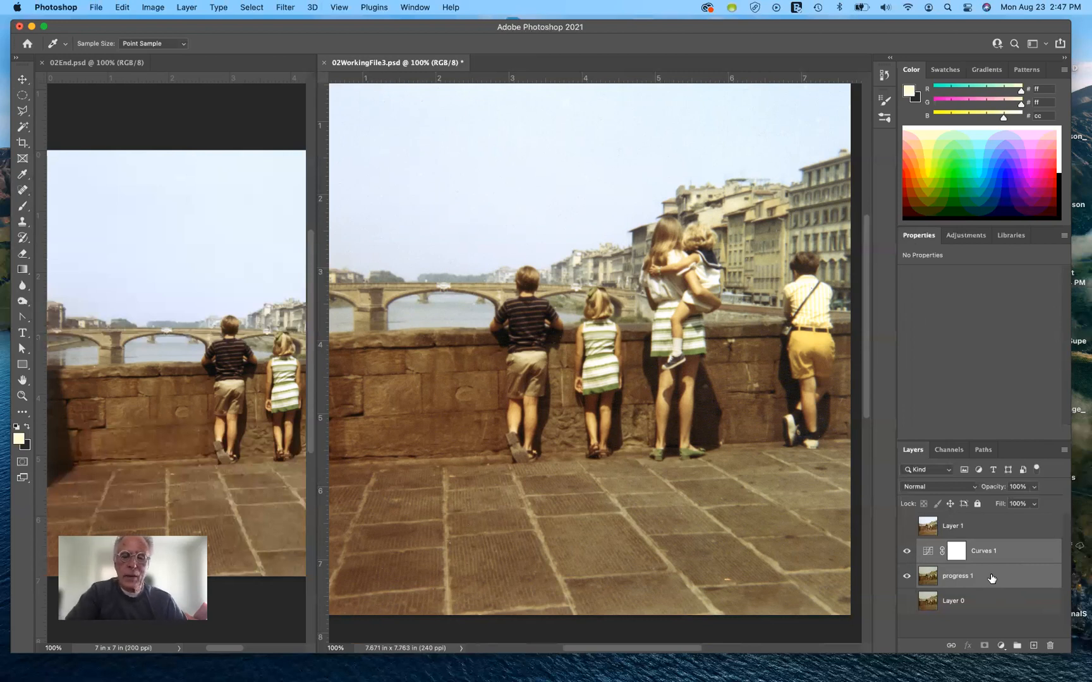
{"action": "key", "text": "super+alt+shift+e"}
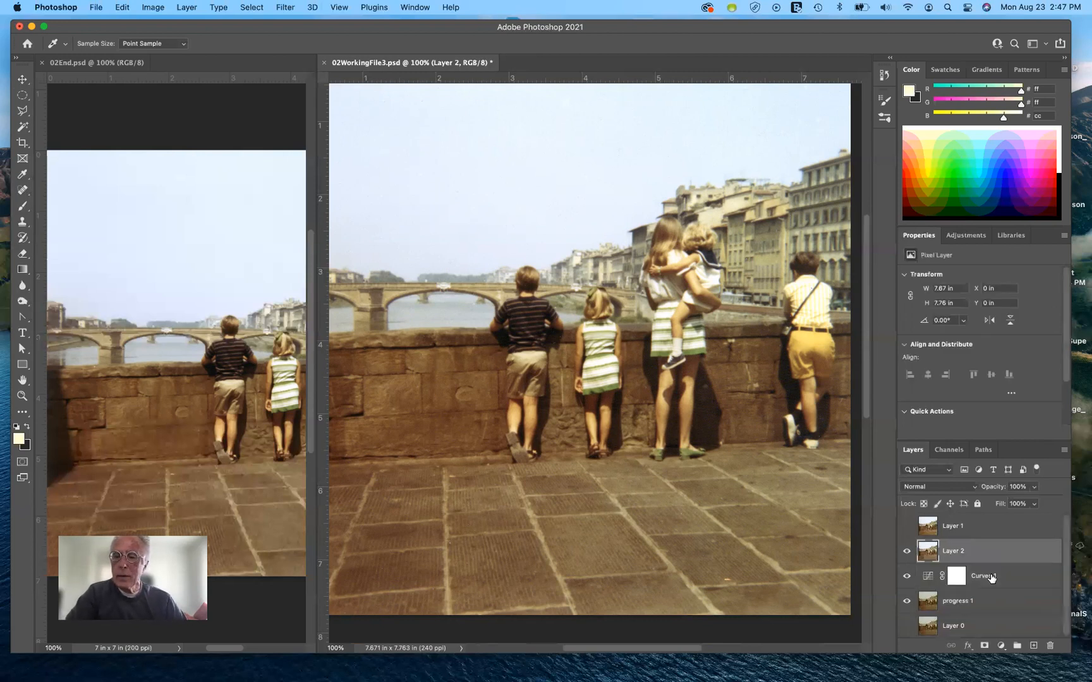
- Compare the colour-corrected merge with the retouched photo by toggling Layer 1's visibility, leaving Layer 1 hidden
{"action": "left_click", "coordinate": [907, 528]}
{"action": "left_click", "coordinate": [907, 528]}
{"action": "left_click", "coordinate": [906, 528]}
{"action": "left_click", "coordinate": [906, 528]}
{"action": "left_click", "coordinate": [907, 528]}
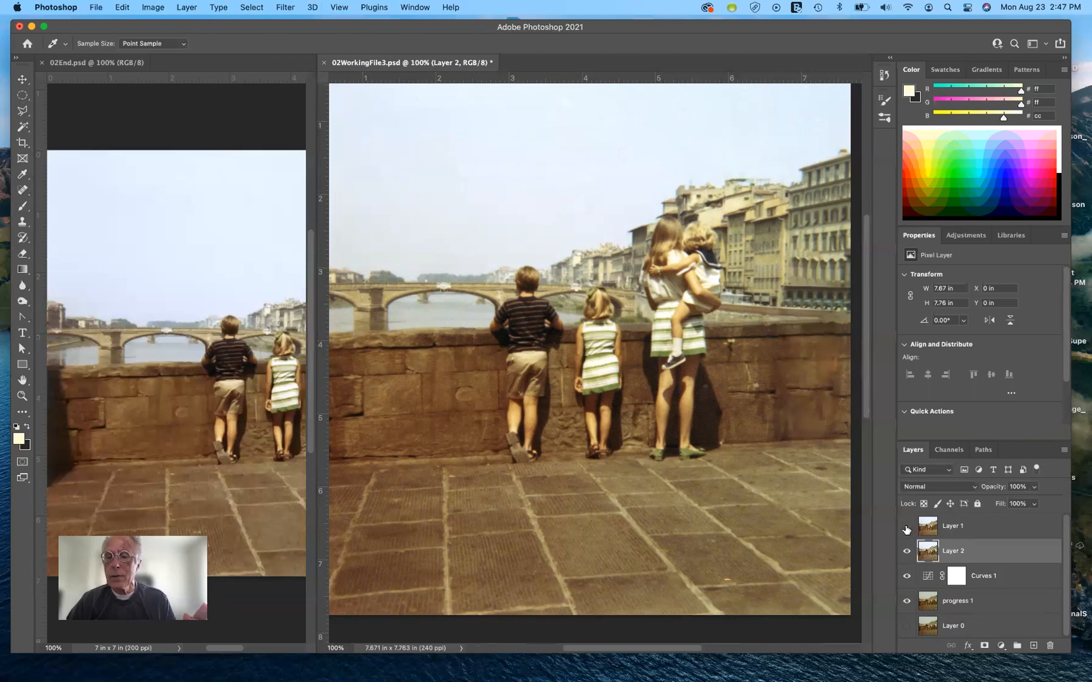
{"action": "left_click", "coordinate": [908, 527]}
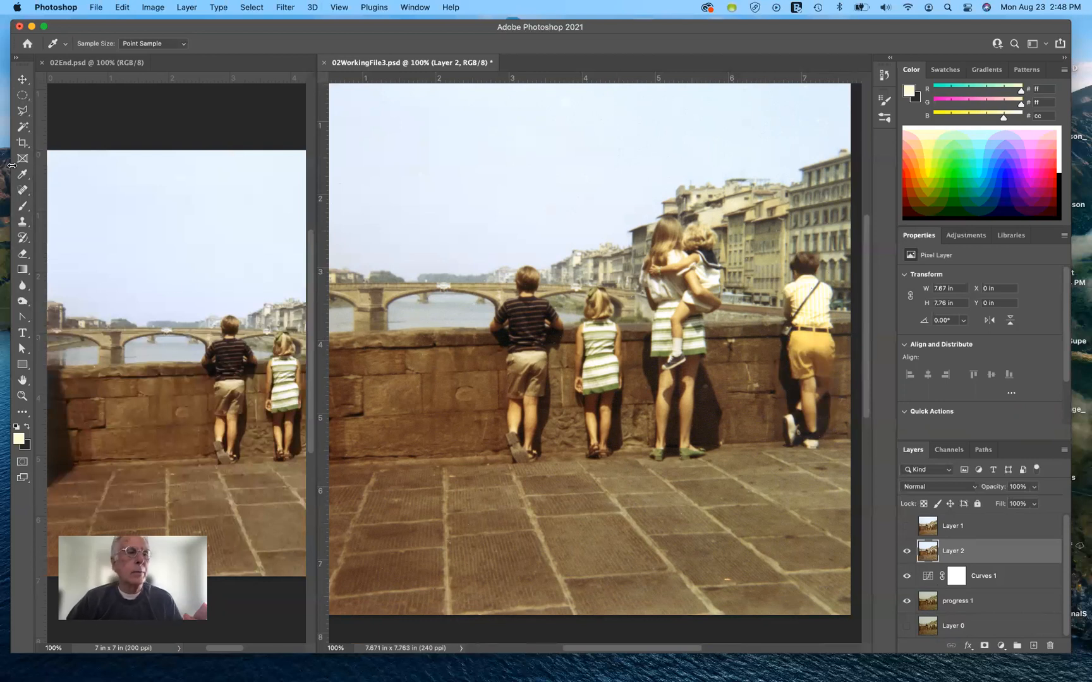
- Outline the building facade beside the head of the figure in yellow shorts with the Polygonal Lasso and copy it to a new layer
{"action": "left_click", "coordinate": [23, 111]}
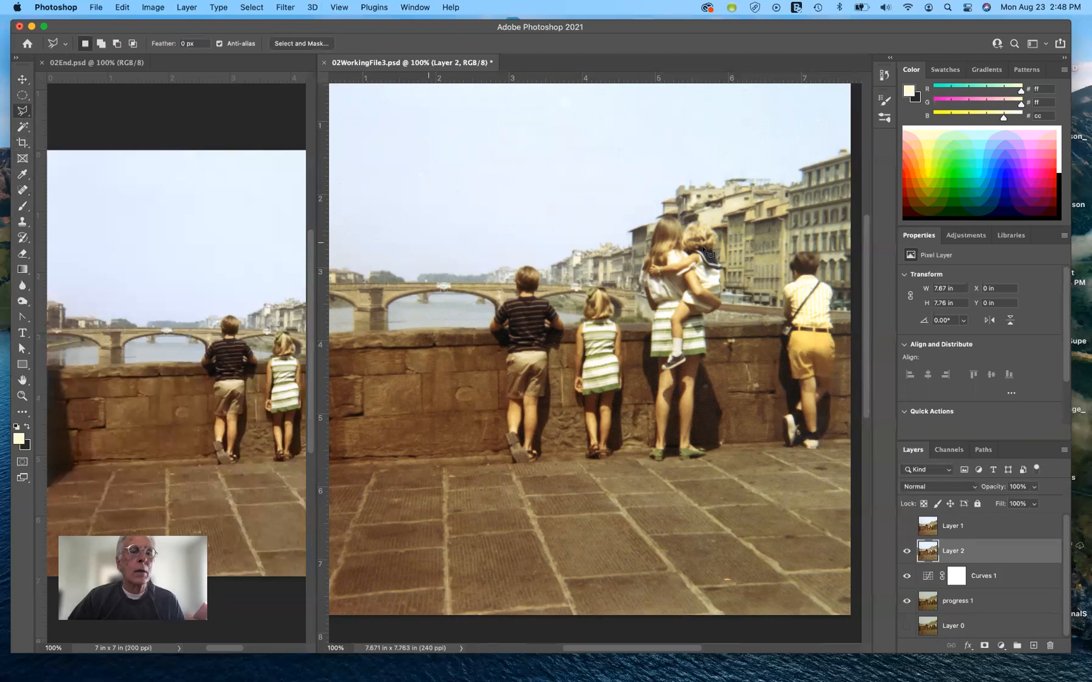
{"action": "left_click", "coordinate": [853, 249]}
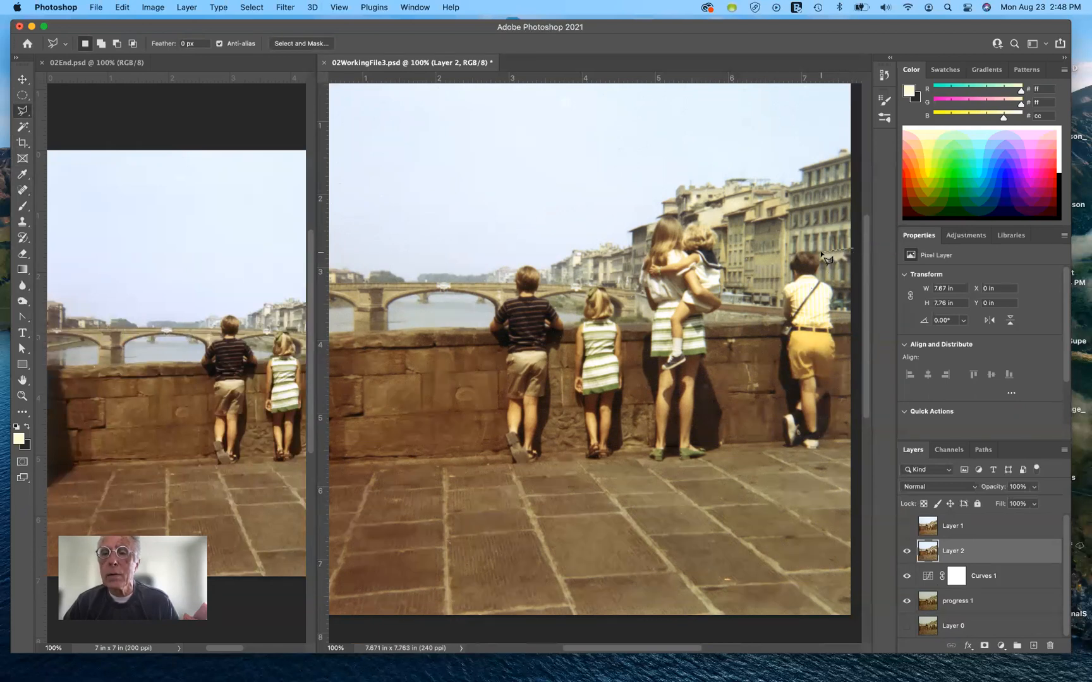
{"action": "left_click", "coordinate": [821, 251]}
{"action": "left_click", "coordinate": [824, 280]}
{"action": "left_click", "coordinate": [833, 310]}
{"action": "left_click", "coordinate": [851, 311]}
{"action": "double_click", "coordinate": [853, 251]}
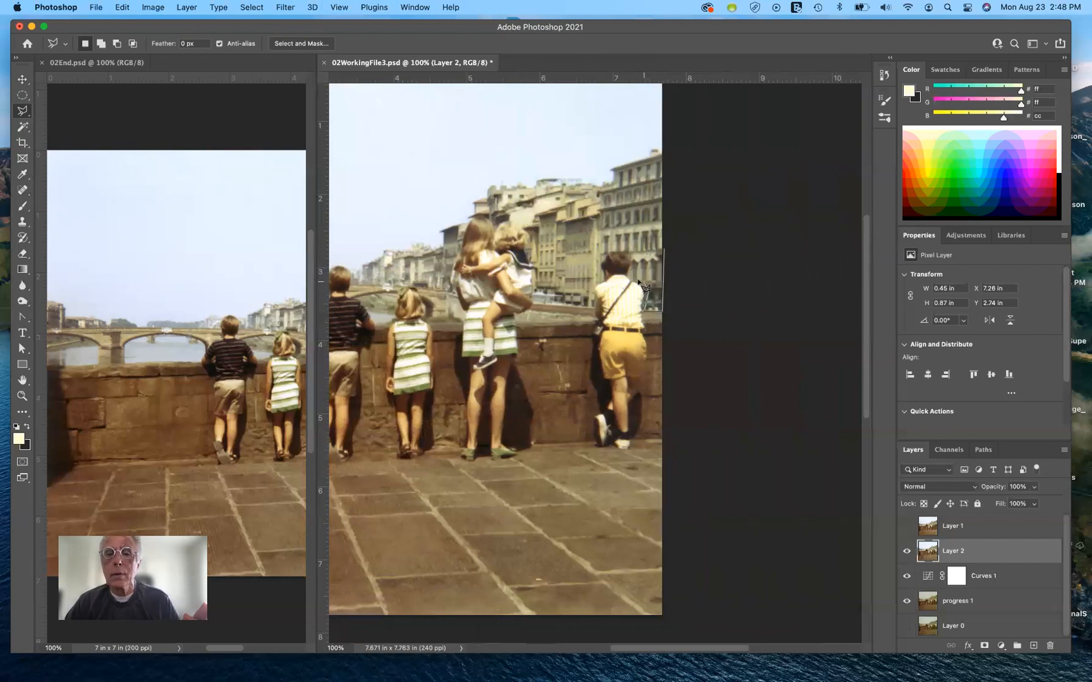
{"action": "left_click", "coordinate": [632, 254]}
{"action": "left_click", "coordinate": [664, 252]}
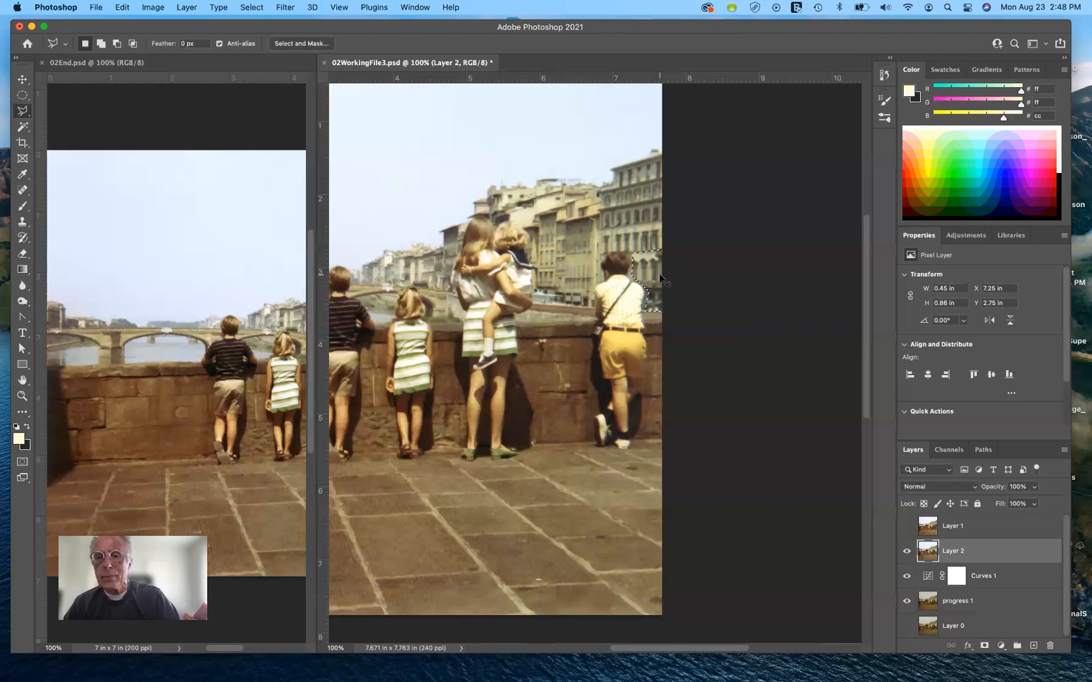
{"action": "key", "text": "super+j"}
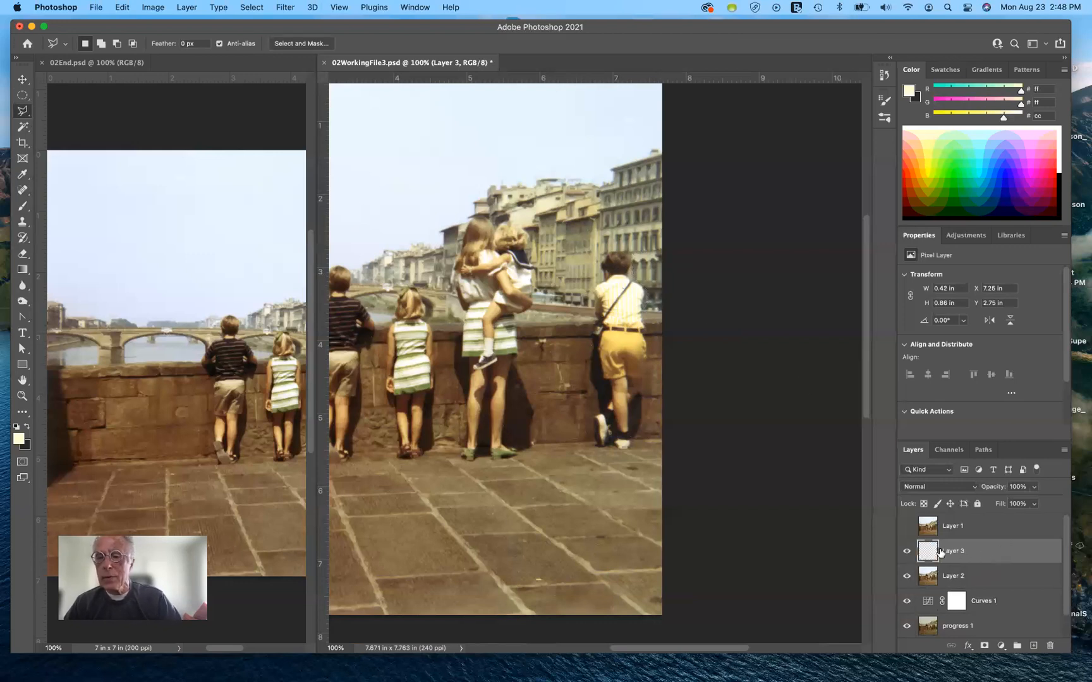
- Move Layer 3 above Layer 1, show Layer 1, and check the facade patch by toggling its visibility
{"action": "left_click_drag", "start_coordinate": [936, 554], "coordinate": [919, 525]}
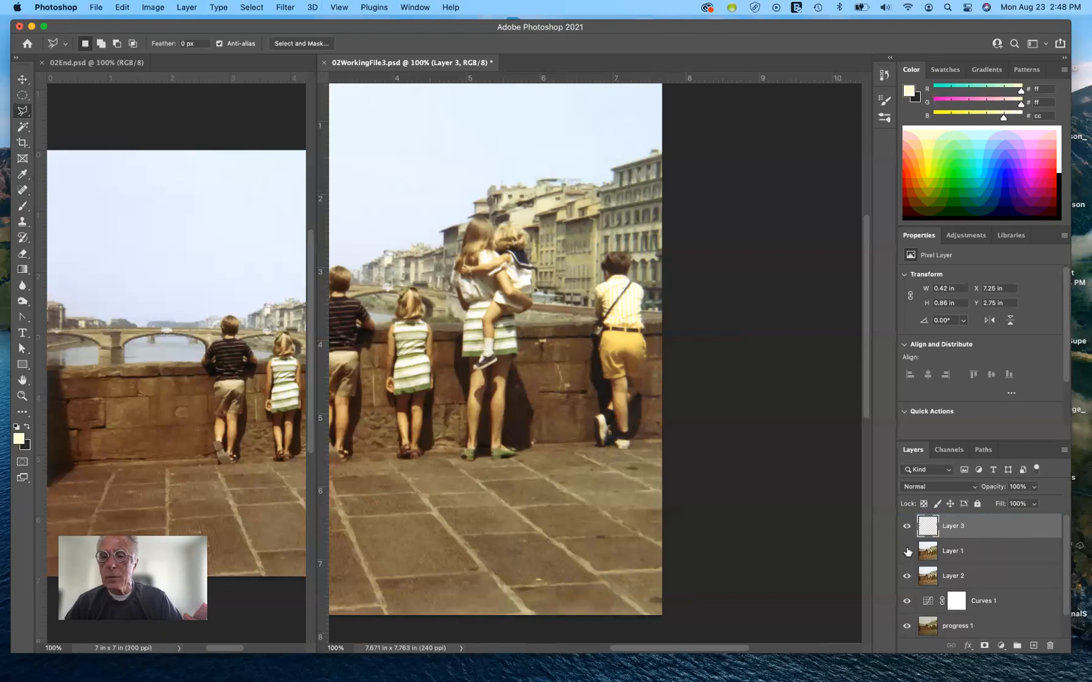
{"action": "left_click", "coordinate": [907, 552]}
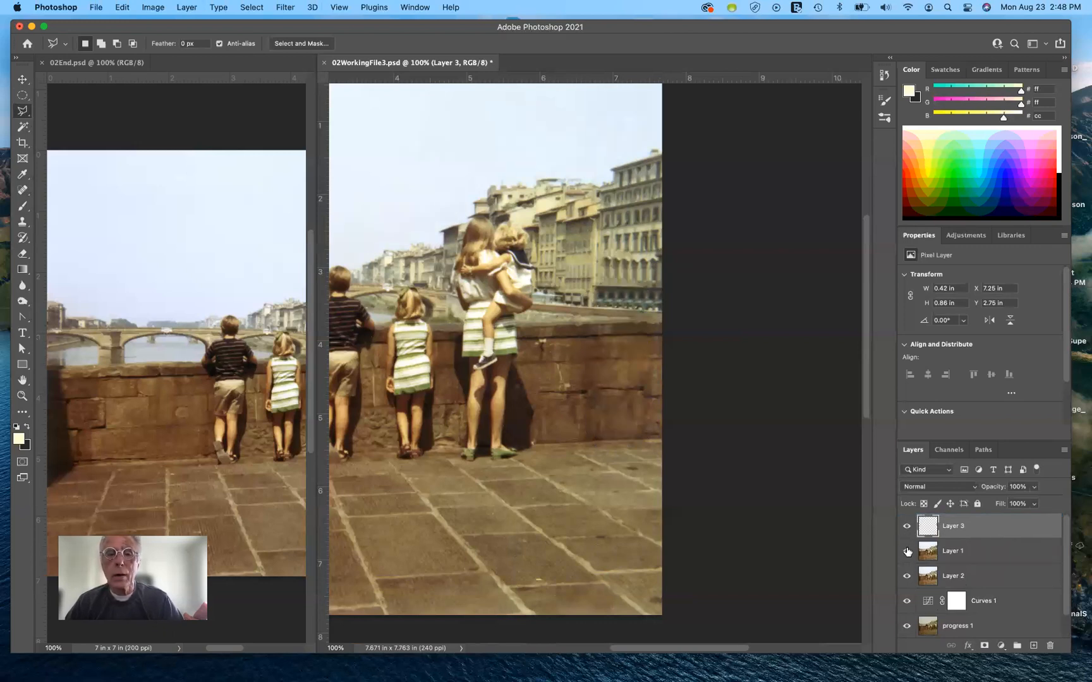
{"action": "left_click", "coordinate": [909, 526]}
{"action": "left_click", "coordinate": [909, 526]}
{"action": "left_click", "coordinate": [909, 526]}
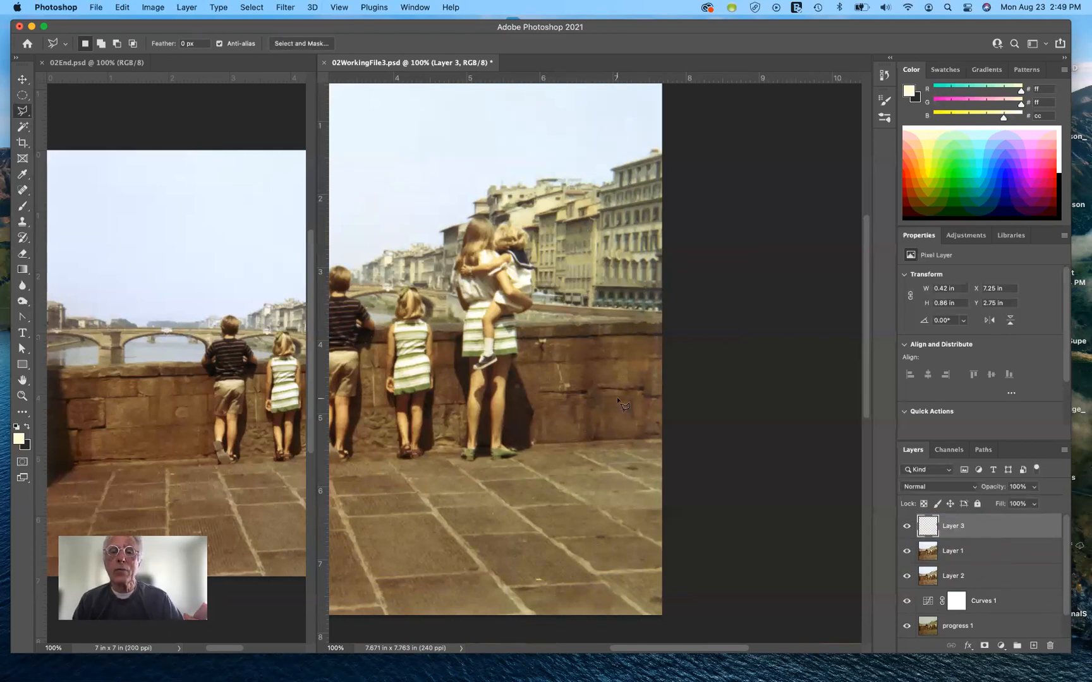
- Move the facade patch on Layer 3 left over the rebuilt building, to X 6.76 in
{"action": "scroll", "coordinate": [620, 401], "scroll_direction": "up", "scroll_amount": 3}
{"action": "scroll", "coordinate": [622, 402], "scroll_direction": "up", "scroll_amount": 2}
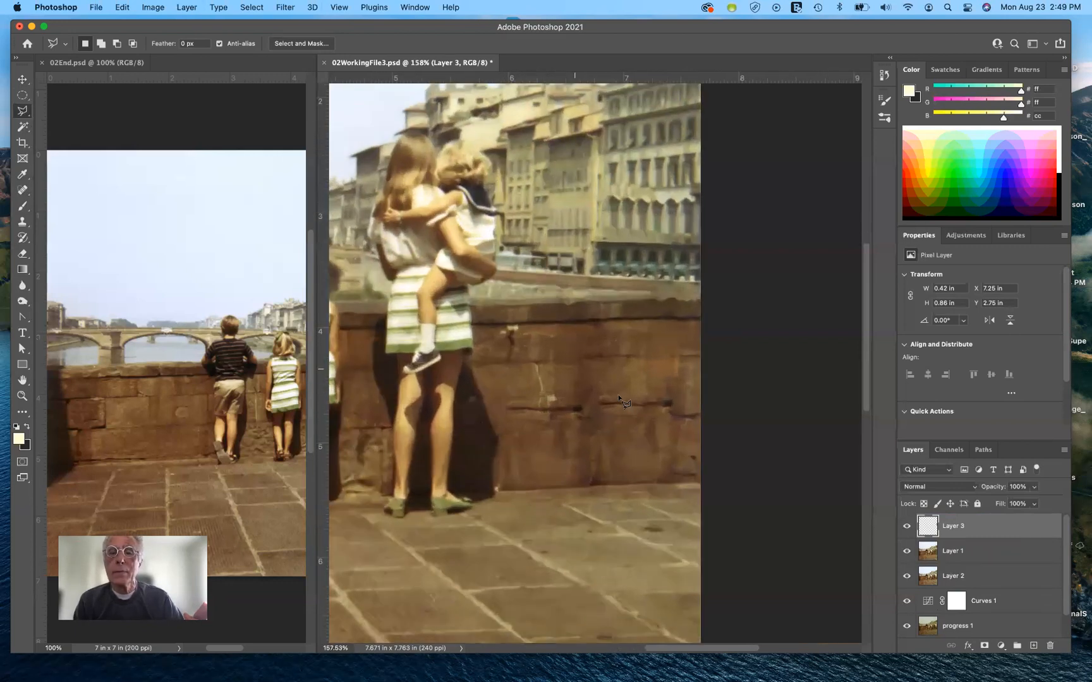
{"action": "left_click", "coordinate": [22, 79]}
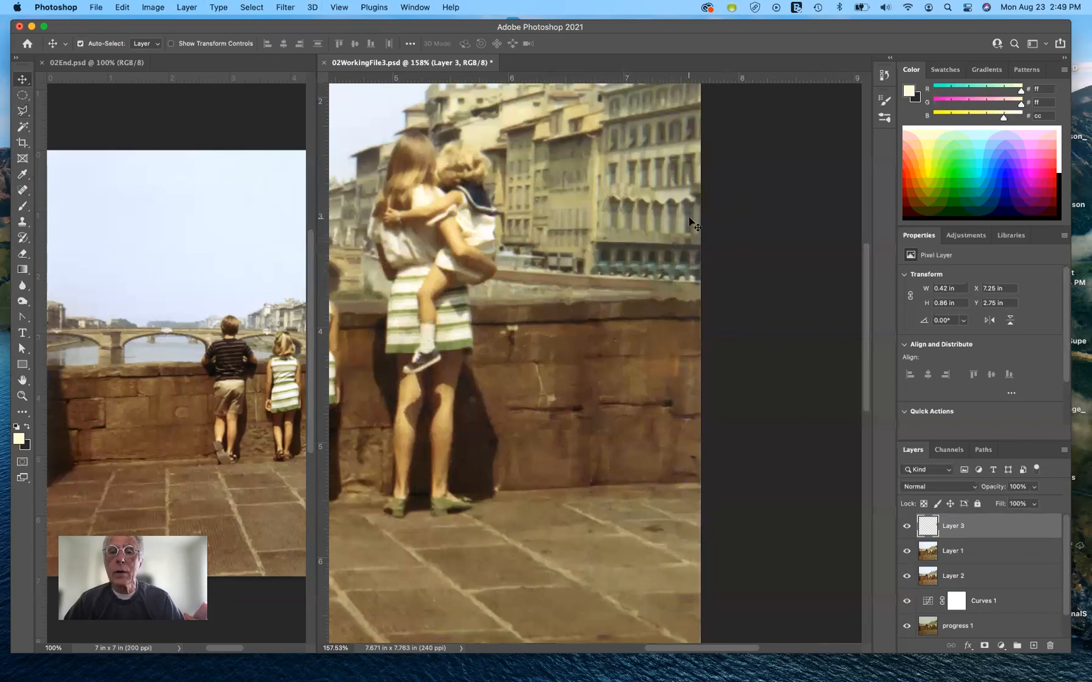
{"action": "left_click_drag", "start_coordinate": [692, 224], "coordinate": [624, 222]}
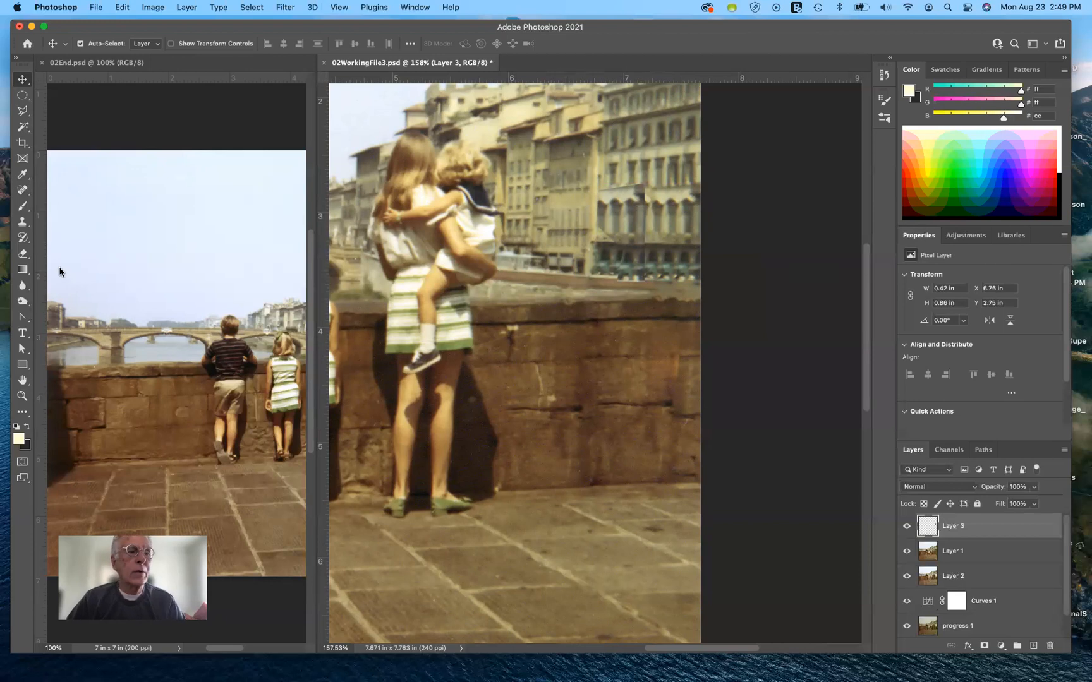
- Enlarge the Eraser to 25 px, and nudge the facade patch to X 6.74 in to line up with the building
{"action": "left_click", "coordinate": [21, 255]}
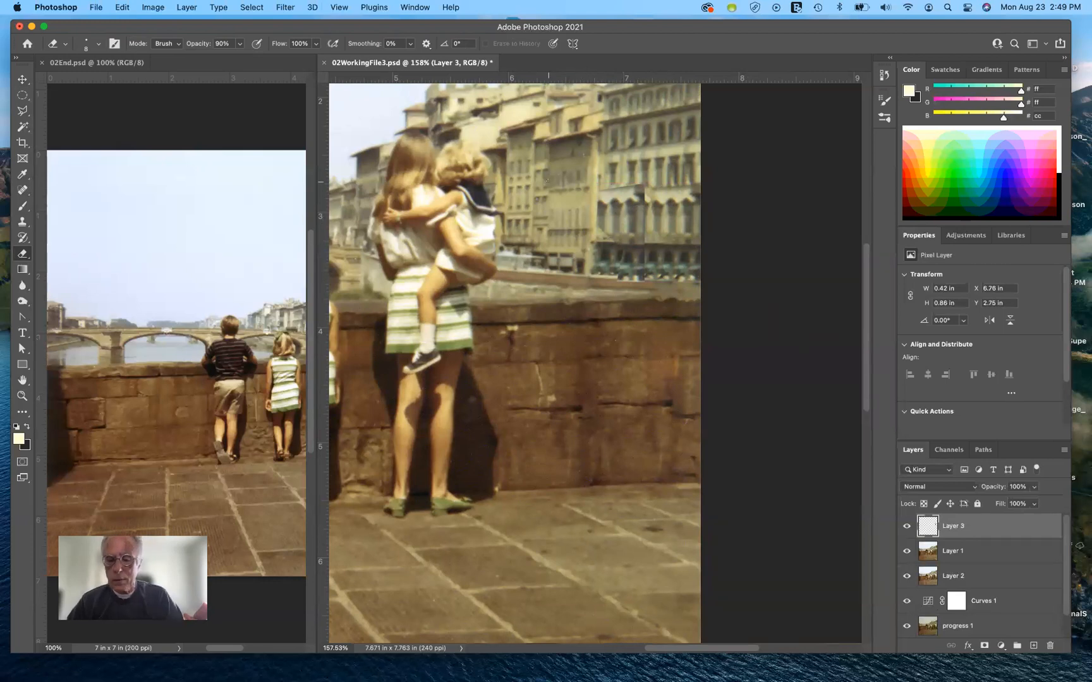
{"action": "key", "text": "bracketright"}
{"action": "key", "text": "bracketright"}
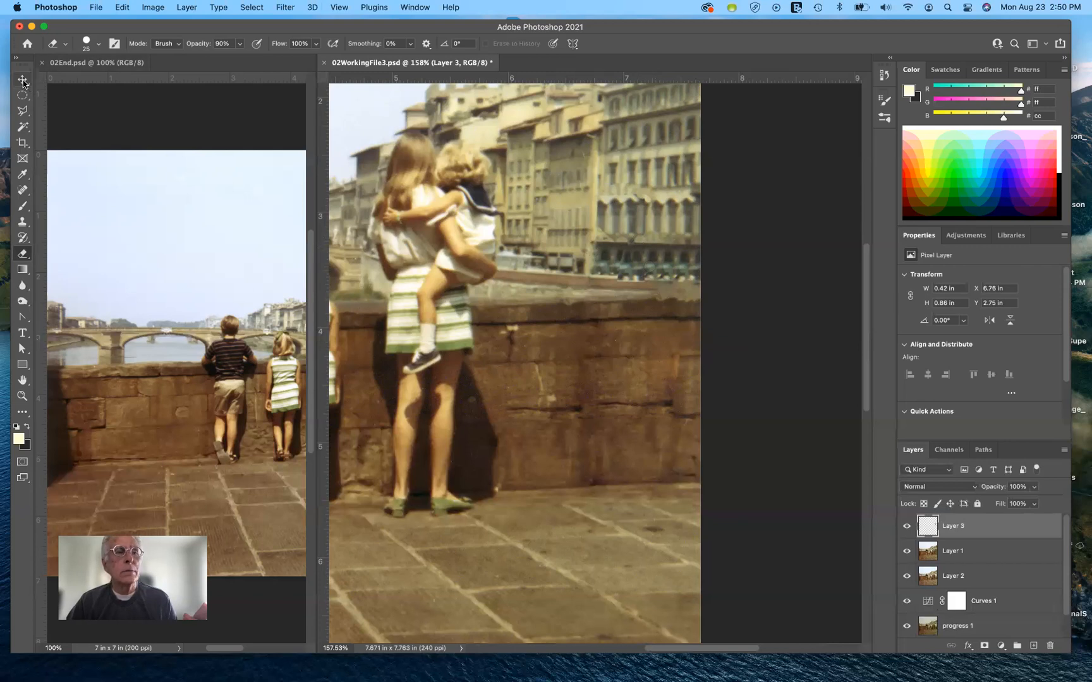
{"action": "left_click", "coordinate": [22, 79]}
{"action": "left_click_drag", "start_coordinate": [615, 222], "coordinate": [629, 235]}
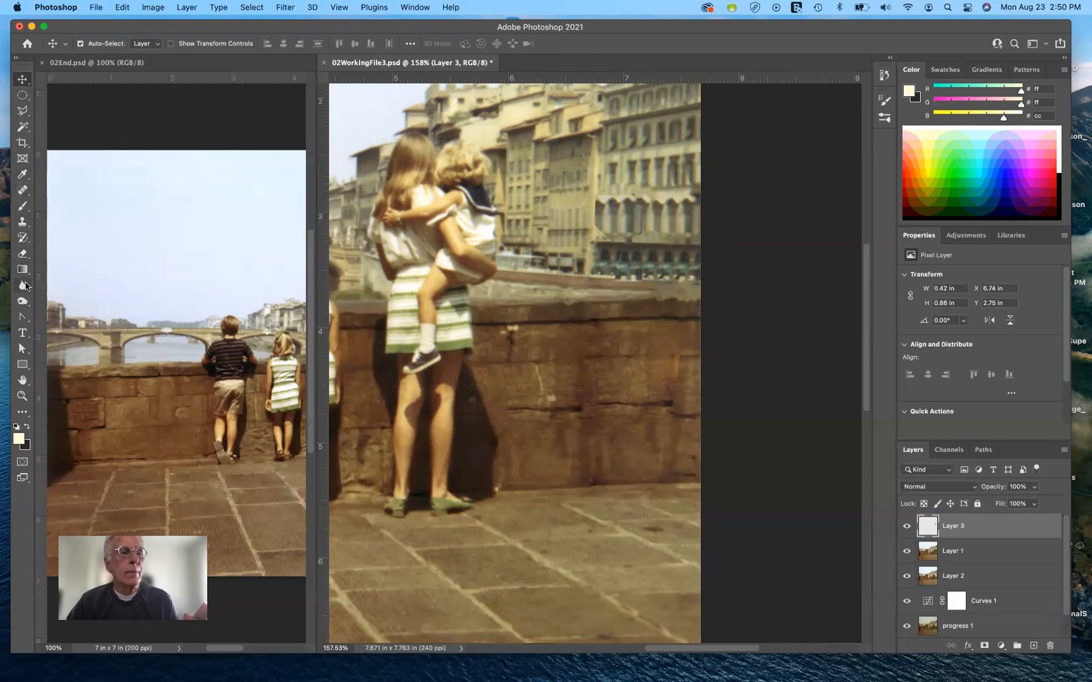
{"action": "left_click", "coordinate": [21, 254]}
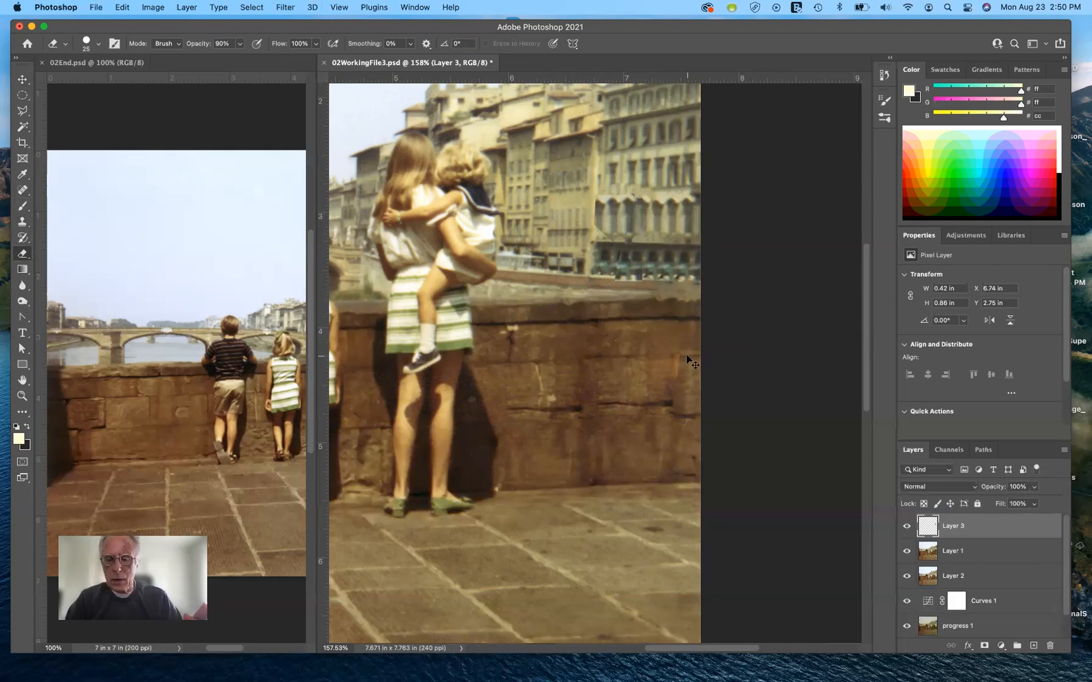
- Show Layer 0, select all layers from Layer 3 down to Layer 0, and stamp them into a new merged layer on top
{"action": "key", "text": "super+minus"}
{"action": "key", "text": "super+minus"}
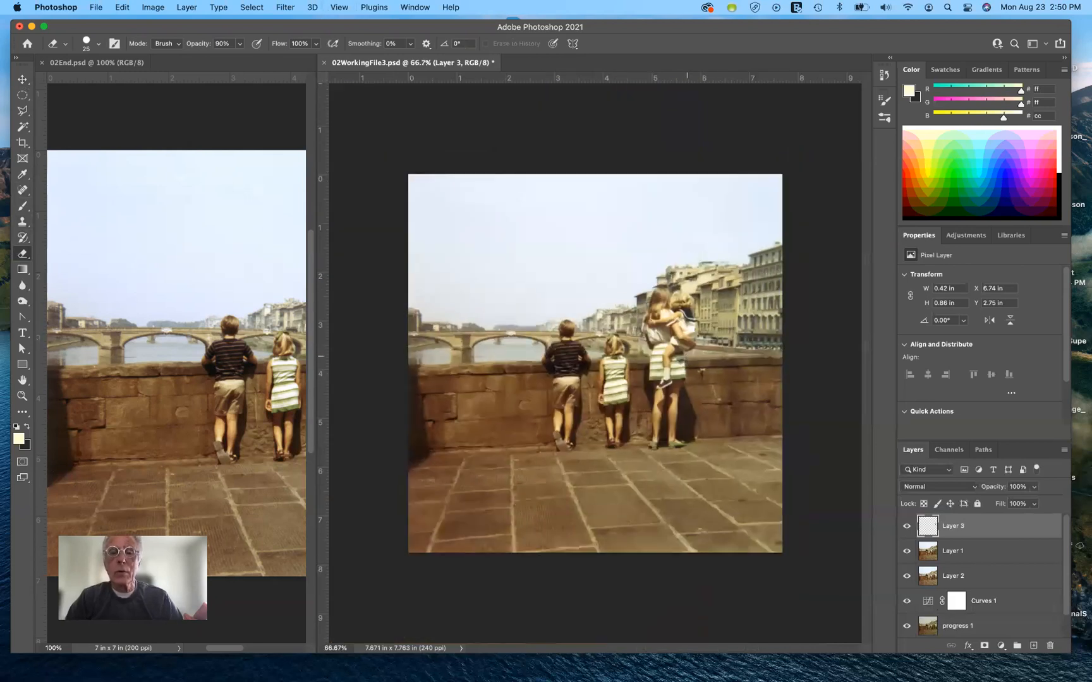
{"action": "scroll", "coordinate": [688, 357], "scroll_direction": "up", "scroll_amount": 5}
{"action": "scroll", "coordinate": [687, 357], "scroll_direction": "down", "scroll_amount": 3}
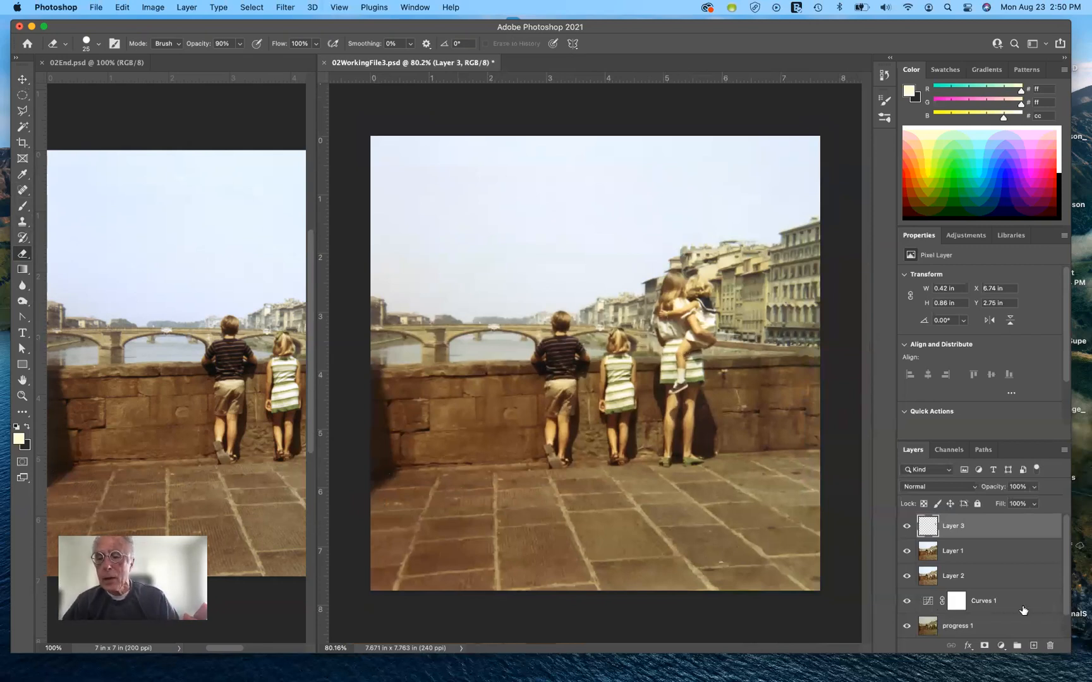
{"action": "scroll", "coordinate": [1024, 610], "scroll_direction": "down", "scroll_amount": 2}
{"action": "scroll", "coordinate": [1024, 611], "scroll_direction": "up", "scroll_amount": 2}
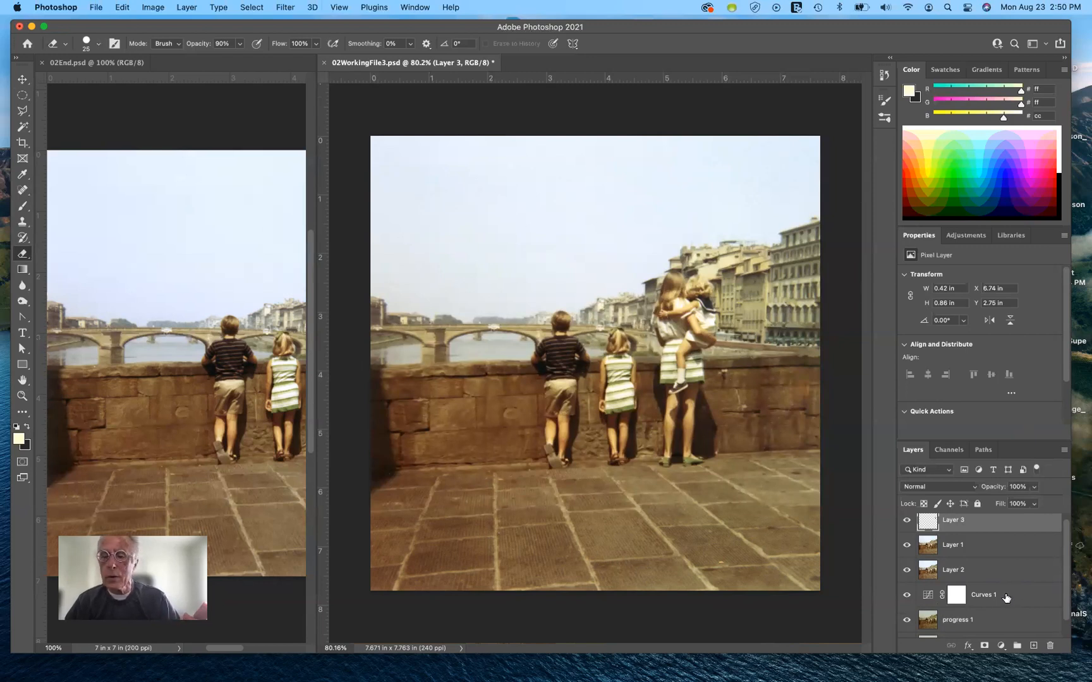
{"action": "scroll", "coordinate": [1006, 599], "scroll_direction": "up", "scroll_amount": 1}
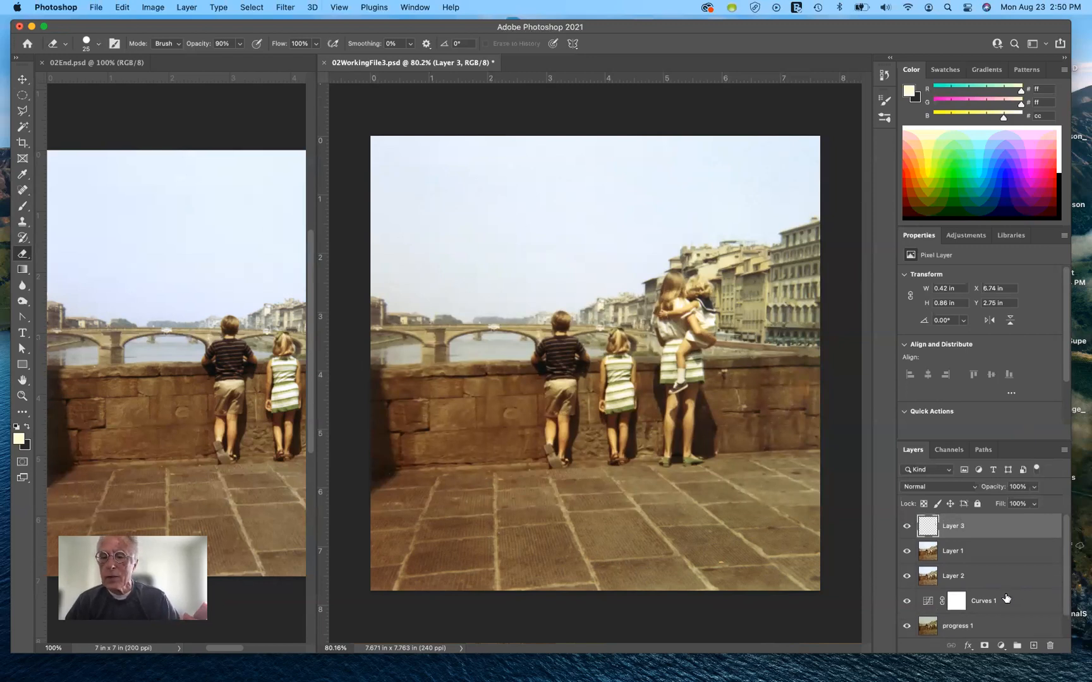
{"action": "scroll", "coordinate": [1011, 600], "scroll_direction": "down", "scroll_amount": 3}
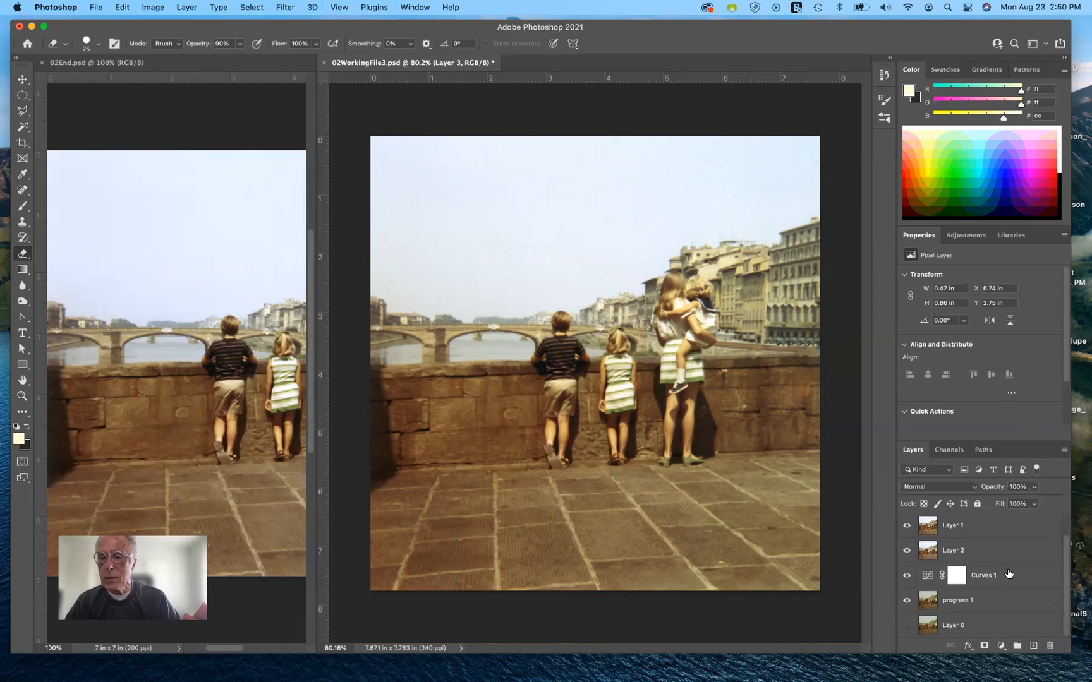
{"action": "left_click", "coordinate": [908, 627]}
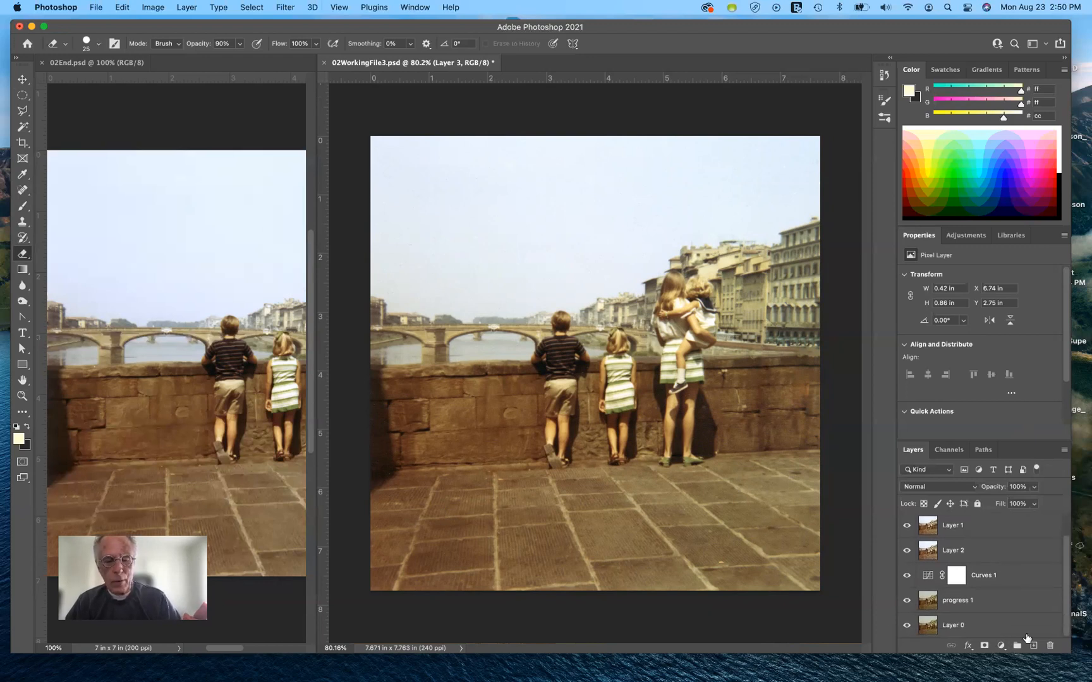
{"action": "left_click", "coordinate": [1030, 627], "text": "shift"}
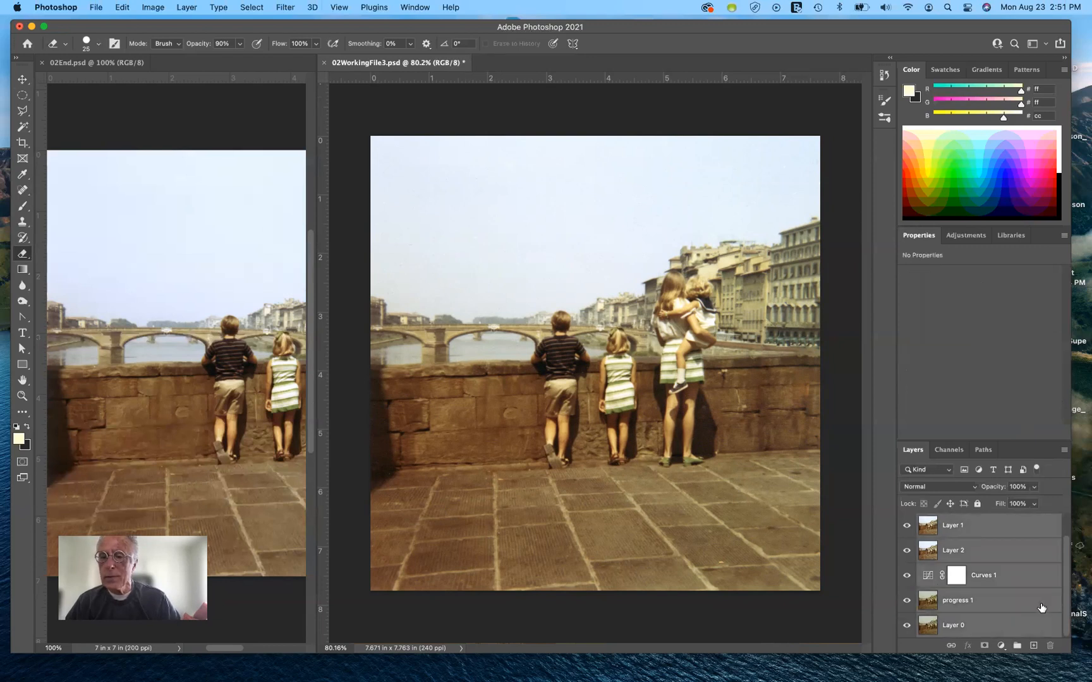
{"action": "scroll", "coordinate": [1040, 606], "scroll_direction": "up", "scroll_amount": 1}
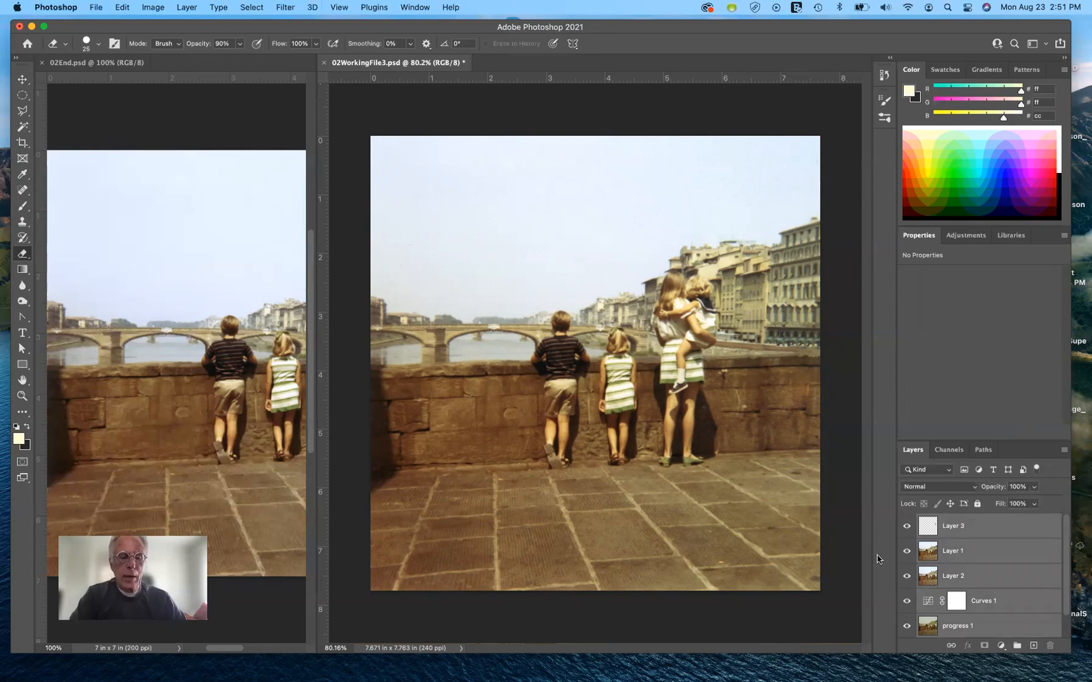
{"action": "key", "text": "super+alt+shift+e"}
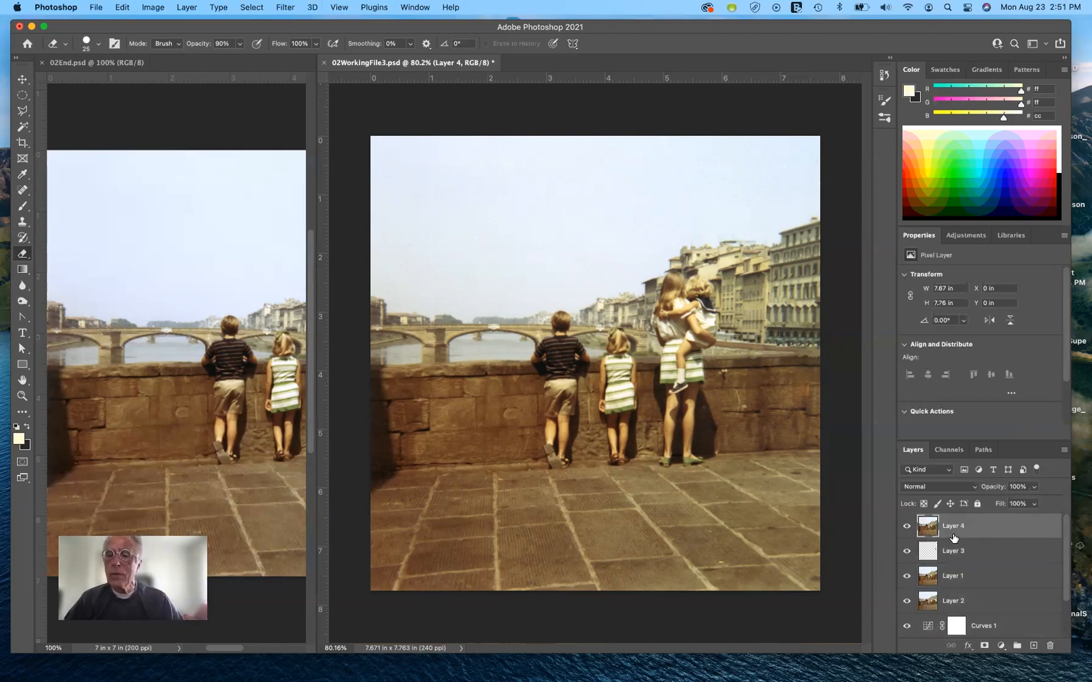
- Hide every layer except the merged Layer 4 and check its content by toggling its visibility
{"action": "left_click", "coordinate": [906, 527], "text": "alt"}
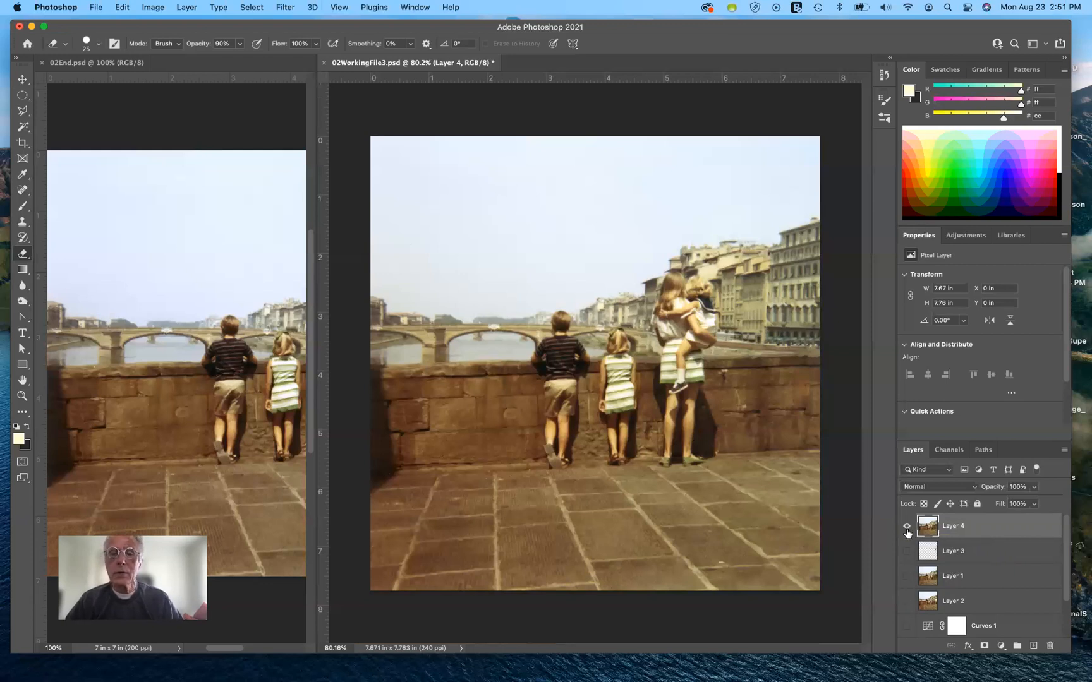
{"action": "left_click", "coordinate": [907, 529]}
{"action": "left_click", "coordinate": [907, 530]}
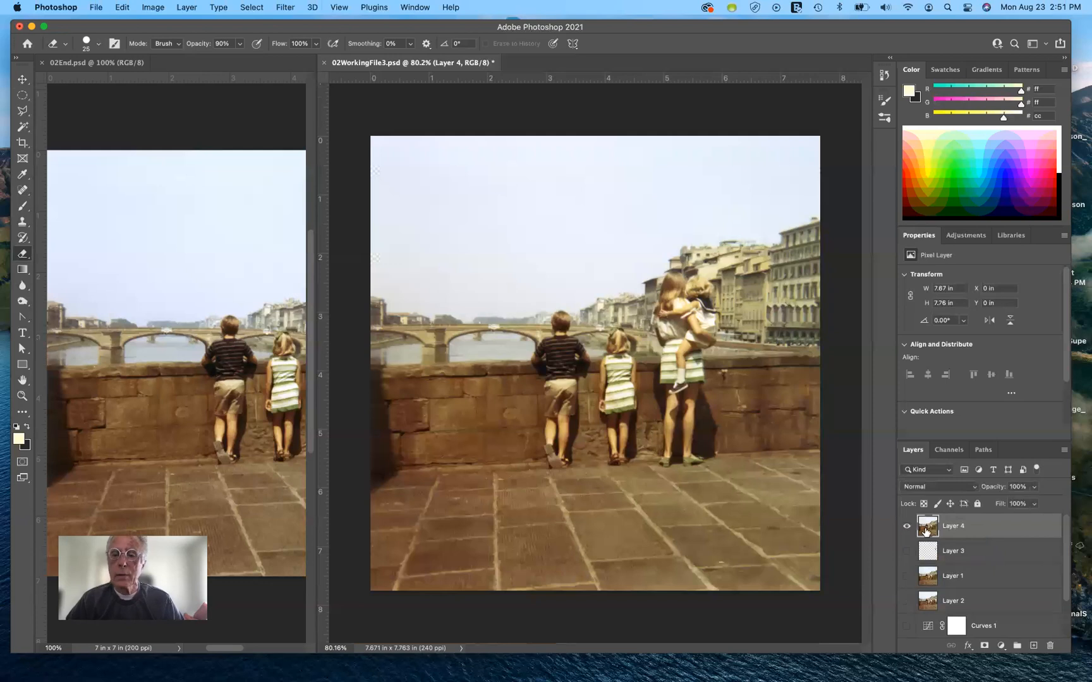